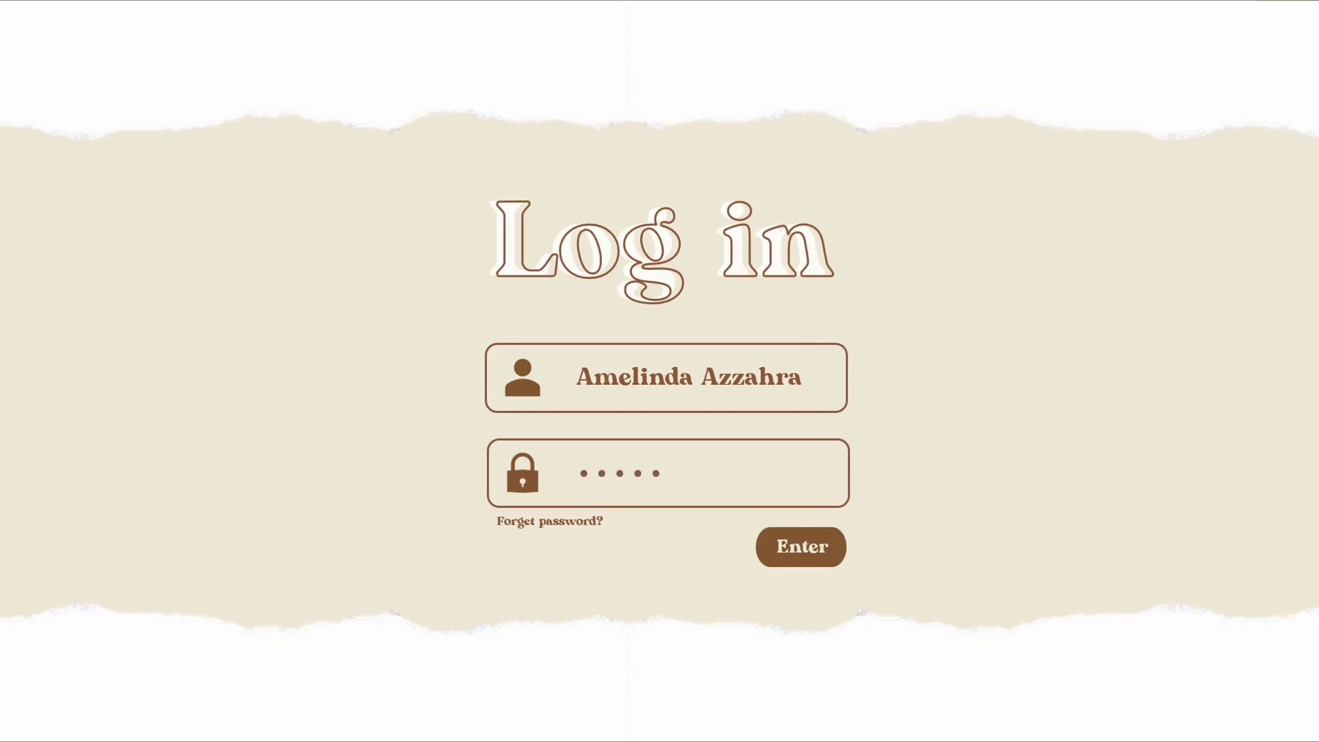
- Click through the slide show from the login slide, via desktop folders Pages 1–4, to the thank-you slide
left_click(818, 552)
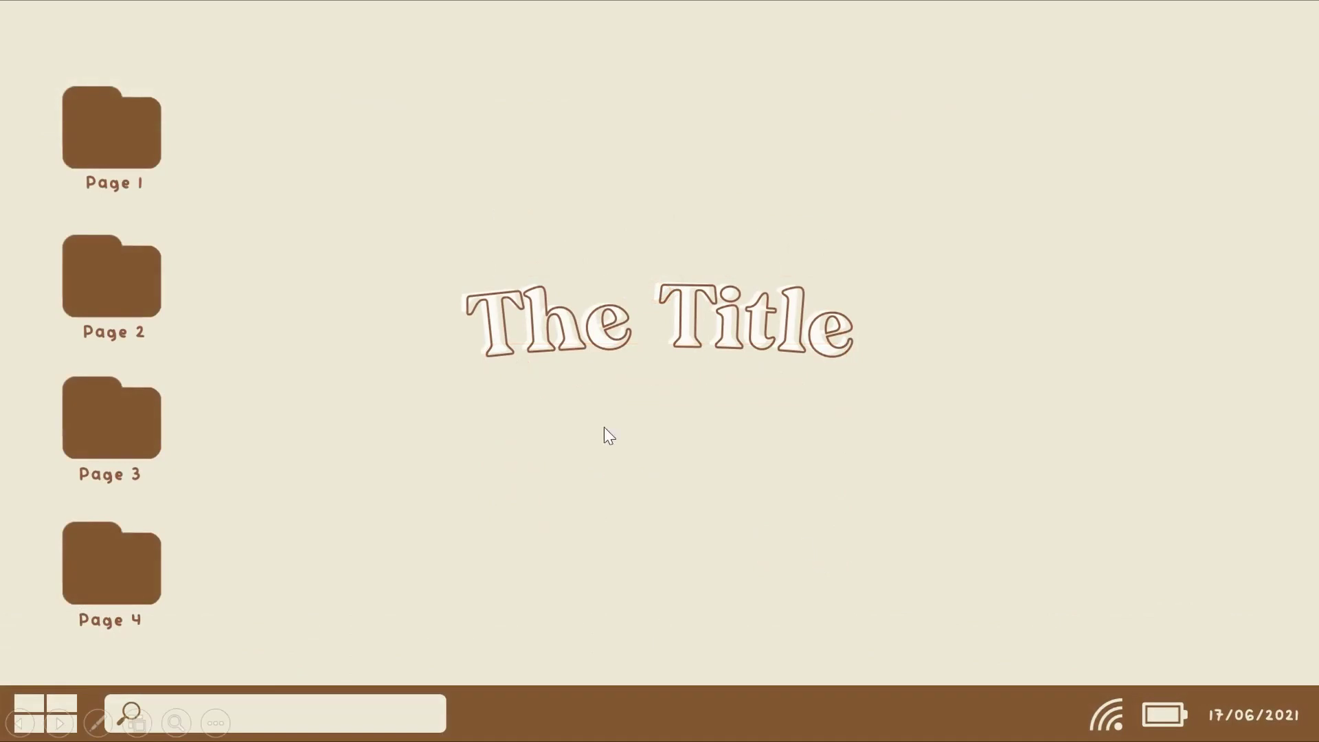
left_click(113, 158)
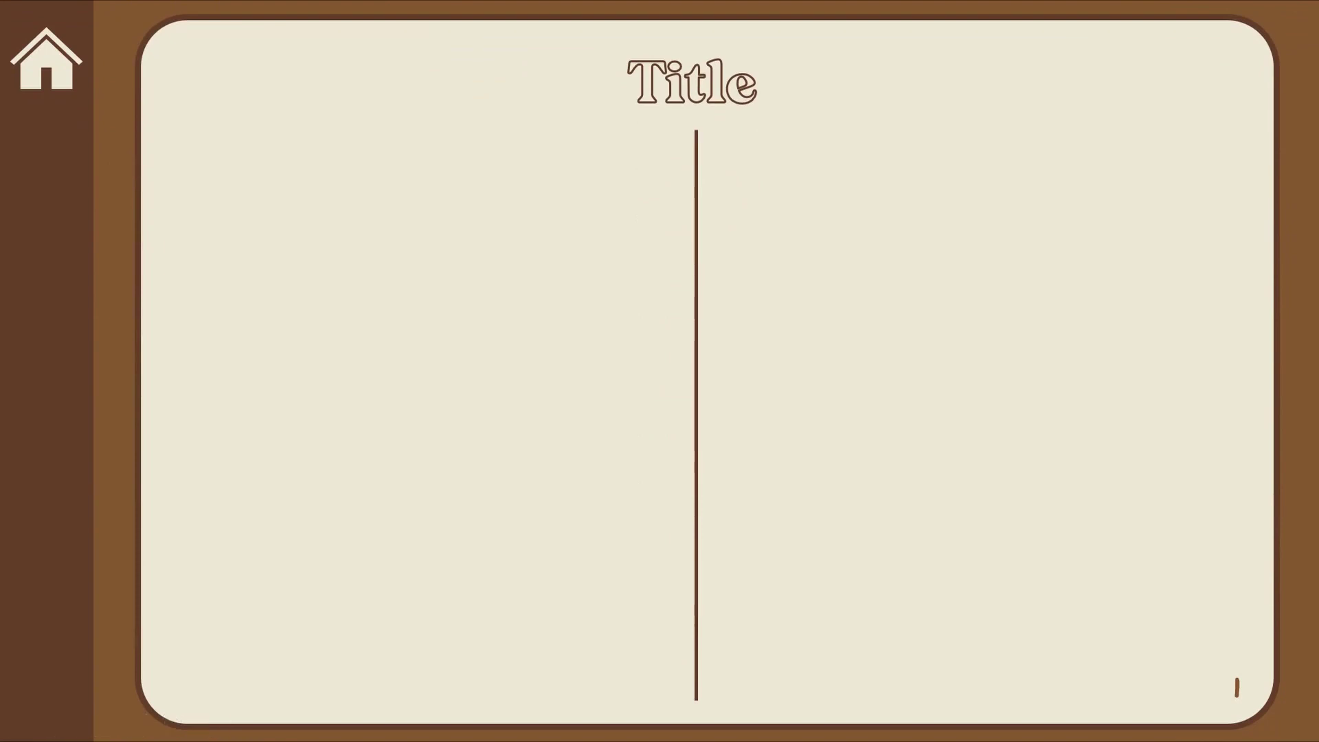
left_click(35, 78)
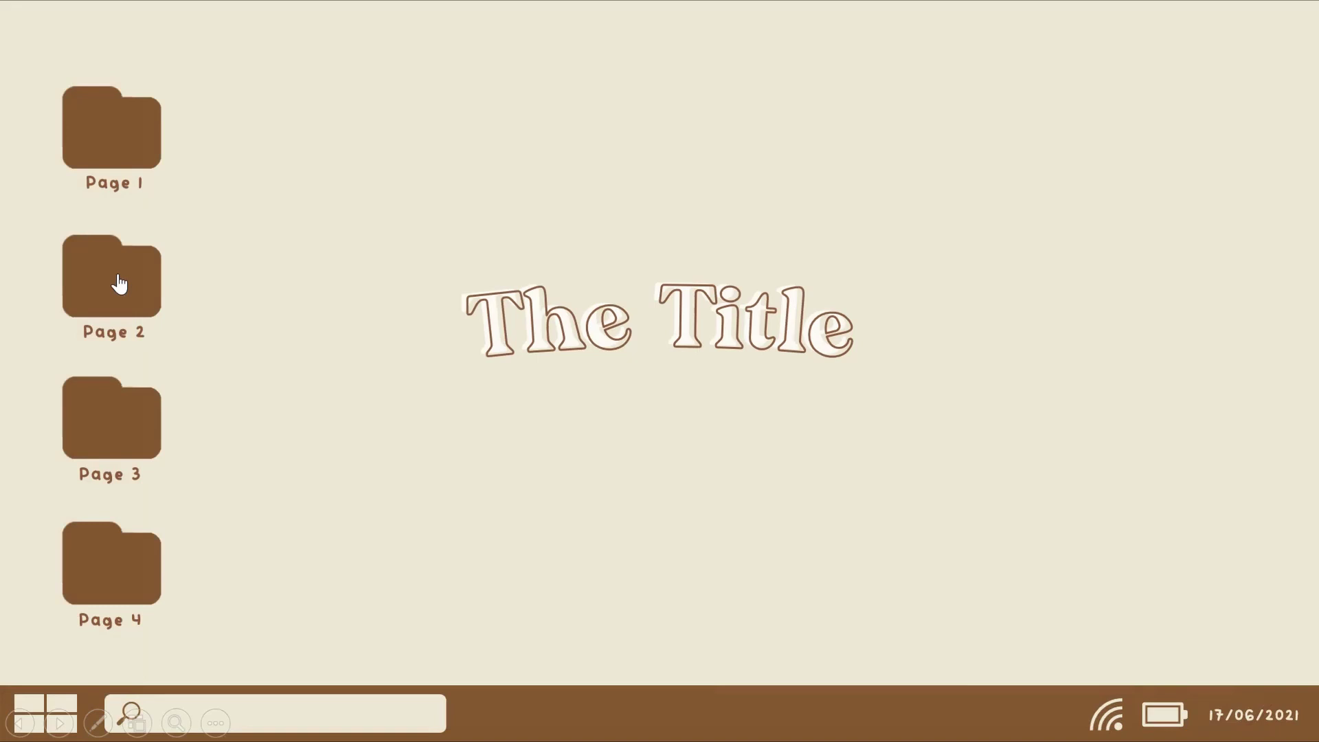
left_click(119, 276)
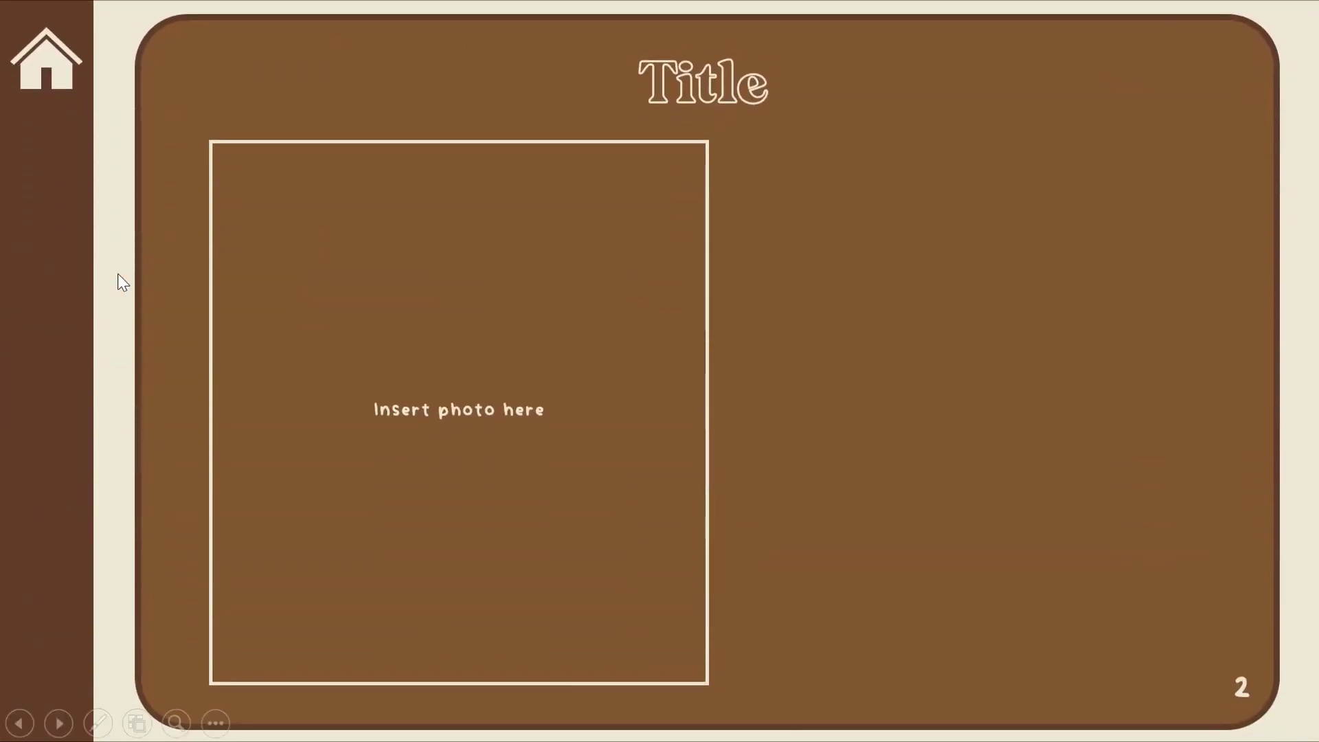
left_click(47, 55)
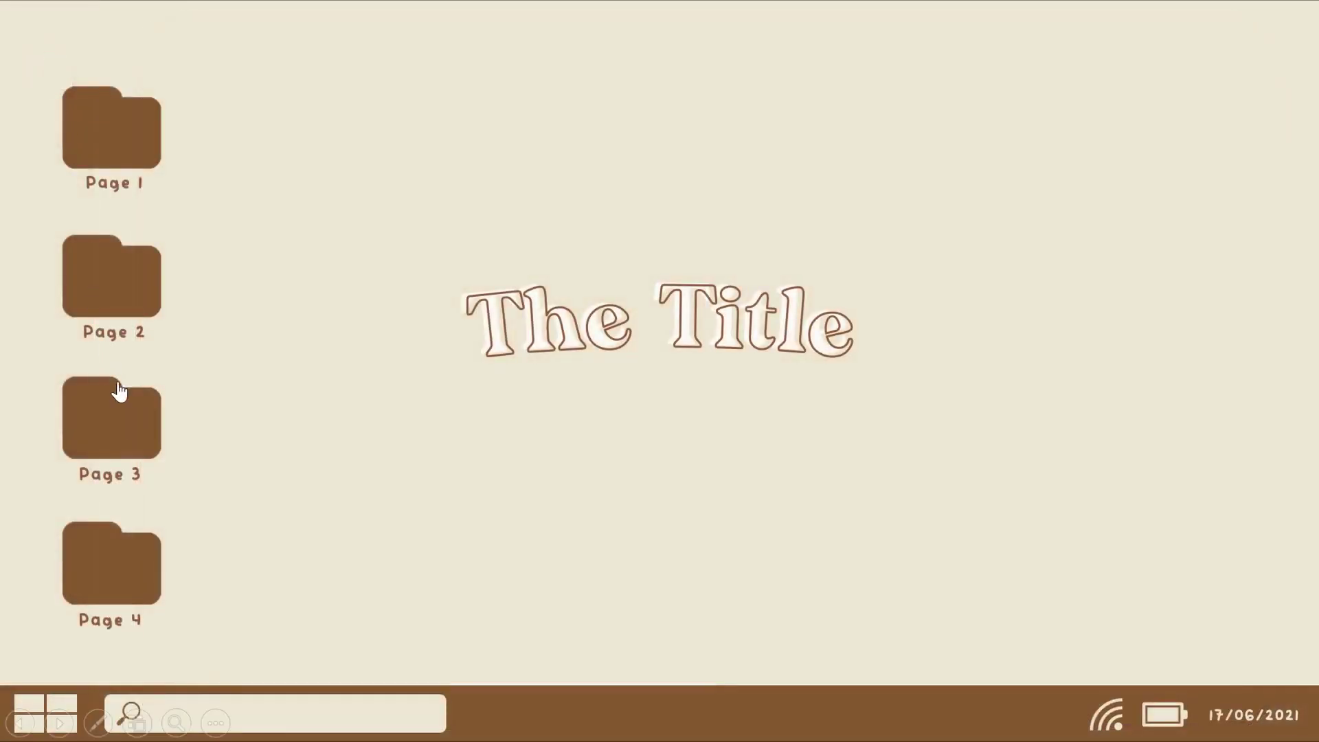
left_click(126, 434)
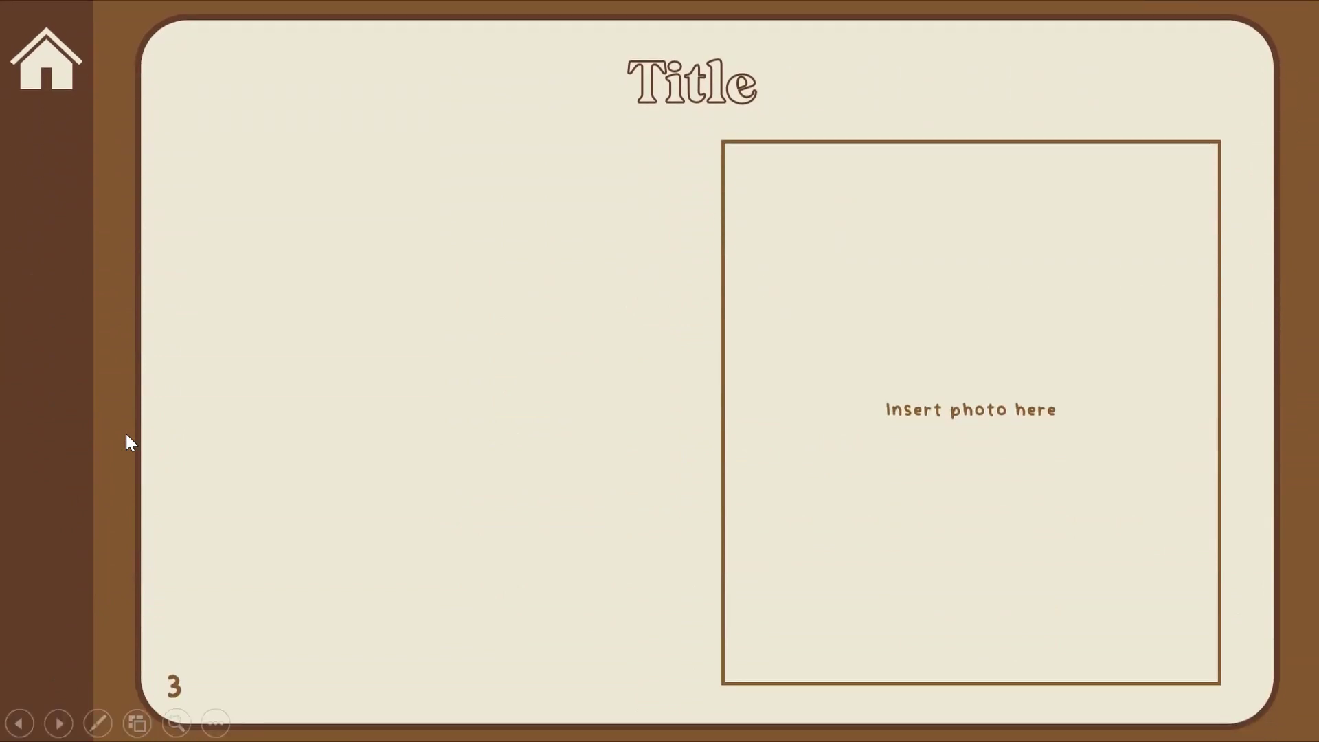
left_click(41, 82)
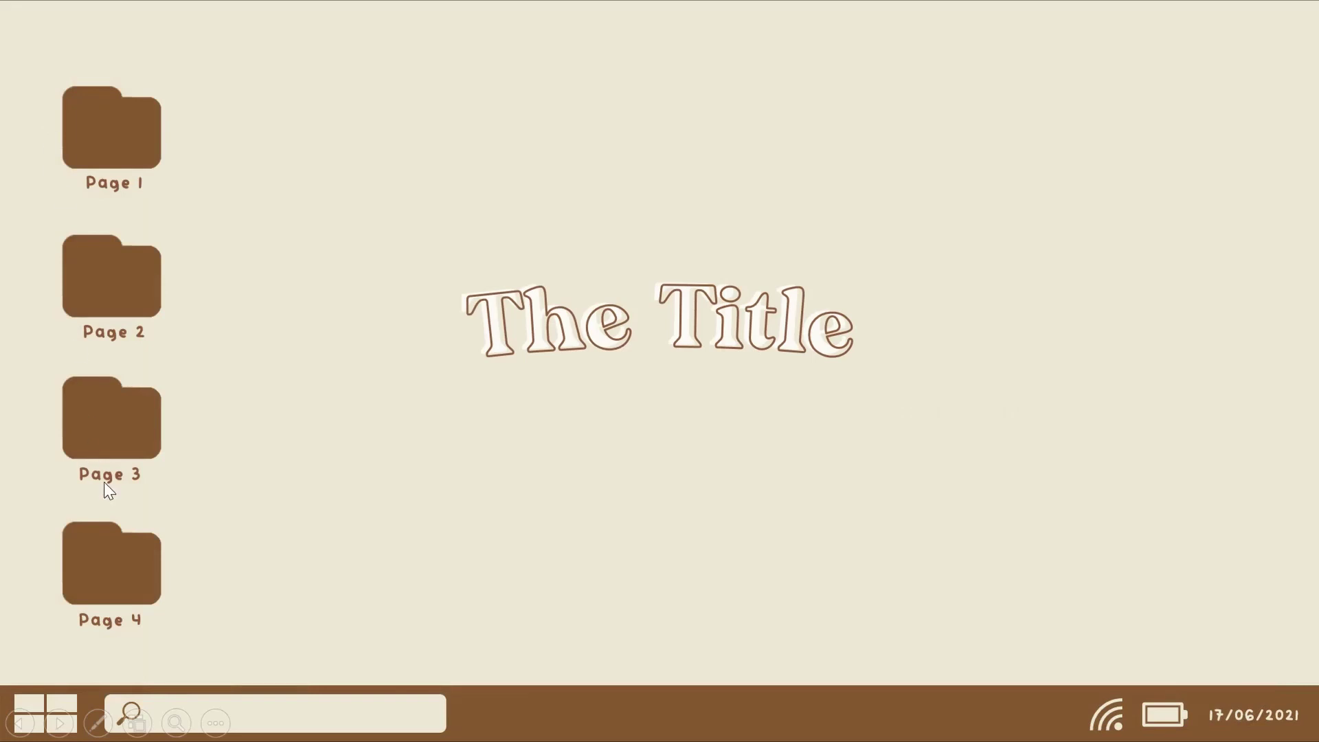
left_click(134, 546)
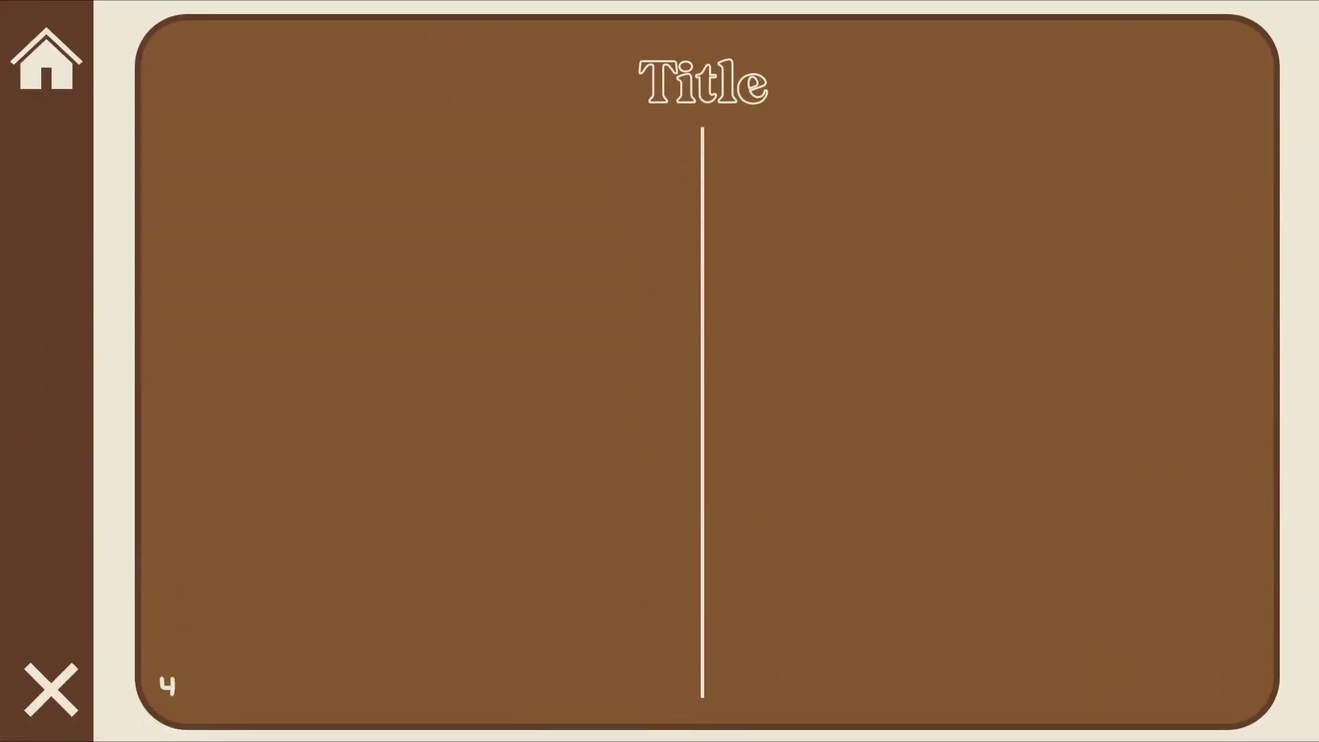
left_click(46, 681)
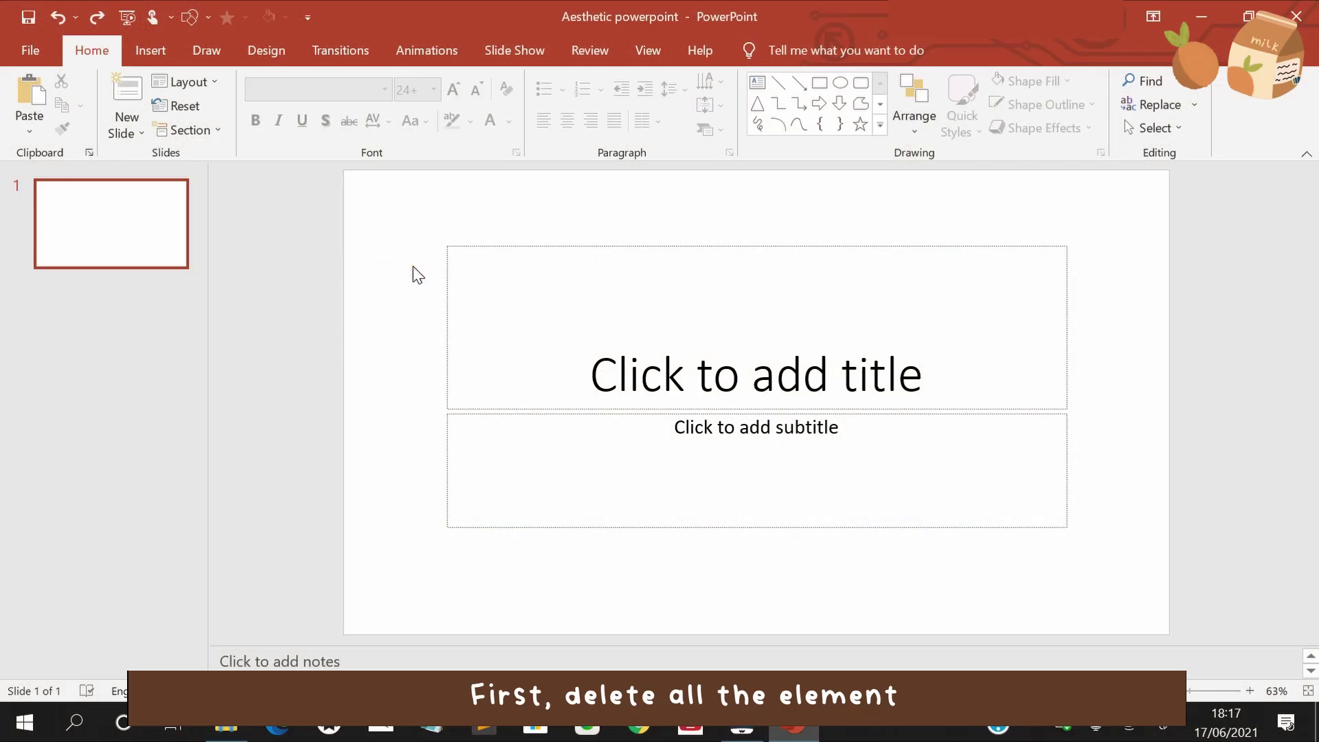
- Delete the title and subtitle placeholders and bring up a custom colour for the slide background
key("ctrl+a")
key("Delete")
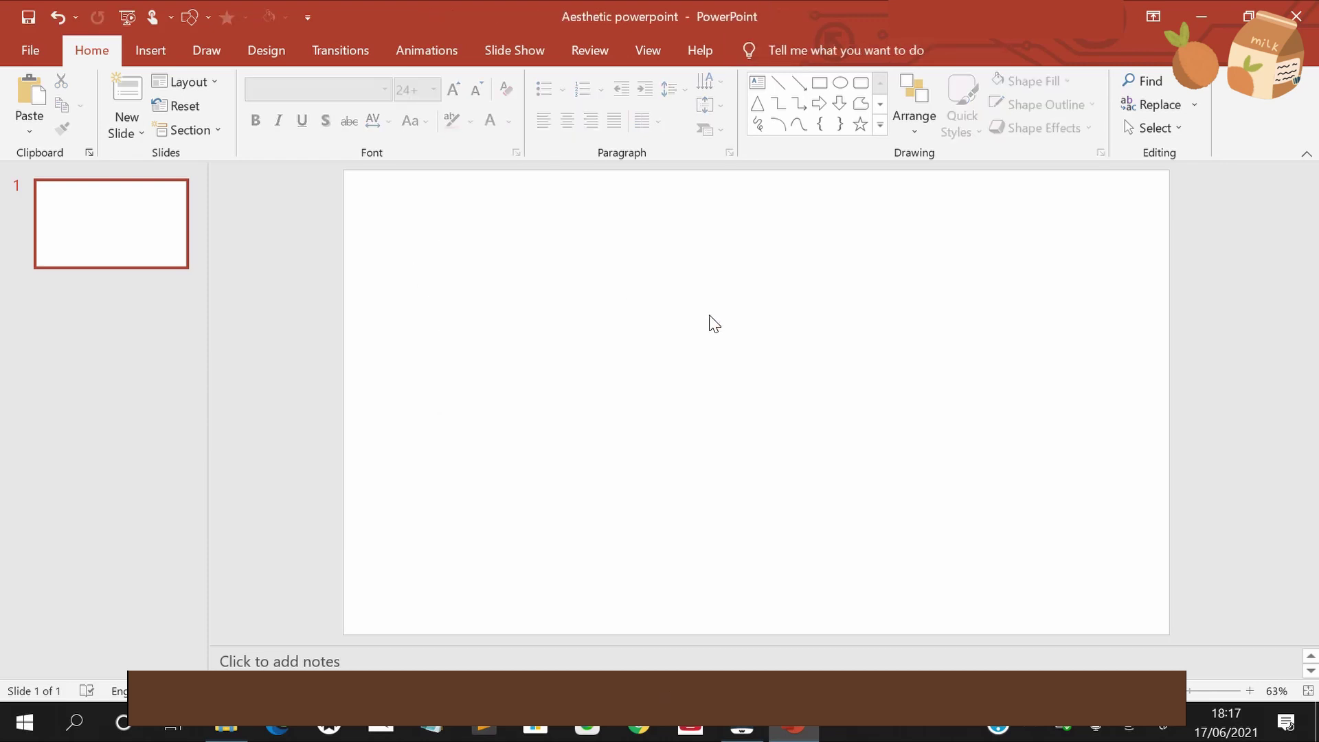
right_click(710, 321)
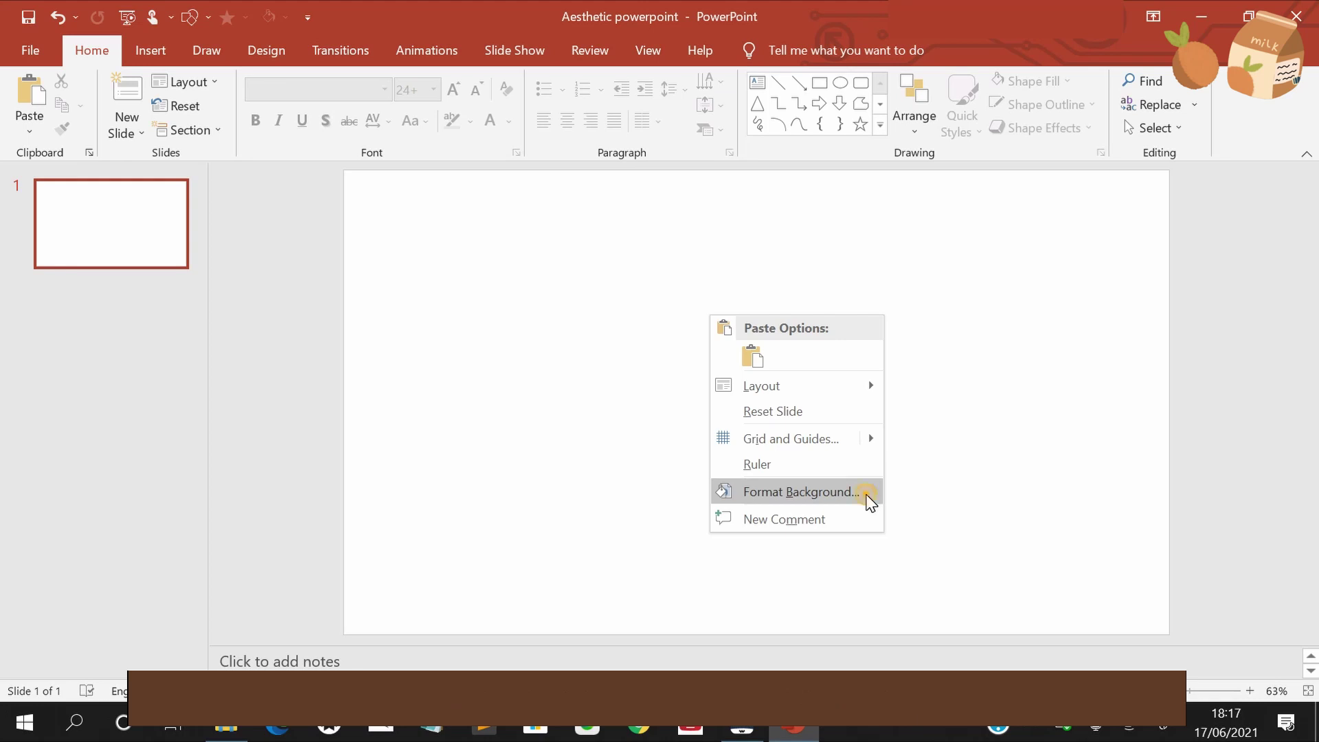
left_click(866, 495)
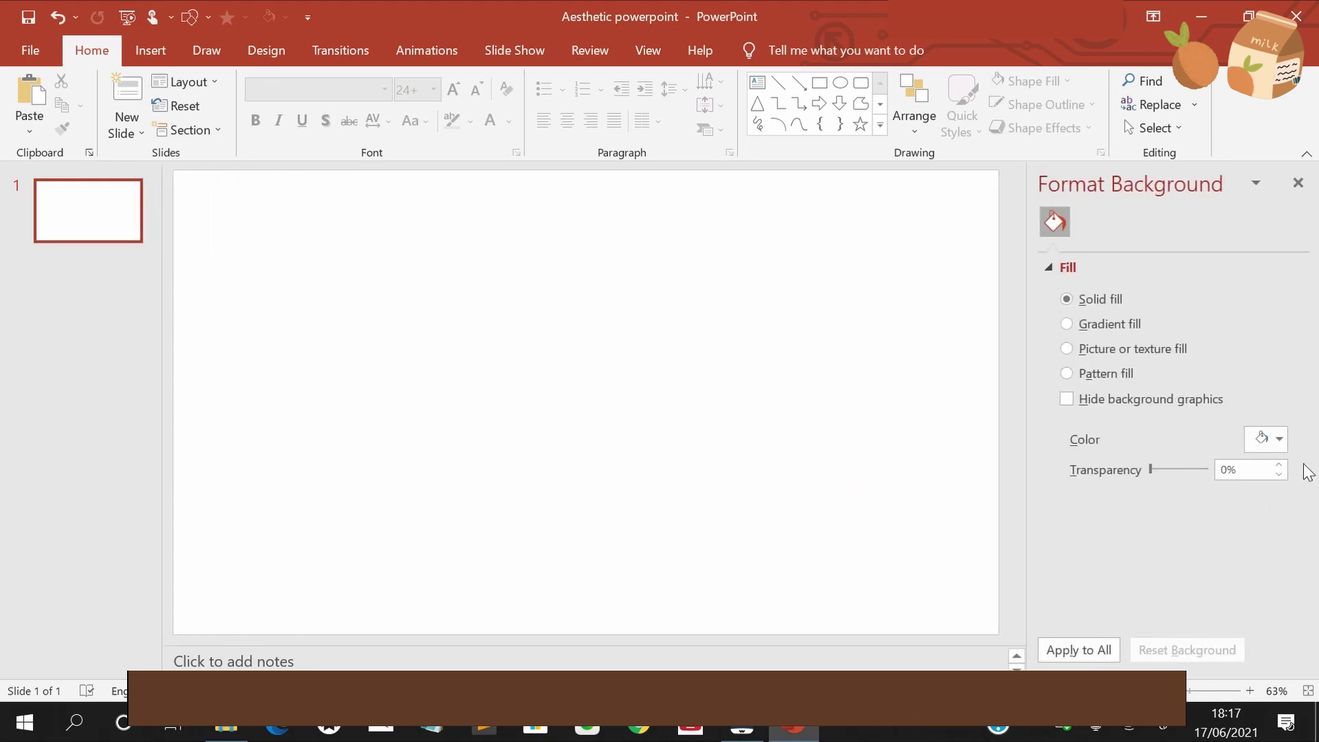
left_click(1281, 441)
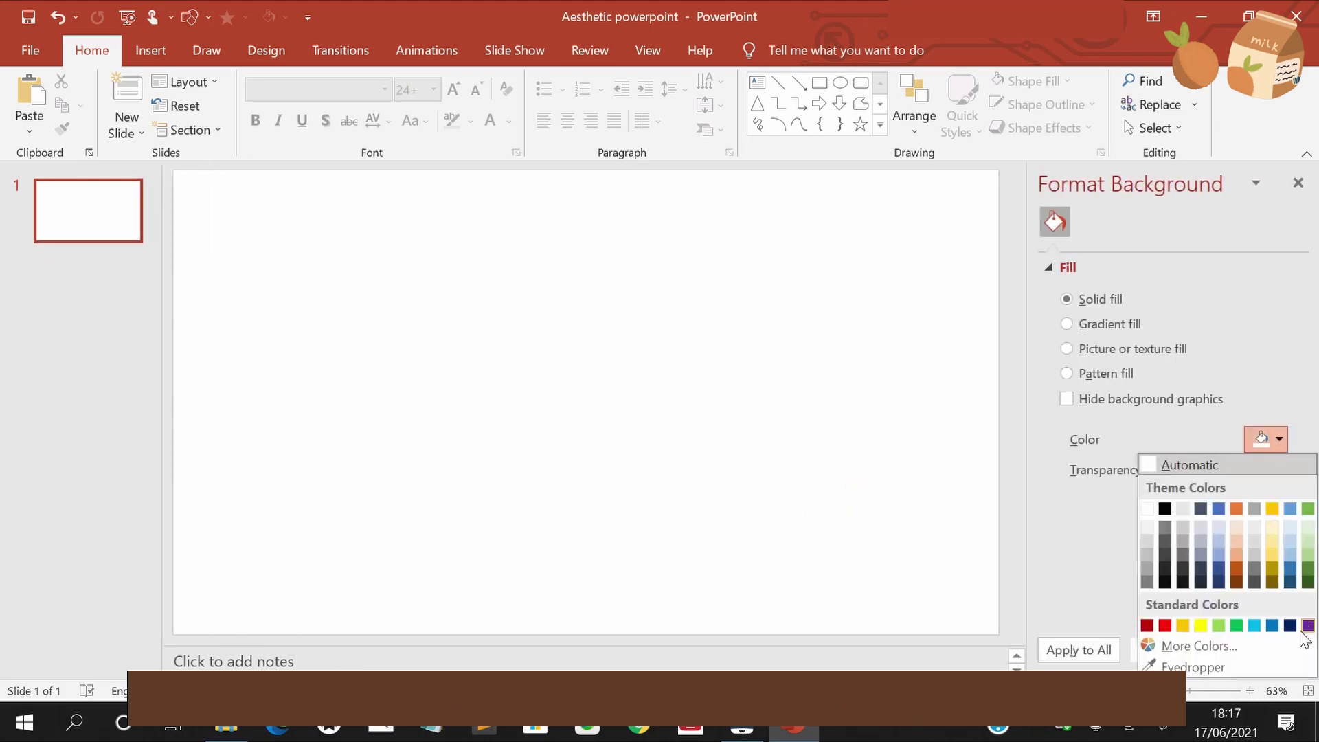
left_click(1268, 647)
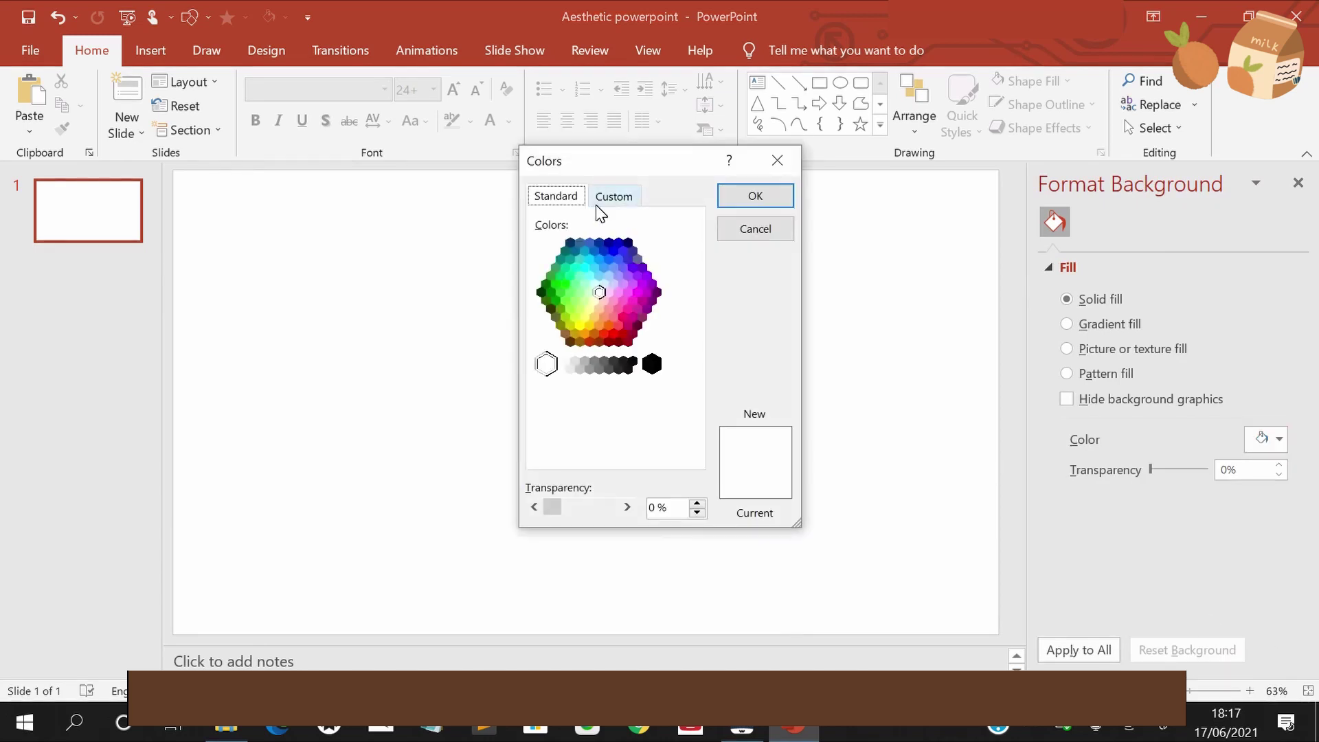
- Copy the #efe8d5 colour code from the saved swatch file name
left_click(611, 200)
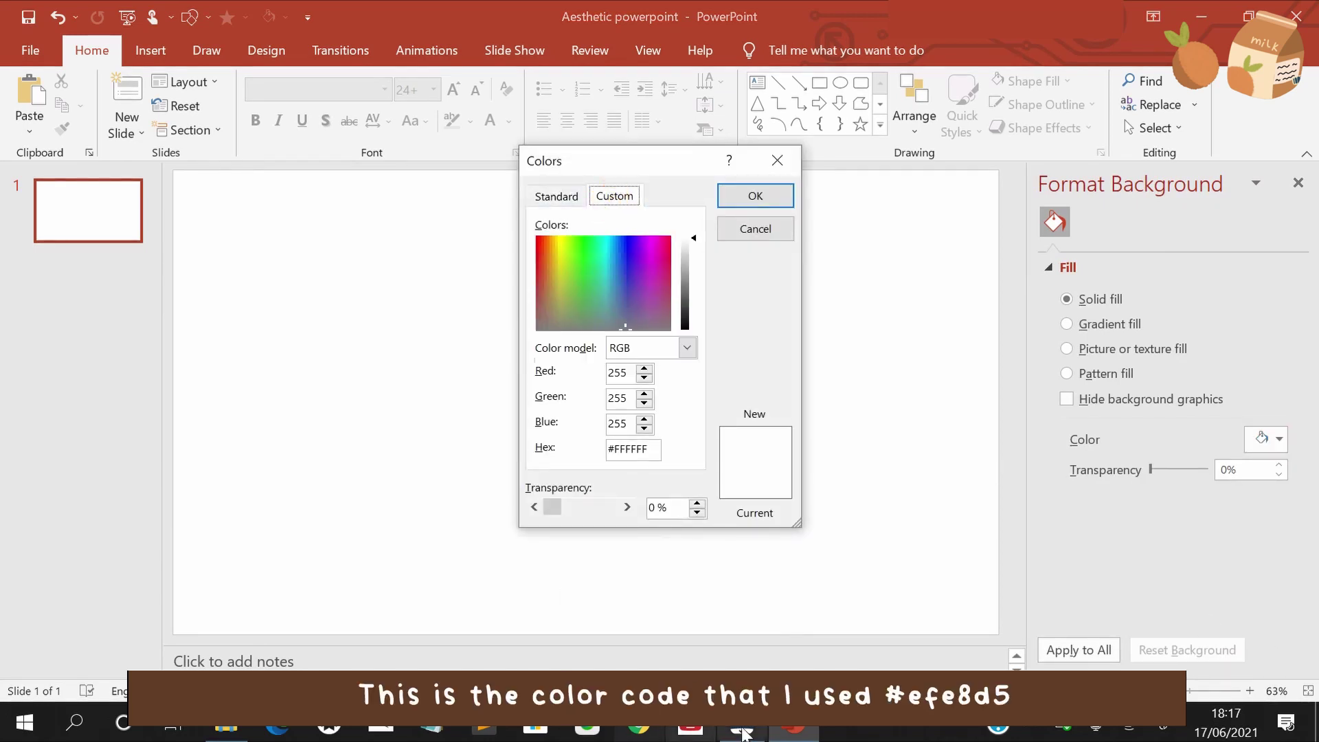
left_click(226, 721)
left_click(414, 89)
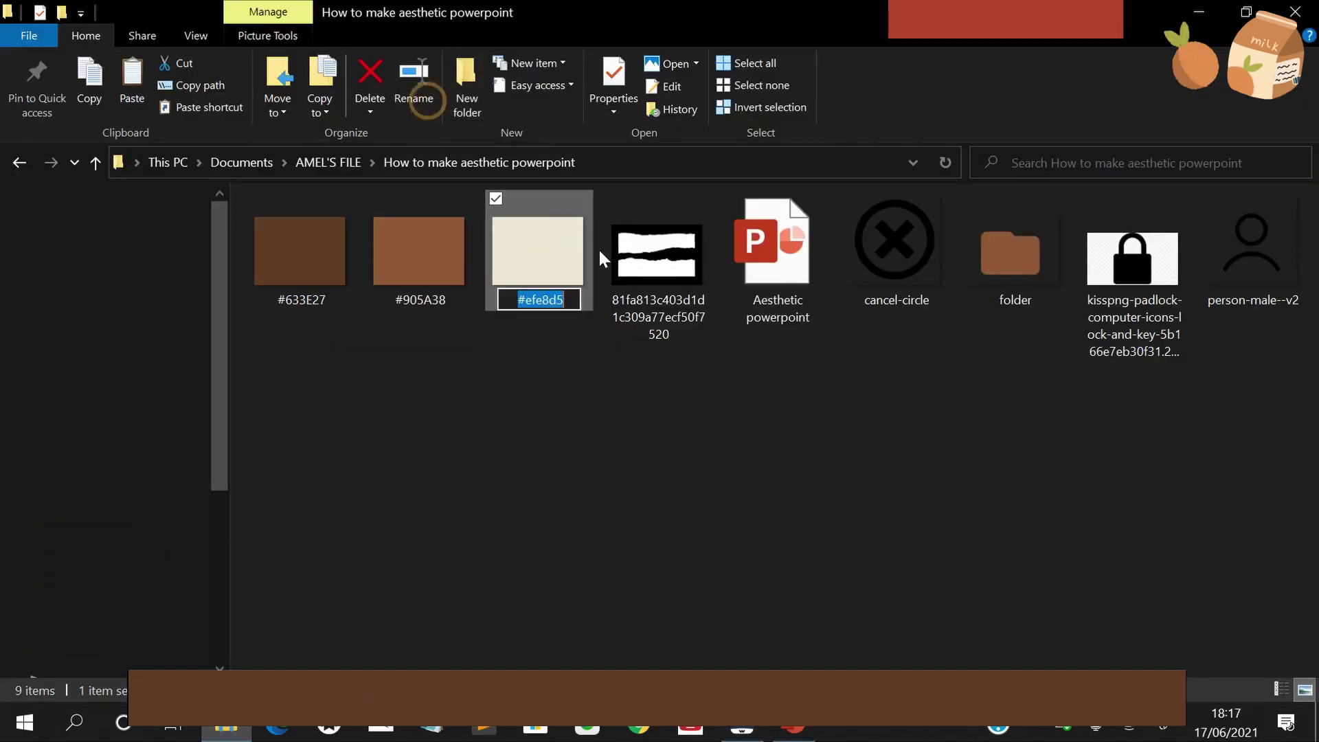
key("ctrl+c")
- Paste #efe8d5 as the hex background colour and apply it to all slides
left_click(793, 727)
double_click(632, 448)
key("ctrl+v")
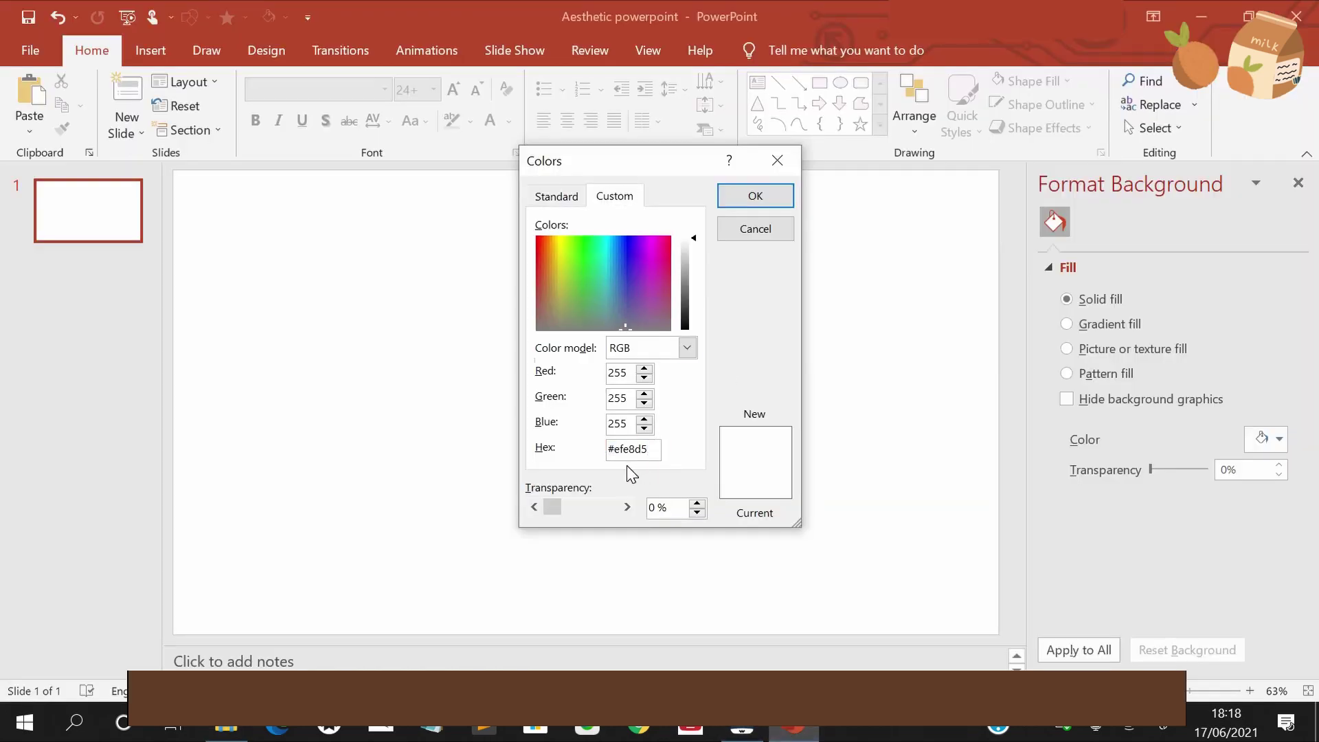
key("Return")
left_click(1088, 650)
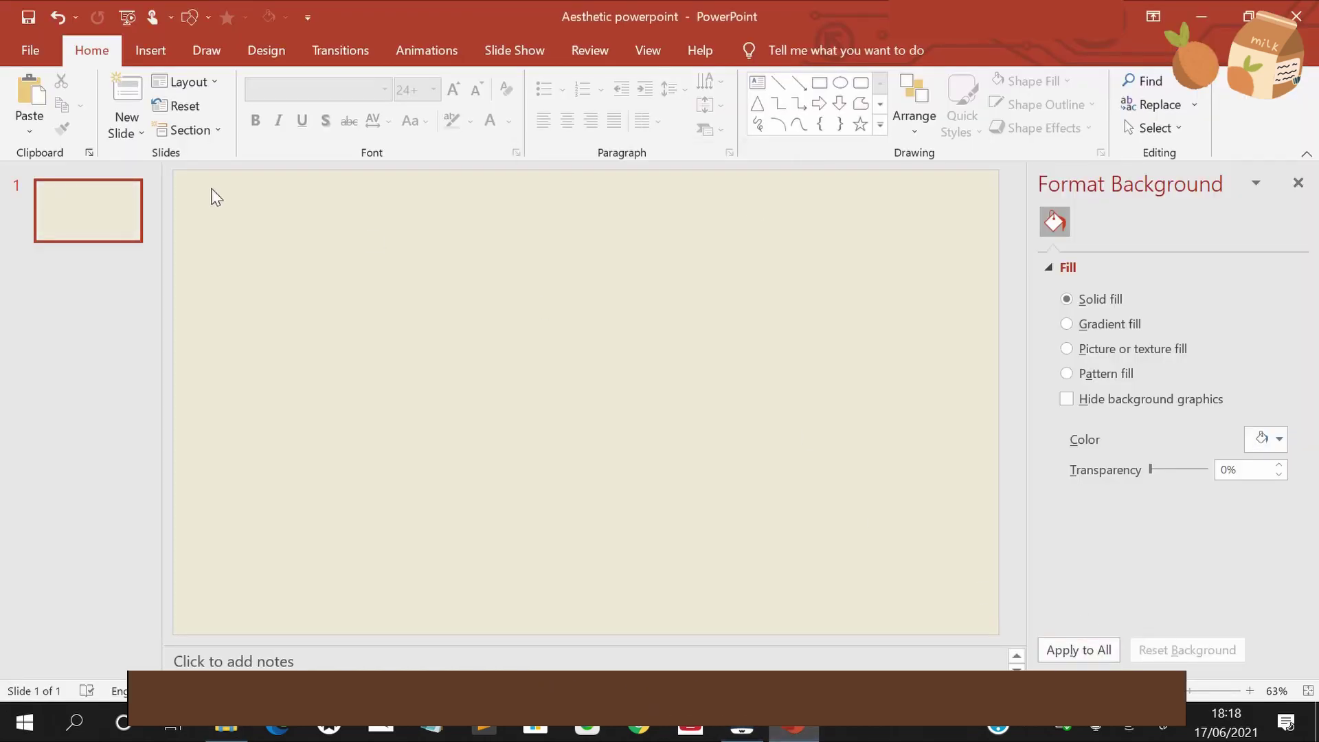
left_click(150, 51)
- Close the background pane and draw a text box near the slide's upper centre
left_click(1298, 182)
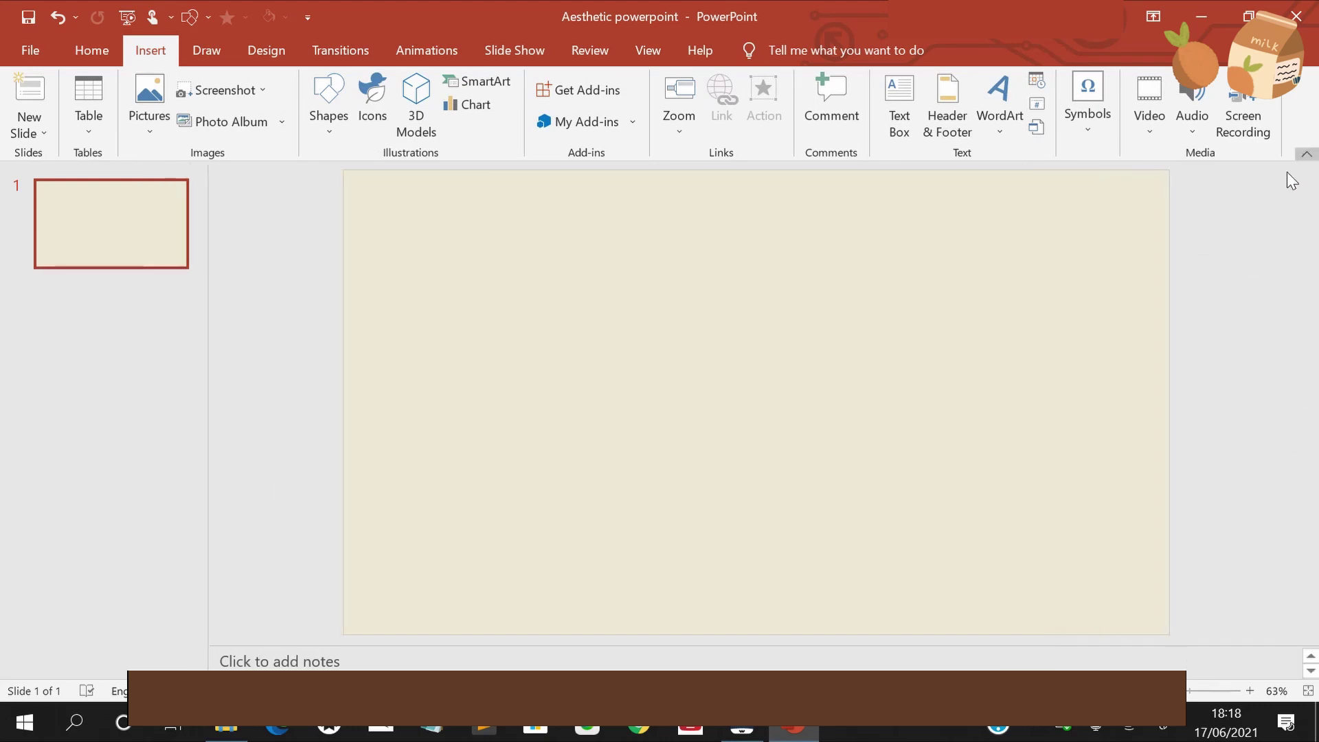
left_click(332, 130)
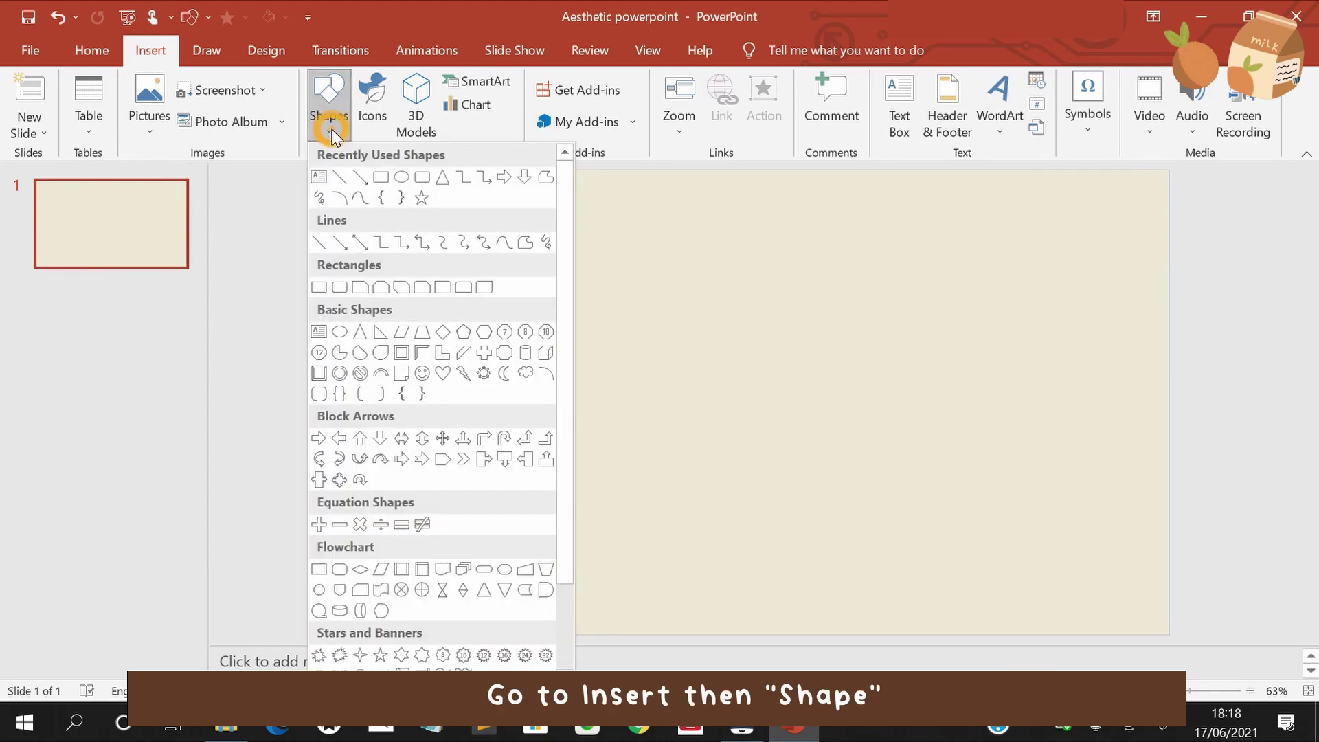
left_click(319, 178)
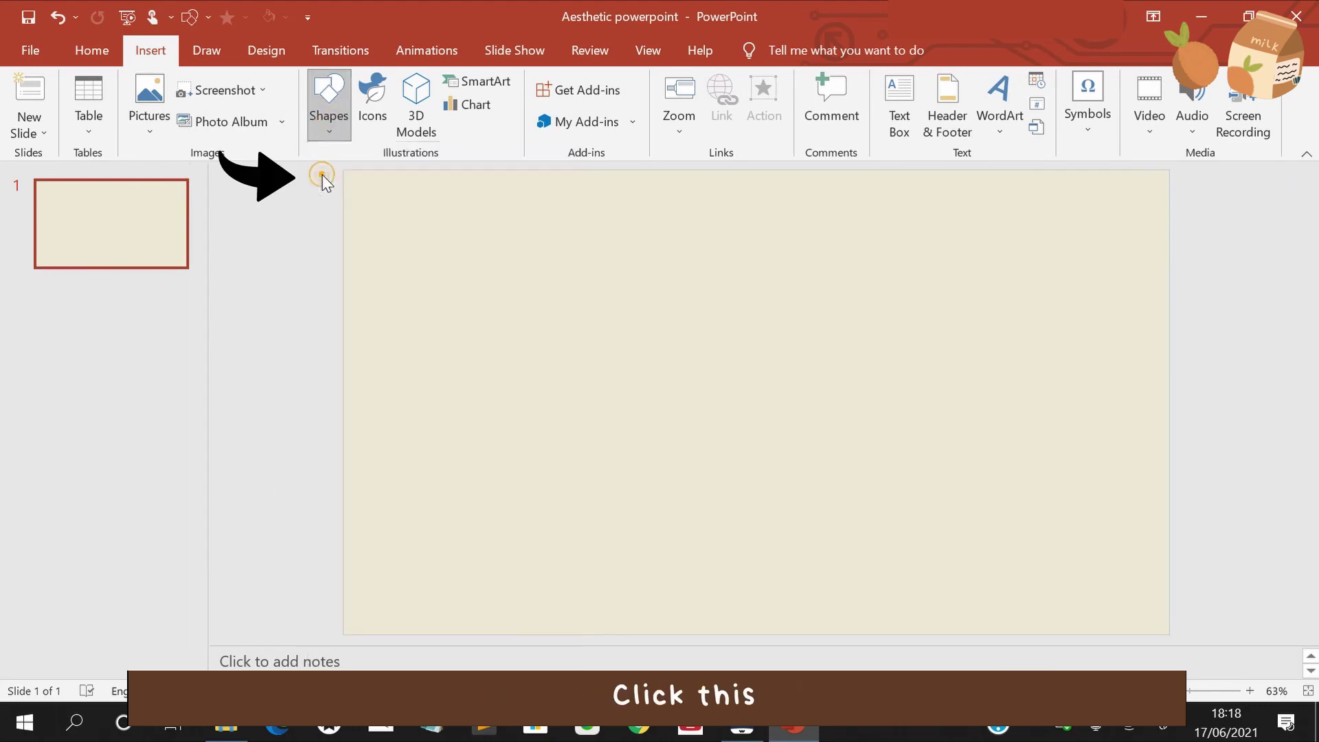
left_click_drag(592, 281, 957, 383)
type("Log in")
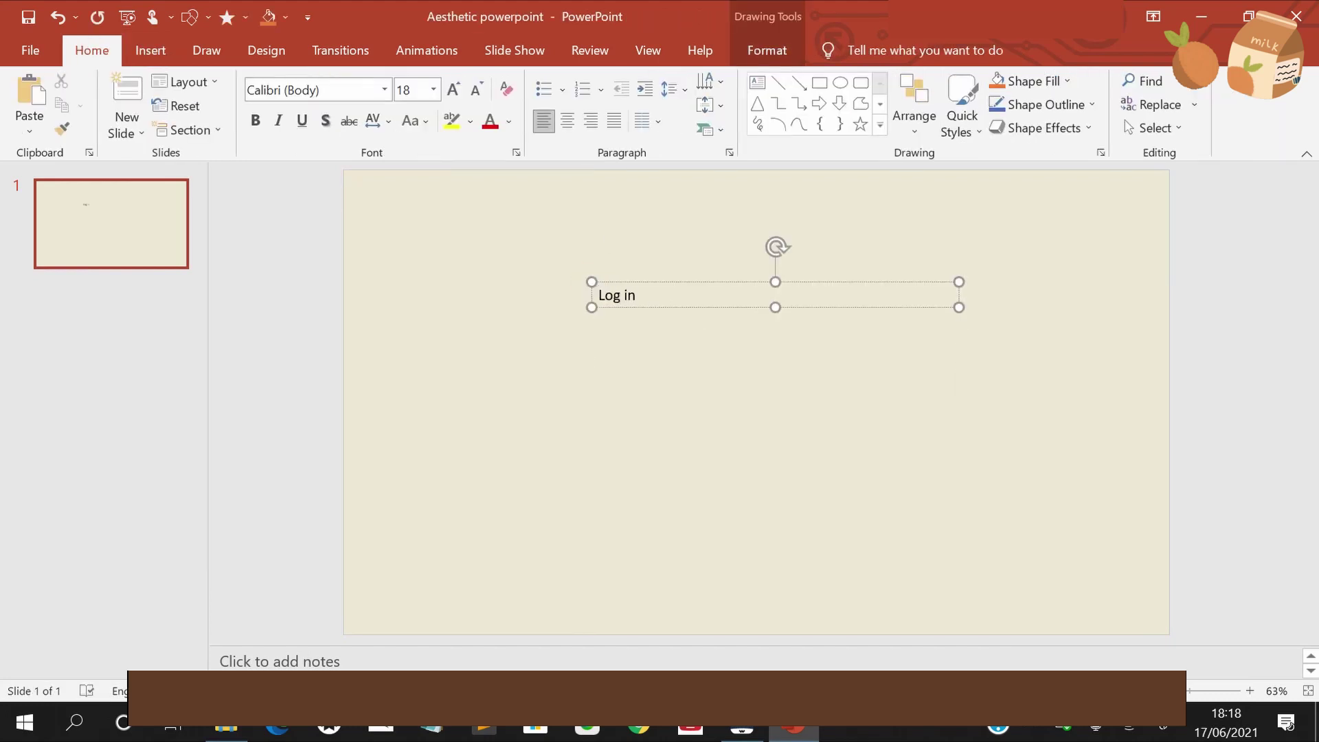
- Format the Log in text in Mogena, centre-aligned at 72 pt, and centre the box on the slide
key("ctrl+a")
left_click(453, 89)
left_click(454, 90)
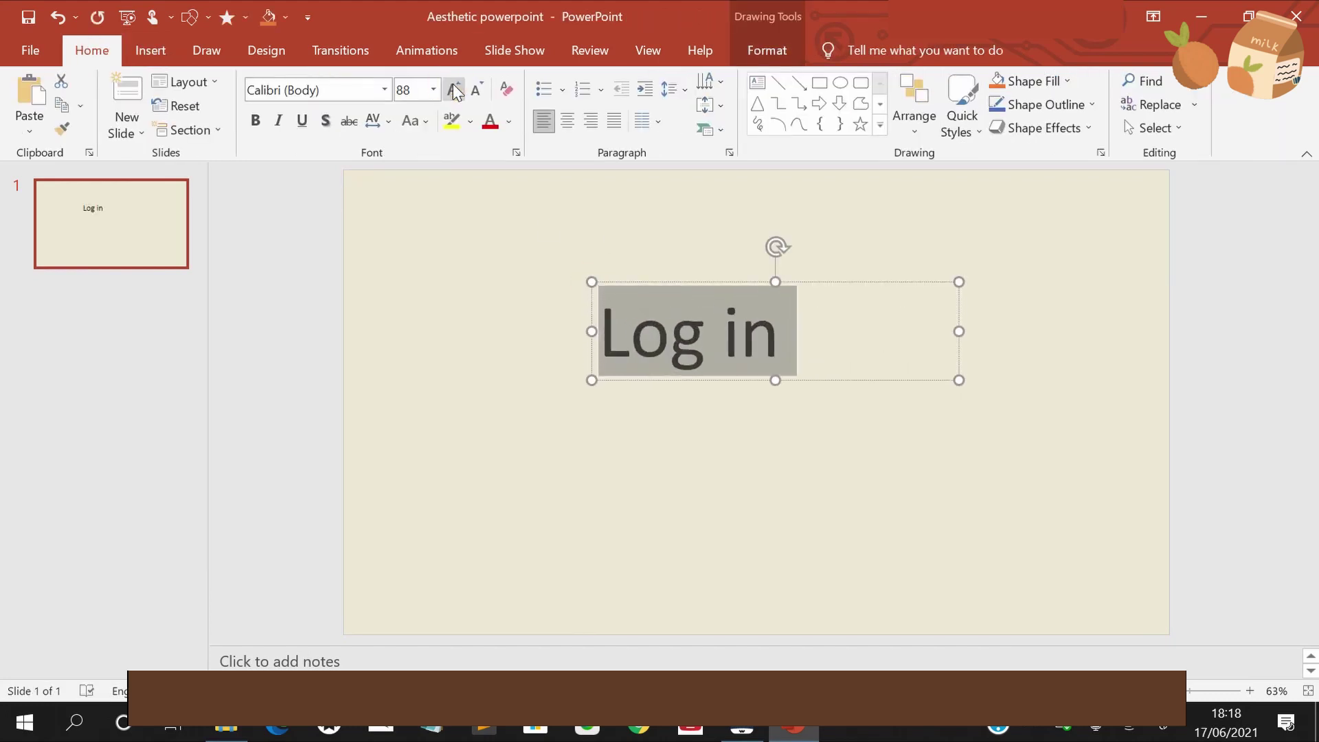
left_click(312, 89)
type("Moge")
key("Return")
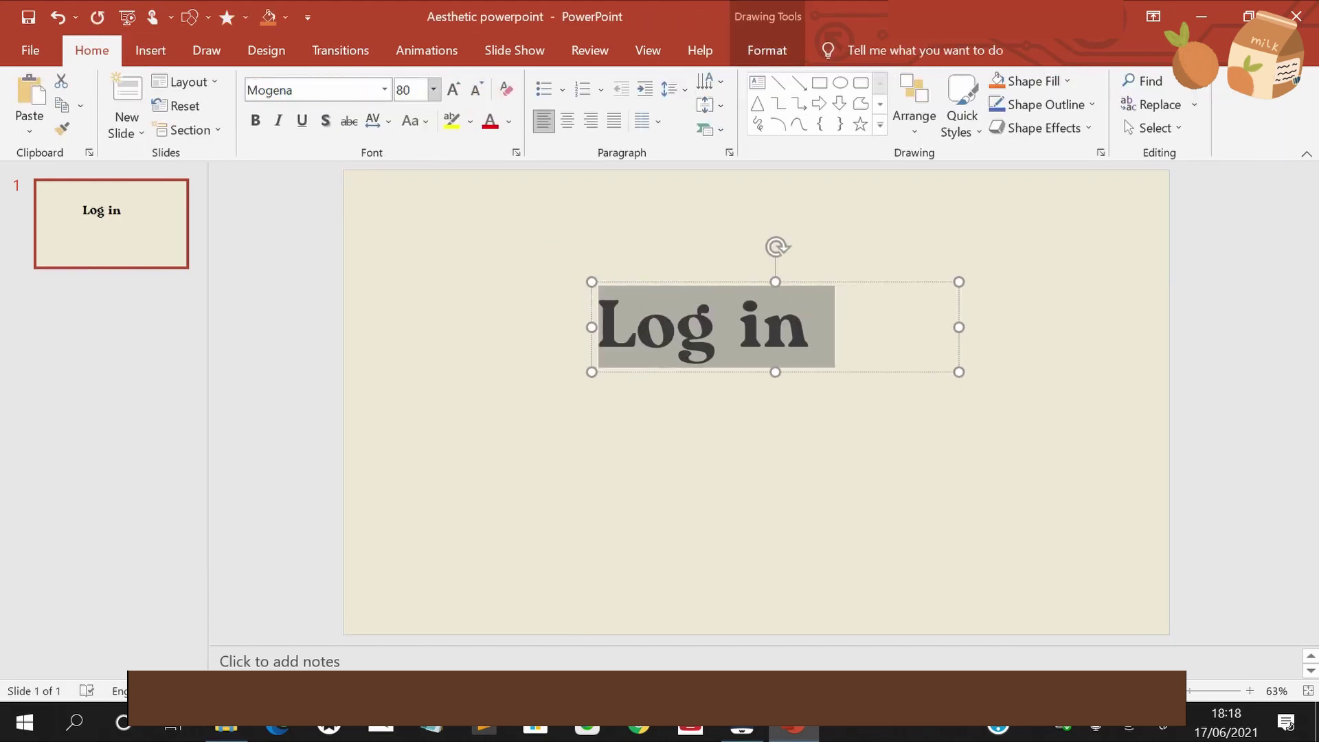
left_click(568, 120)
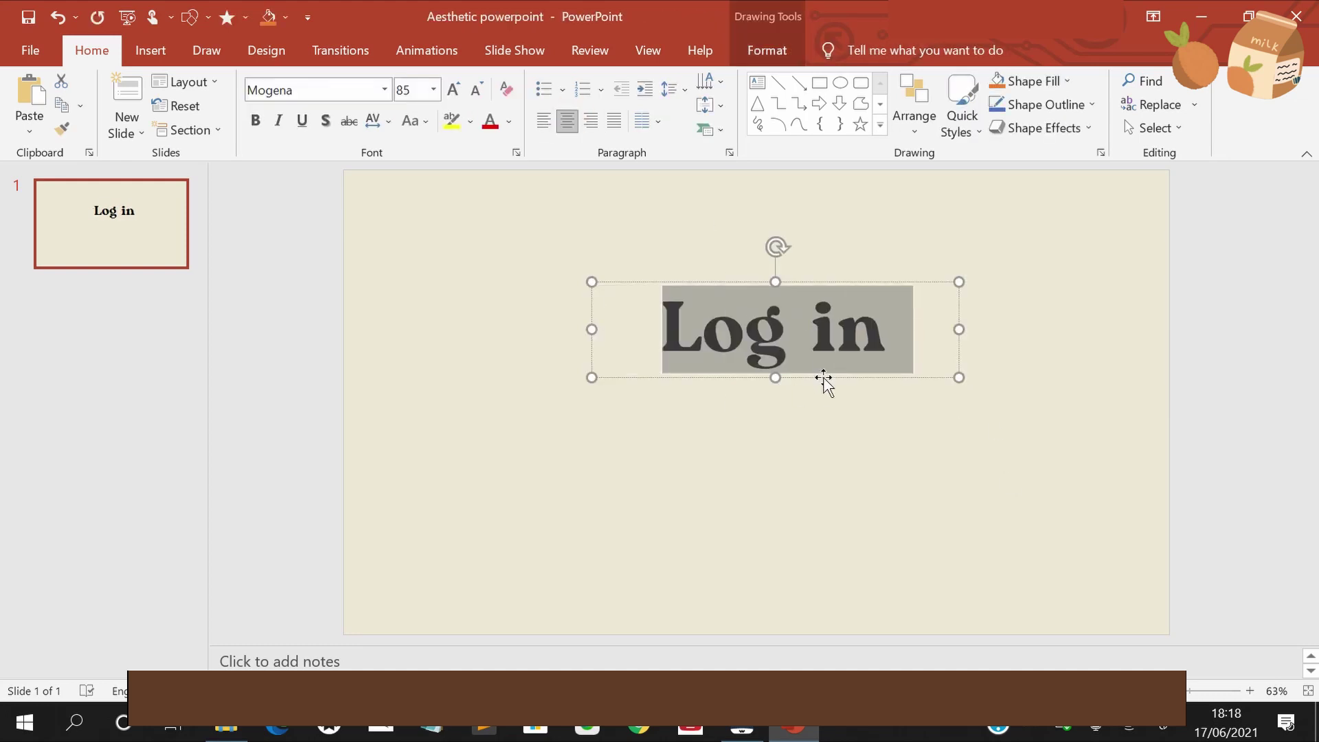
left_click_drag(825, 382, 801, 369)
triple_click(789, 347)
left_click(476, 89)
left_click(477, 89)
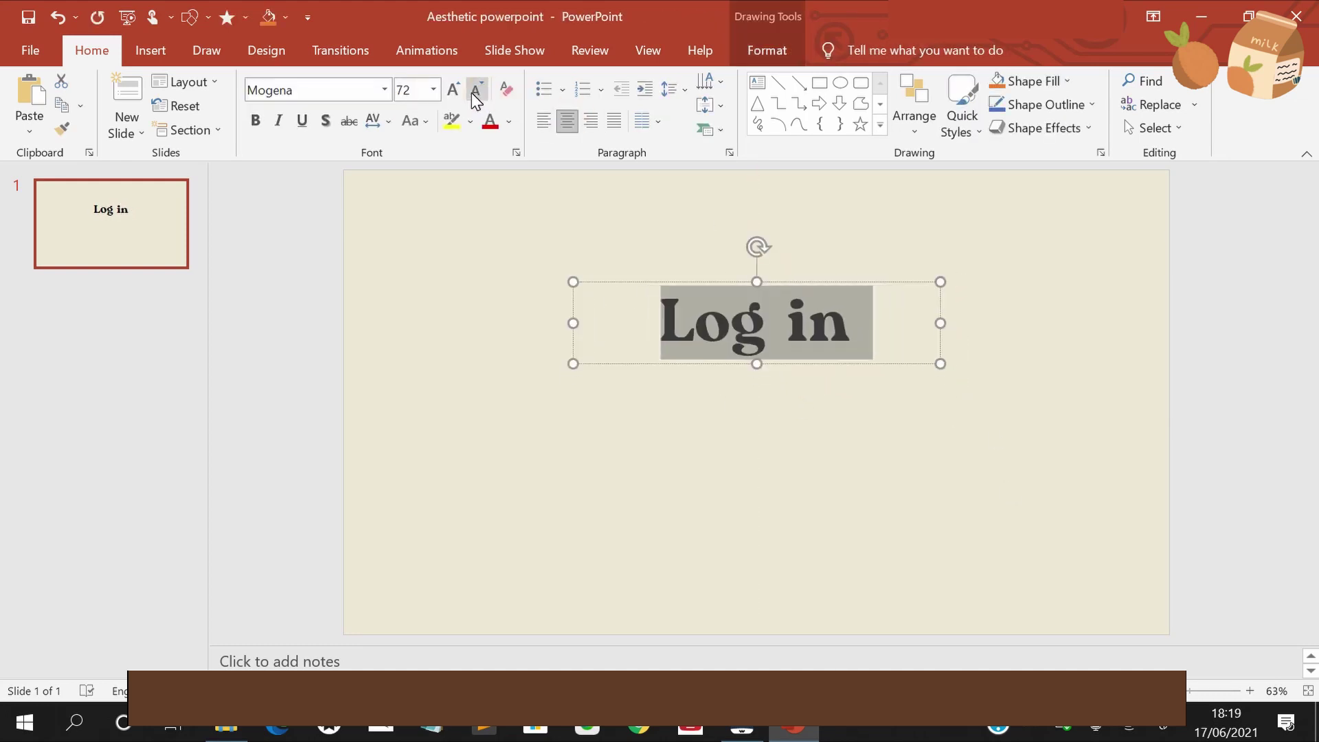
key("Right")
- Duplicate the Log in text box and place the copy just below the original
left_click(887, 365)
key("ctrl+c")
key("ctrl+v")
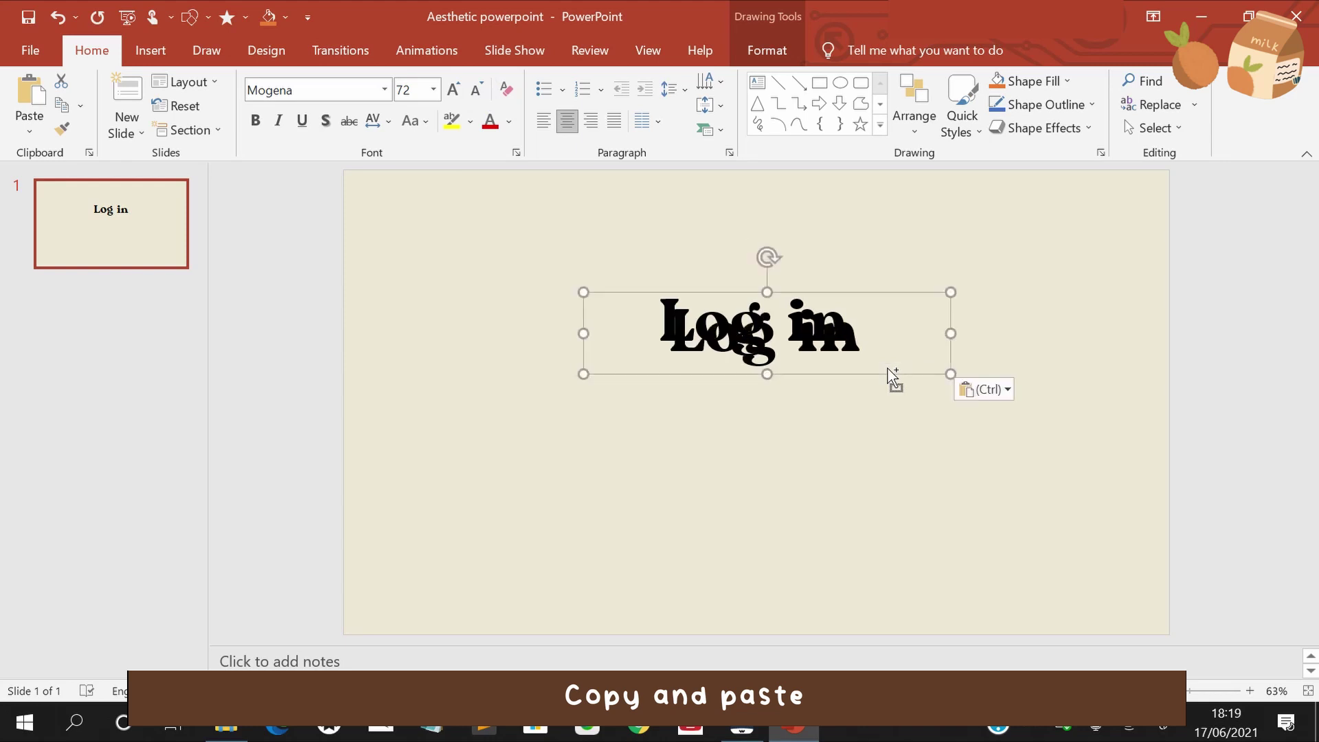
left_click_drag(887, 376, 867, 422)
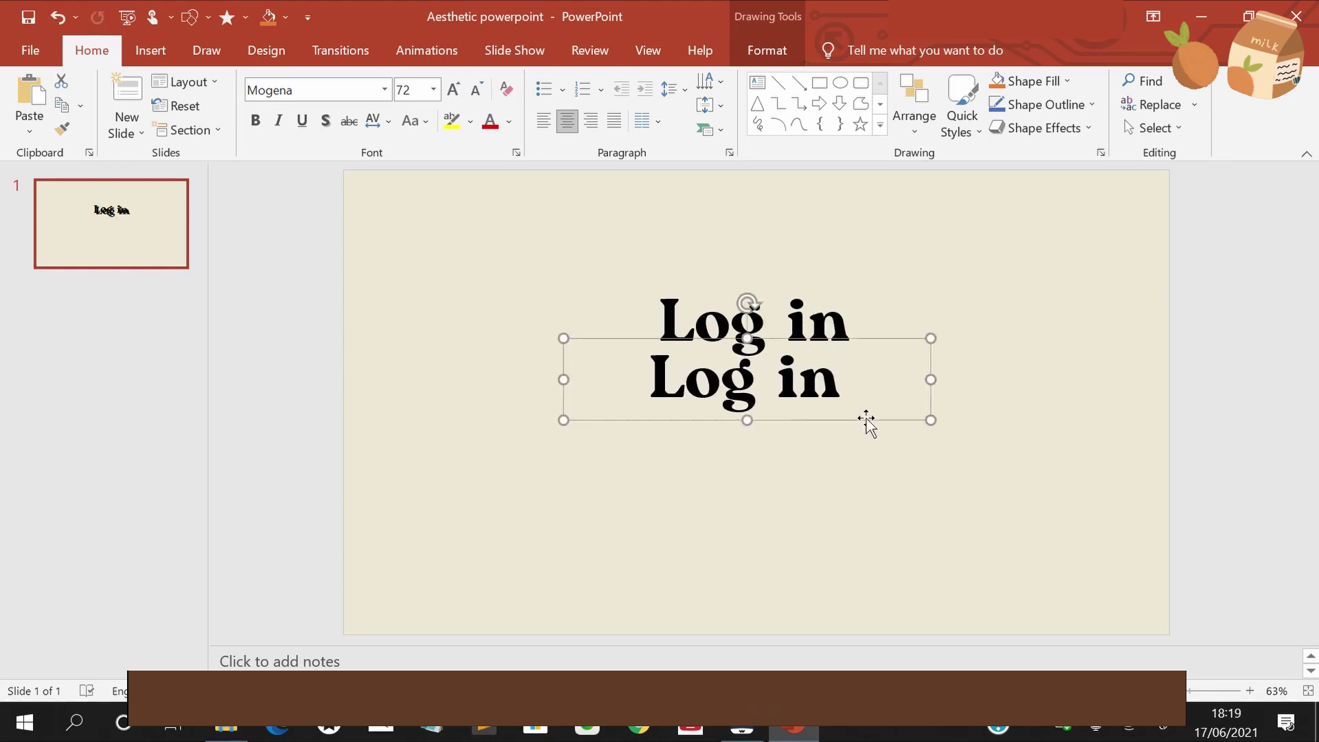
left_click(790, 314)
left_click_drag(784, 418, 805, 442)
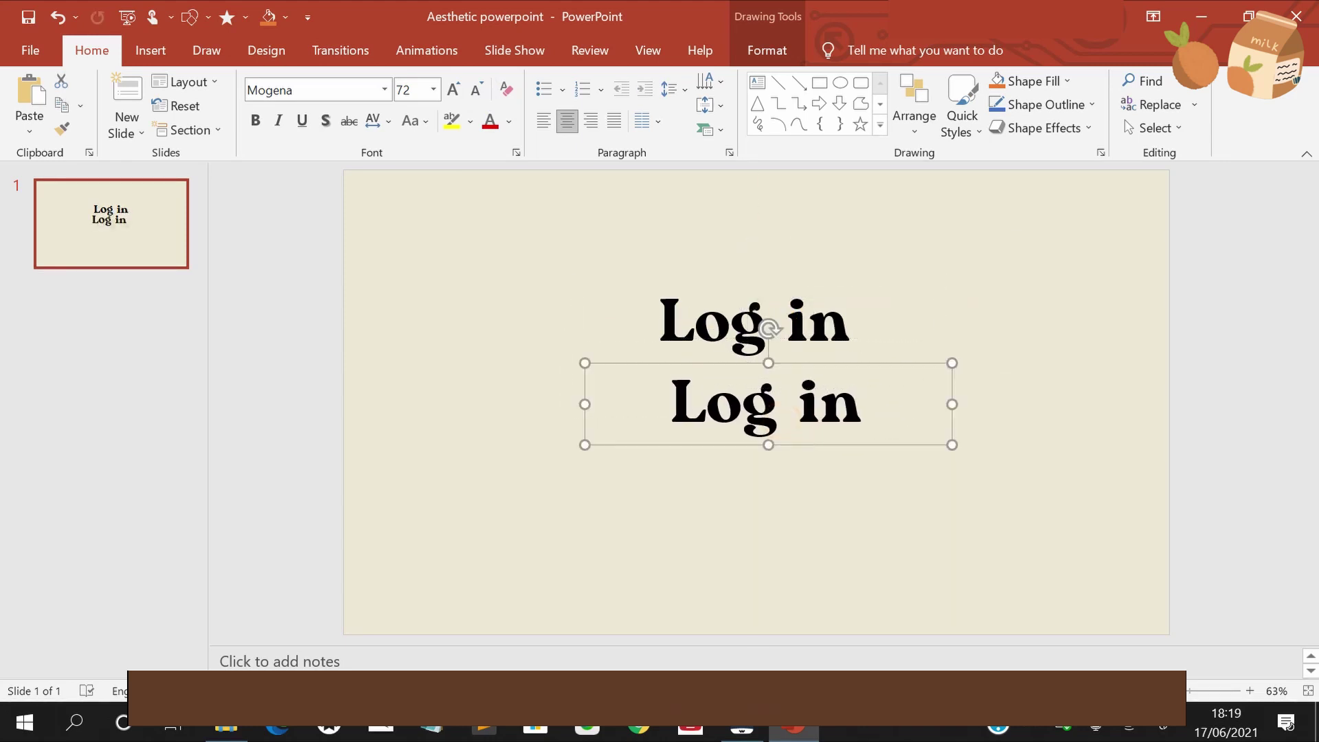
- Select the full text of the top Log in box
left_click(788, 318)
triple_click(796, 318)
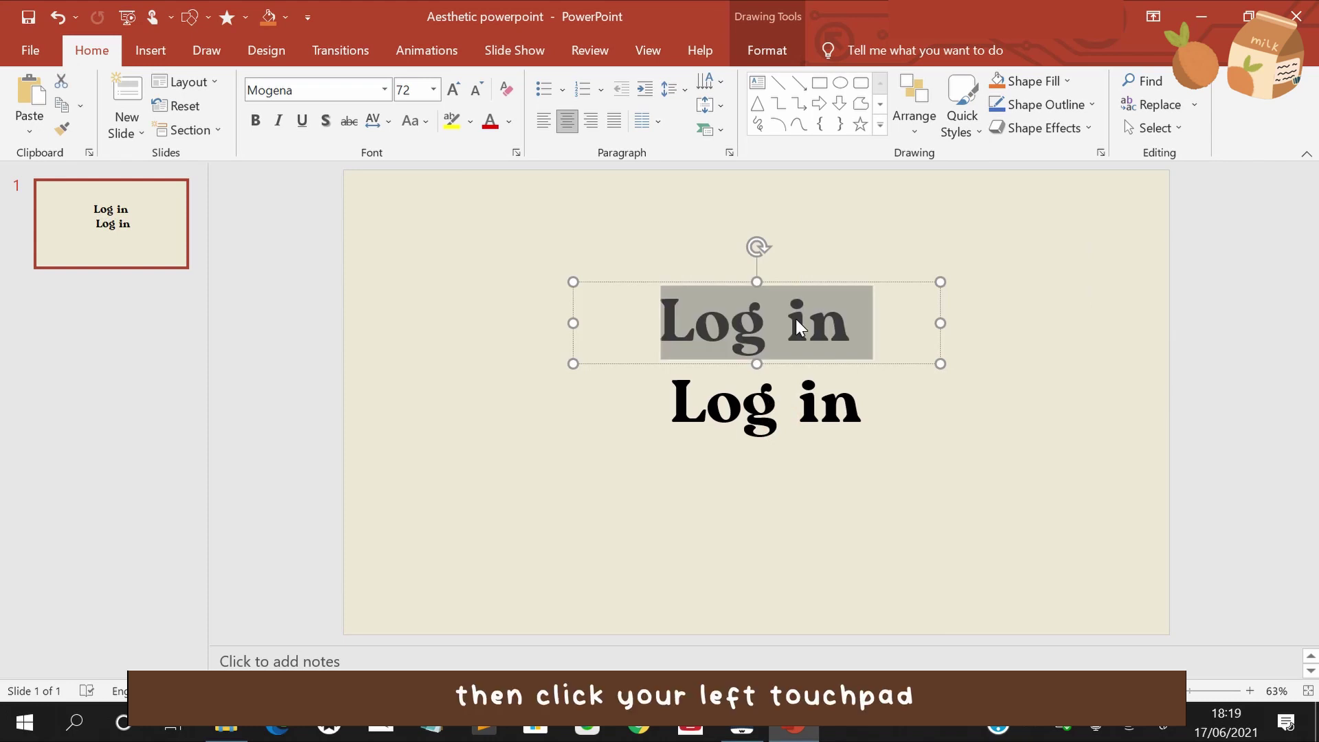
left_click(796, 319)
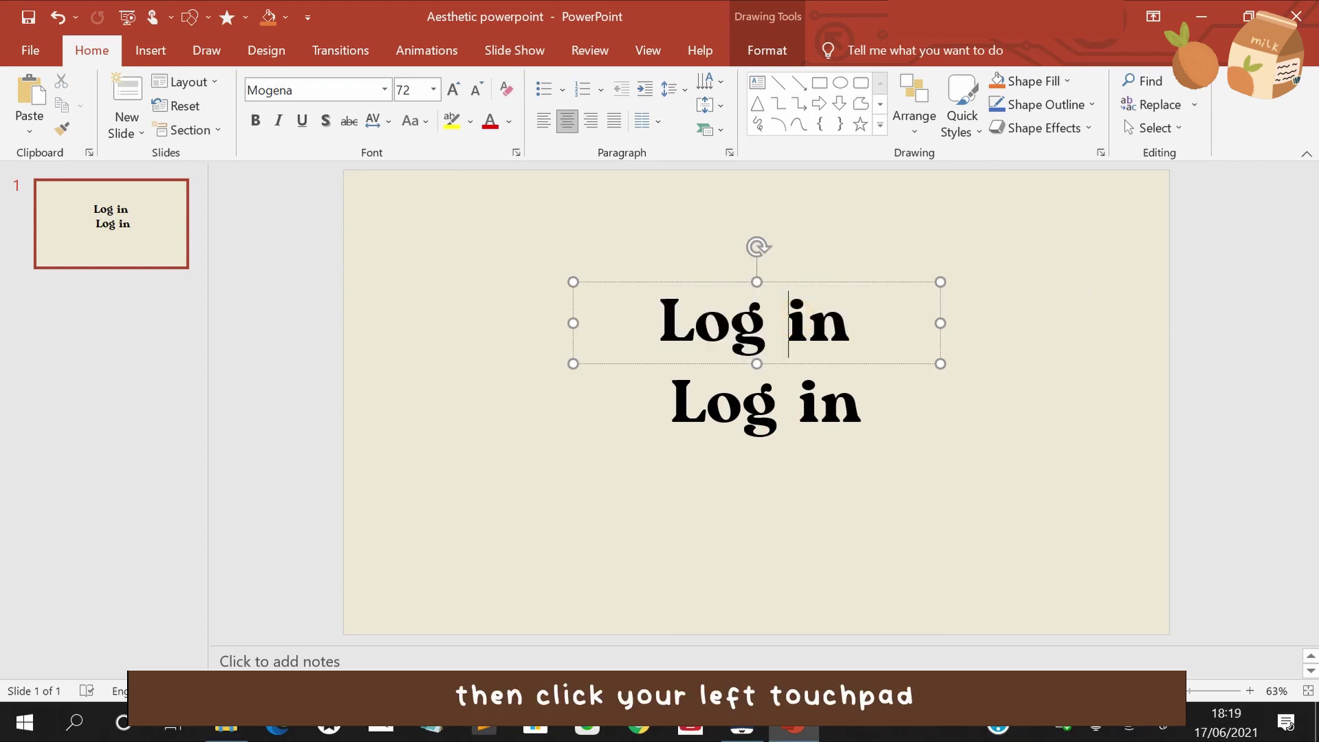
triple_click(795, 319)
- Fill the top Log in text with white at 14% transparency
right_click(795, 319)
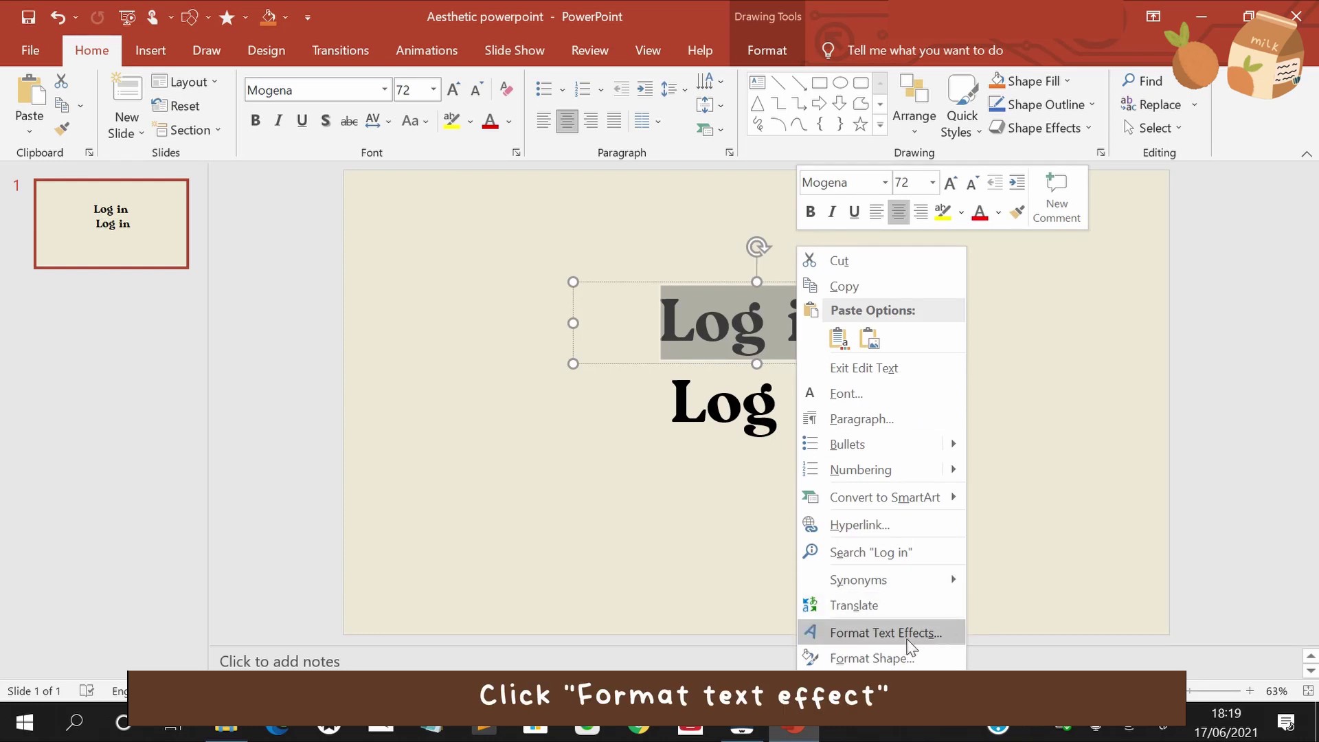
left_click(944, 632)
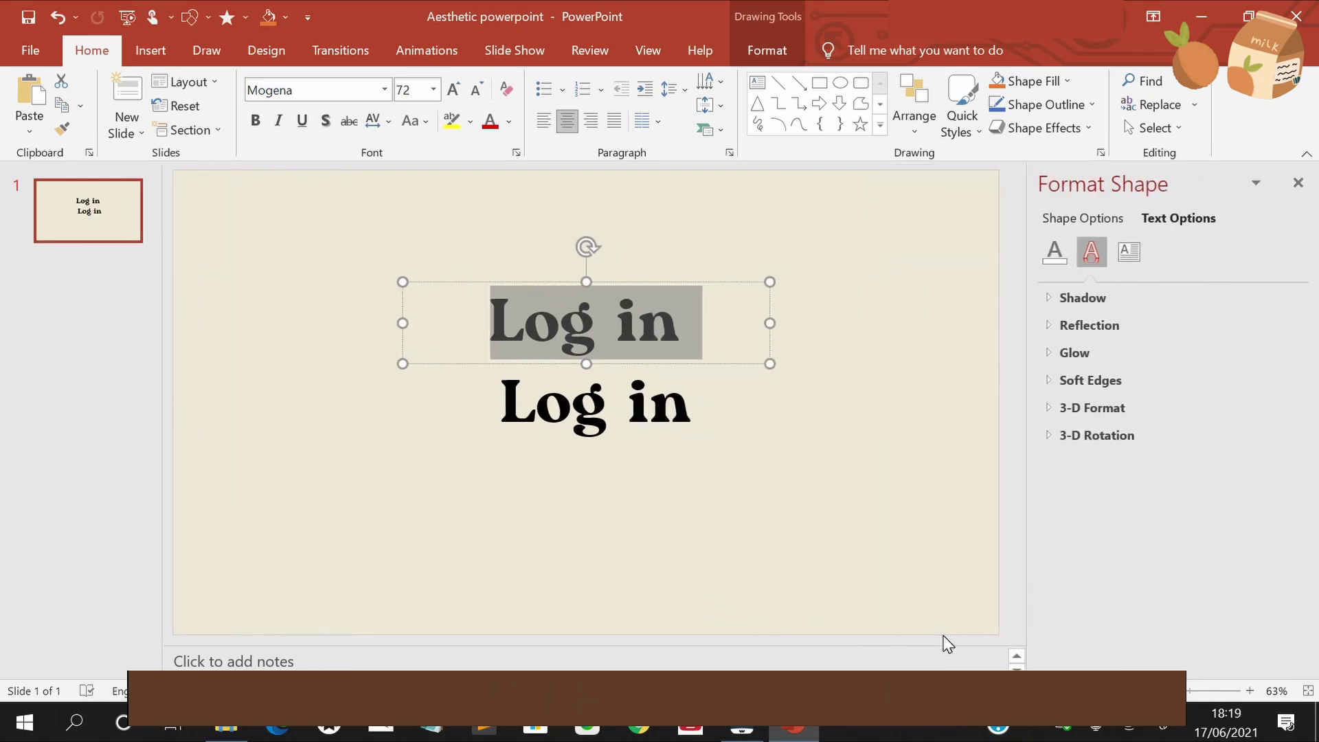
left_click(1055, 253)
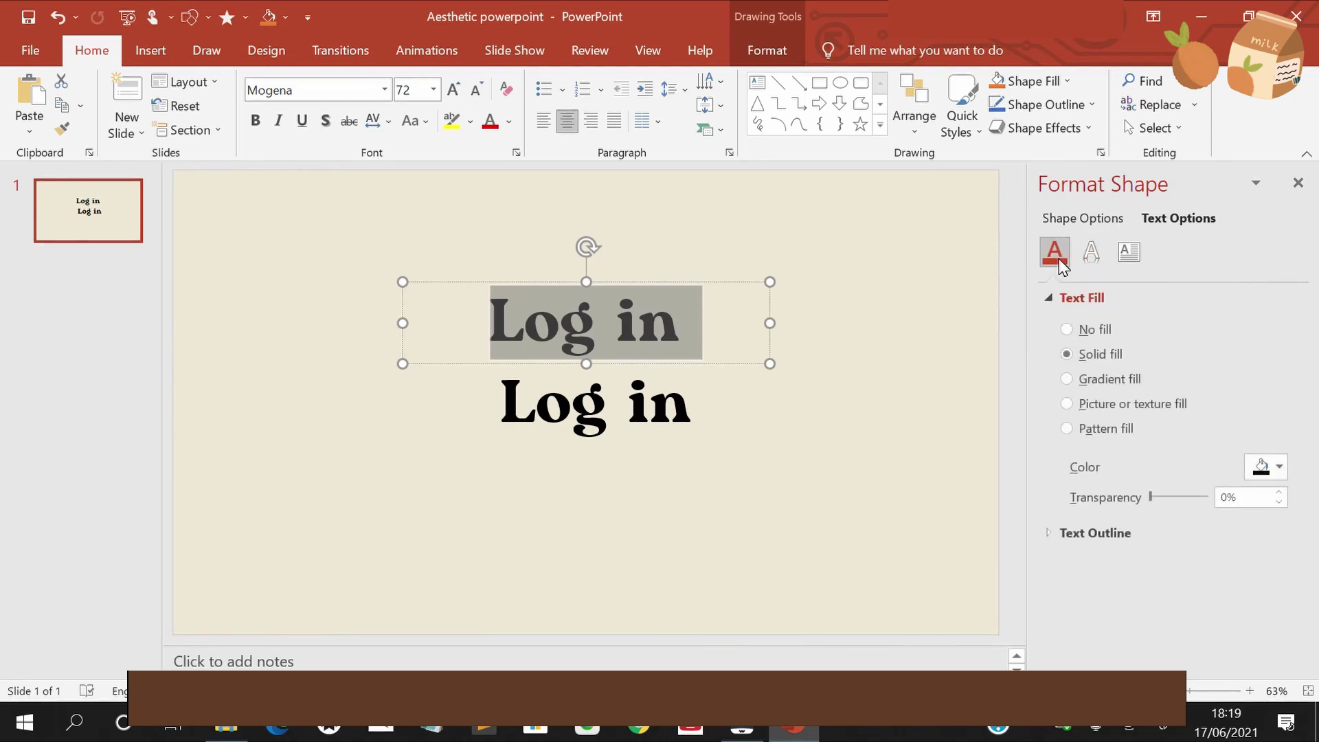
left_click(1282, 467)
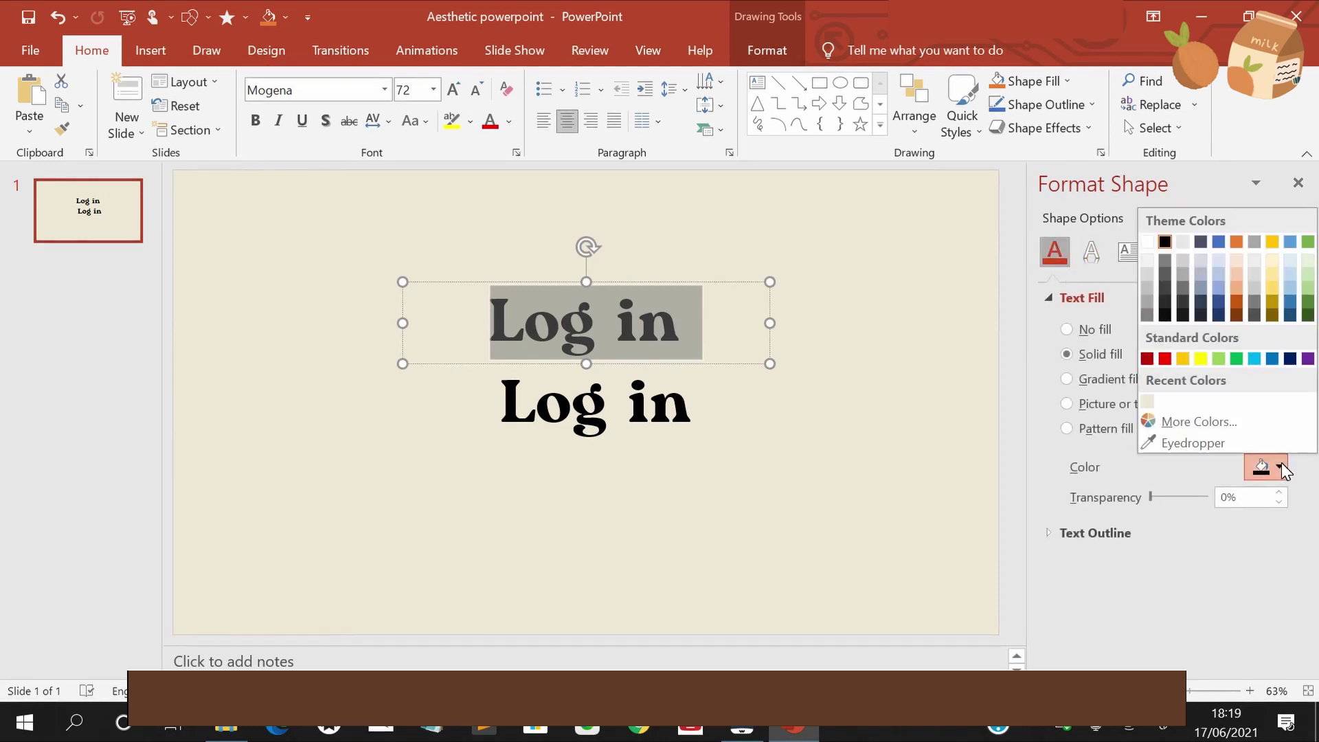
left_click(1147, 242)
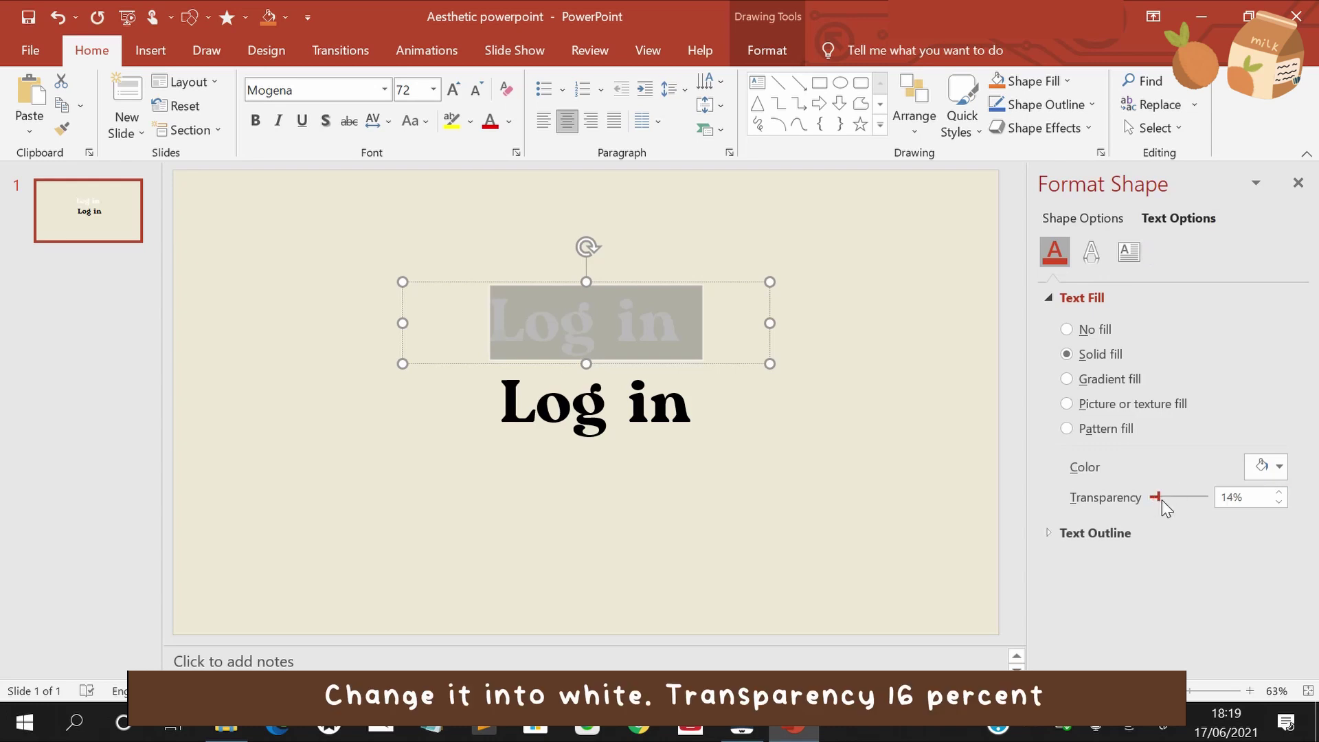
left_click_drag(1161, 500, 1164, 501)
left_click(713, 391)
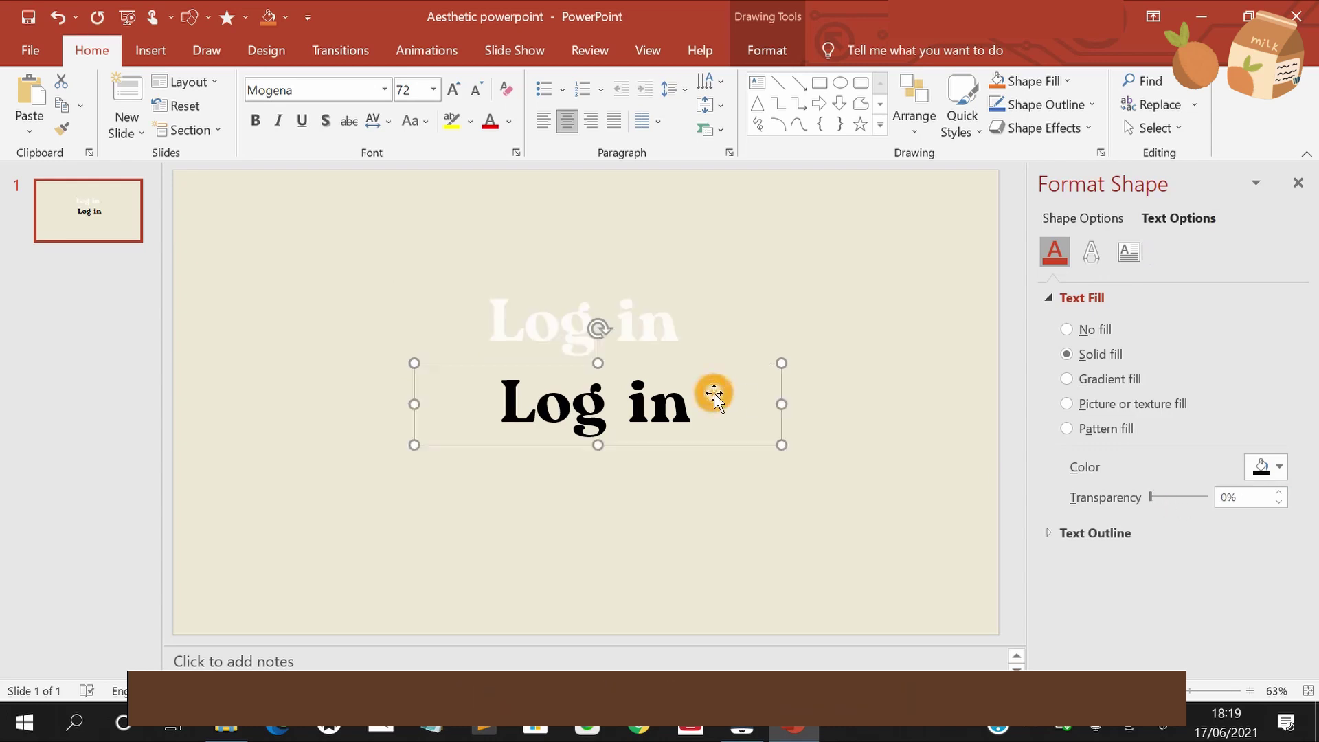
triple_click(675, 398)
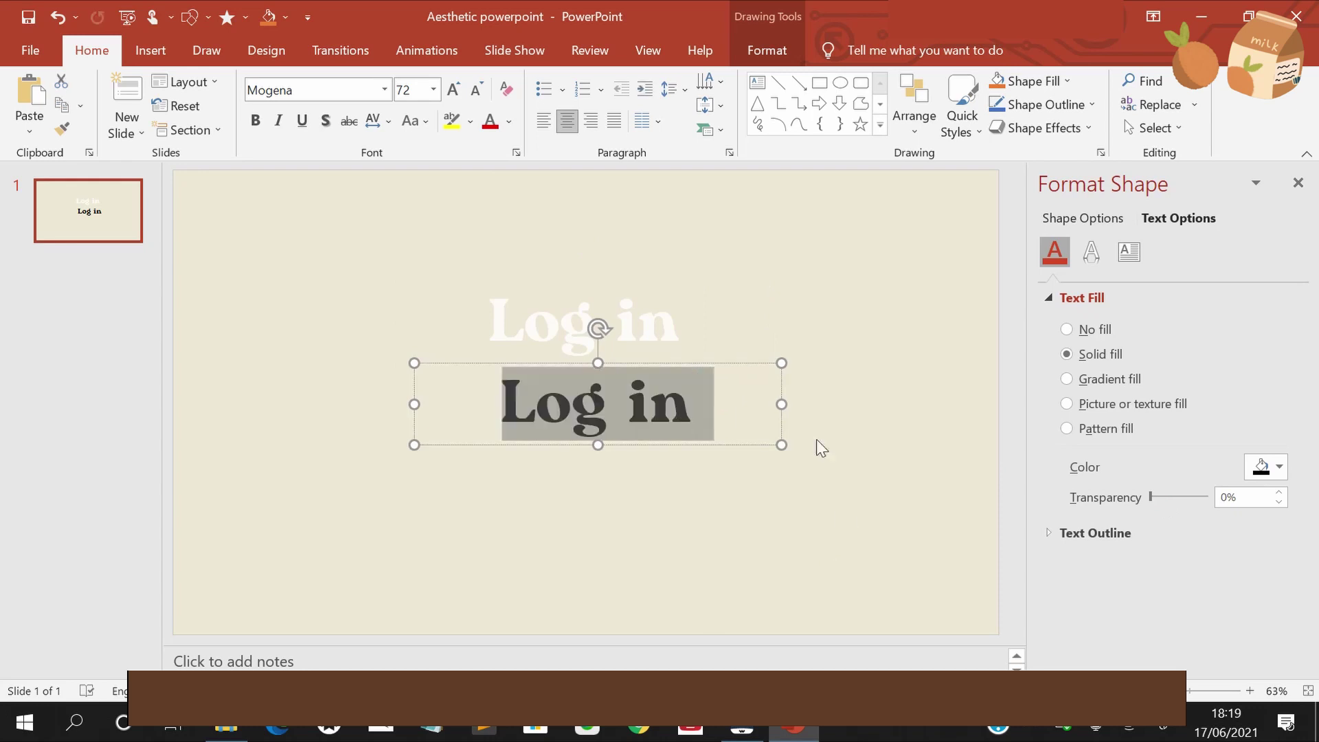
- Give the lower Log in no text fill and a solid text outline
left_click(1066, 329)
left_click(1071, 464)
left_click(1066, 522)
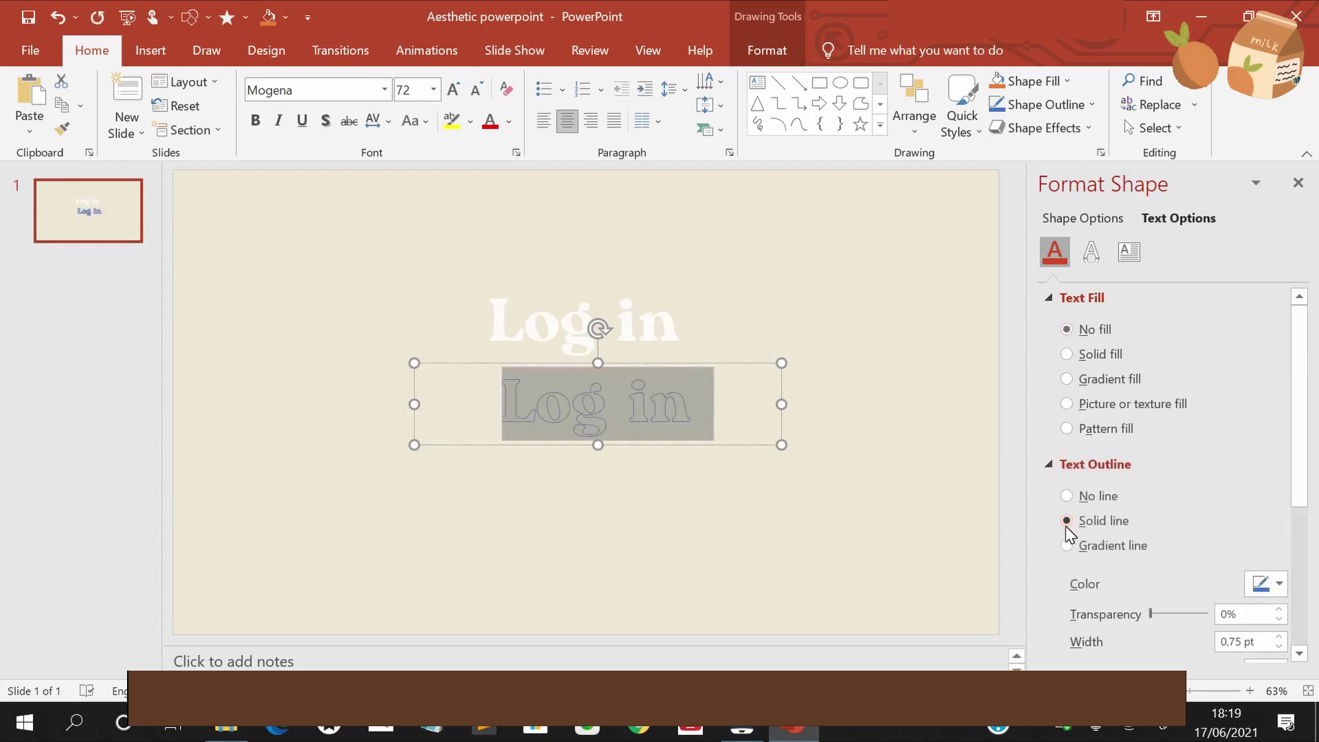
left_click(1280, 584)
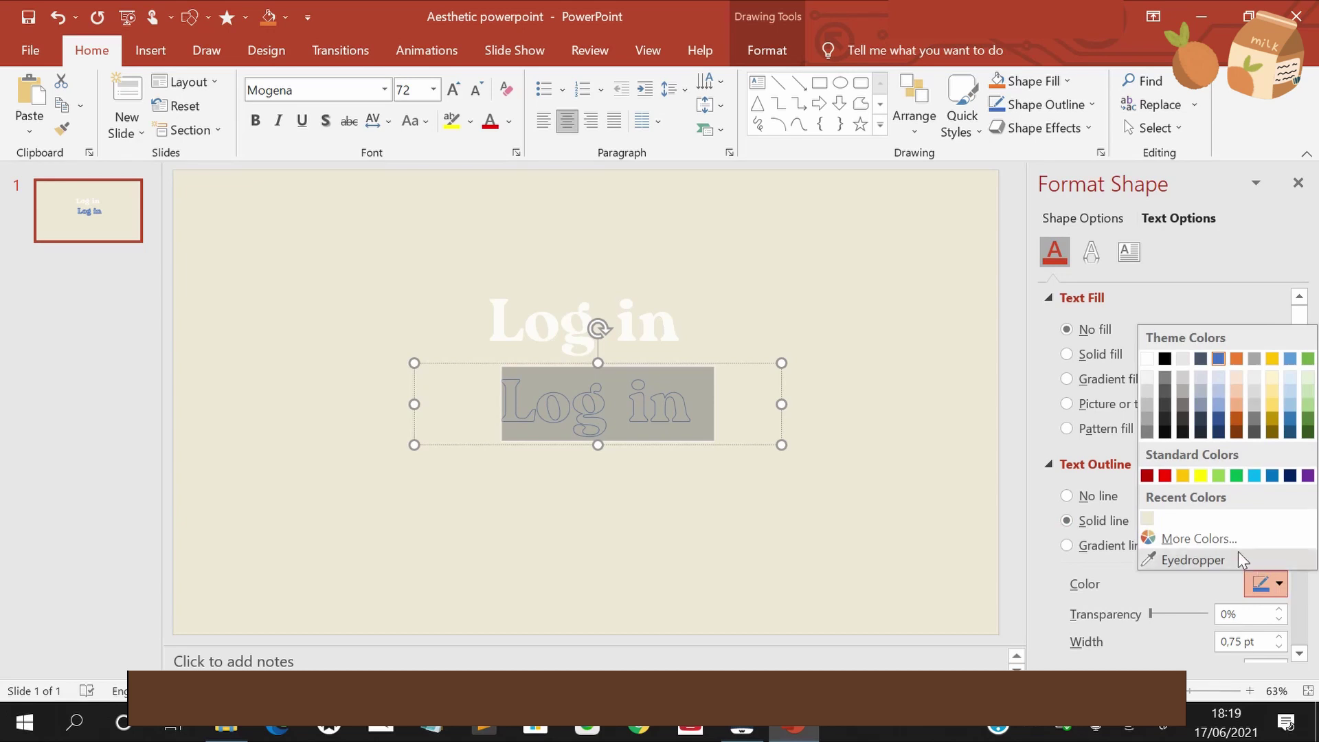
left_click(1198, 538)
- Colour the lower Log in outline #633E27 using the code copied from its swatch file
left_click(226, 733)
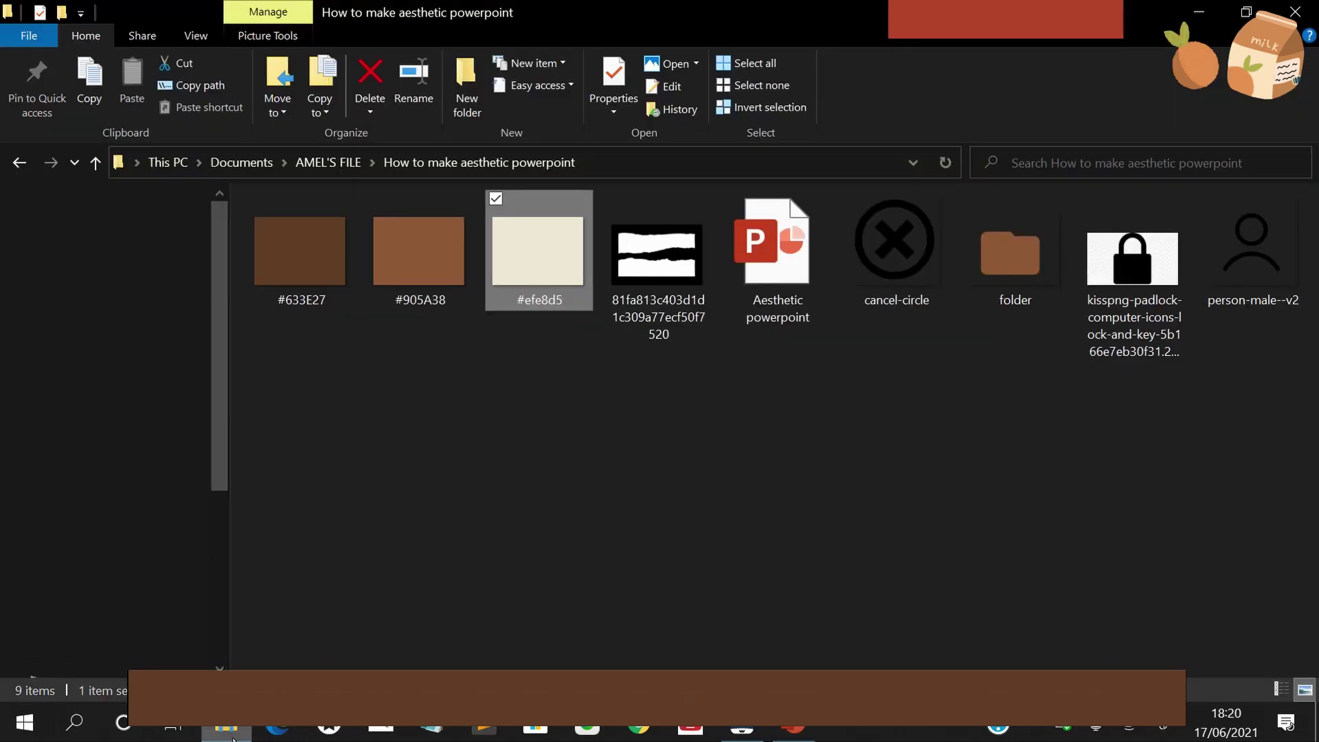
left_click(329, 278)
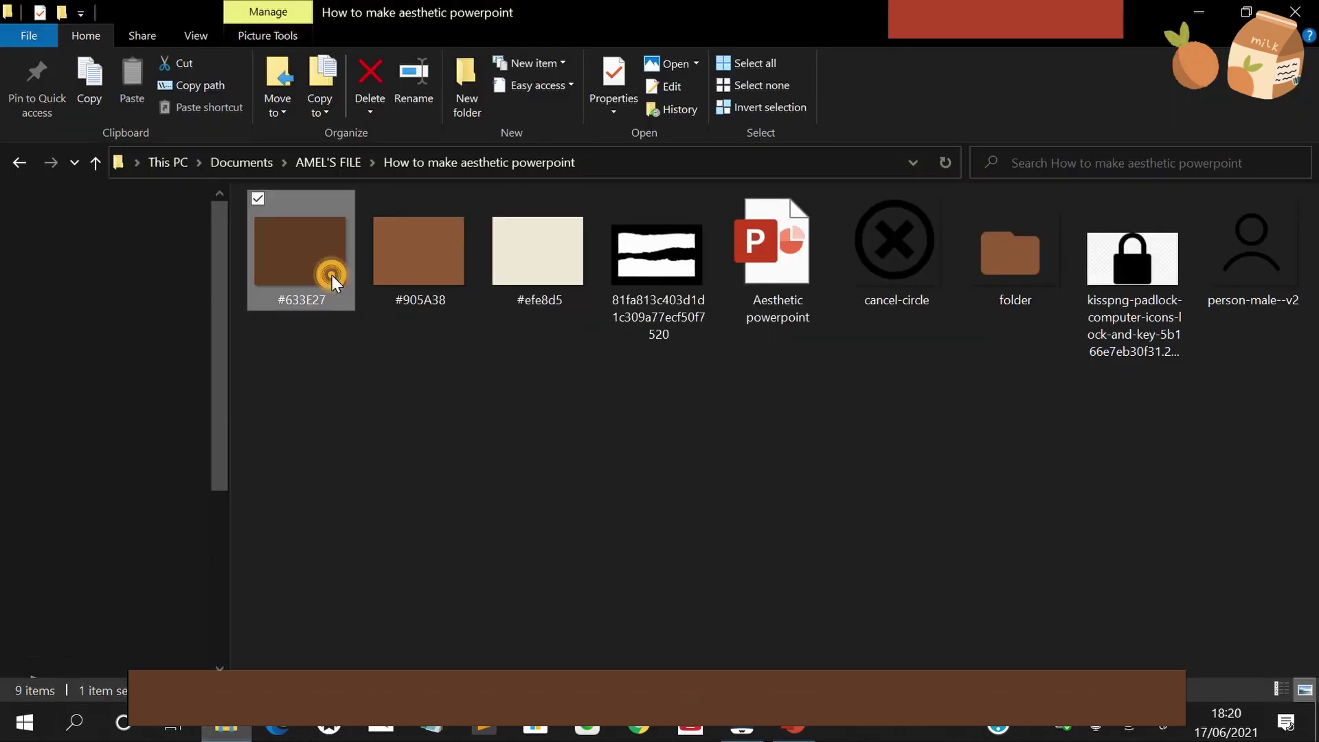
left_click(414, 75)
key("ctrl+c")
left_click(794, 732)
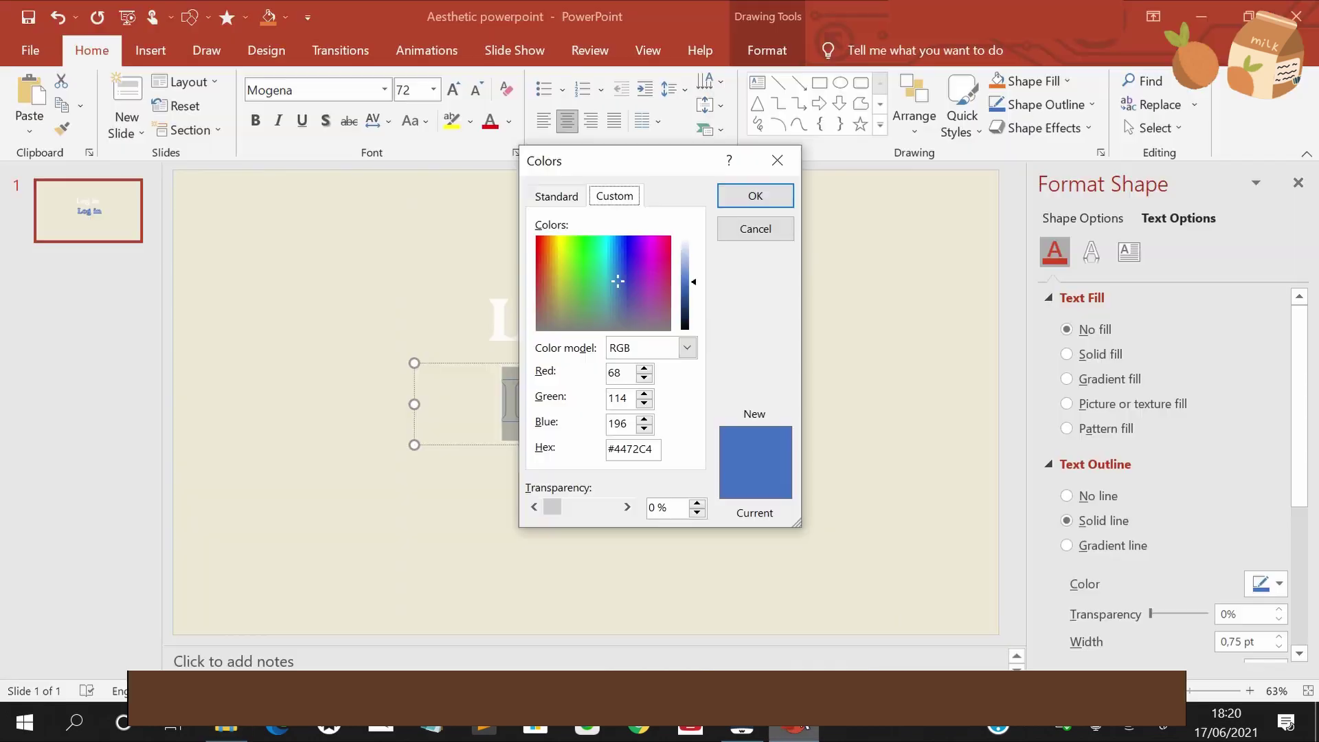
triple_click(643, 449)
key("ctrl+v")
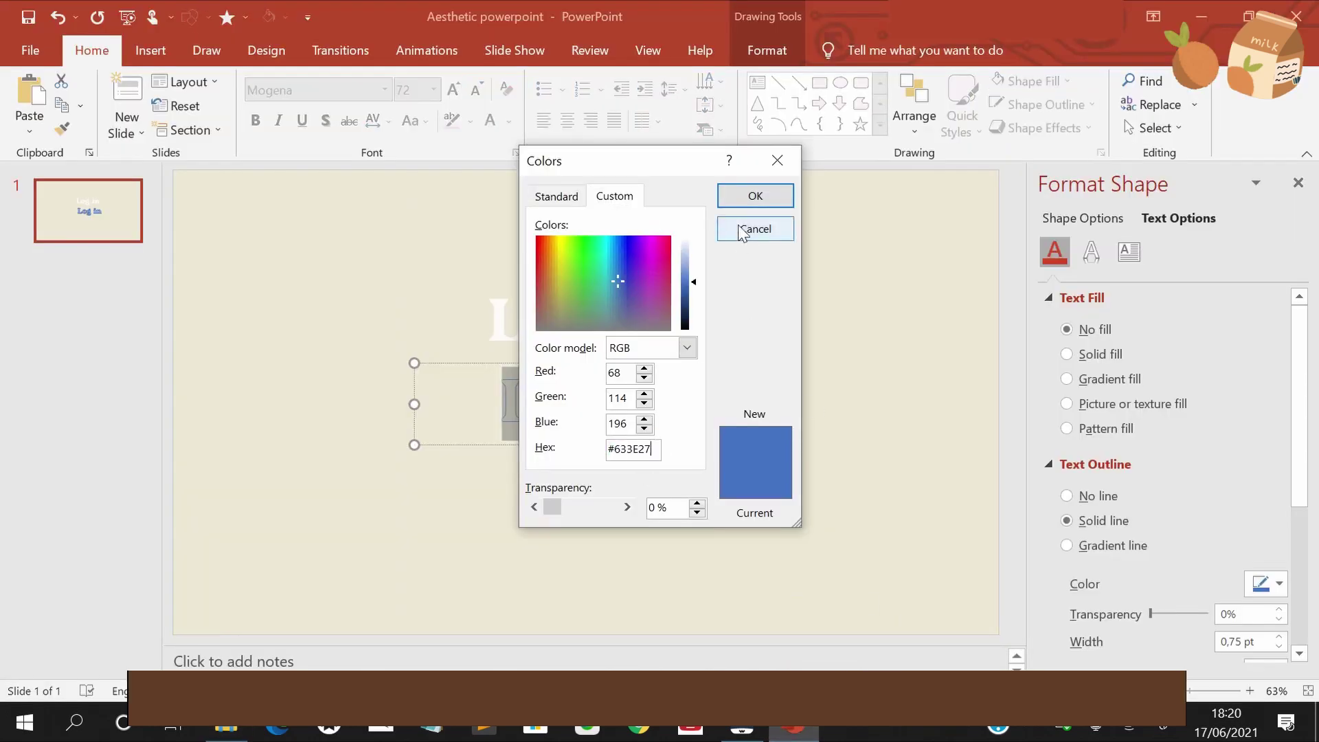
left_click(732, 196)
- Thicken the text outline to 1.25 pt and reselect the outlined text
scroll(1257, 638, "down", 1)
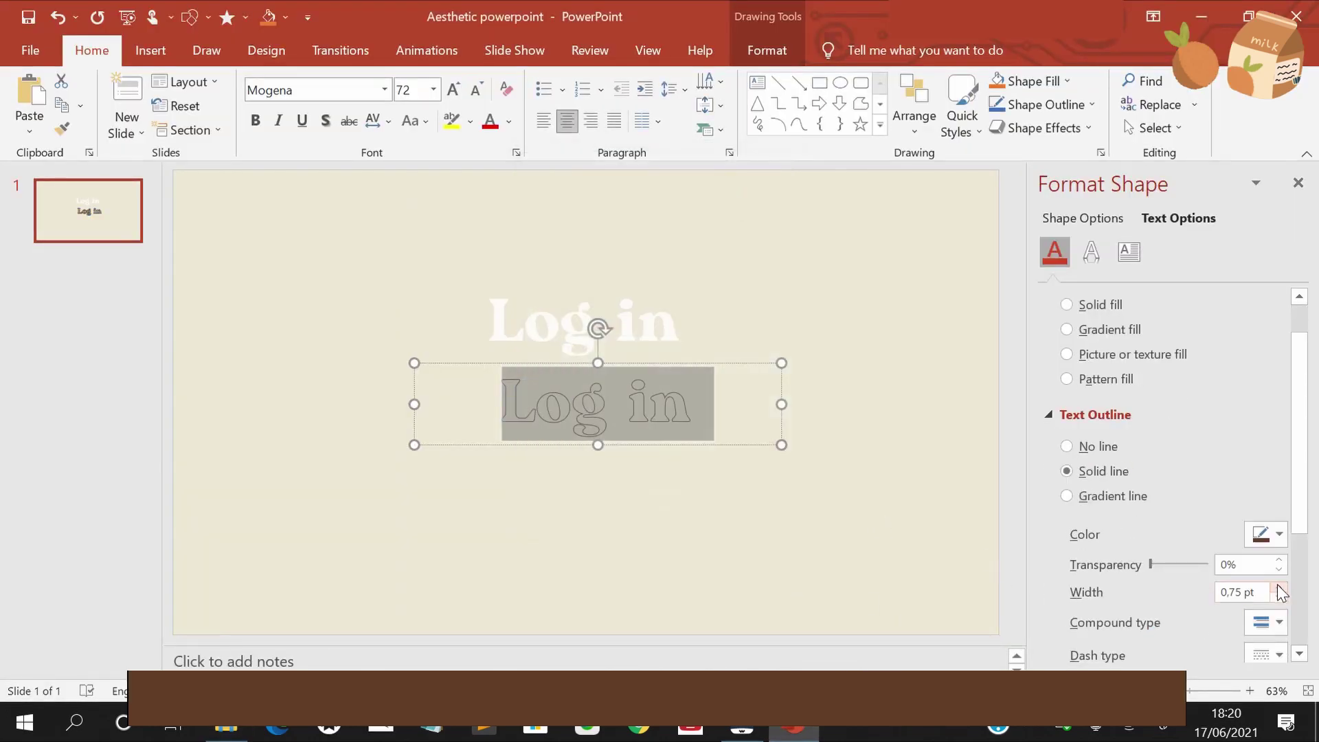
left_click(1278, 588)
left_click(1278, 588)
left_click(695, 447)
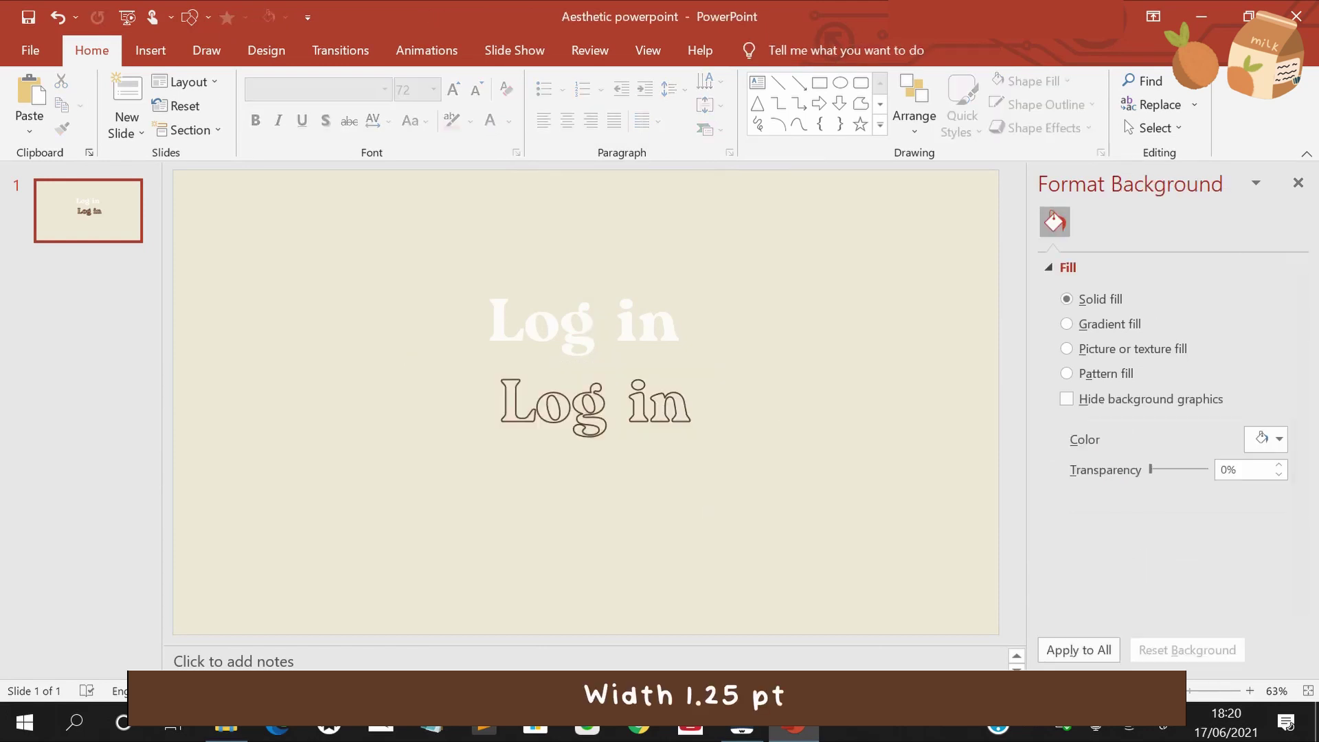
left_click(694, 435)
key("ctrl+a")
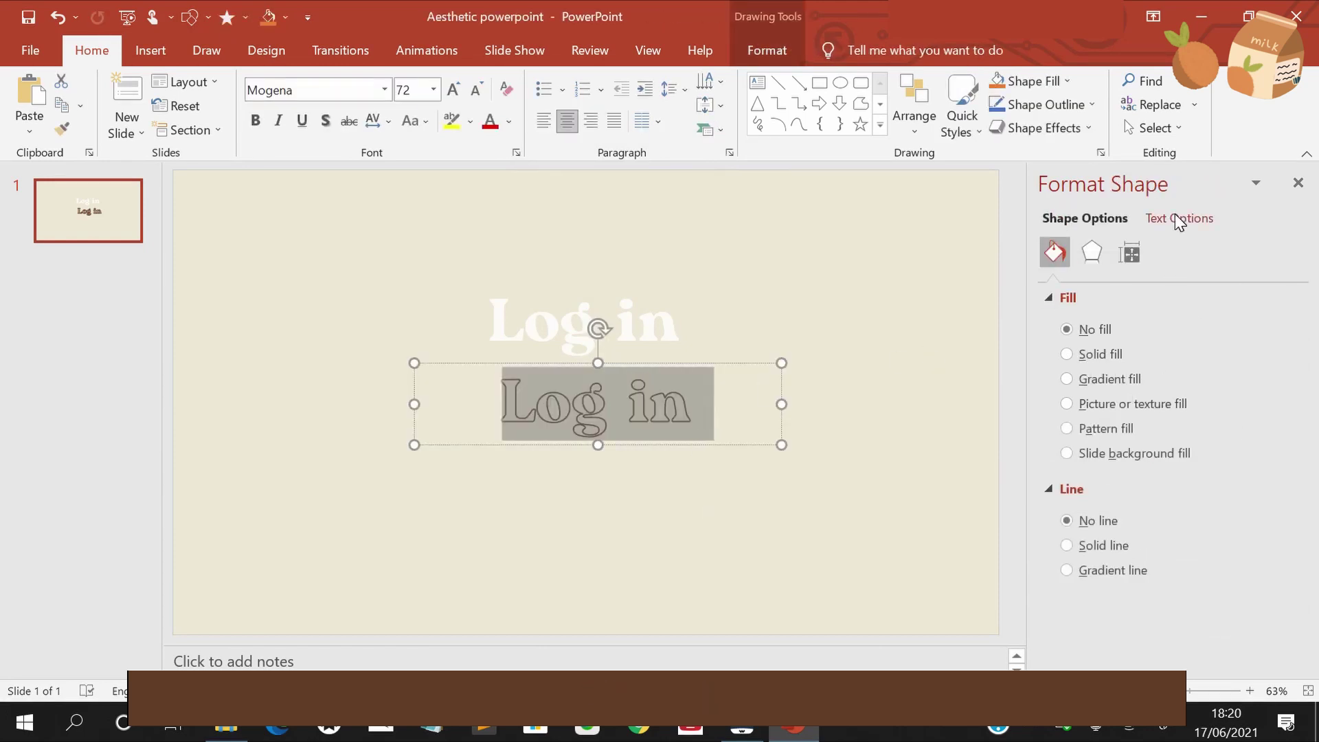
- Change the outline colour to brown #905A38
left_click(1178, 217)
left_click(1278, 583)
left_click(1215, 551)
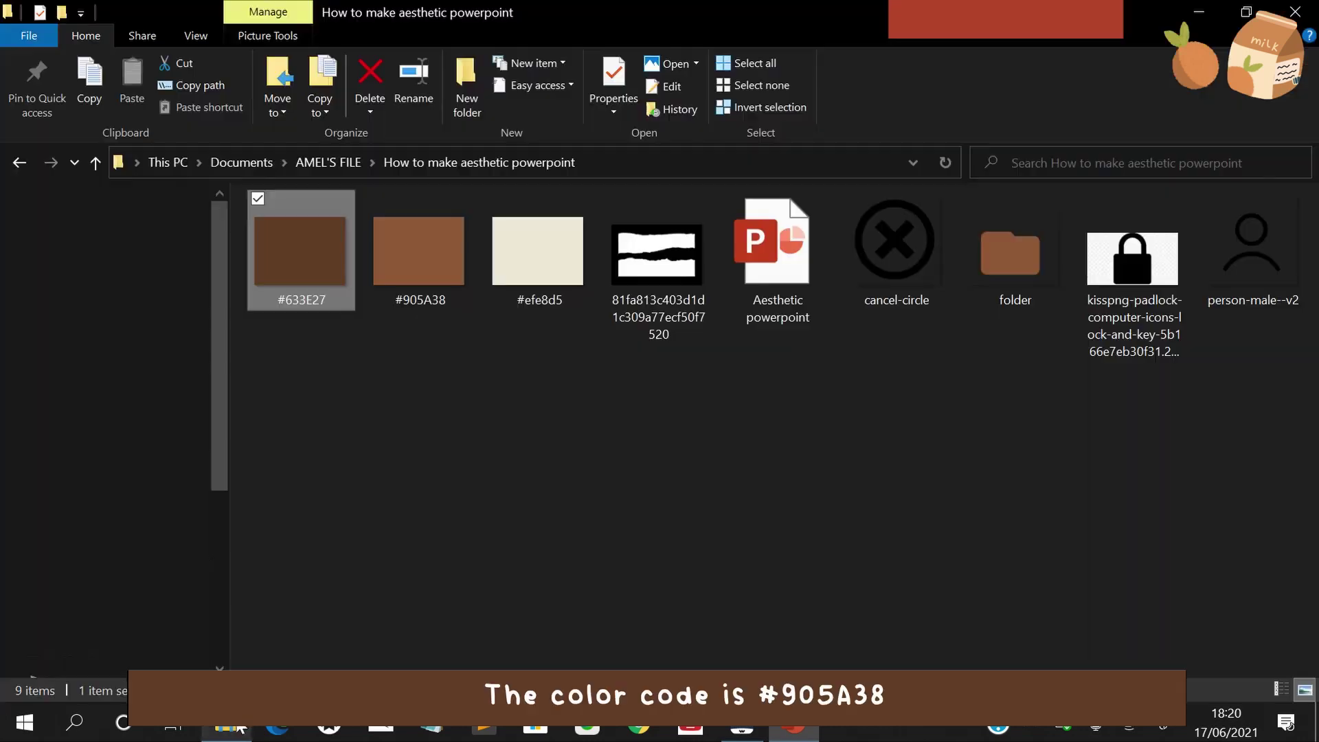
left_click(427, 275)
left_click(411, 82)
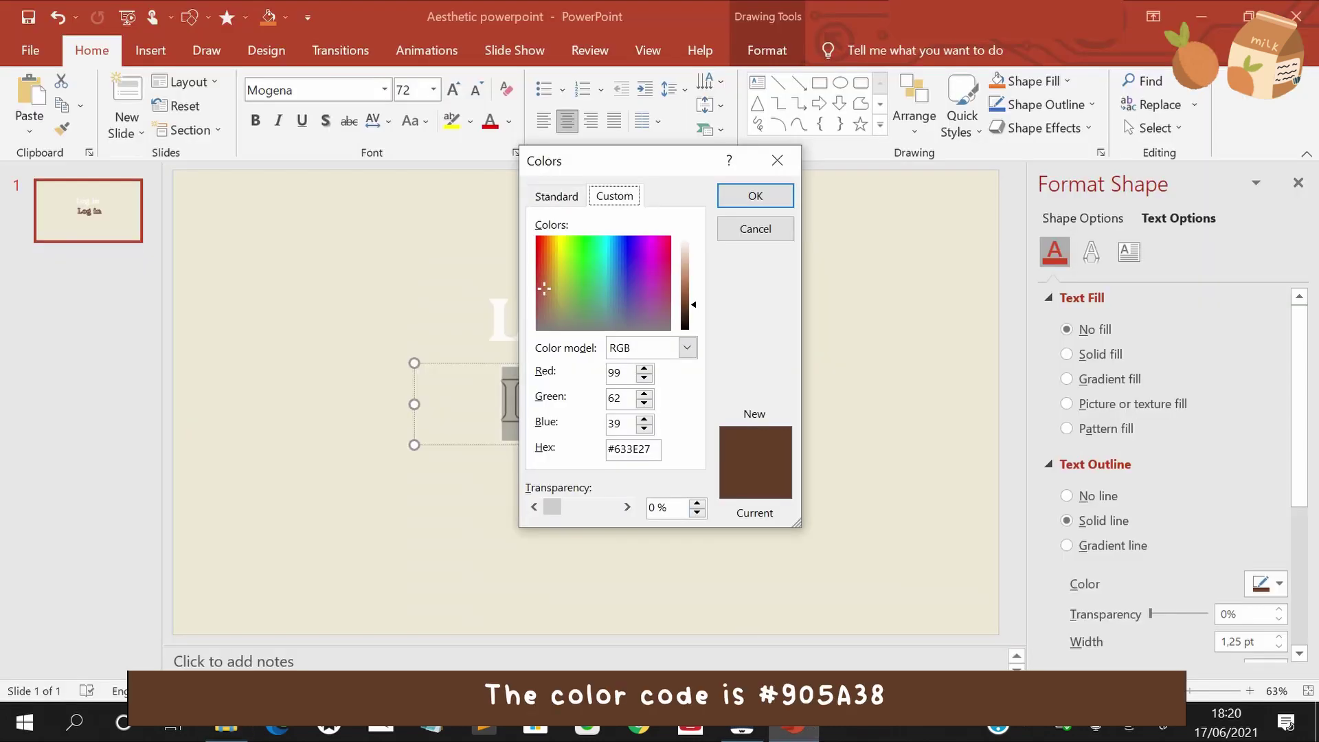
double_click(632, 449)
key("ctrl+v")
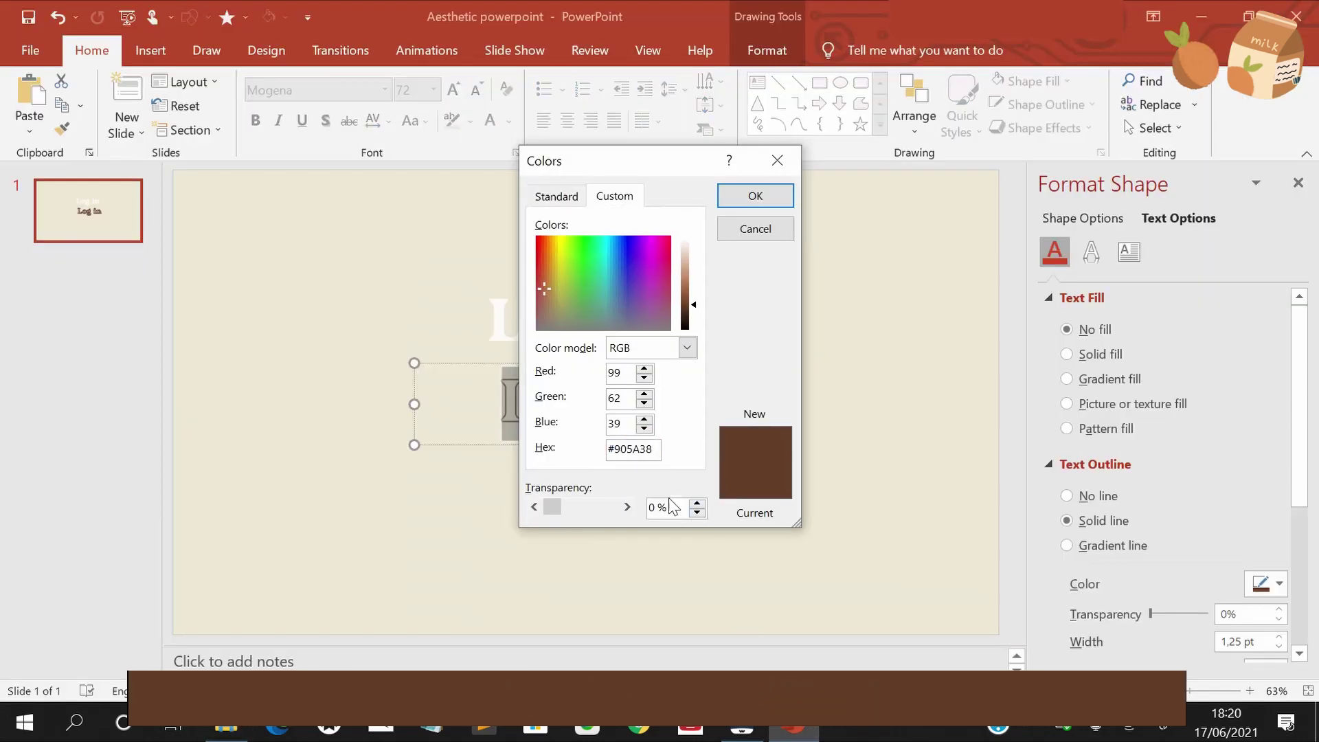
left_click(755, 196)
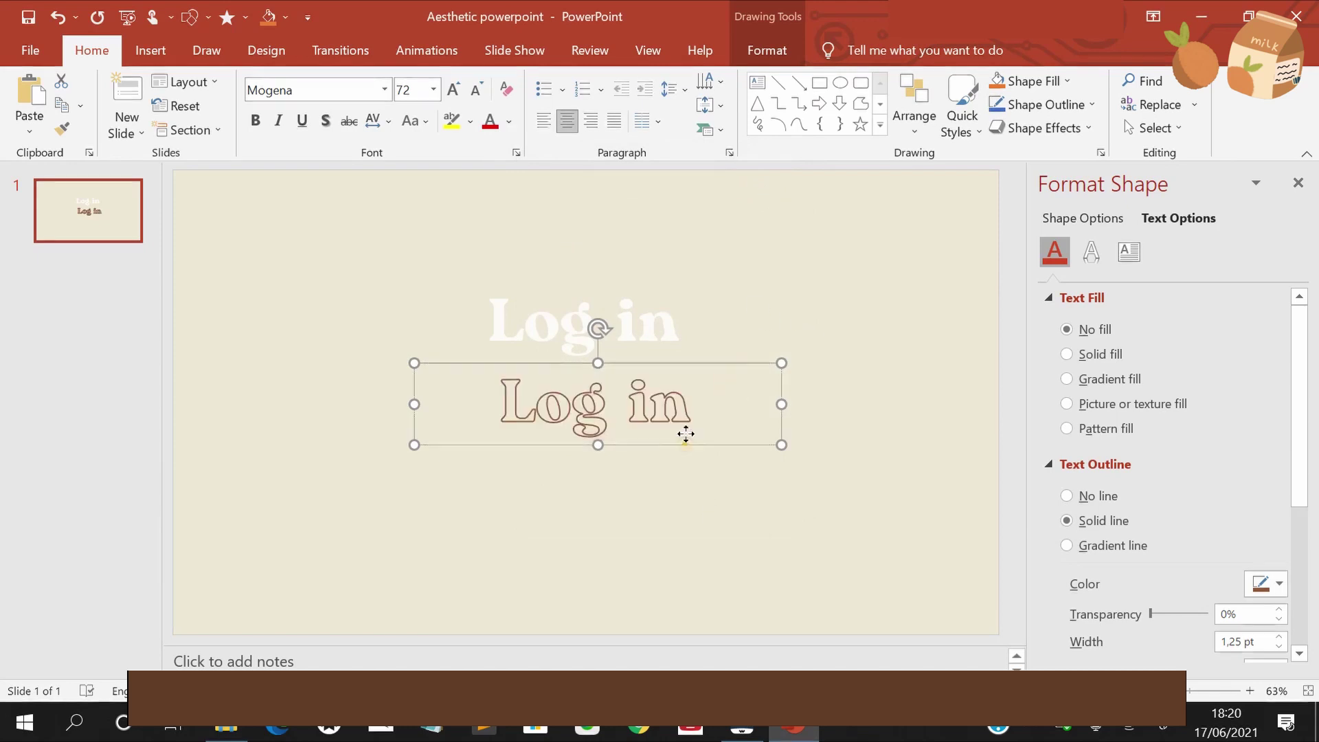
- Enlarge the white Log in to 80 and layer the outlined copy over it
left_click_drag(683, 433, 679, 354)
left_click(640, 436)
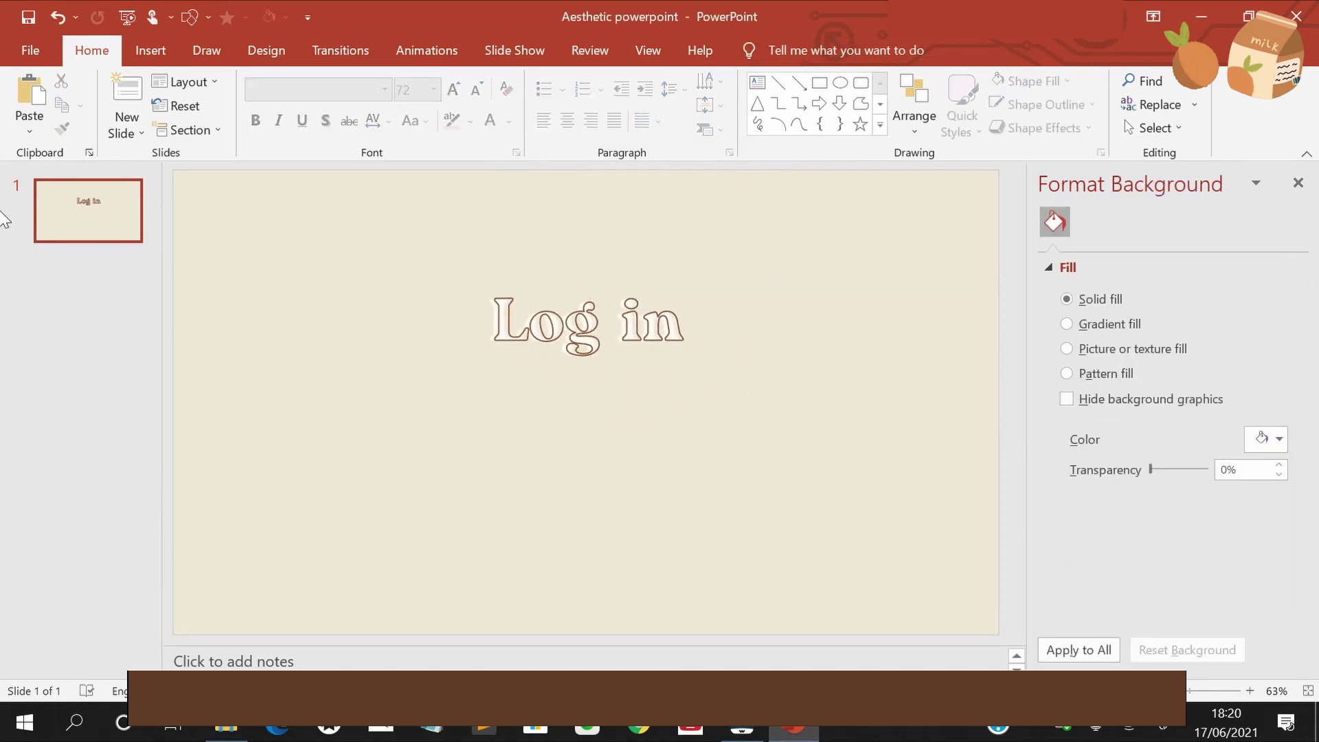
left_click(1298, 182)
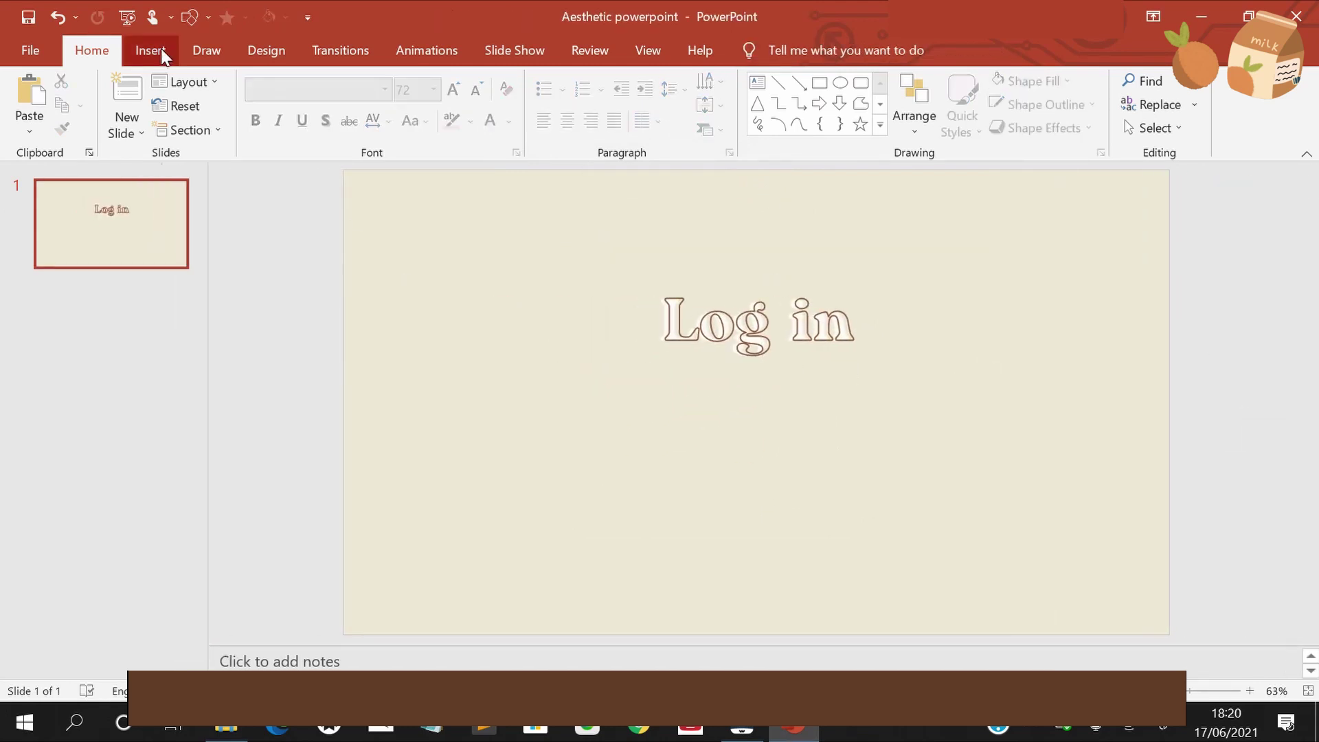
left_click(683, 374)
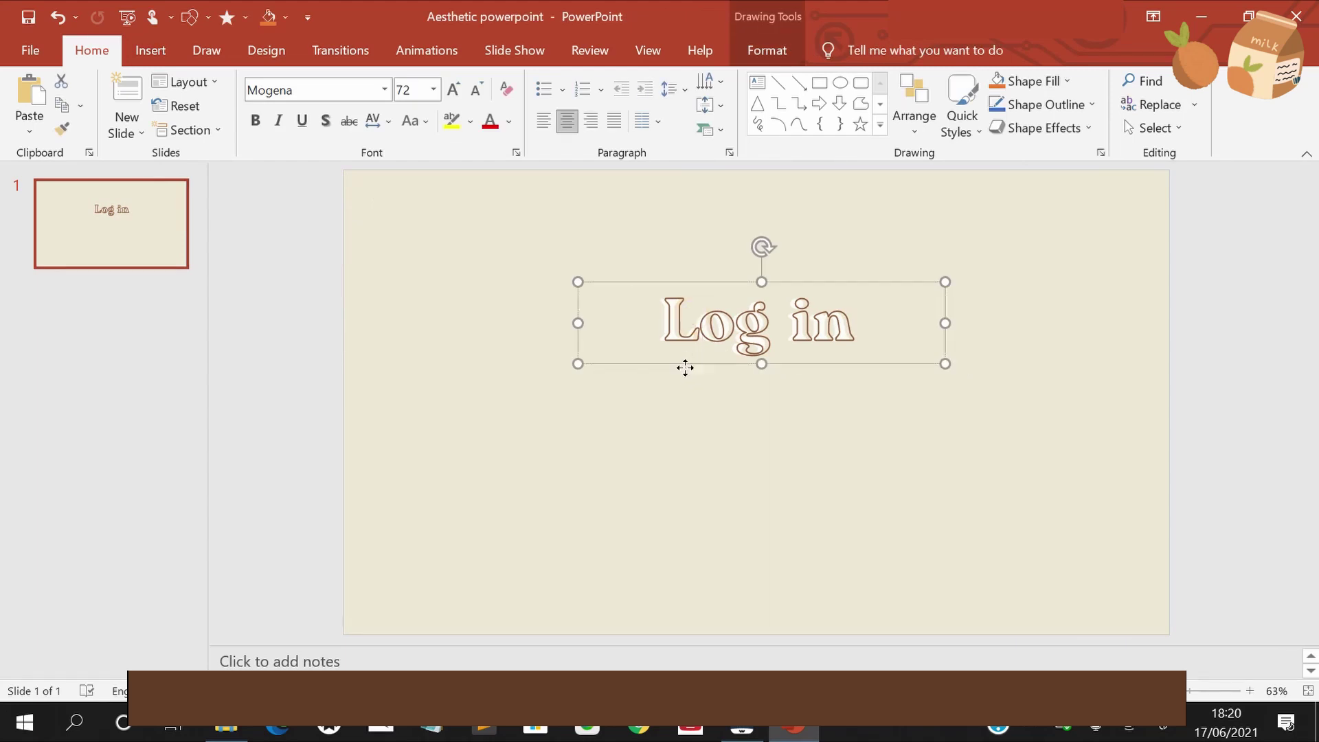
left_click(463, 91)
left_click_drag(758, 416, 742, 376)
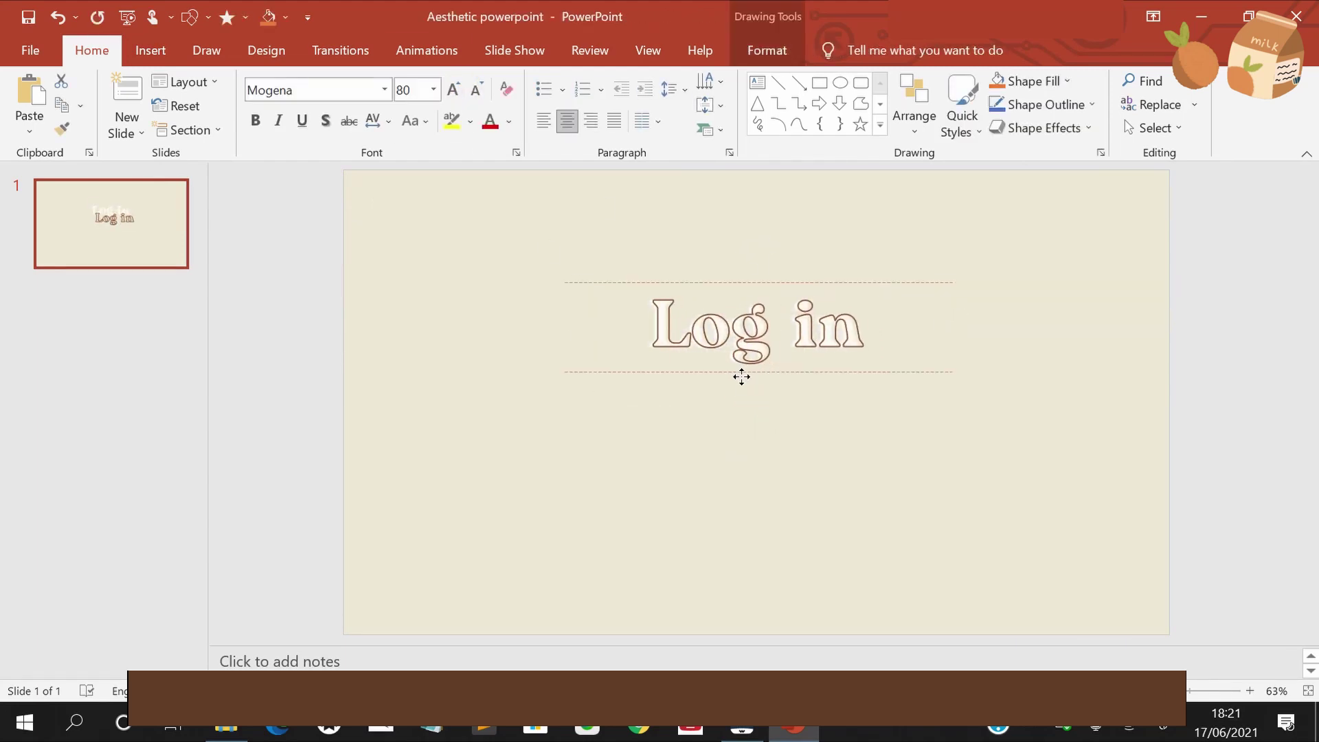
left_click(710, 403)
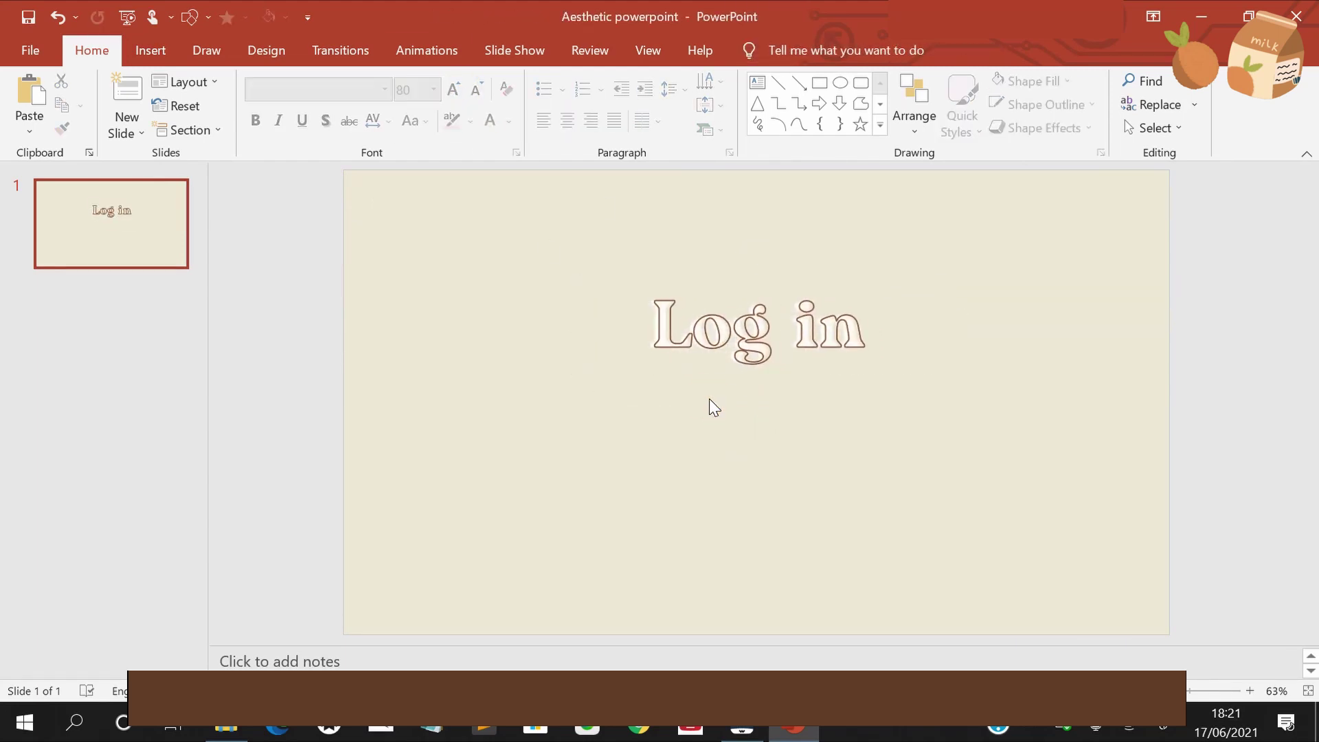
left_click(143, 57)
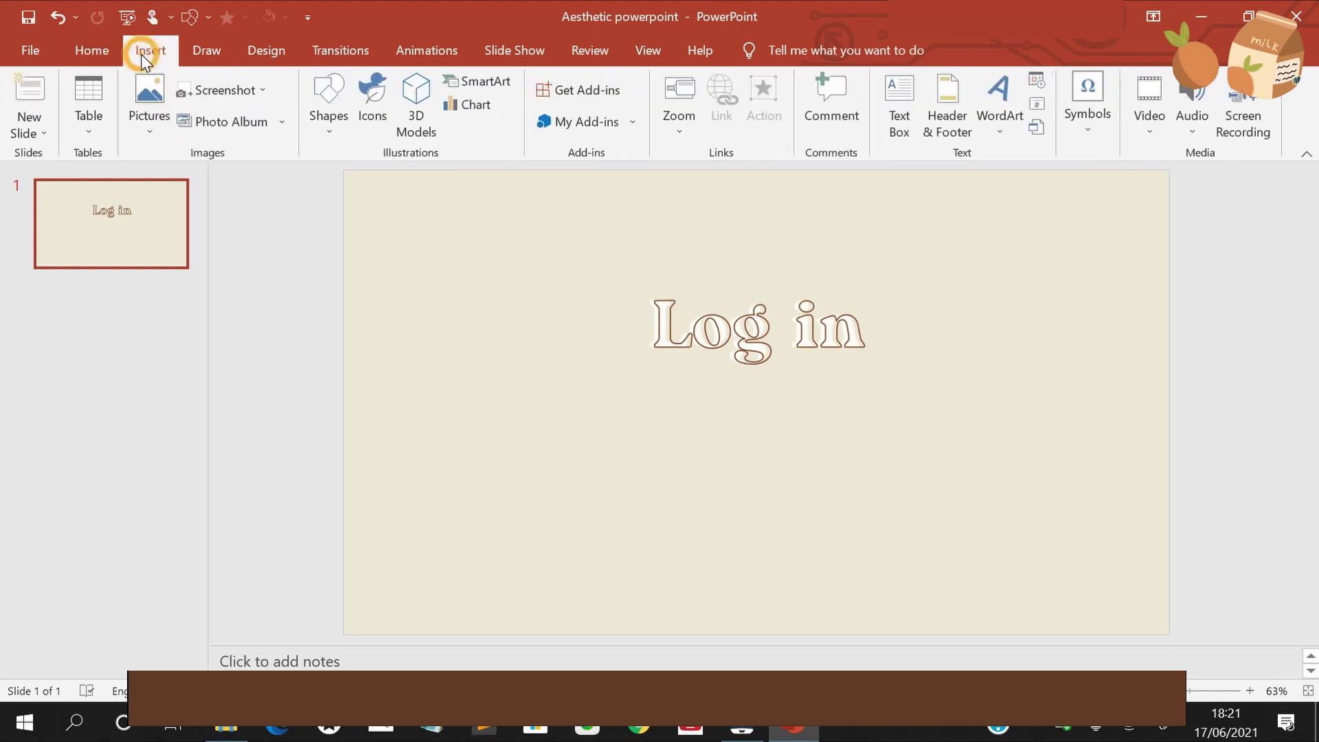
- Draw a rounded rectangle centred below the Log in title
left_click(335, 118)
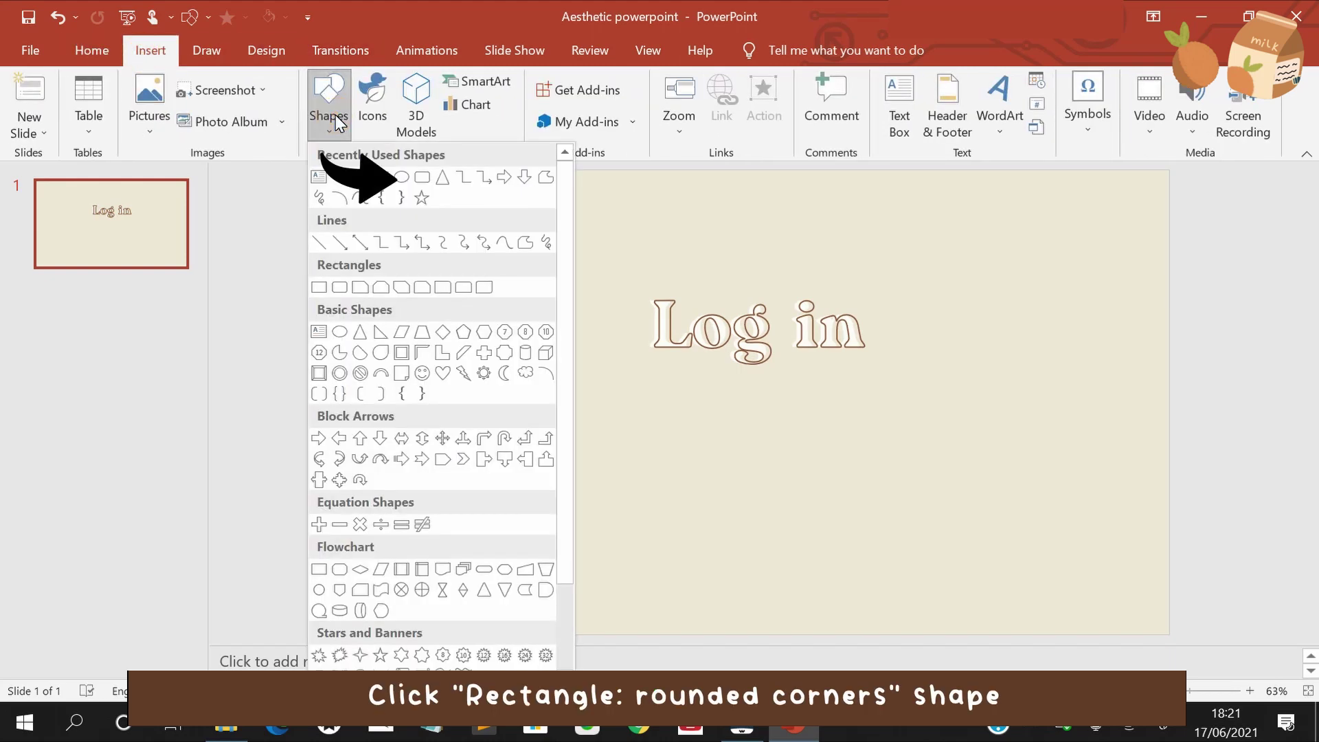
left_click(422, 179)
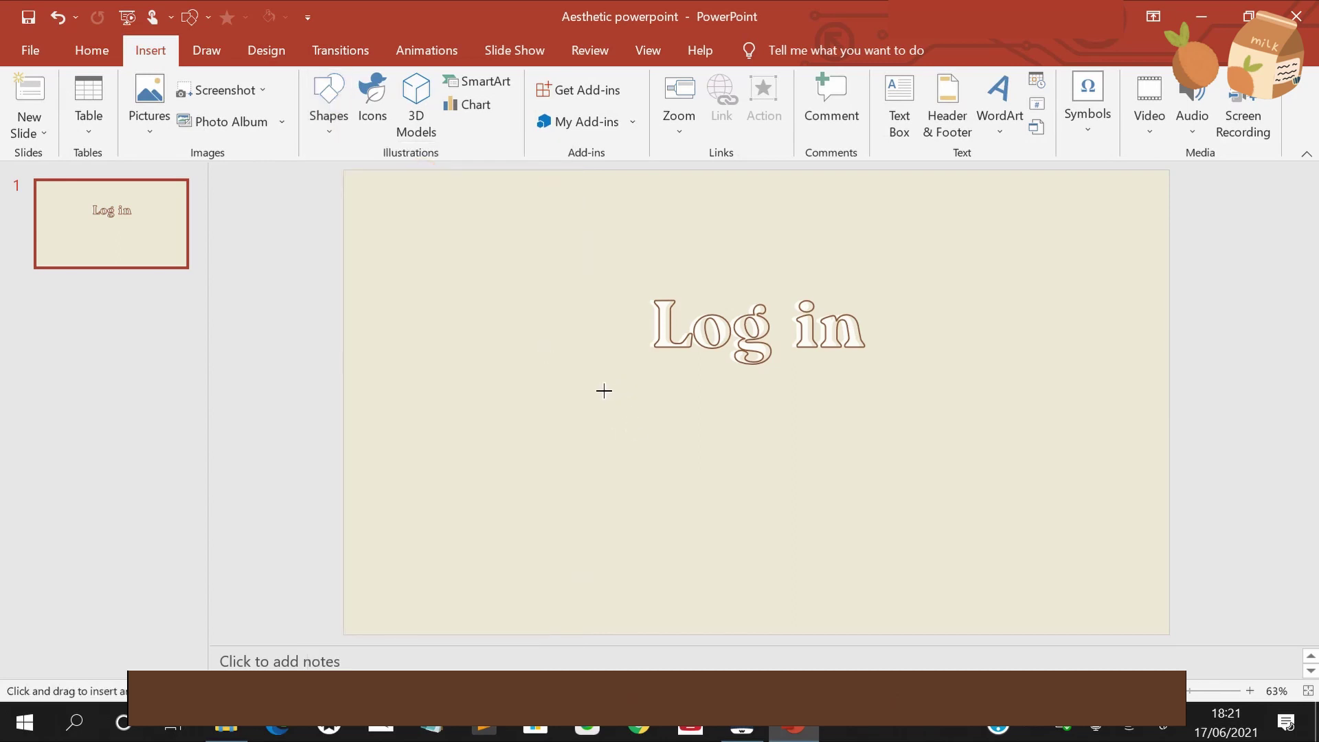
left_click_drag(603, 389, 830, 432)
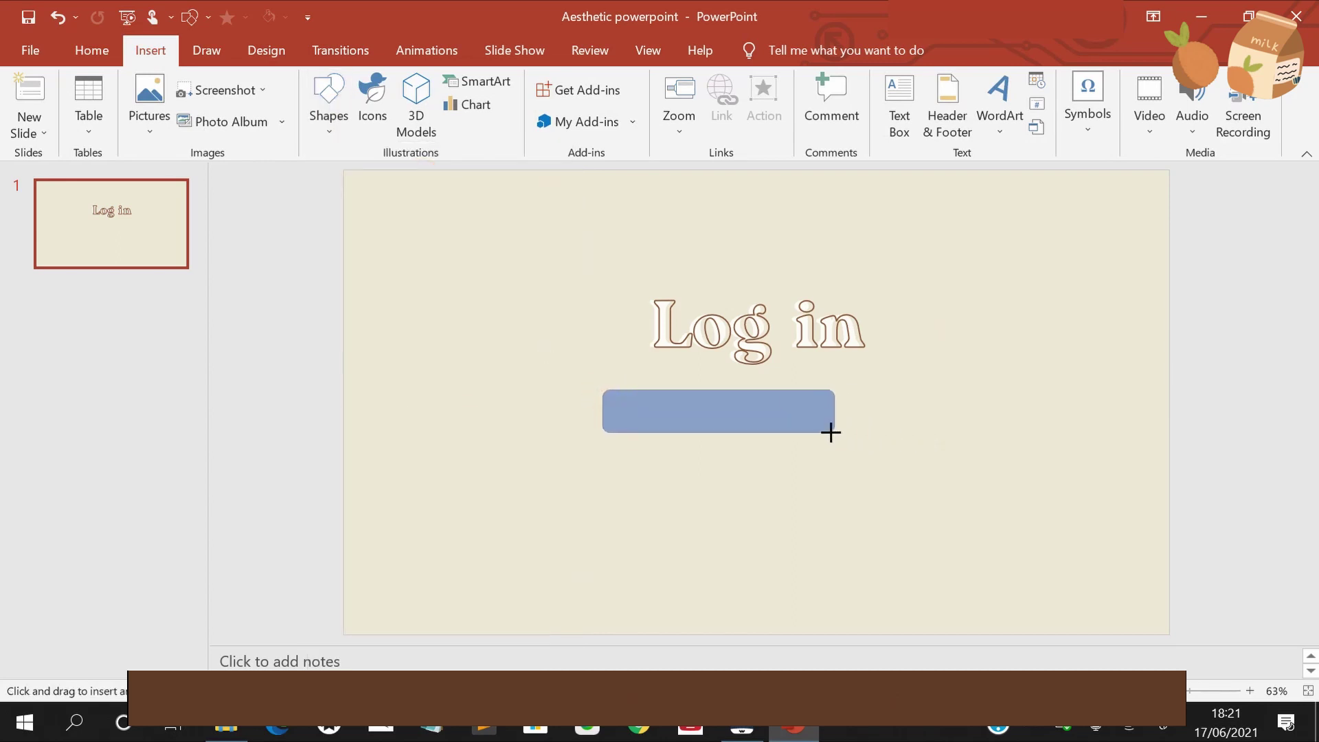
left_click_drag(735, 421, 780, 420)
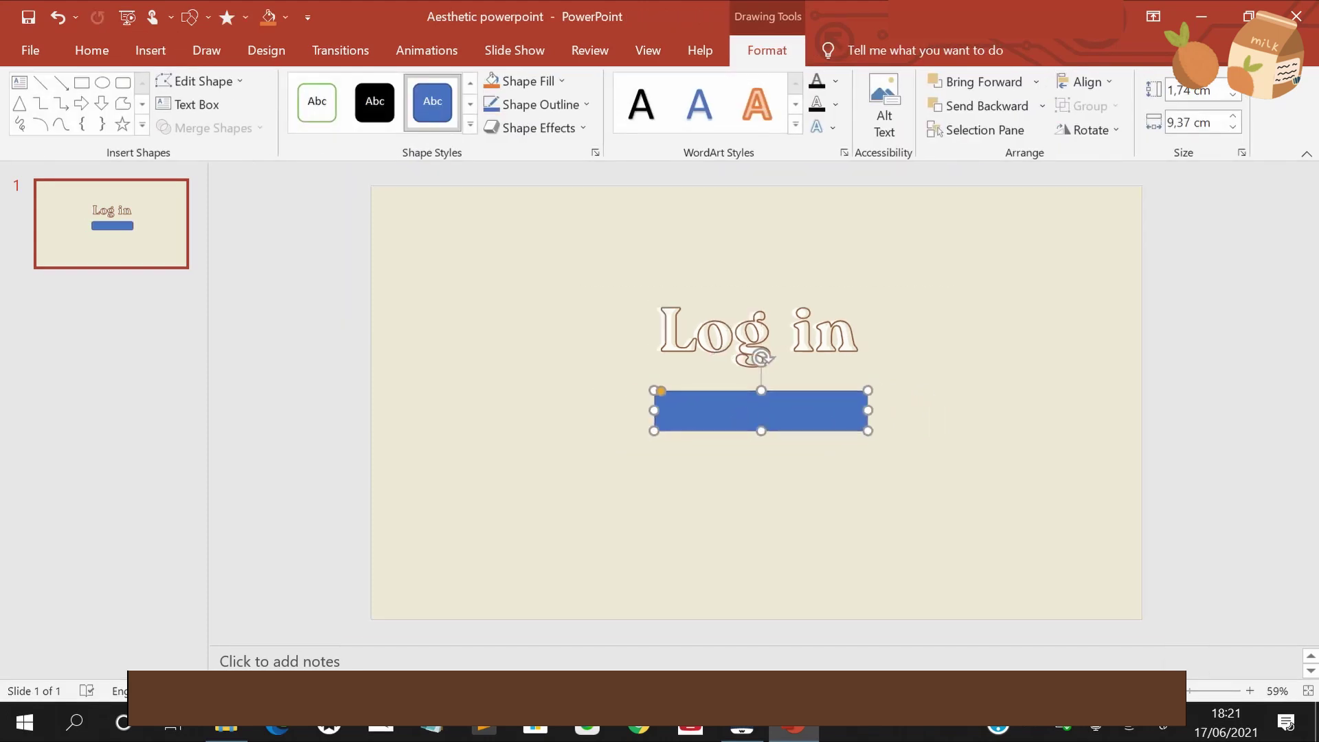
left_click_drag(867, 430, 865, 430)
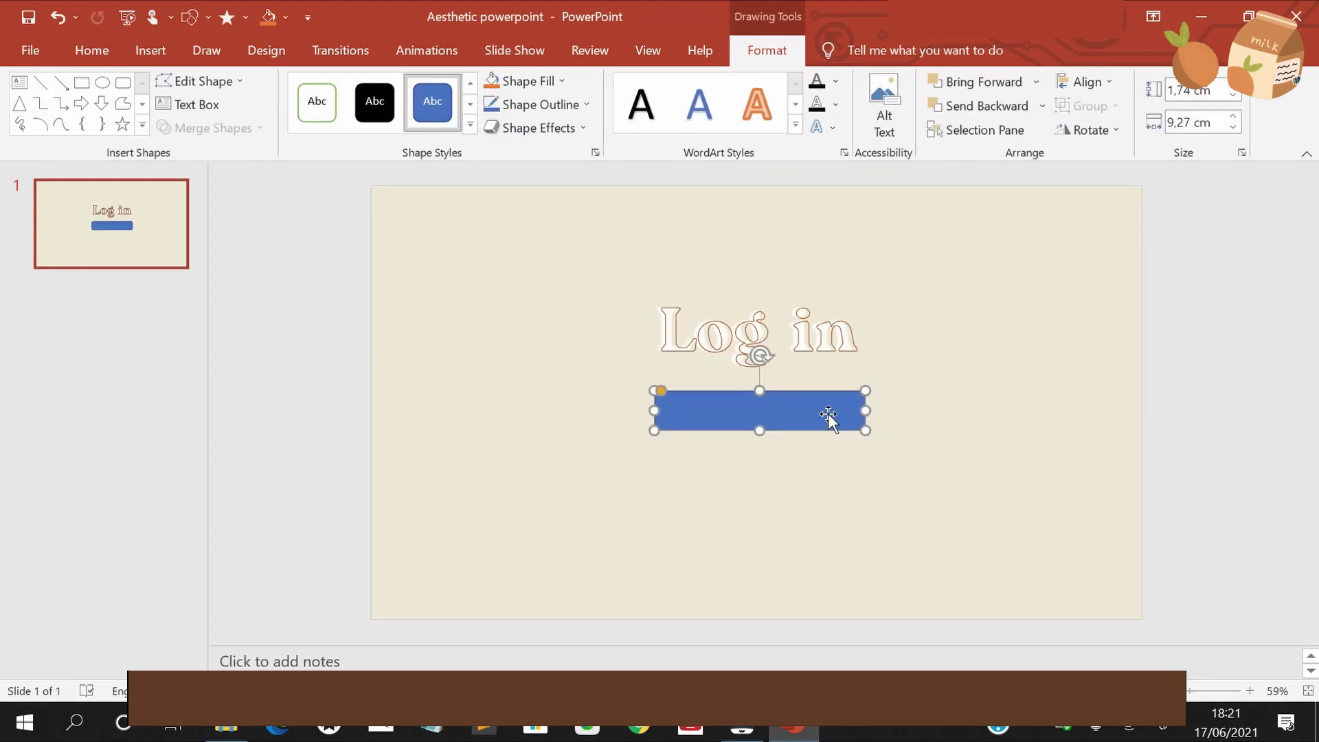
- Give the box no fill and a 1½ pt brown outline
left_click(560, 85)
left_click(502, 311)
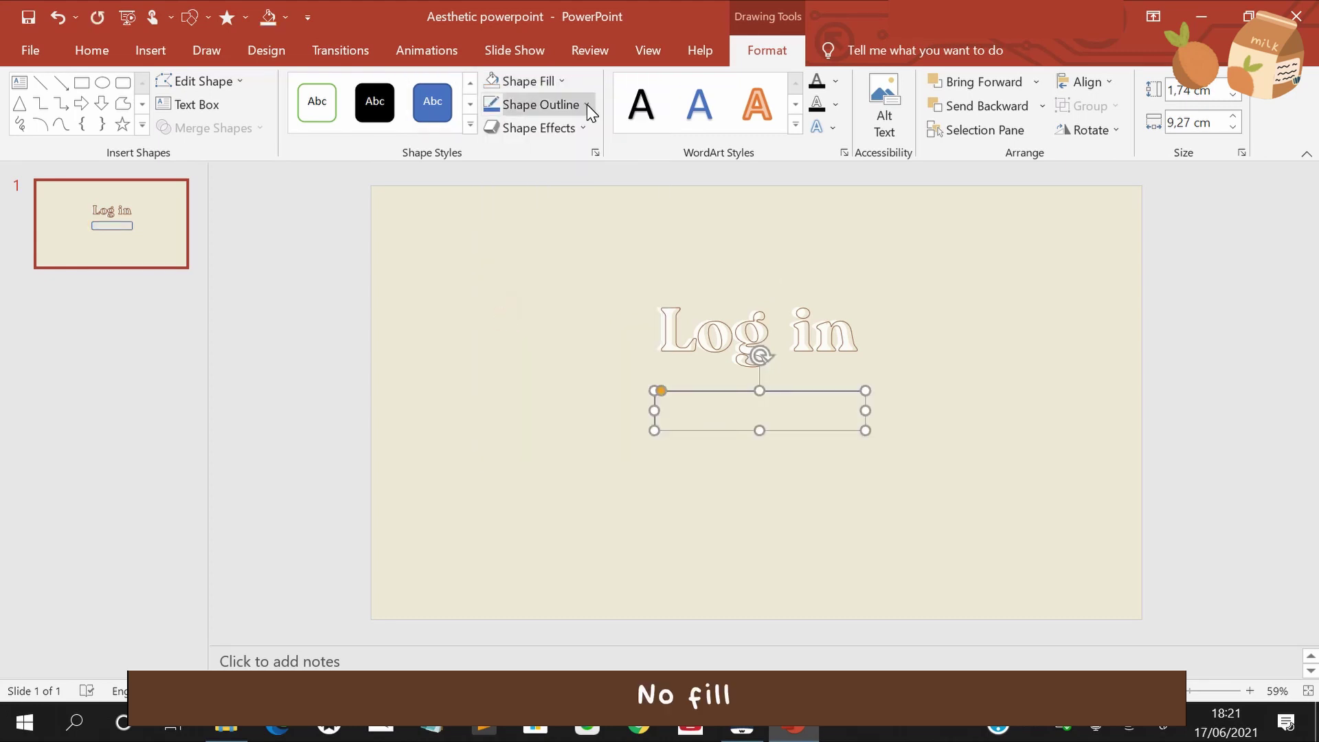
left_click(586, 105)
left_click(494, 306)
left_click(571, 107)
mouse_move(533, 410)
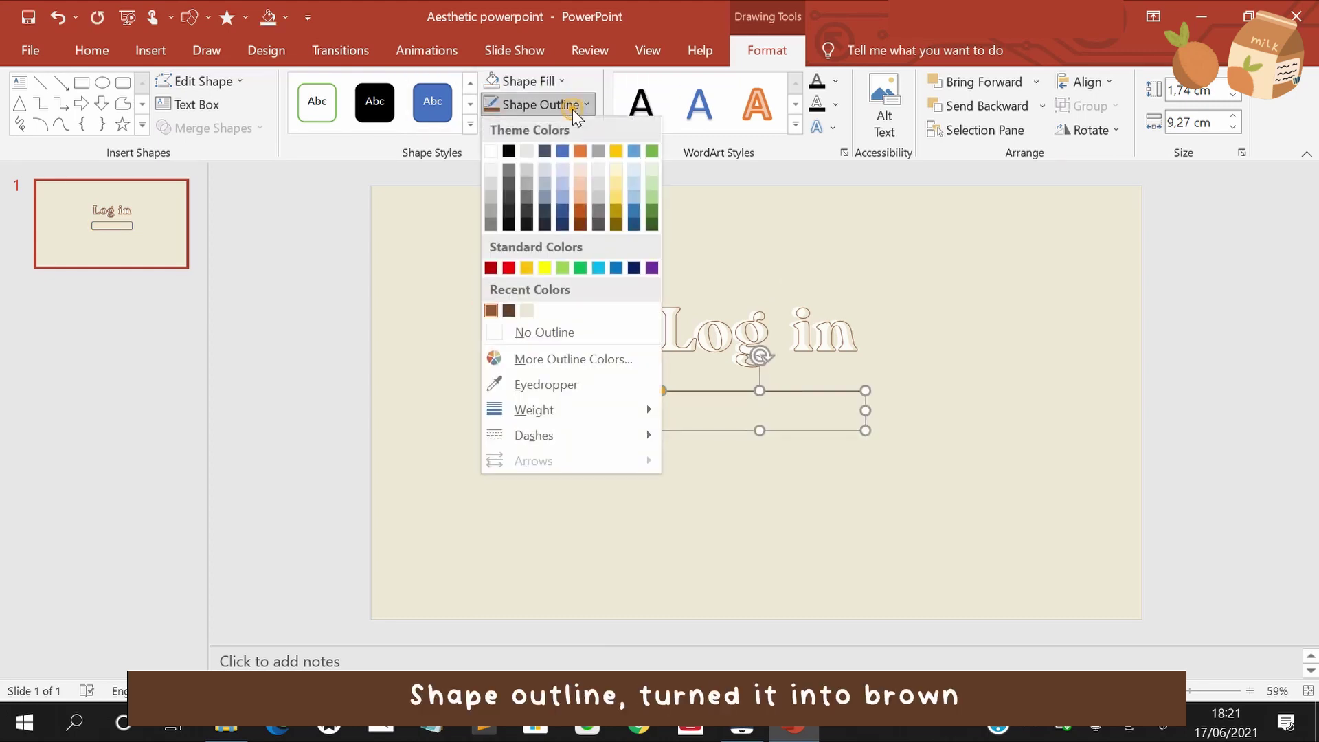
left_click(768, 501)
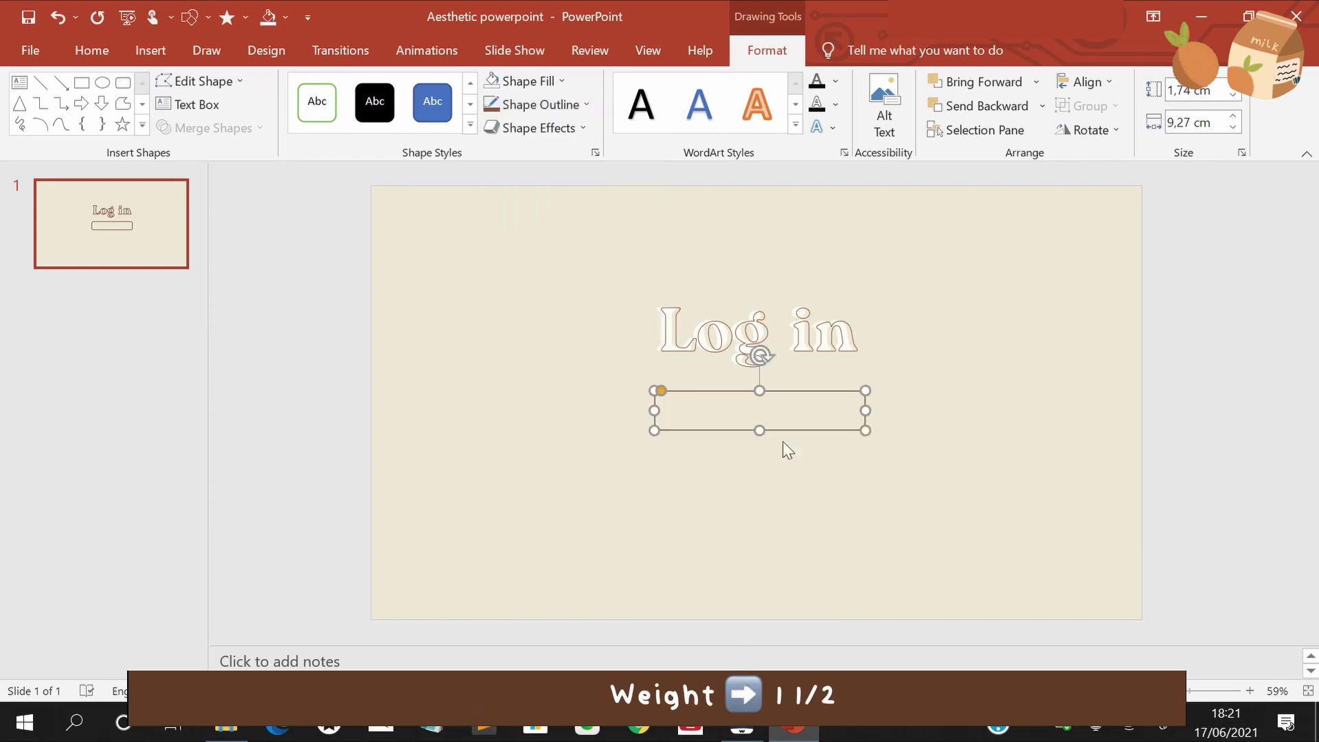
- Duplicate the box just below the original and align the two
mouse_move(806, 431)
left_mouse_down("ctrl")
mouse_move(822, 447)
mouse_move(813, 484)
left_mouse_up("ctrl")
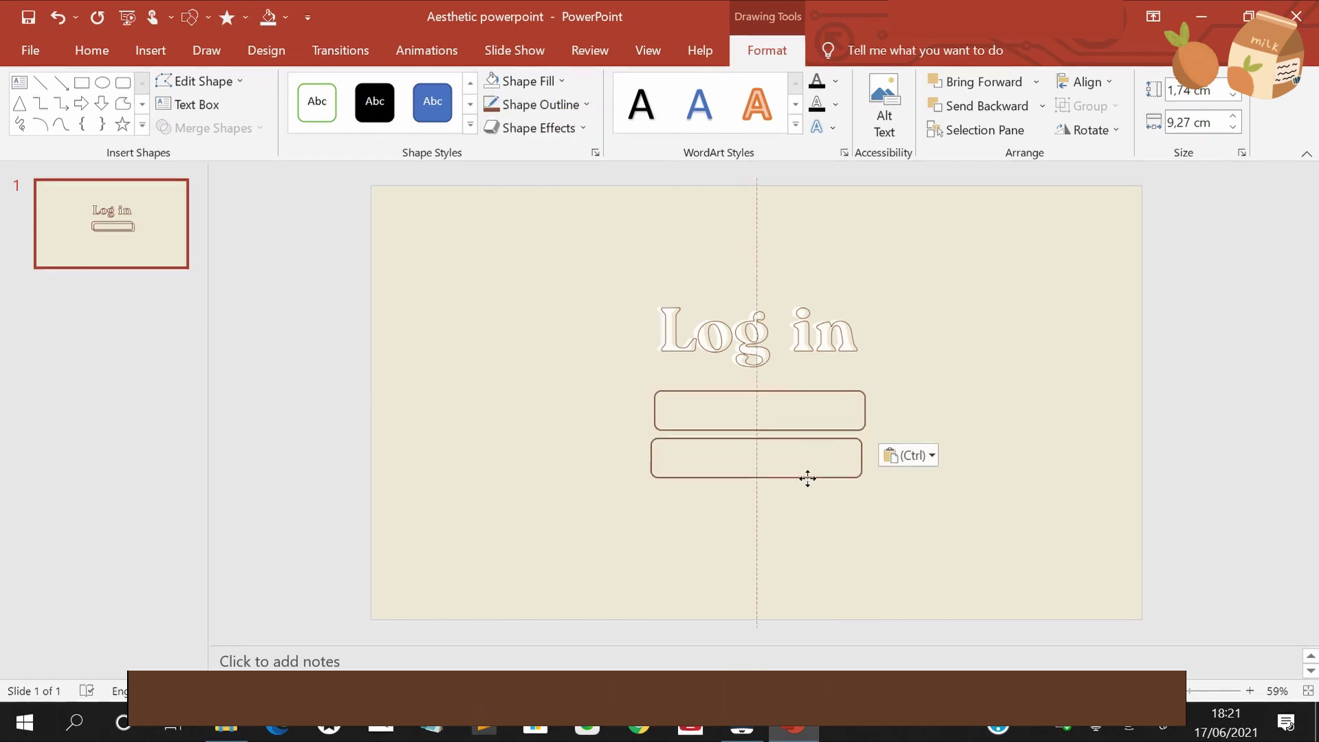
left_click(951, 504)
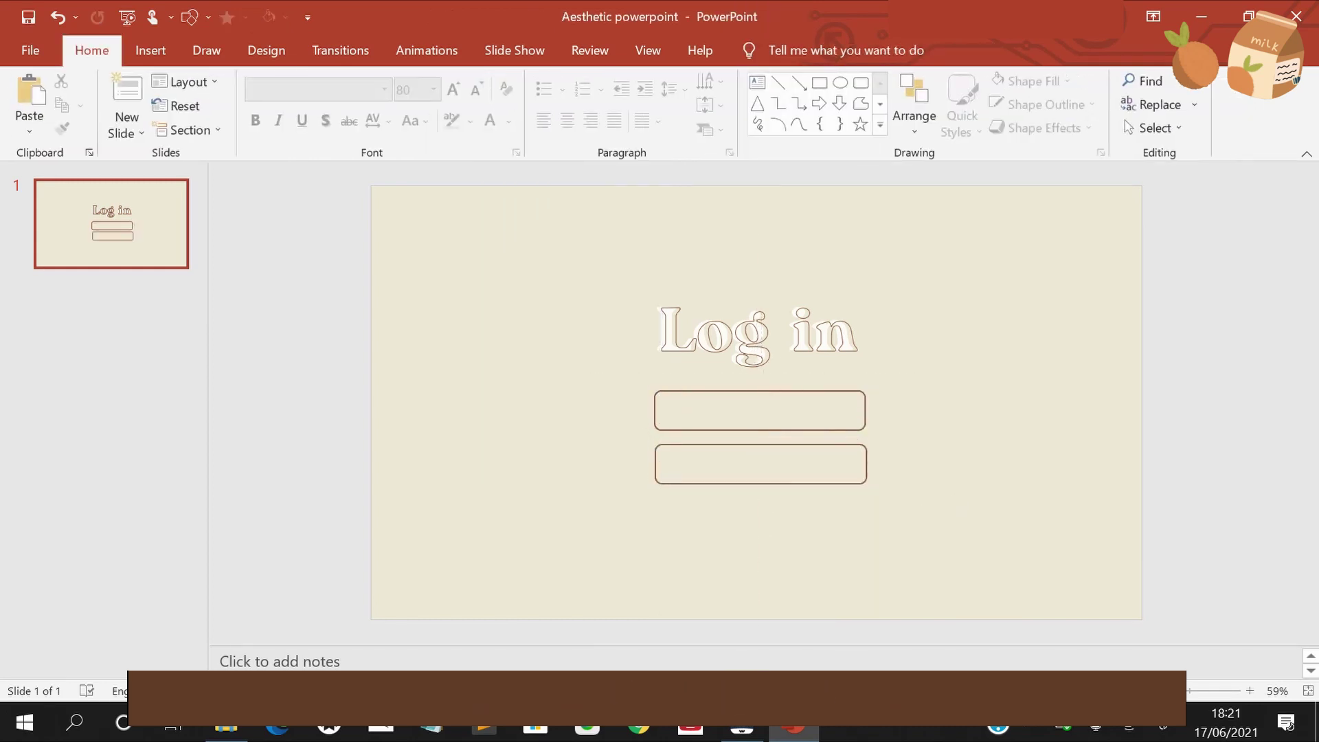
scroll(951, 504, "up", 2, "ctrl")
scroll(756, 402, "down", 4, "ctrl")
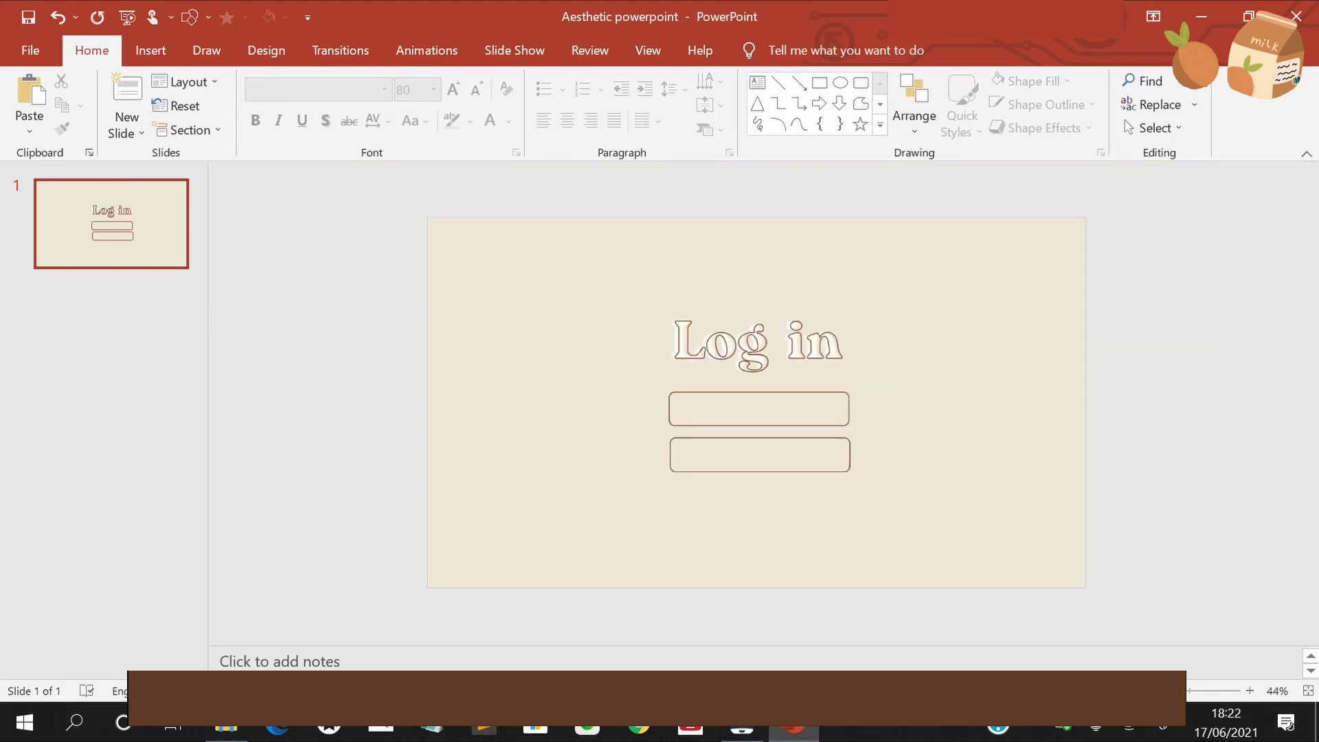
scroll(756, 402, "up", 1, "ctrl")
scroll(755, 402, "up", 1, "ctrl")
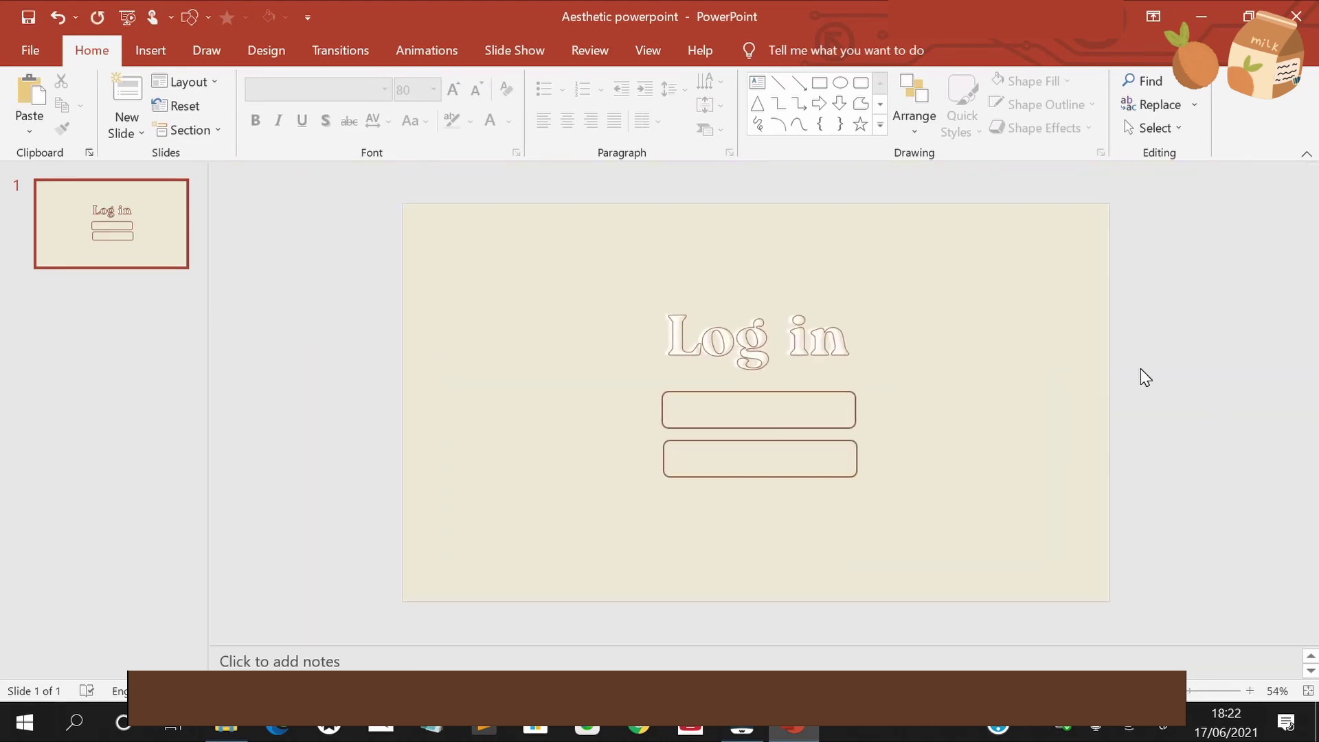
left_click_drag(801, 483, 804, 485)
left_click(951, 408)
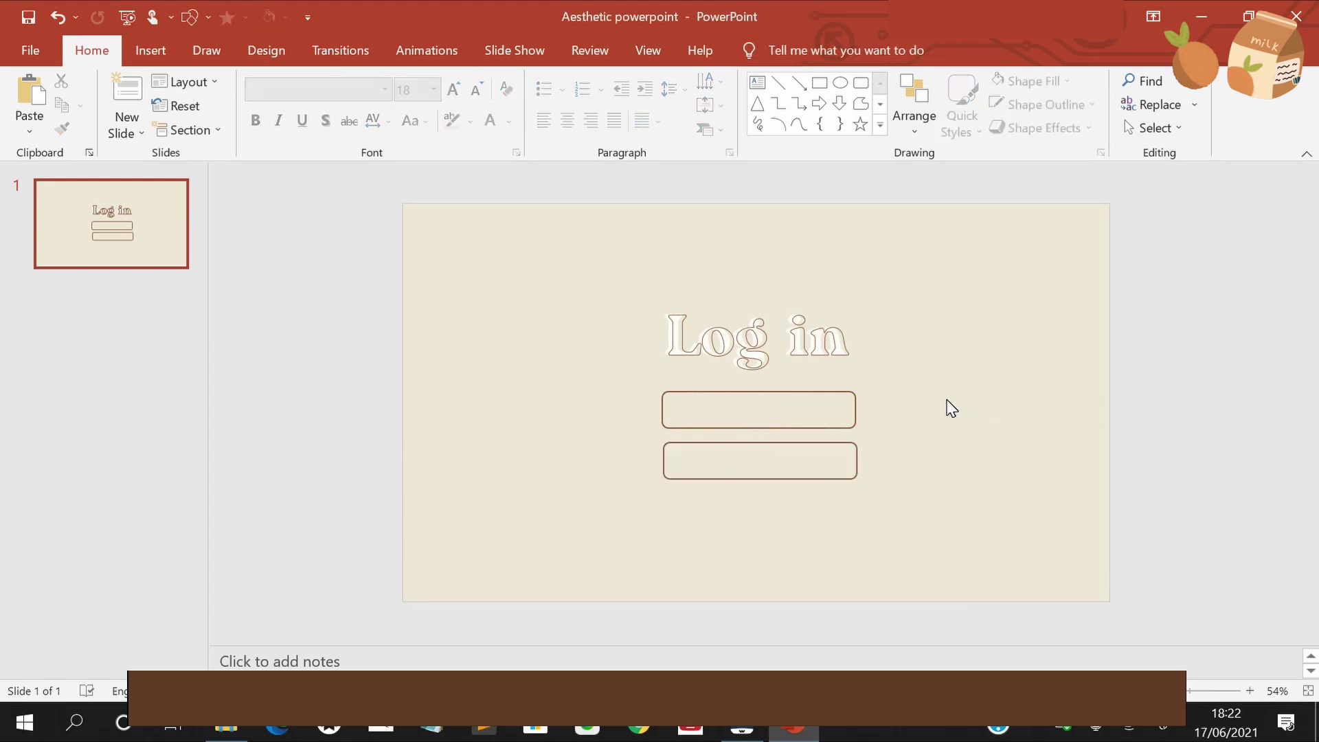
- Insert a person icon and a padlock icon, found by searching 'people' and 'padlock'
left_click(154, 47)
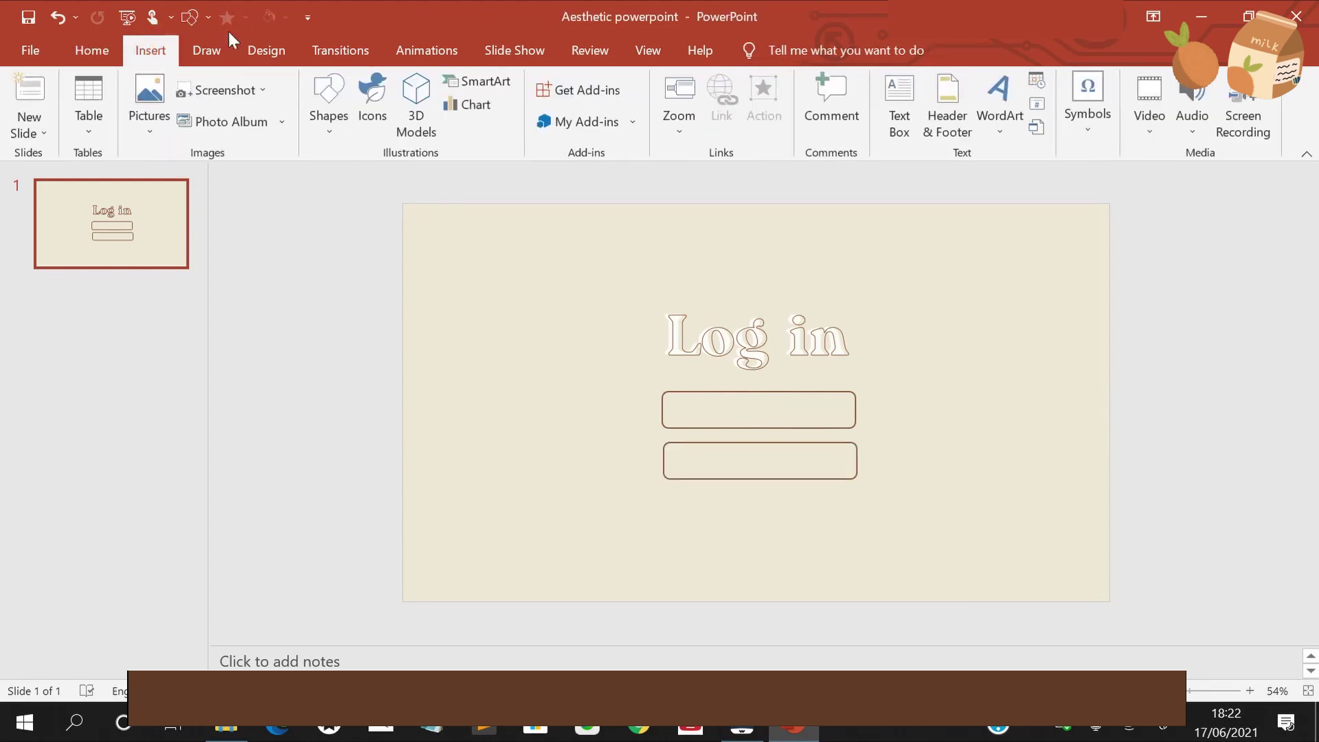
left_click(375, 114)
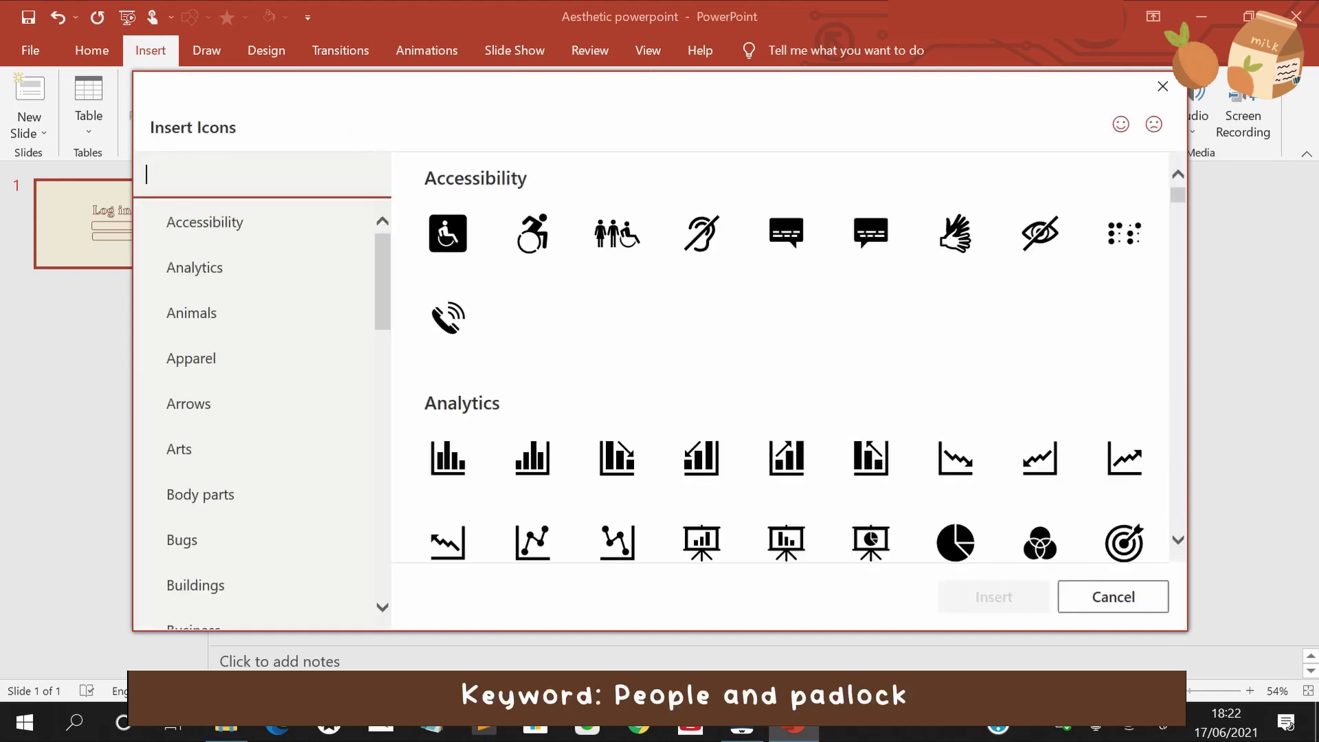
type("people")
scroll(772, 398, "down", 1)
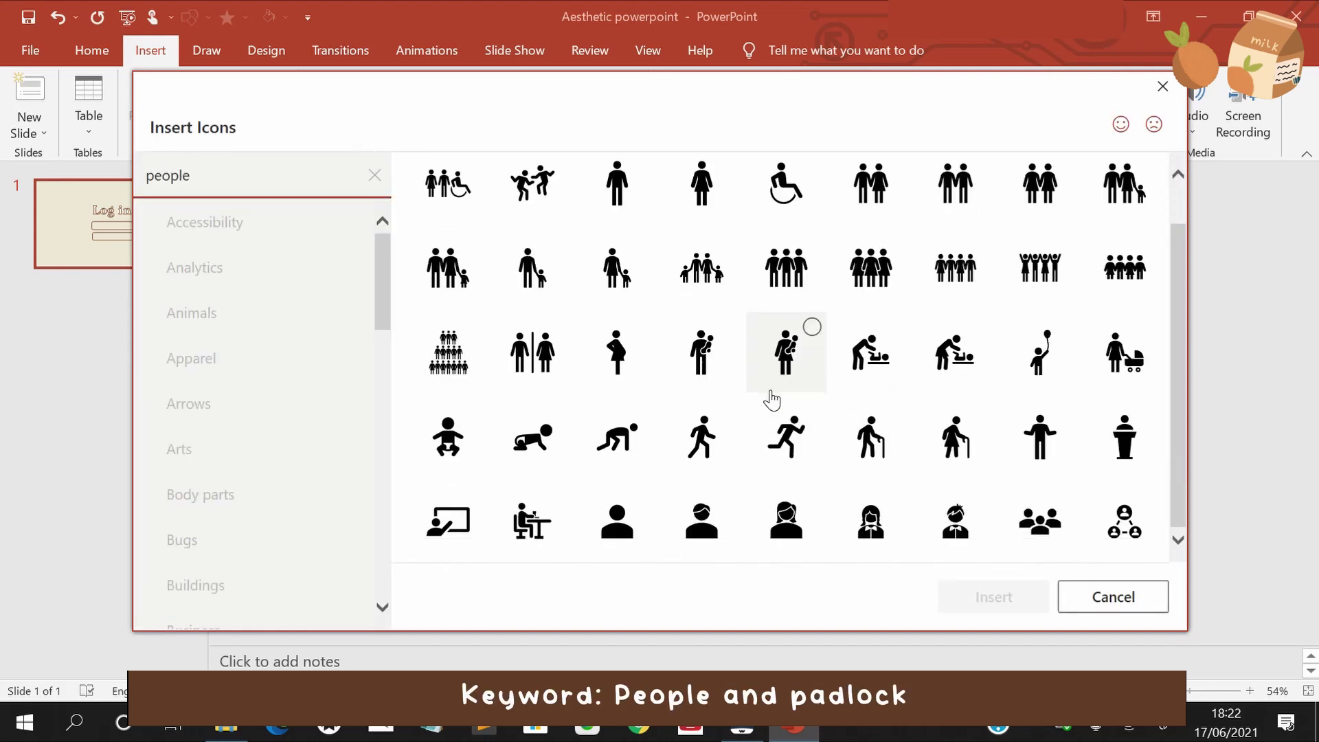
left_click(642, 496)
left_click(375, 174)
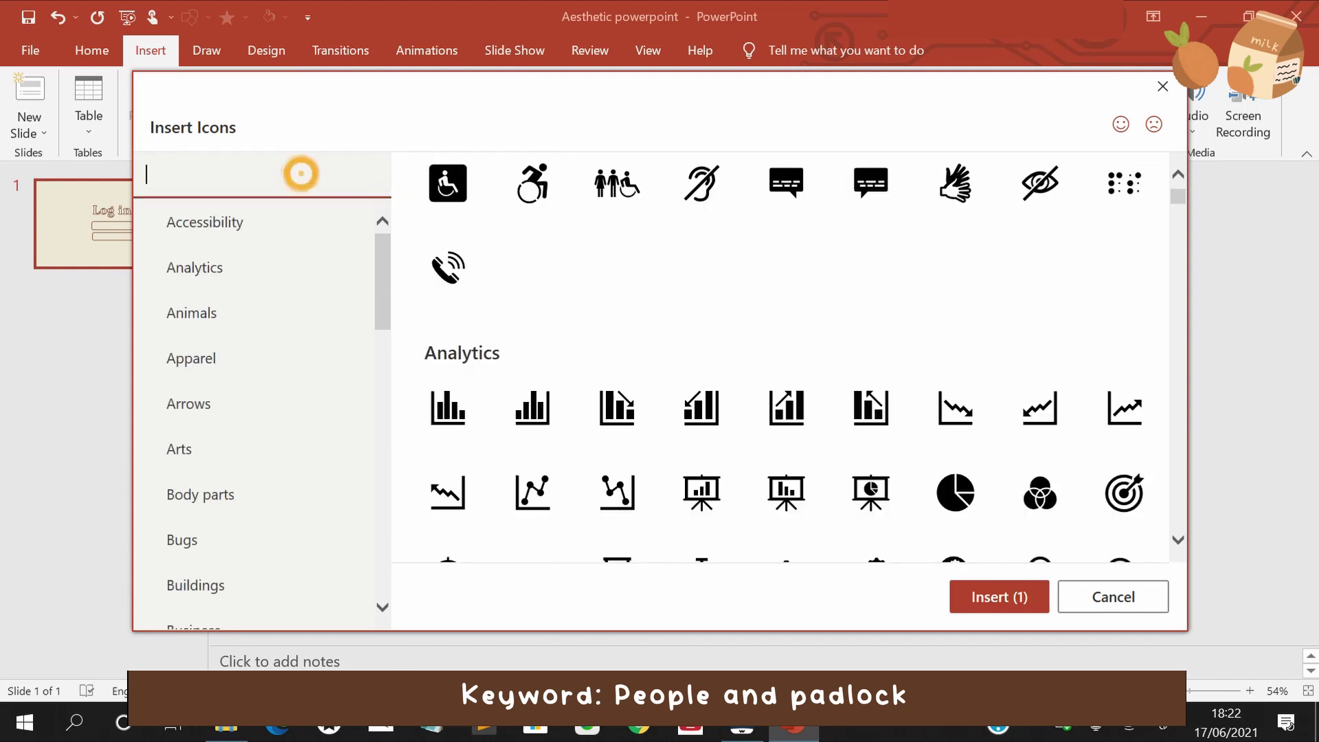
type("padlock")
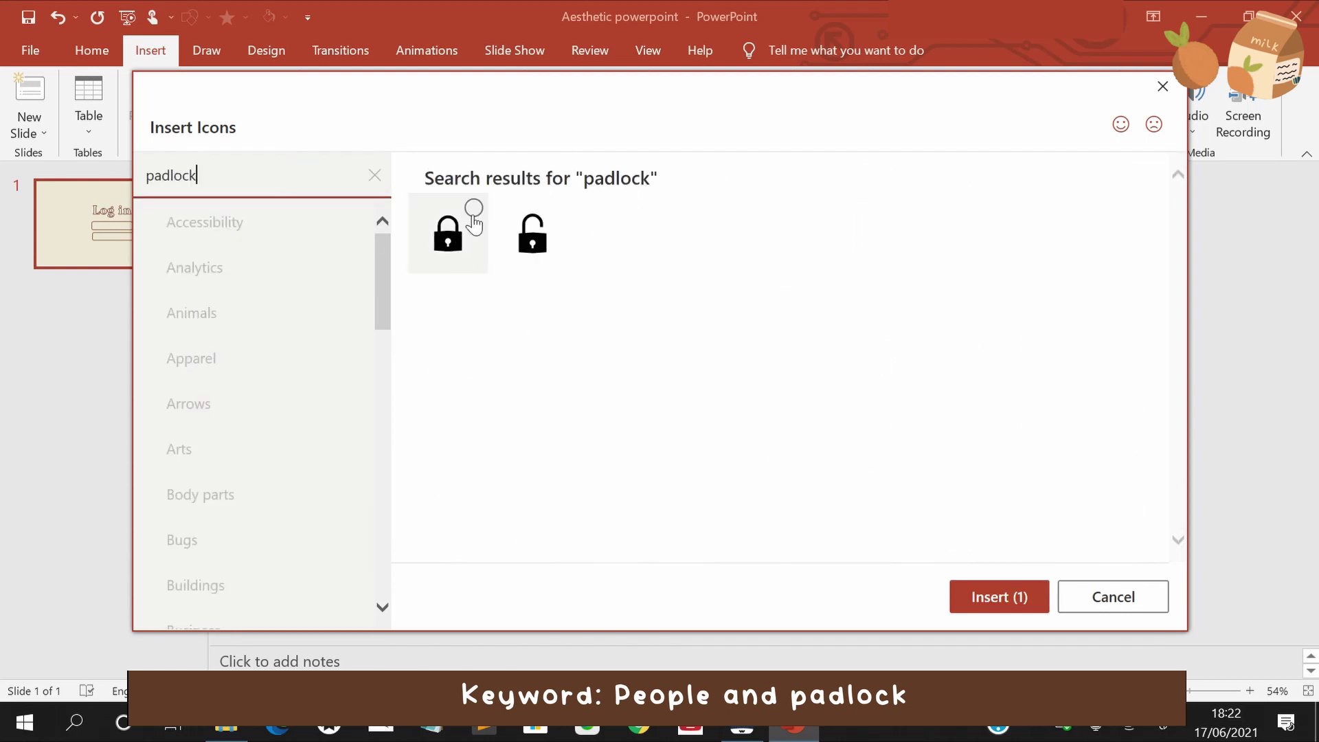
left_click(996, 596)
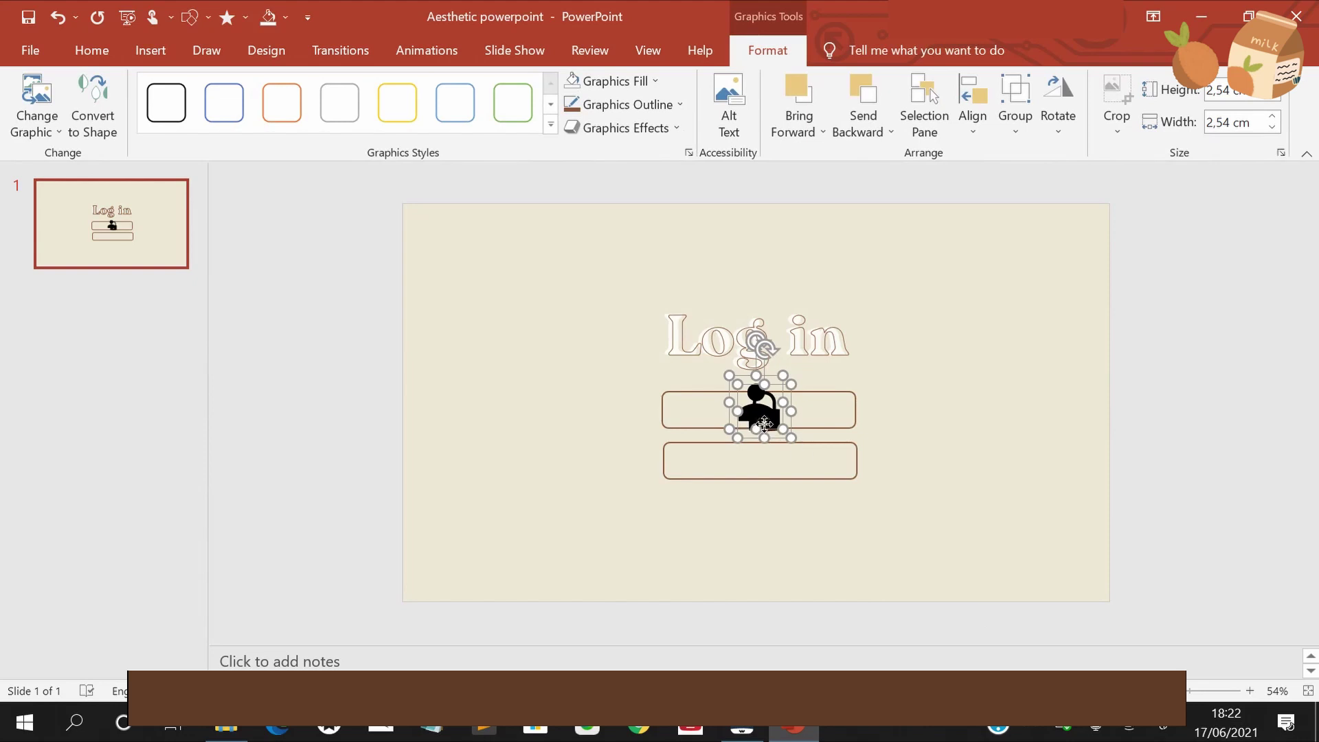
- Separate the icons, place the person icon in the upper box, and colour it brown
left_click_drag(763, 424, 828, 514)
left_click(747, 412)
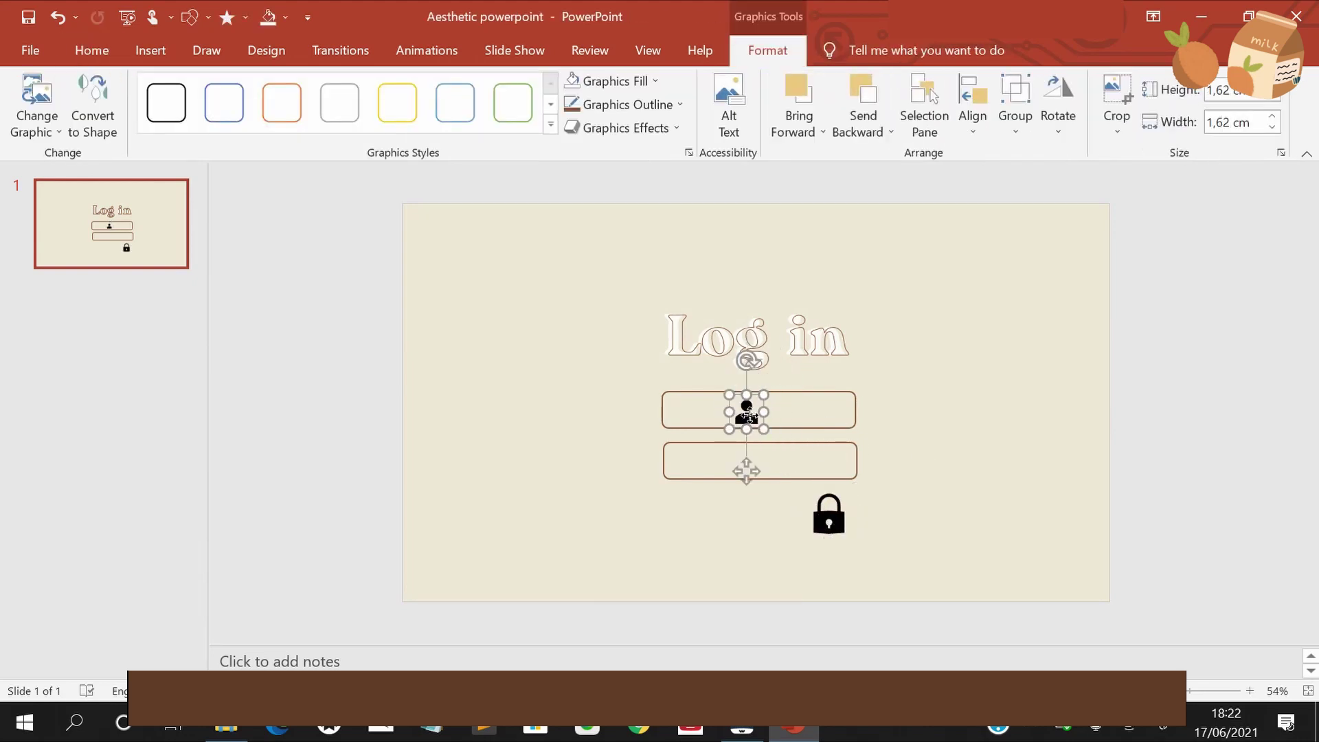
left_click_drag(747, 412, 673, 408)
scroll(673, 409, "up", 2)
left_click(656, 81)
left_click(570, 286)
- Move the padlock into the lower box and colour it brown
mouse_move(857, 547)
left_mouse_down()
mouse_move(664, 479)
mouse_move(672, 494)
left_mouse_up()
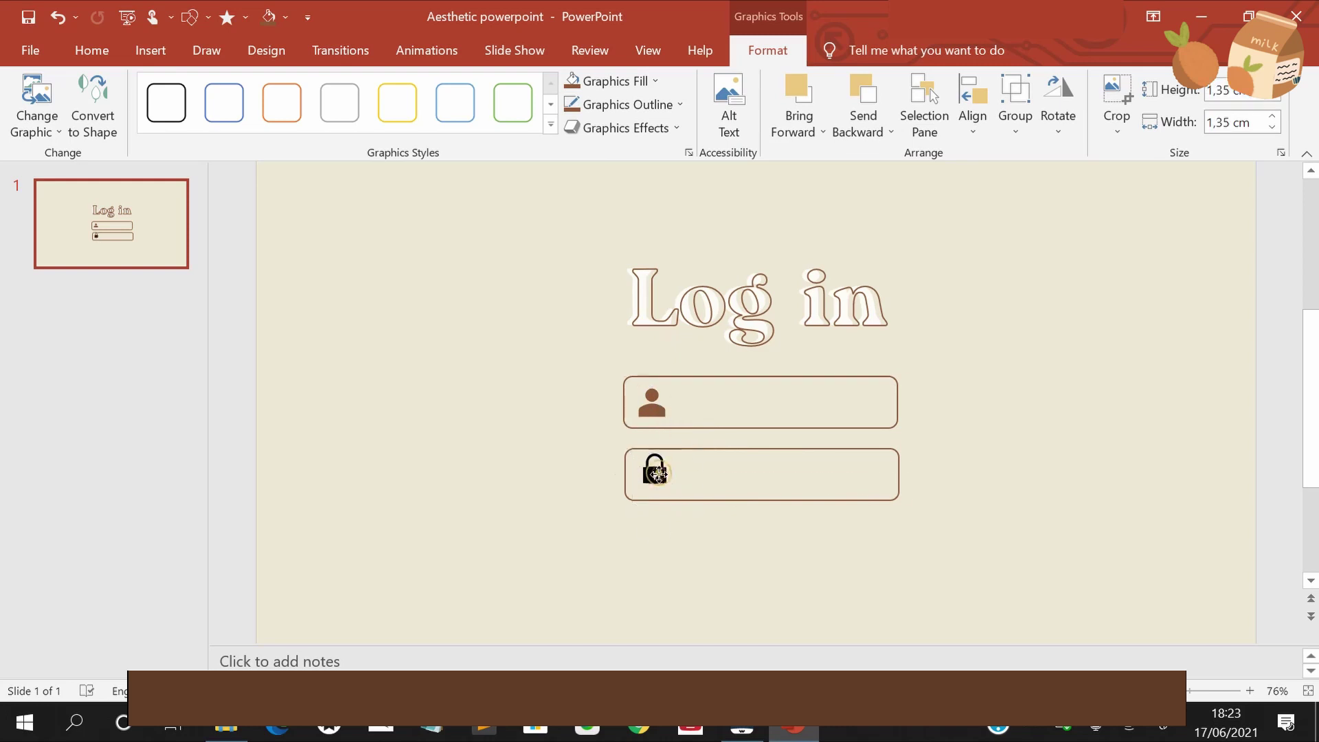
left_click(583, 86)
left_click(740, 575)
scroll(739, 574, "up", 3, "ctrl")
left_click(607, 338)
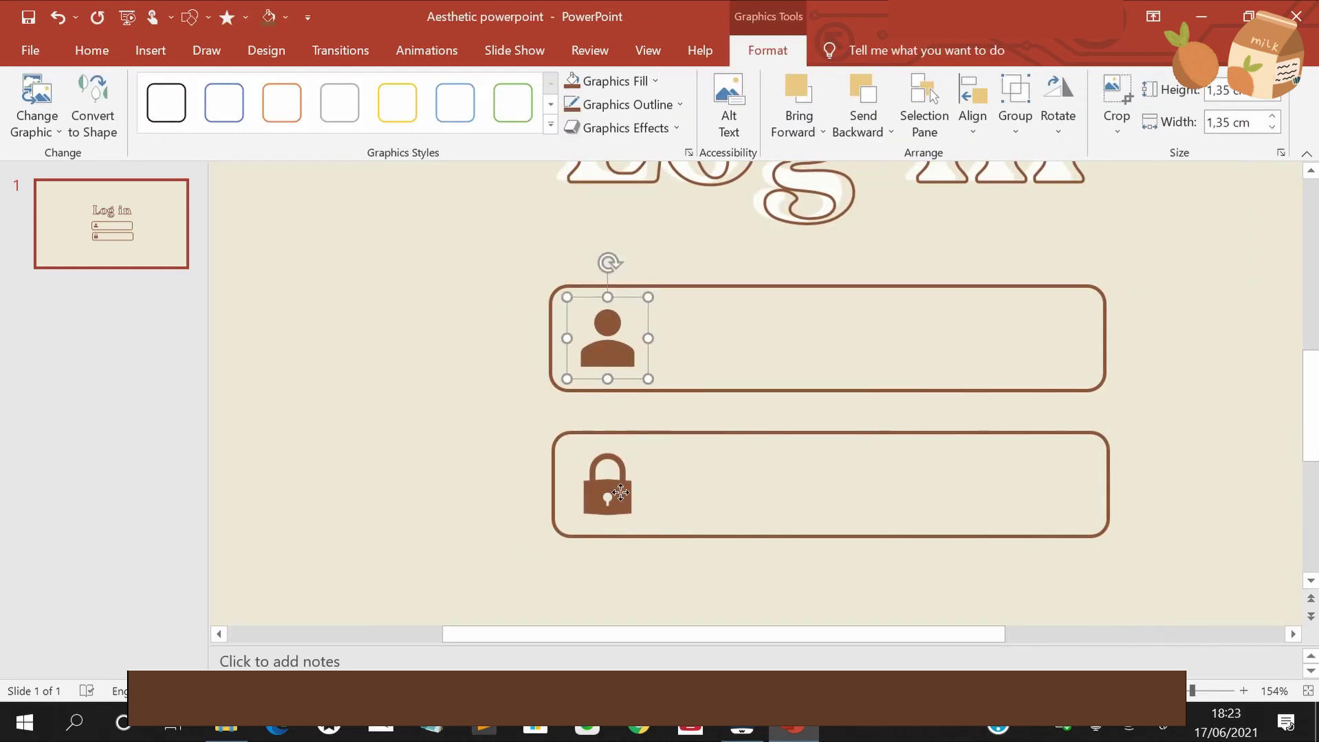
left_click(459, 506)
scroll(459, 506, "down", 5, "ctrl")
left_click(149, 51)
- Draw a text box in the upper input box beside the person icon and type the user's name
left_click(328, 103)
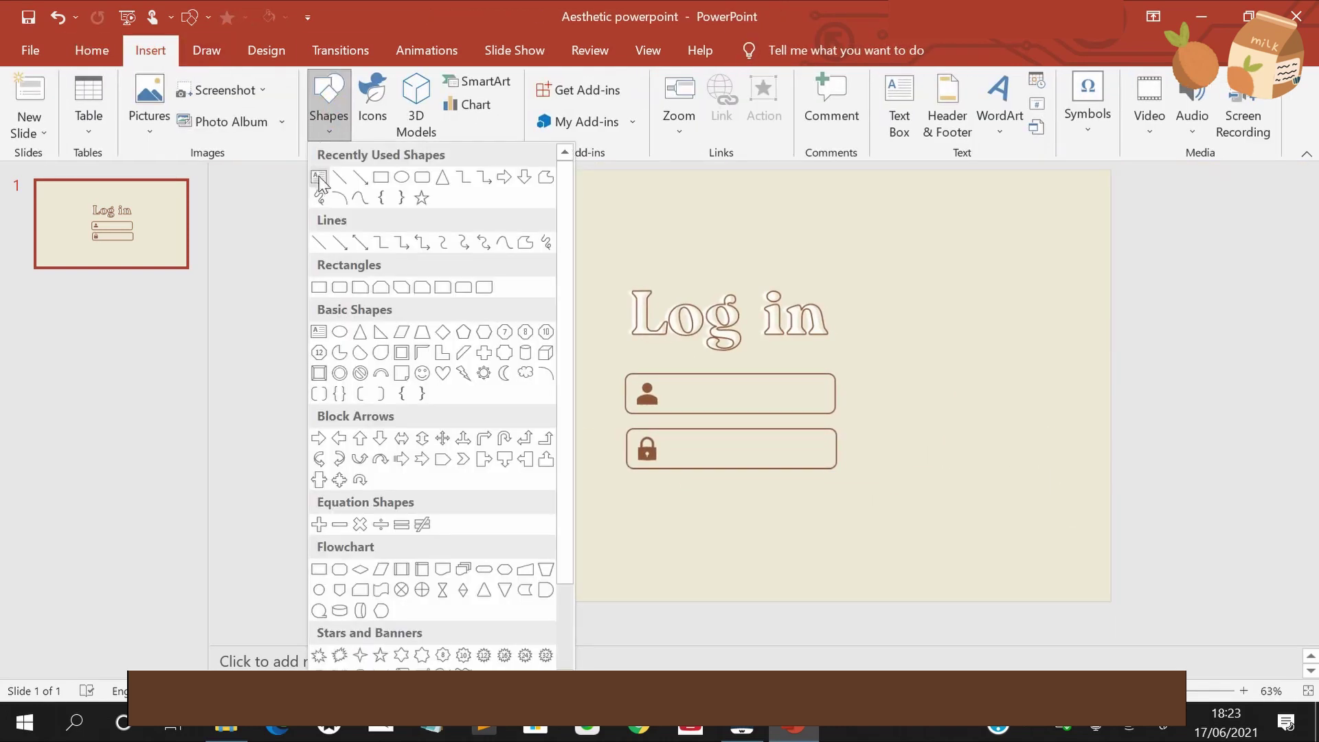
left_click(318, 177)
left_click_drag(668, 374, 845, 406)
left_click(705, 390)
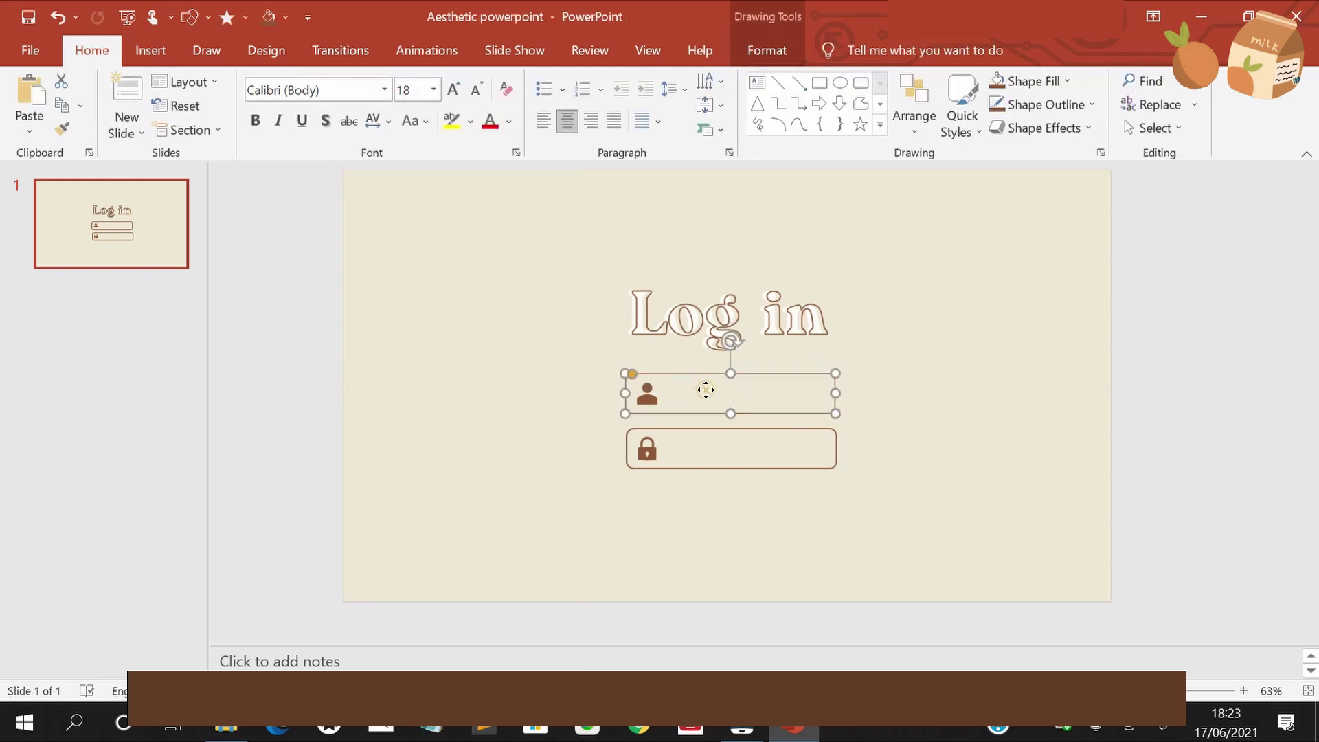
left_click(150, 50)
left_click(898, 109)
mouse_move(655, 367)
left_mouse_down()
mouse_move(800, 390)
mouse_move(772, 396)
left_mouse_up()
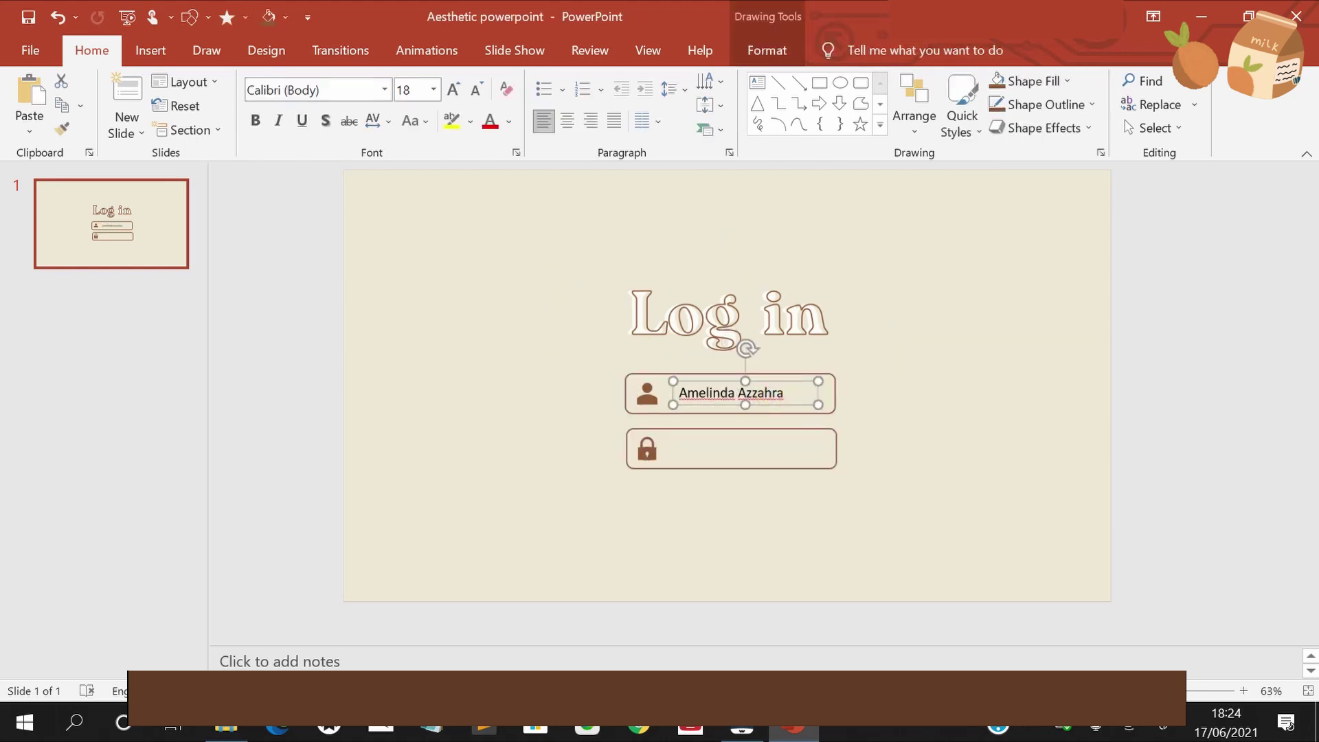
- Format the name text in Mogena font with a brown font colour
scroll(777, 391, "up", 5, "ctrl")
scroll(777, 391, "up", 2, "ctrl")
left_click(767, 50)
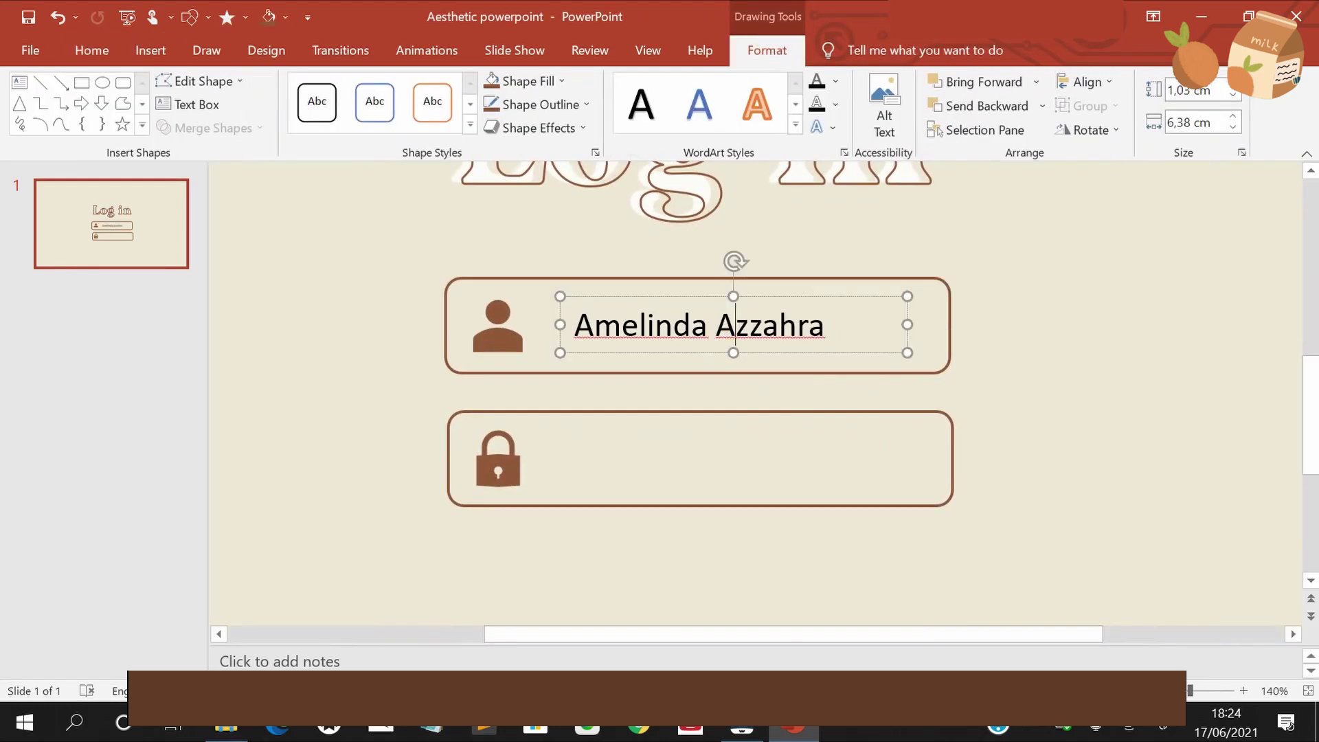
key("ctrl+a")
left_click(92, 50)
left_click(309, 90)
type("Mogena")
key("Return")
left_click(509, 121)
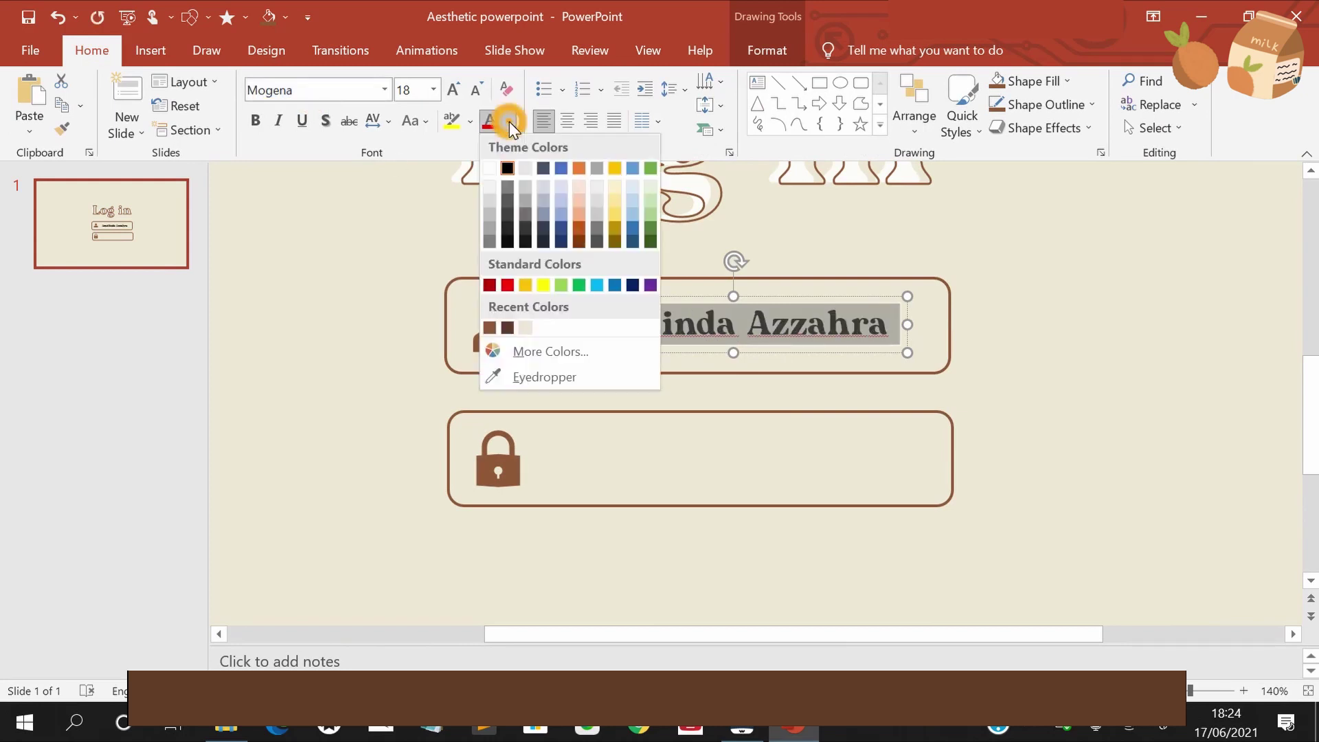
left_click(489, 328)
- Fill the person icon brown, then copy and paste the name text box
left_click(496, 327)
left_click(767, 50)
left_click(610, 81)
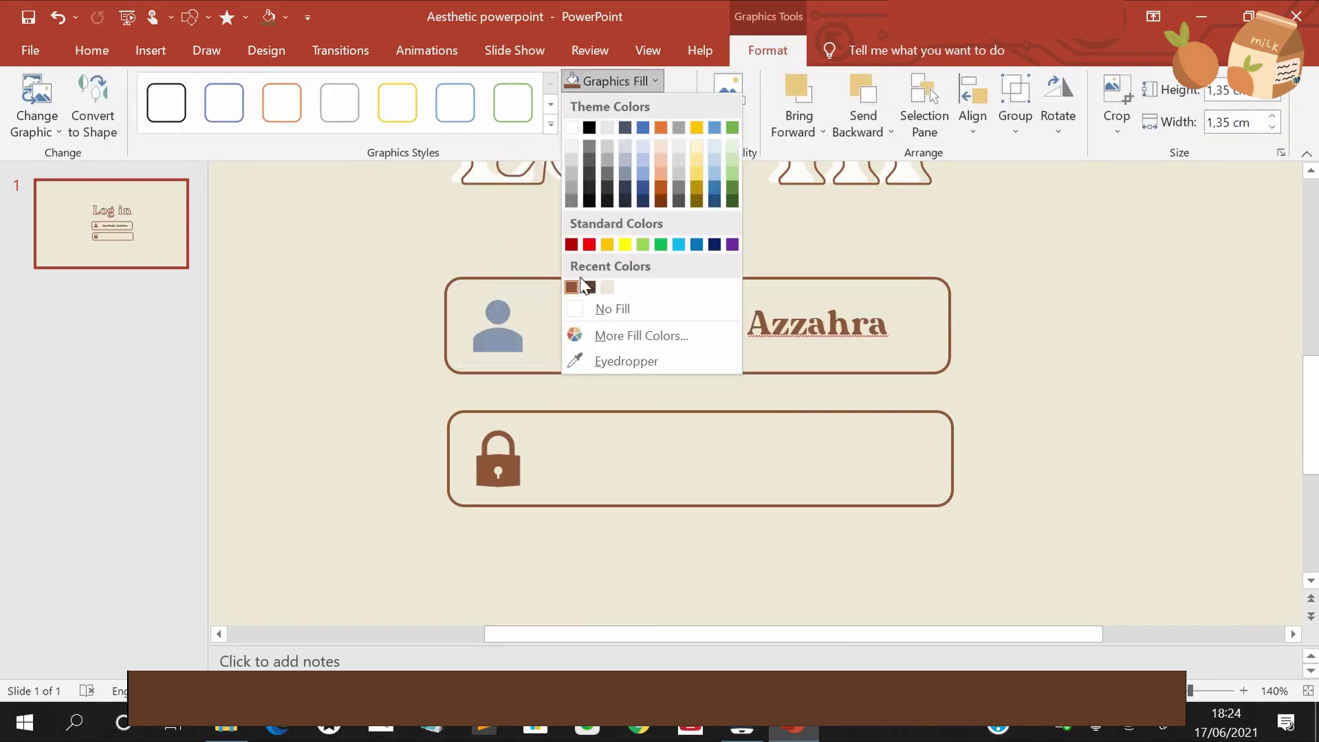
left_click(582, 285)
left_click(500, 474)
left_click(1082, 326)
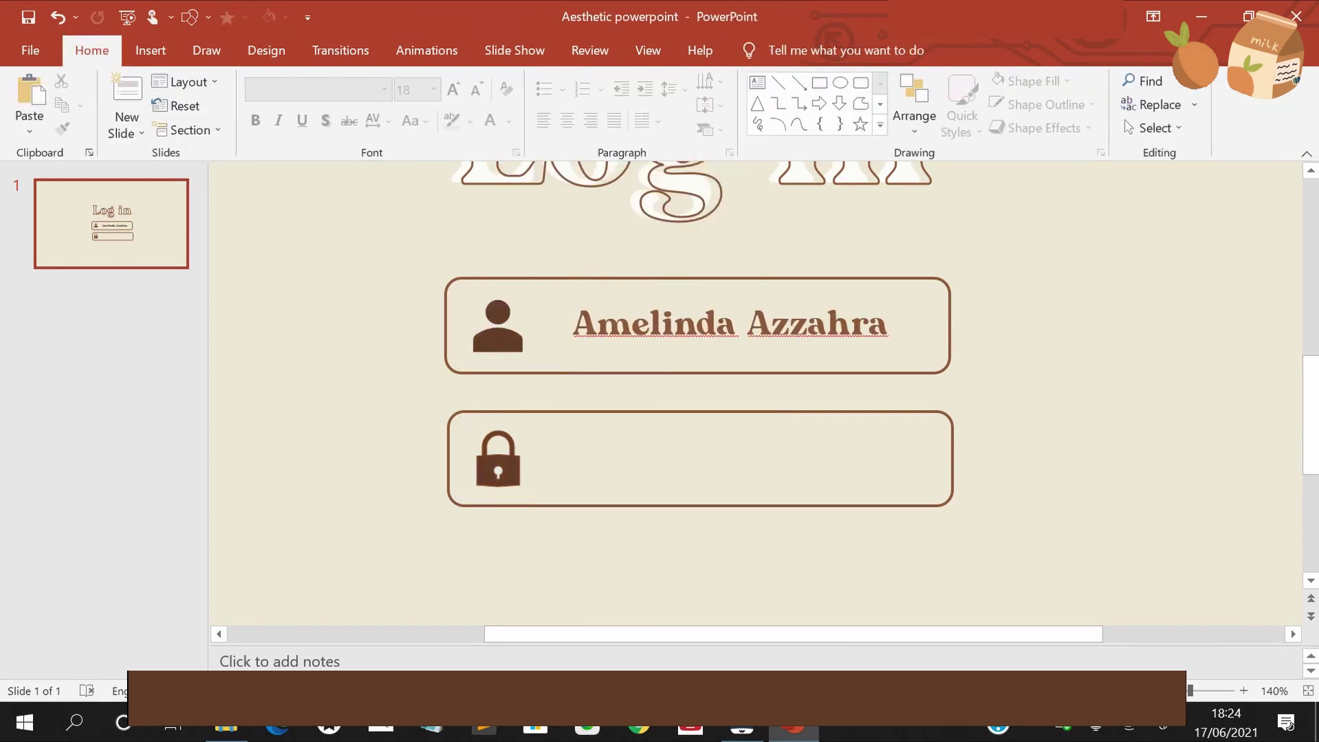
left_click(833, 357)
key("ctrl+c")
key("ctrl+v")
- Move the copied name text box into the password box and delete its text
left_click_drag(845, 378, 824, 481)
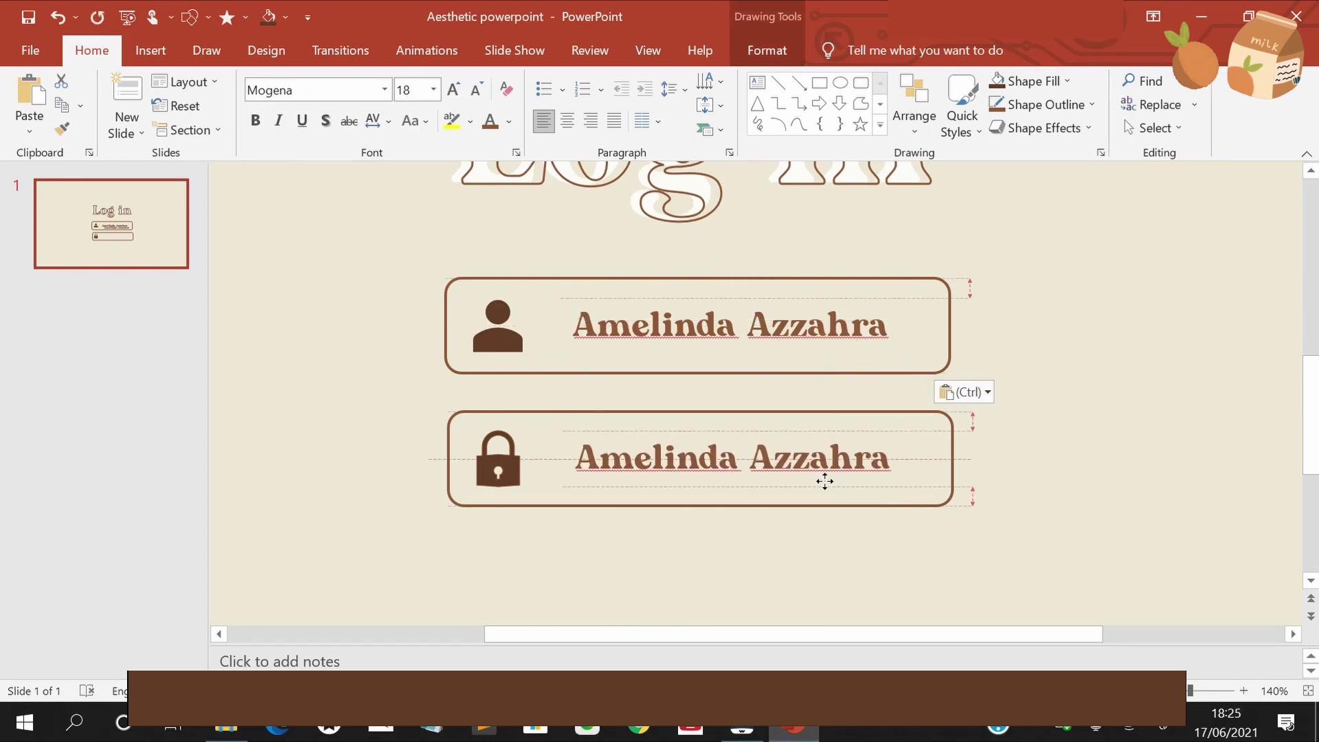
left_click(810, 457)
key("ctrl+a")
key("BackSpace")
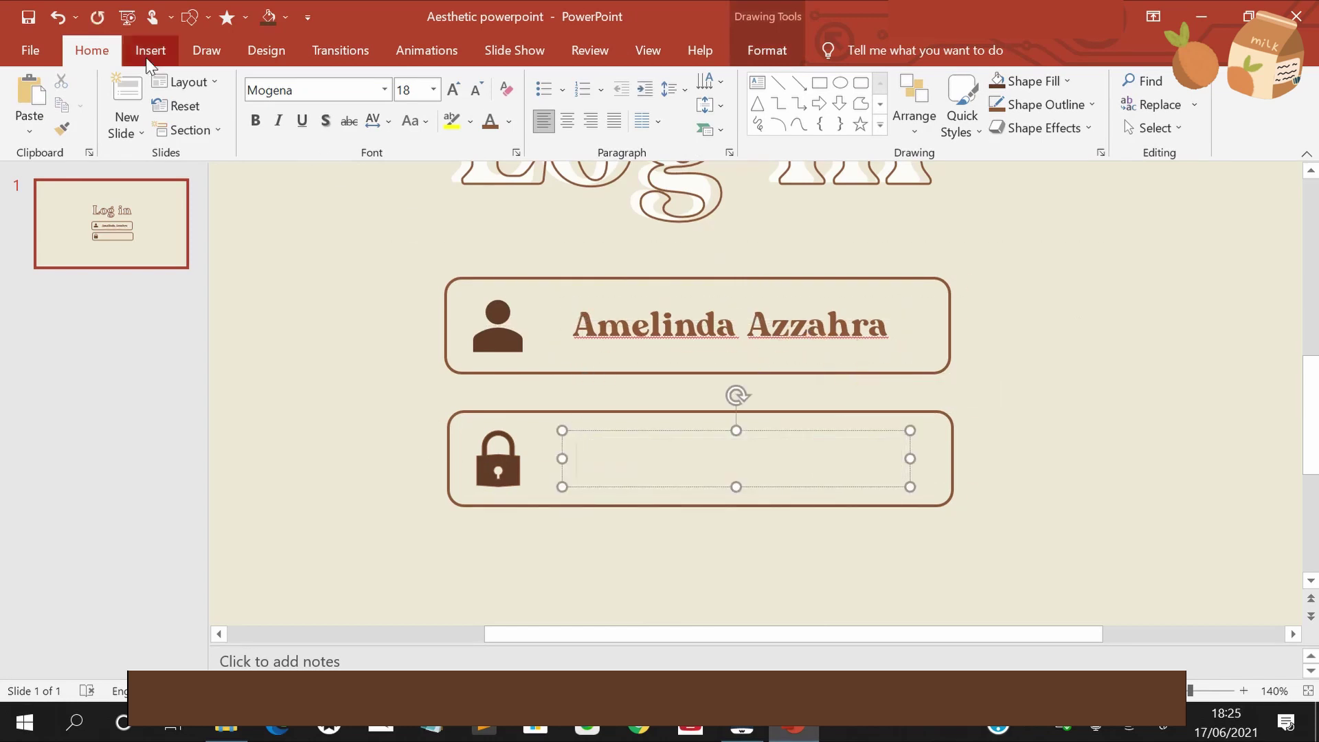
- Insert a bullet symbol into the password box as the first password dot
left_click(149, 55)
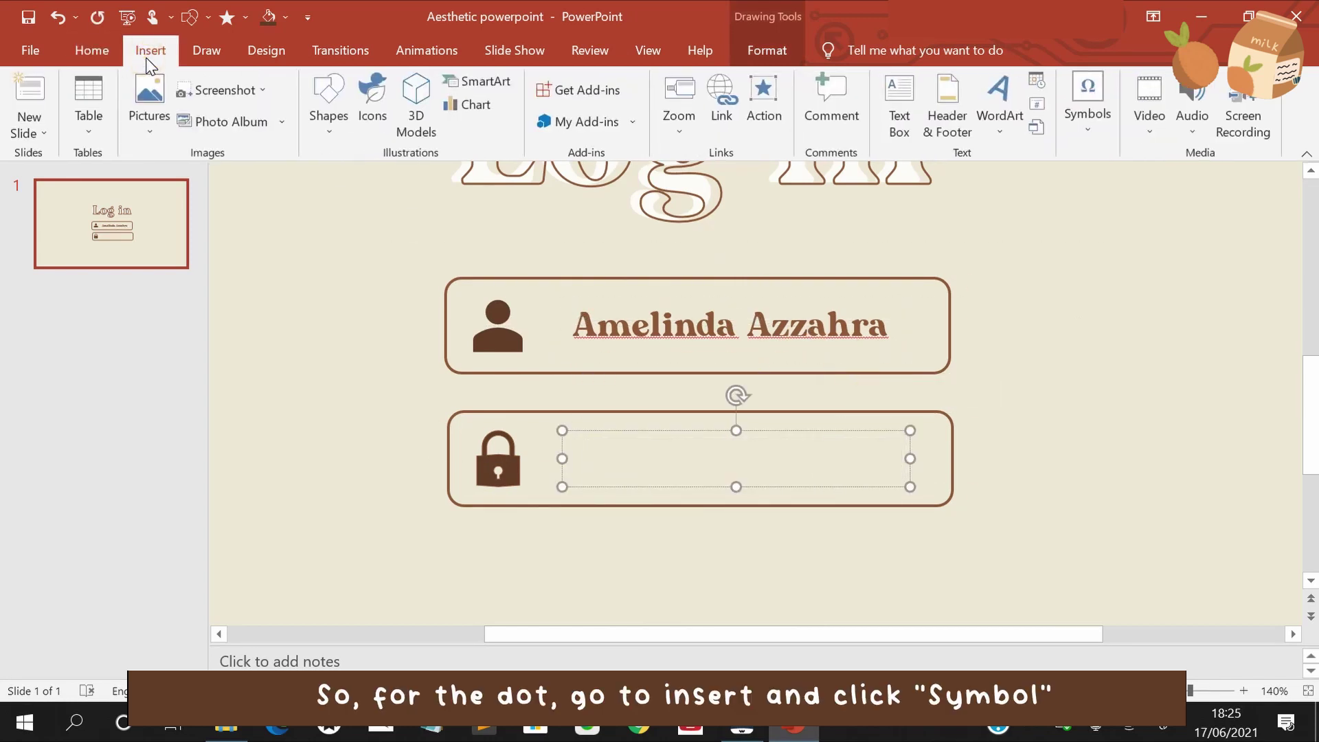
left_click(1073, 98)
left_click(1139, 194)
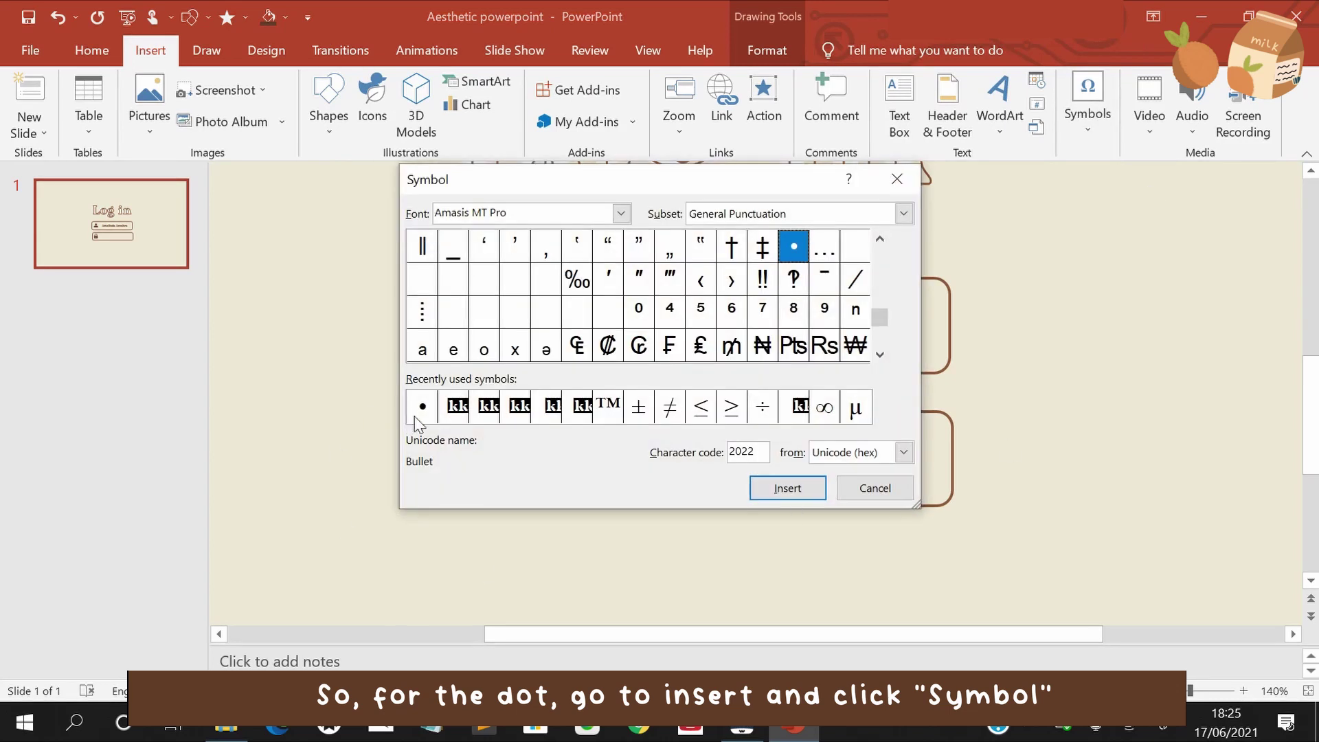
left_click(803, 488)
left_click(875, 489)
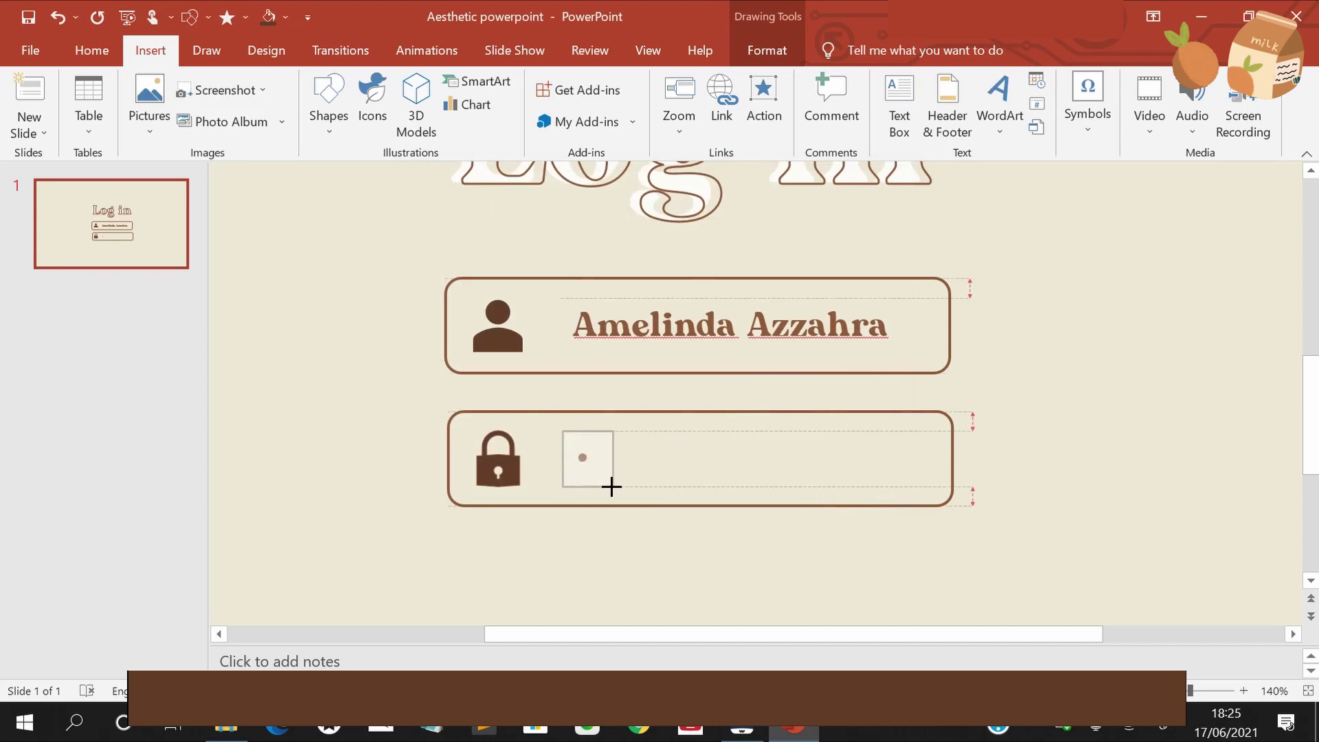
- Enlarge the password dot to 24 pt and show the Draw ruler for alignment
left_click(292, 192)
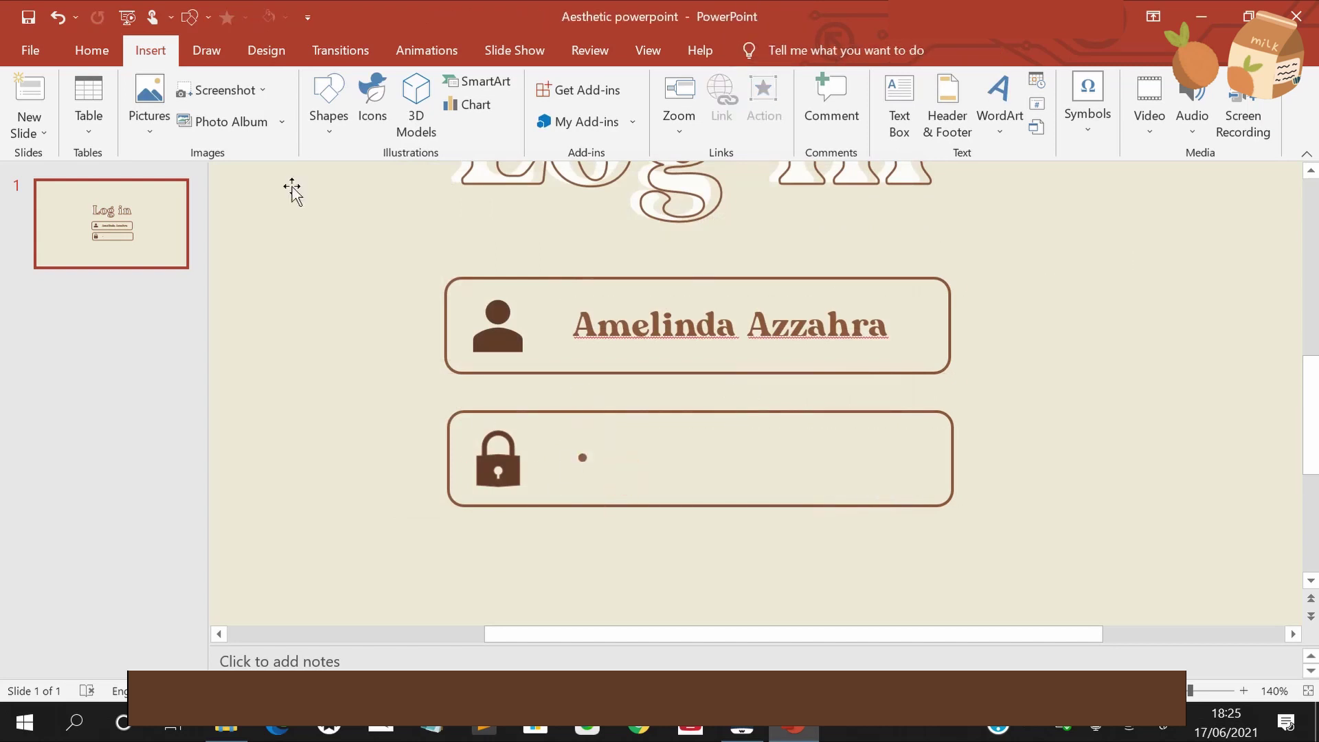
double_click(584, 457)
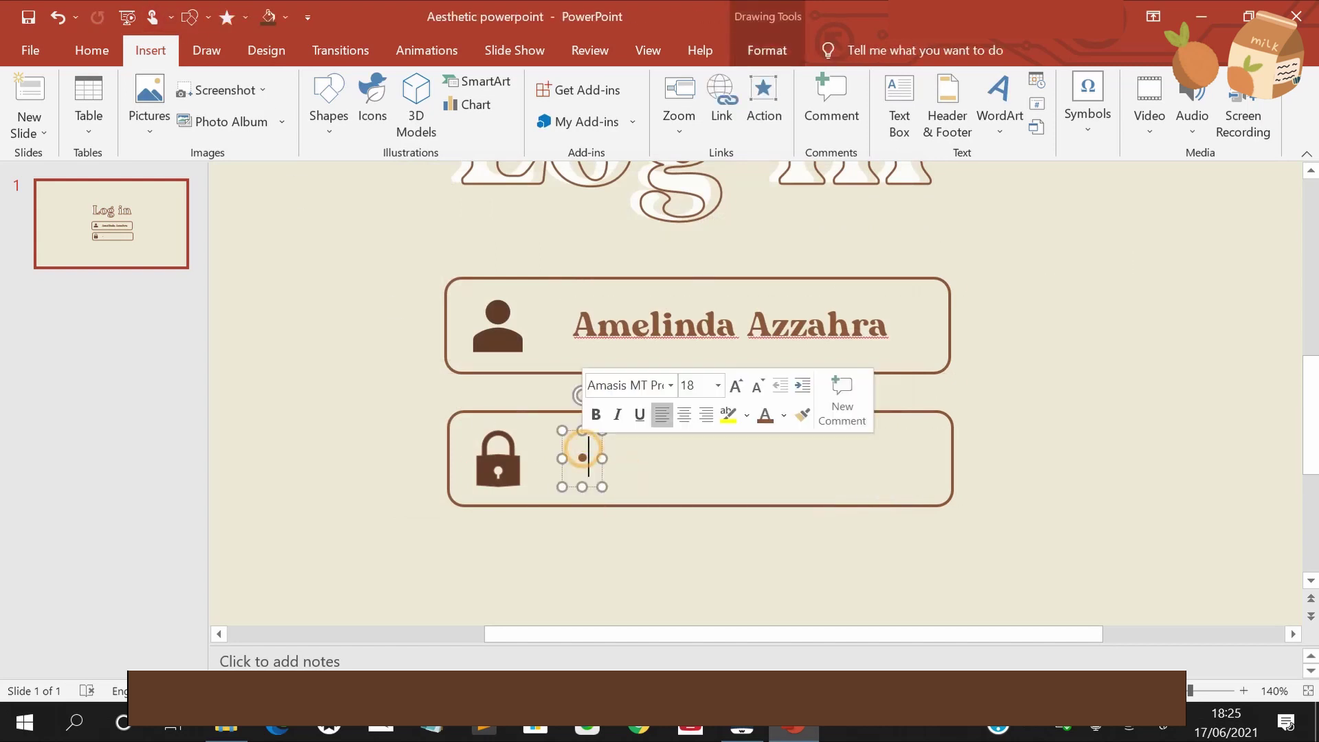
left_click(94, 51)
left_click(456, 96)
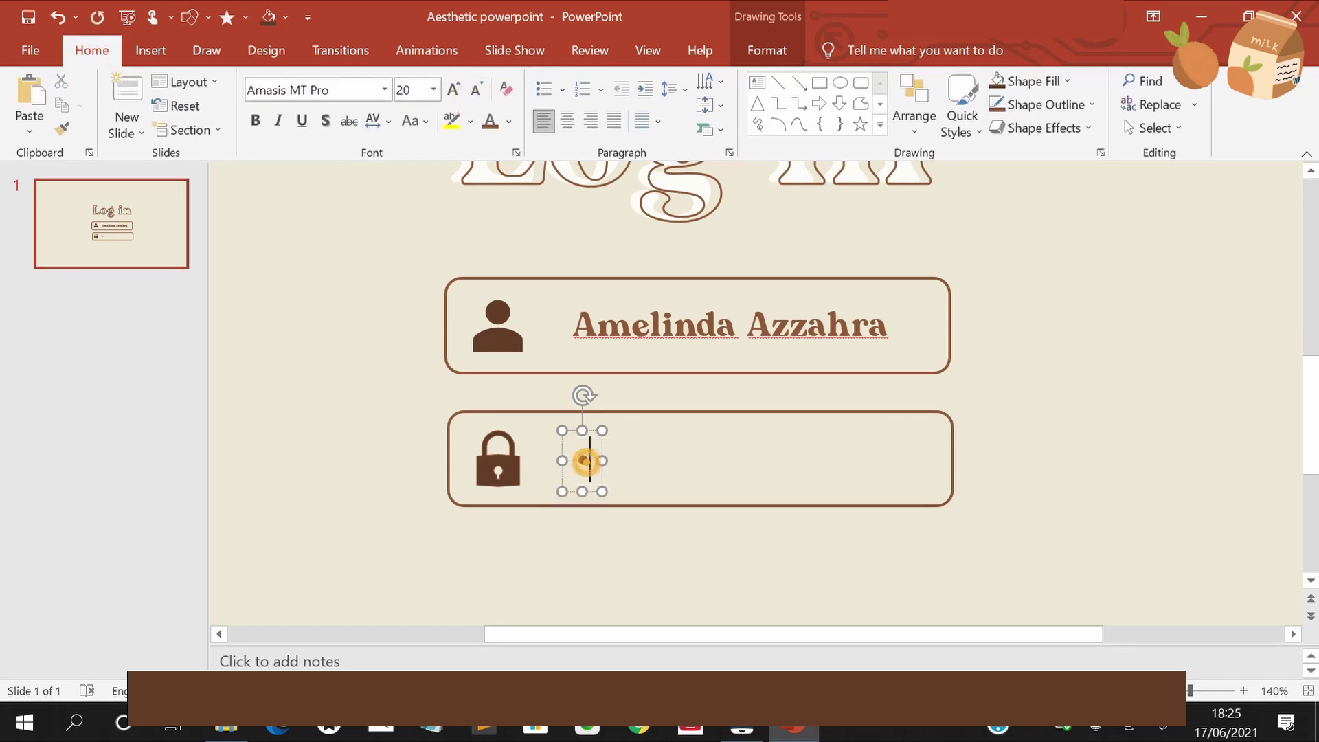
left_click(150, 50)
left_click(206, 50)
left_click(490, 113)
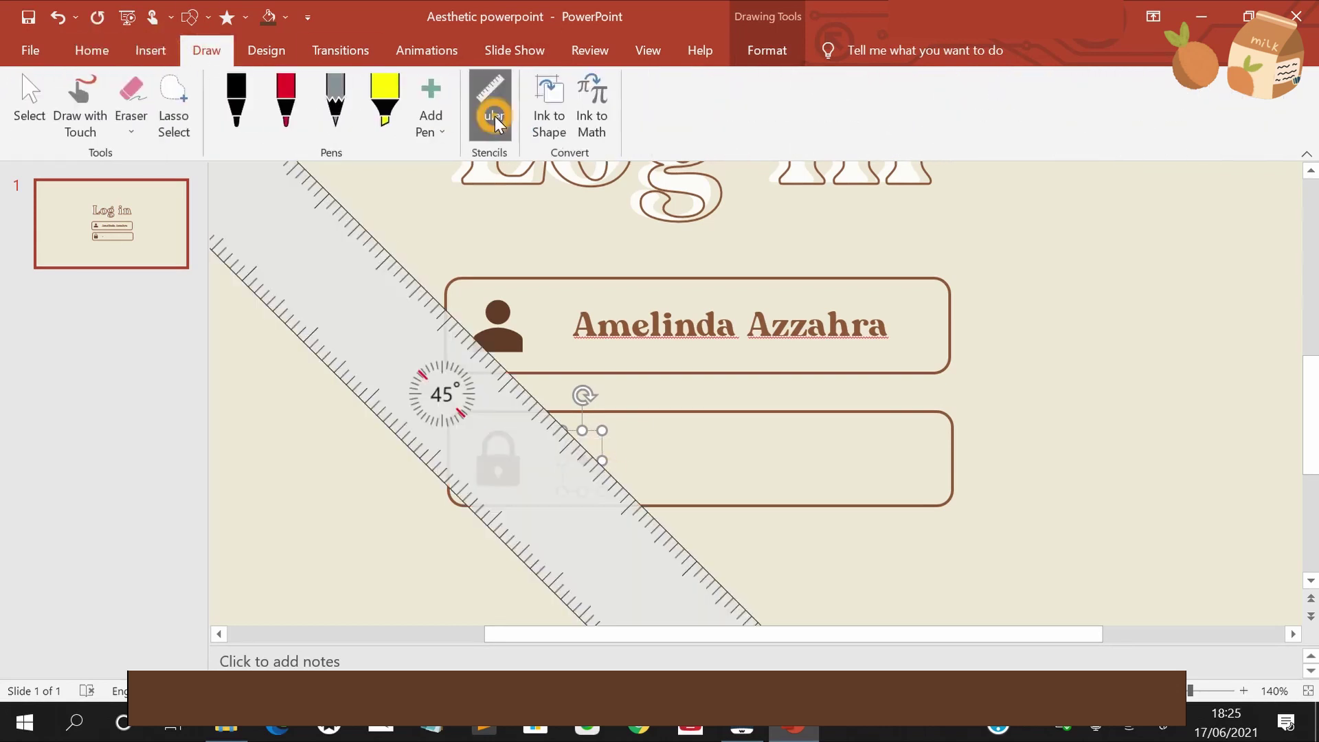
scroll(495, 117, "up", 5)
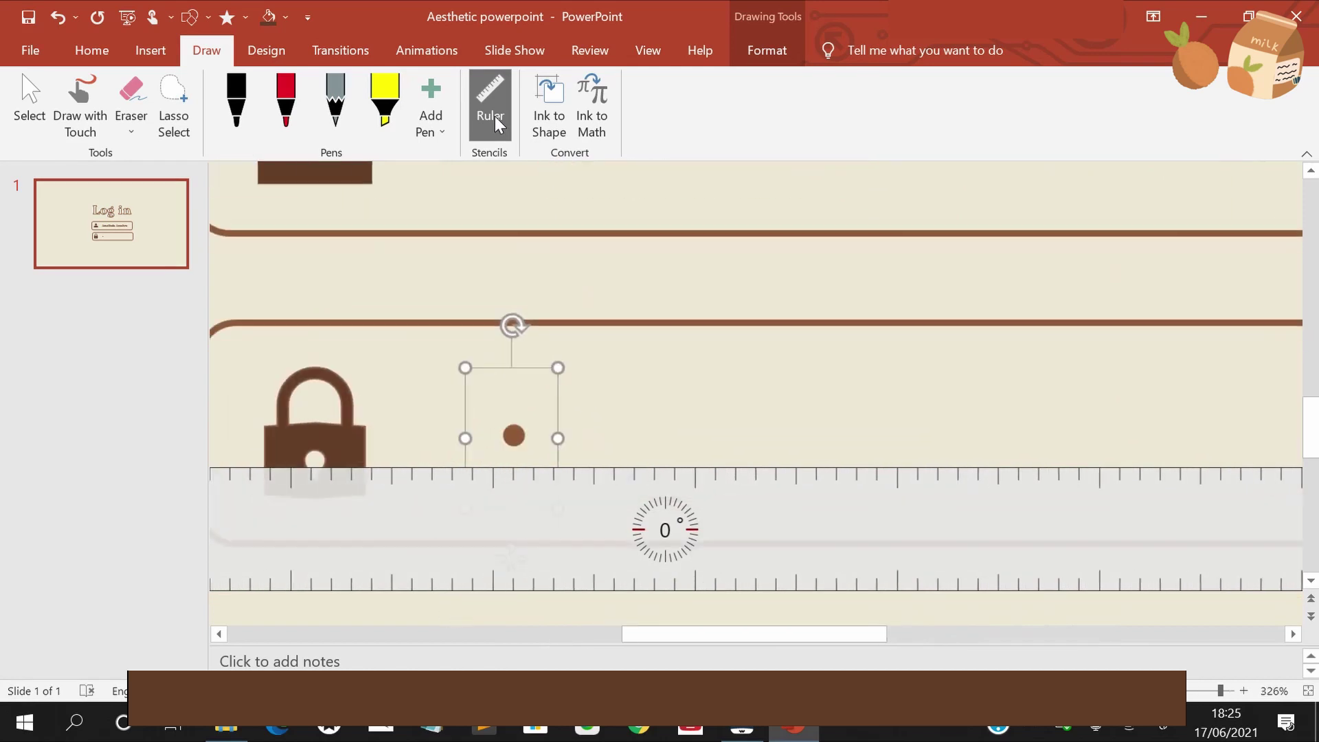
- Duplicate the dot into a straight row of six evenly spaced dots
key("ctrl+v")
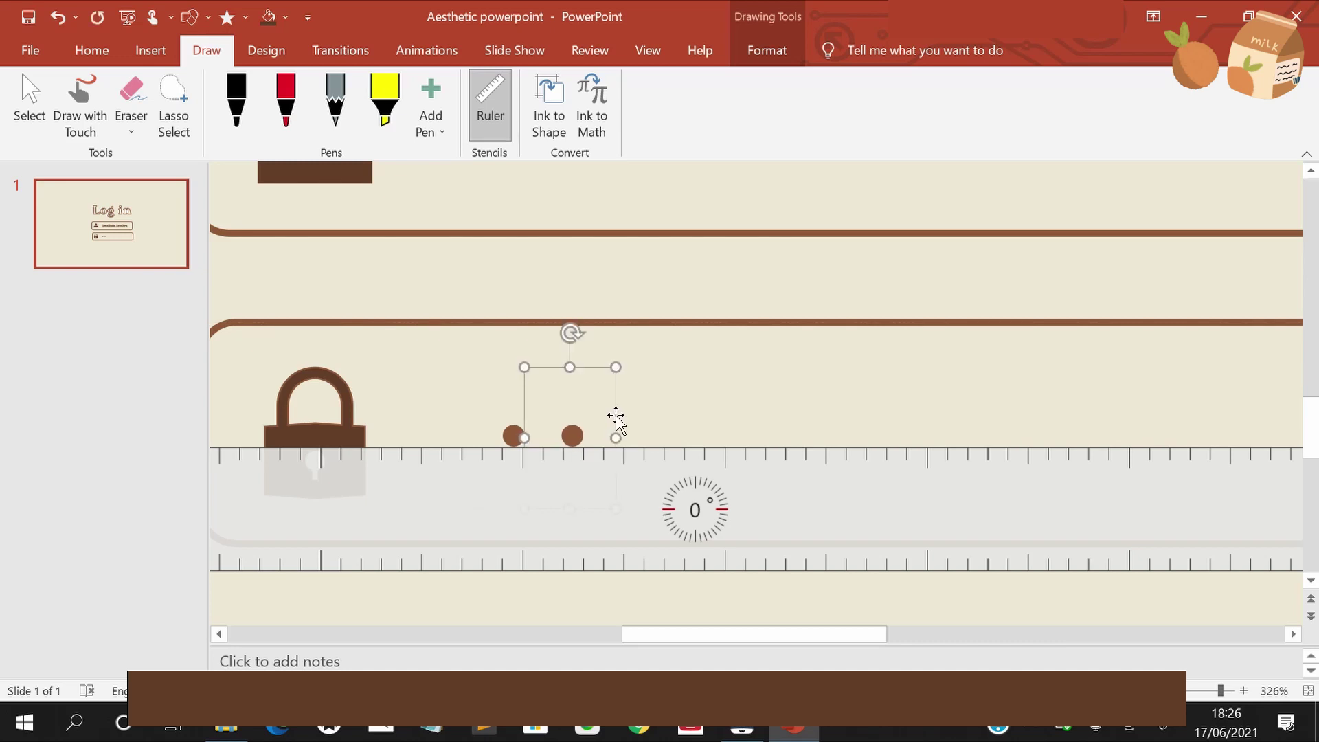
key("ctrl+v")
left_click_drag(635, 430, 642, 358)
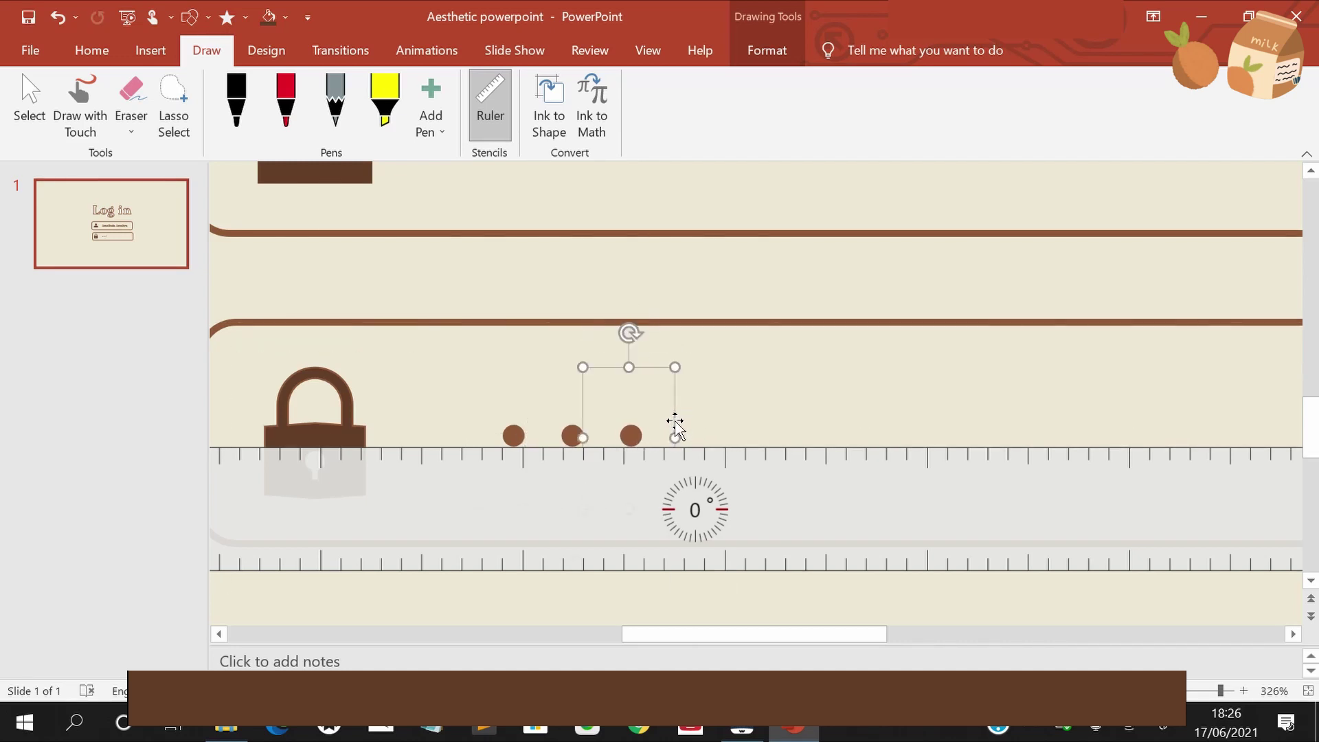
key("ctrl+v")
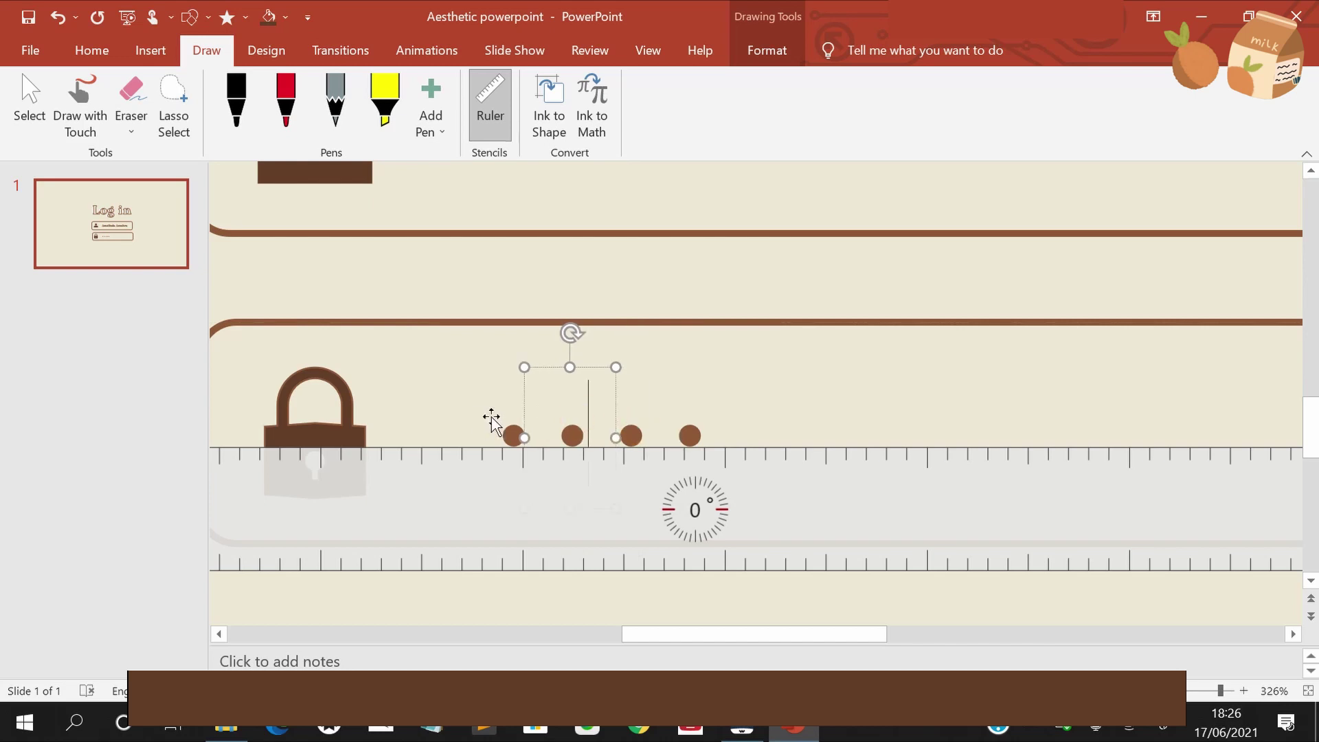
left_click(624, 418)
left_click(690, 426)
key("ctrl+v")
left_click_drag(770, 420, 780, 365)
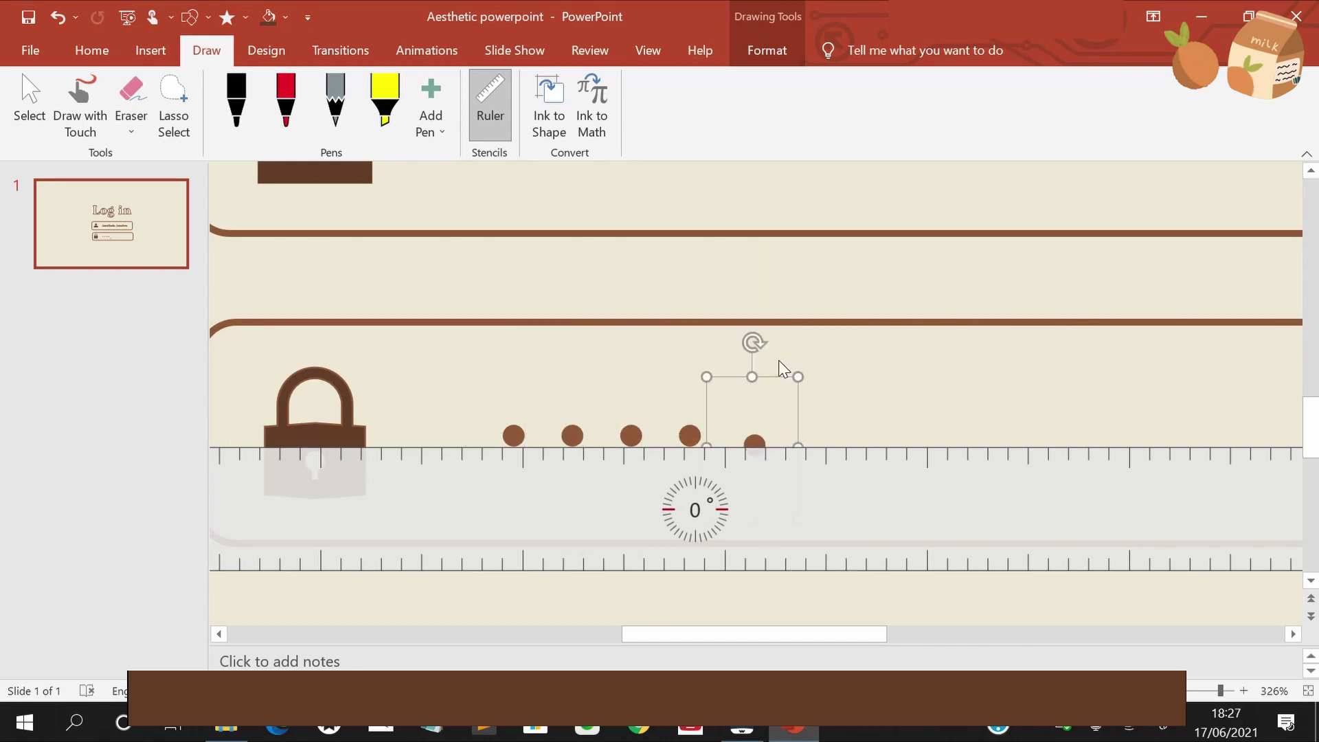
key("ctrl+v")
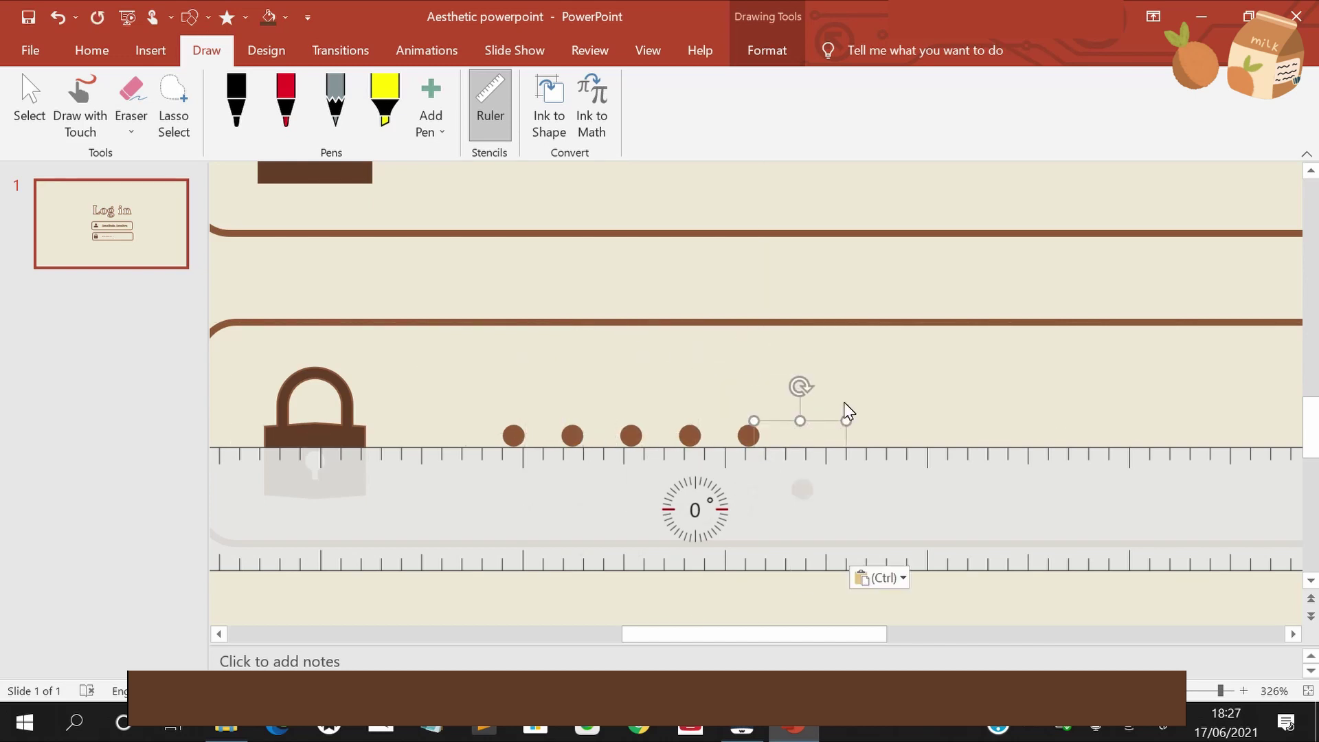
left_click_drag(823, 424, 849, 407)
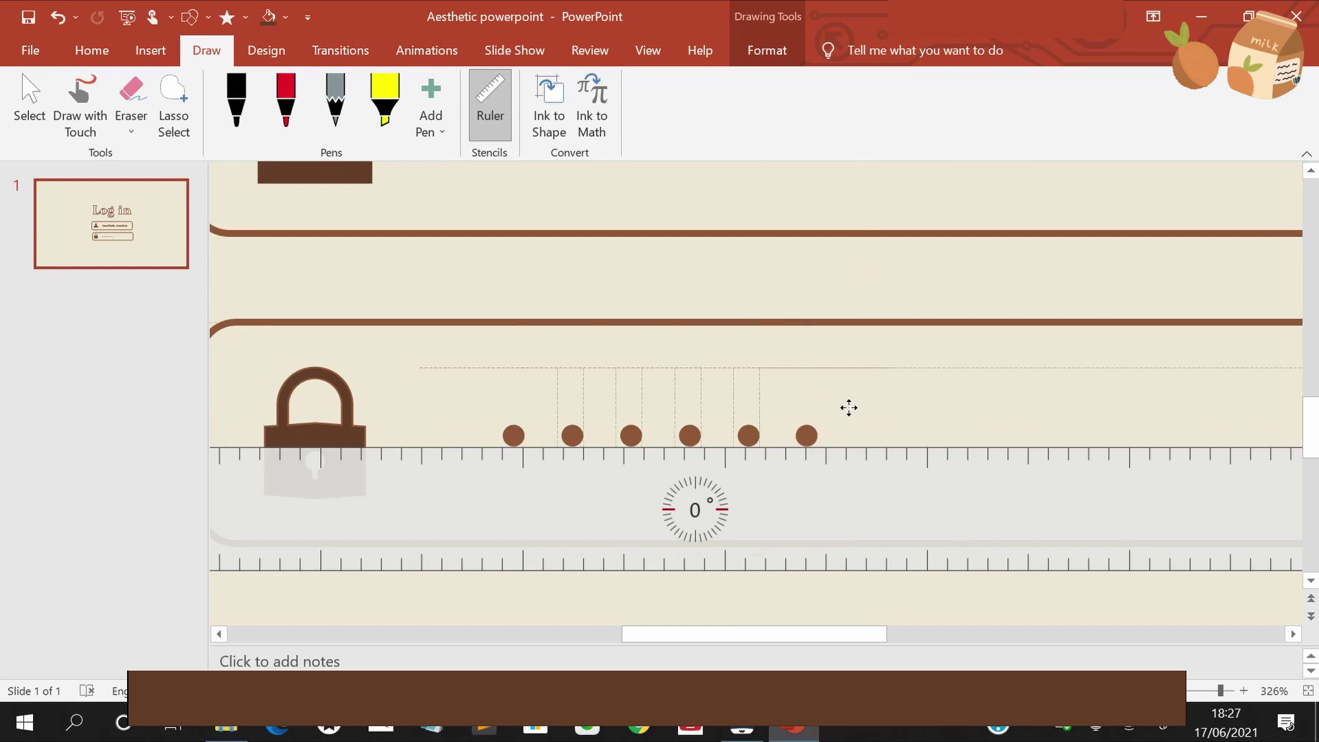
left_click(911, 423)
scroll(883, 543, "down", 10, "ctrl")
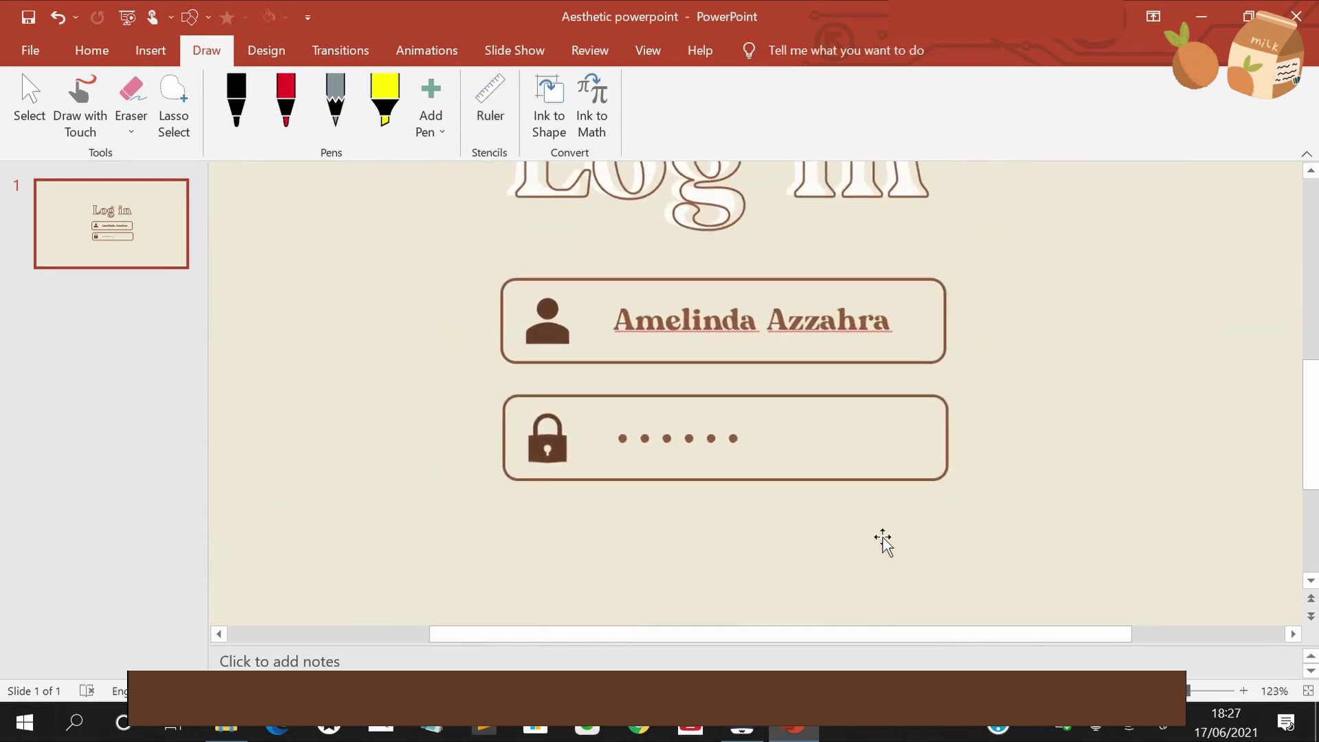
- Add a text box under the password box reading 'Forget password?'
left_click(150, 50)
left_click(328, 110)
left_click(318, 336)
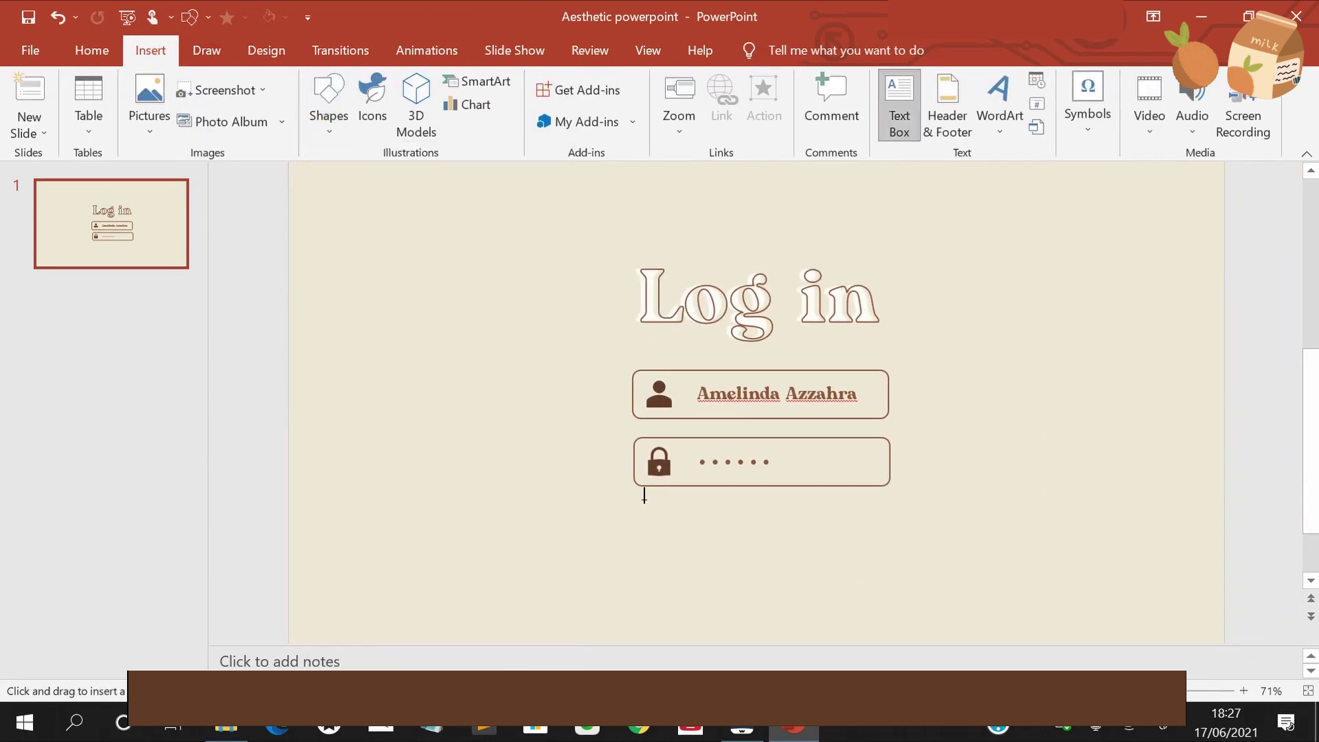
scroll(98, 56, "up", 9, "ctrl")
left_click(568, 493)
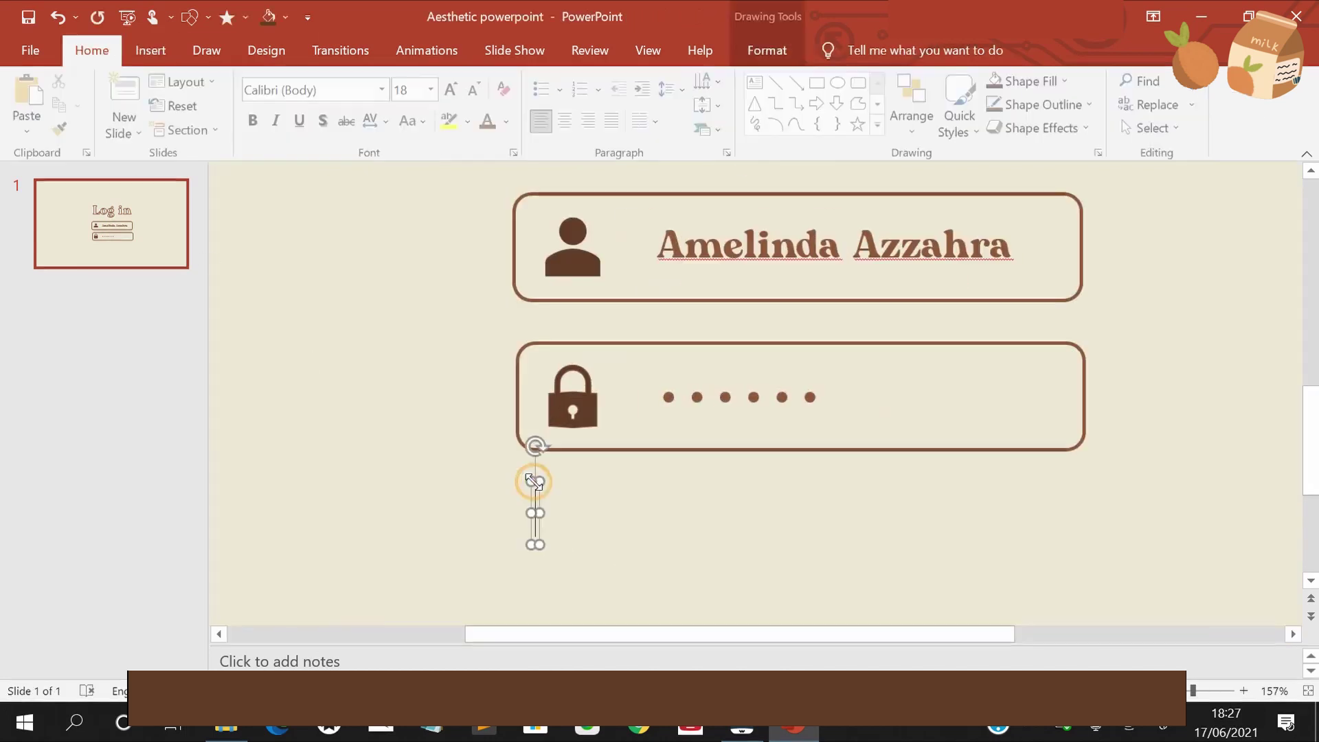
type("For")
left_click_drag(766, 364, 1121, 373)
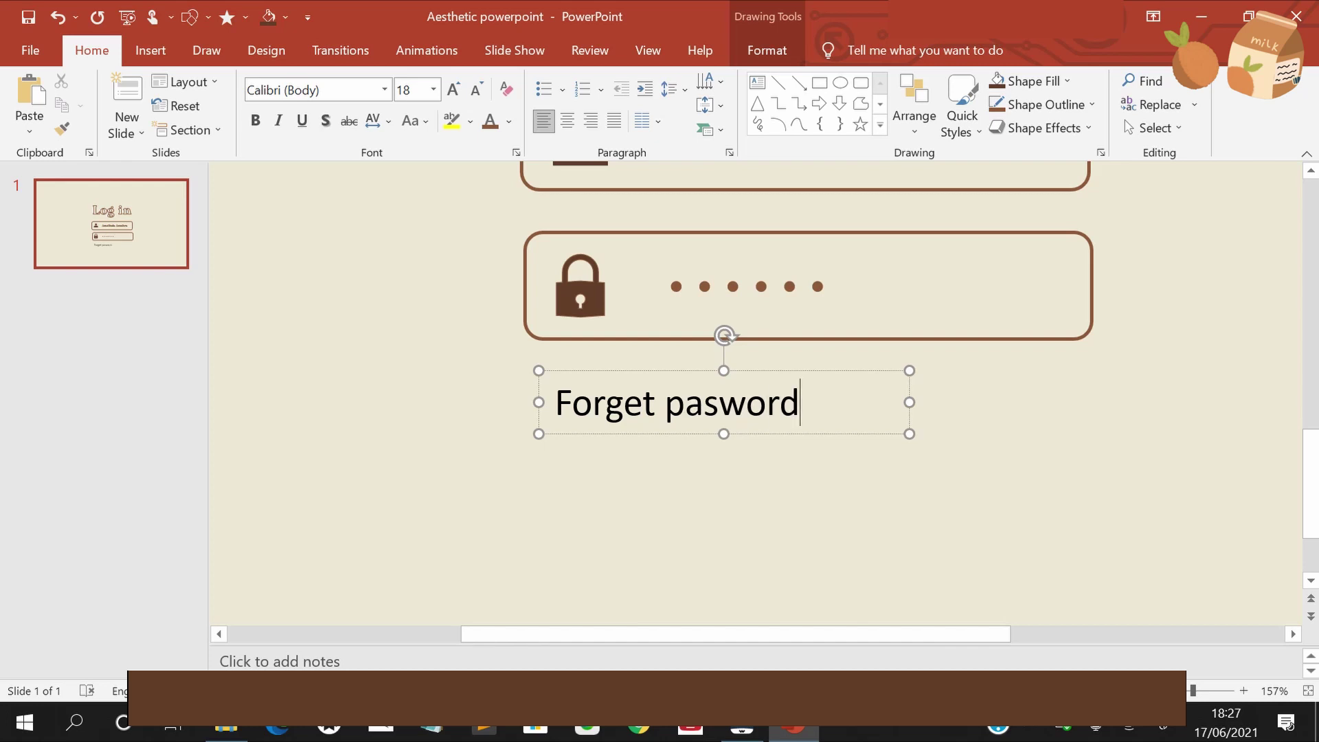
- Make the label bold Mogena at 8 pt, positioned just under the password box
key("ctrl+z")
type("M")
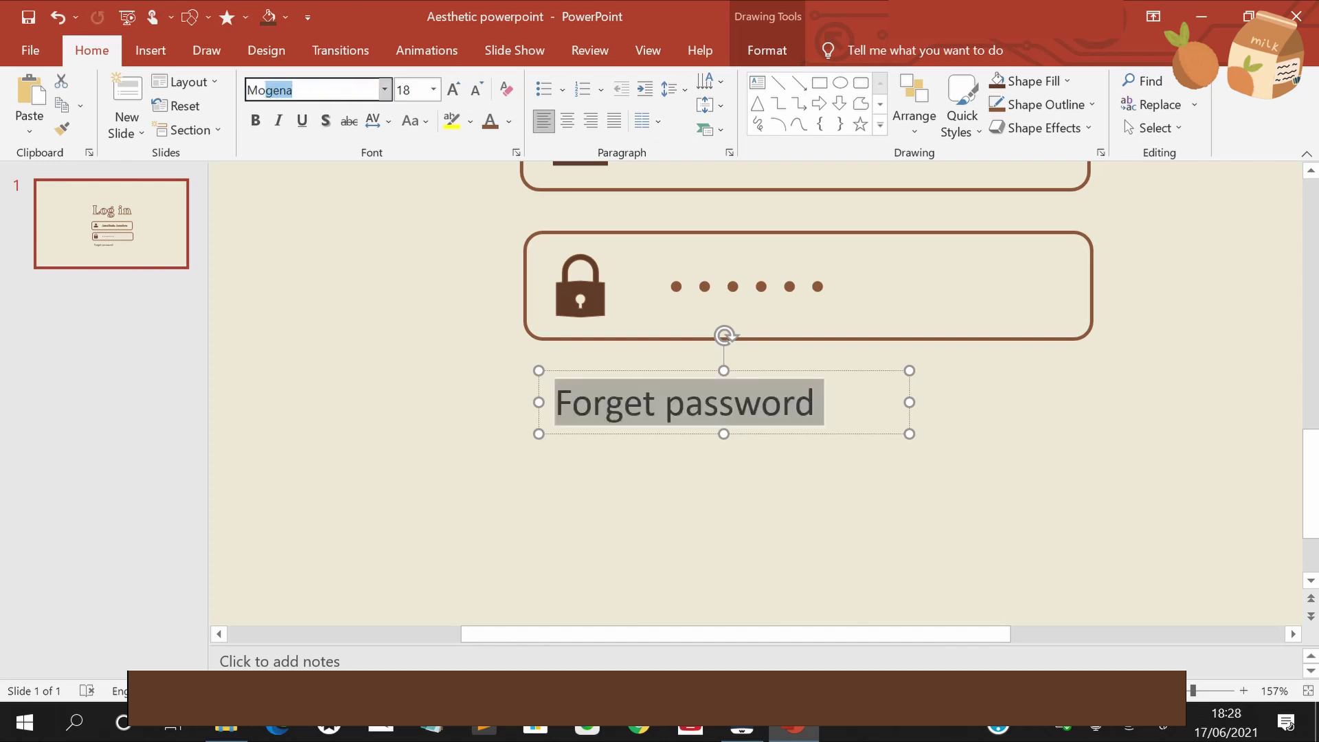
key("Return")
left_click(476, 90)
left_click(477, 90)
left_click(476, 90)
left_click(476, 90)
left_click_drag(762, 409, 745, 387)
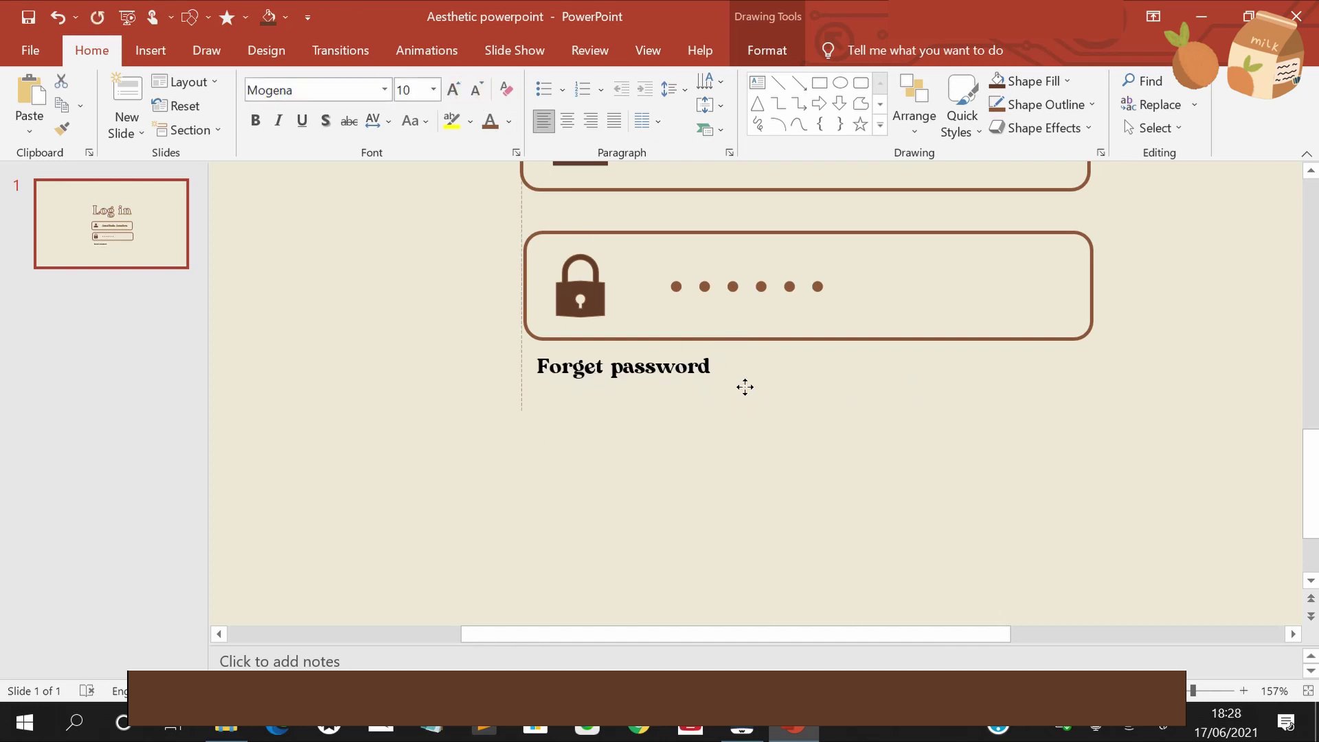
left_click(719, 371)
key("ctrl+a")
key("ctrl+bracketleft")
left_click(737, 366)
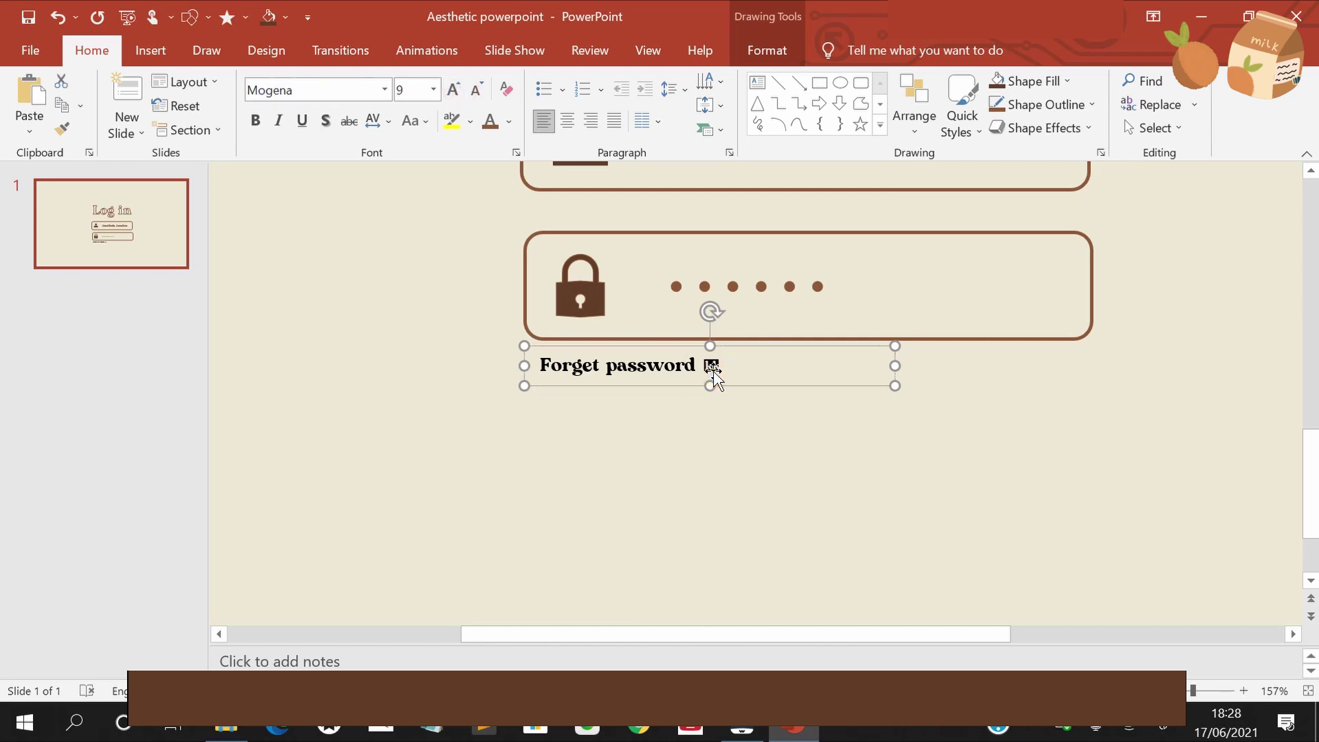
left_click(712, 366)
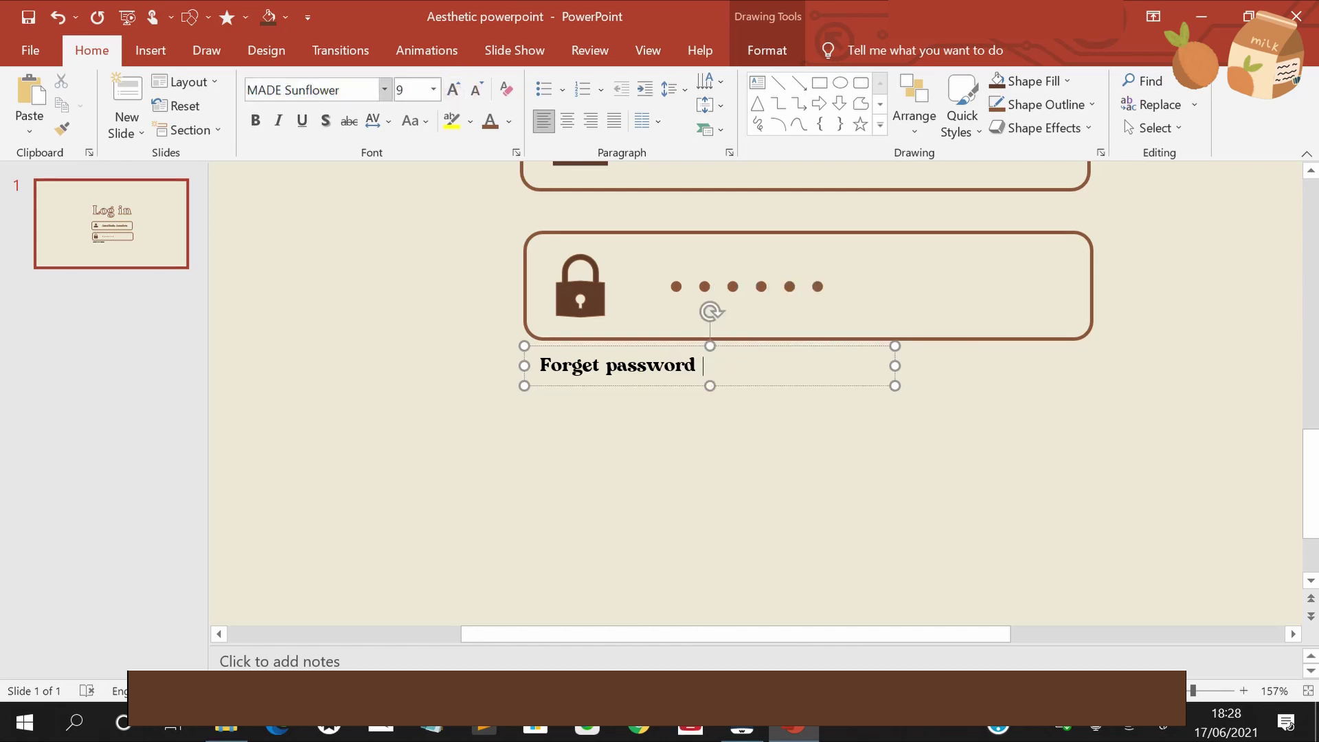
key("ctrl+a")
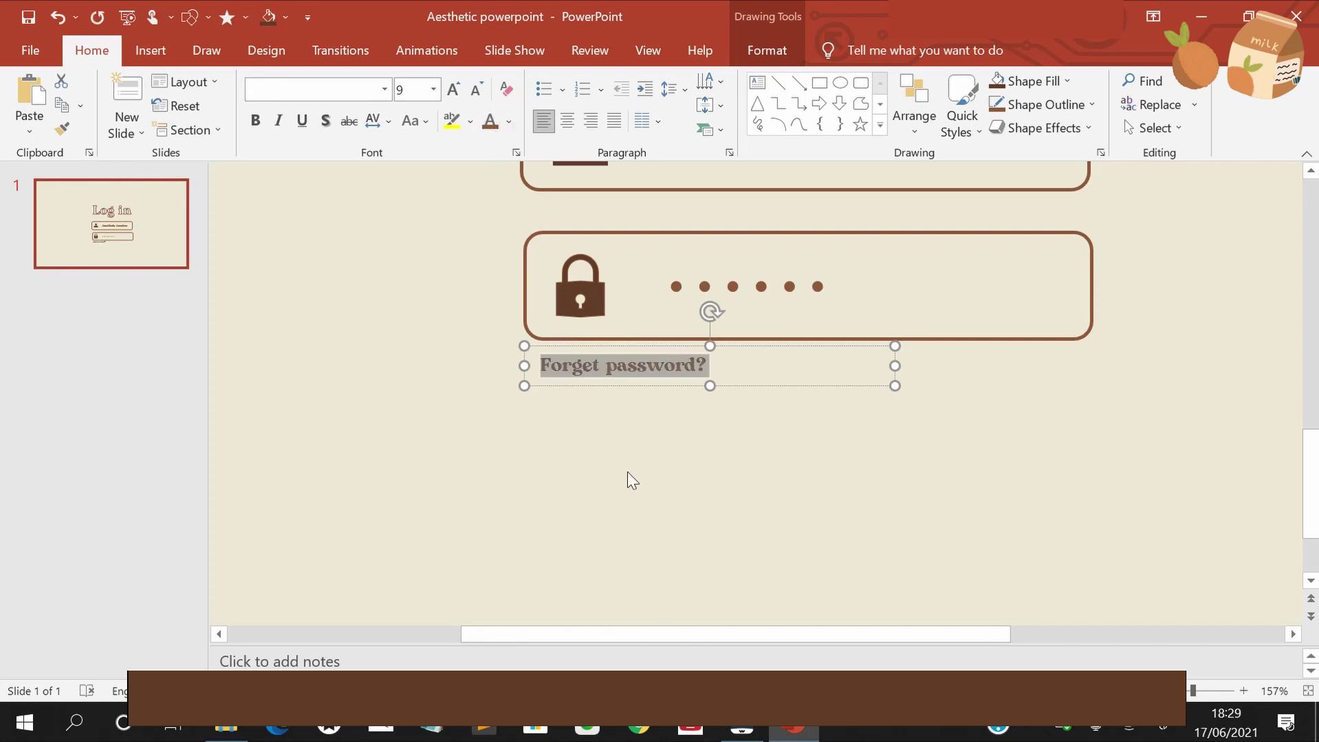
scroll(632, 480, "up", 2)
left_click(476, 89)
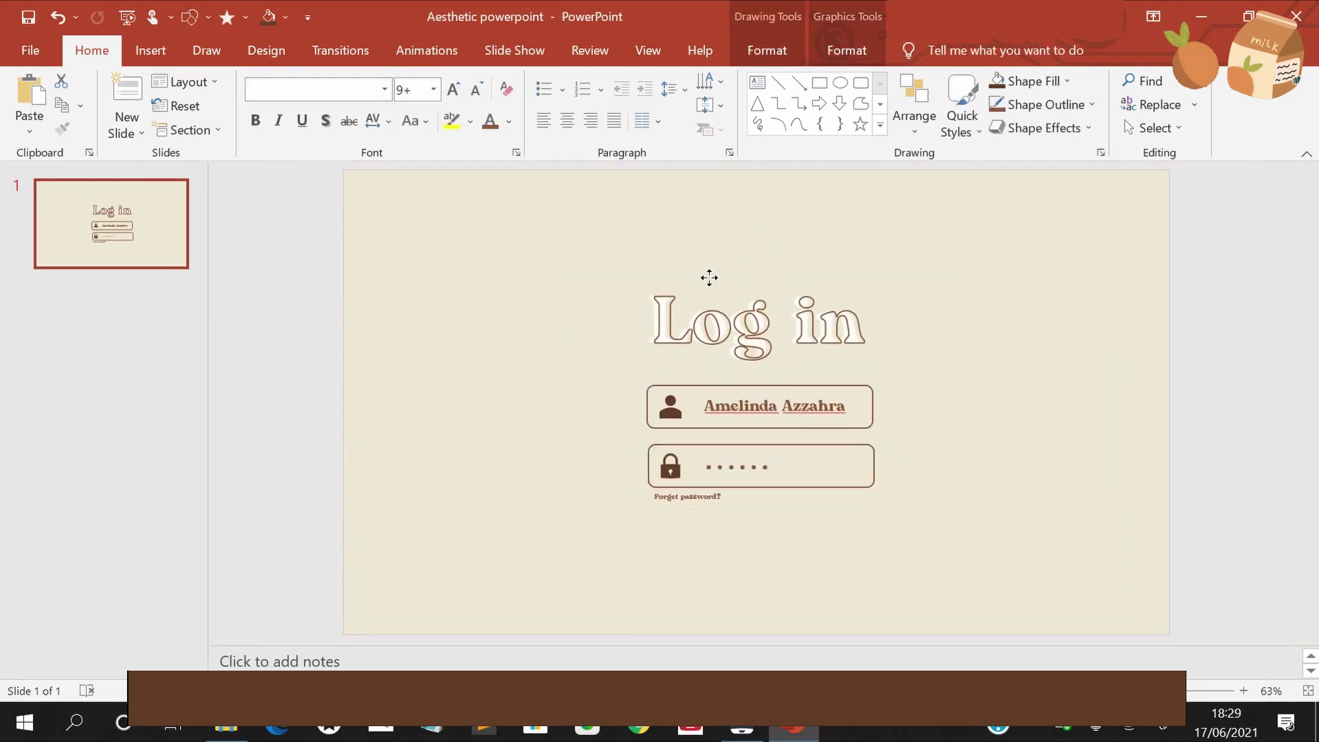
- Draw a shorter pill-shaped button below the password box and fill it dark brown
left_click(150, 50)
left_click(329, 104)
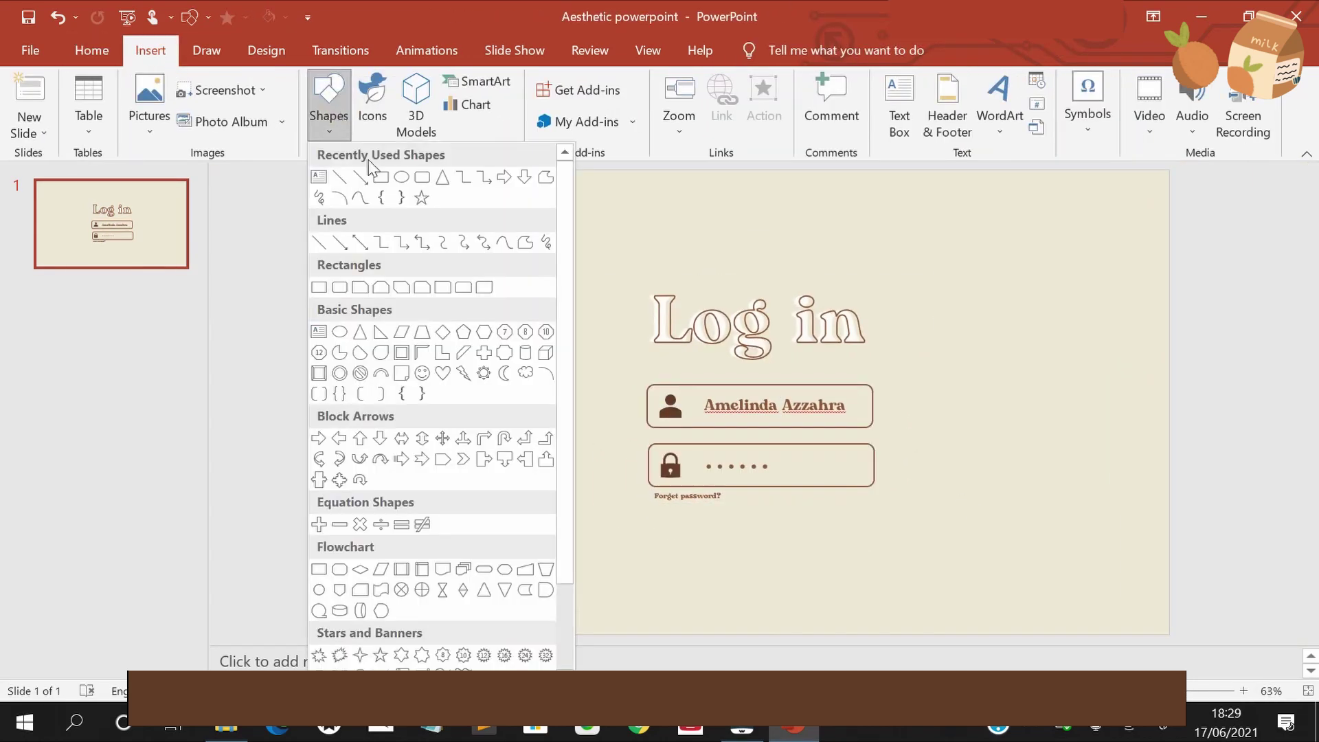
left_click(484, 569)
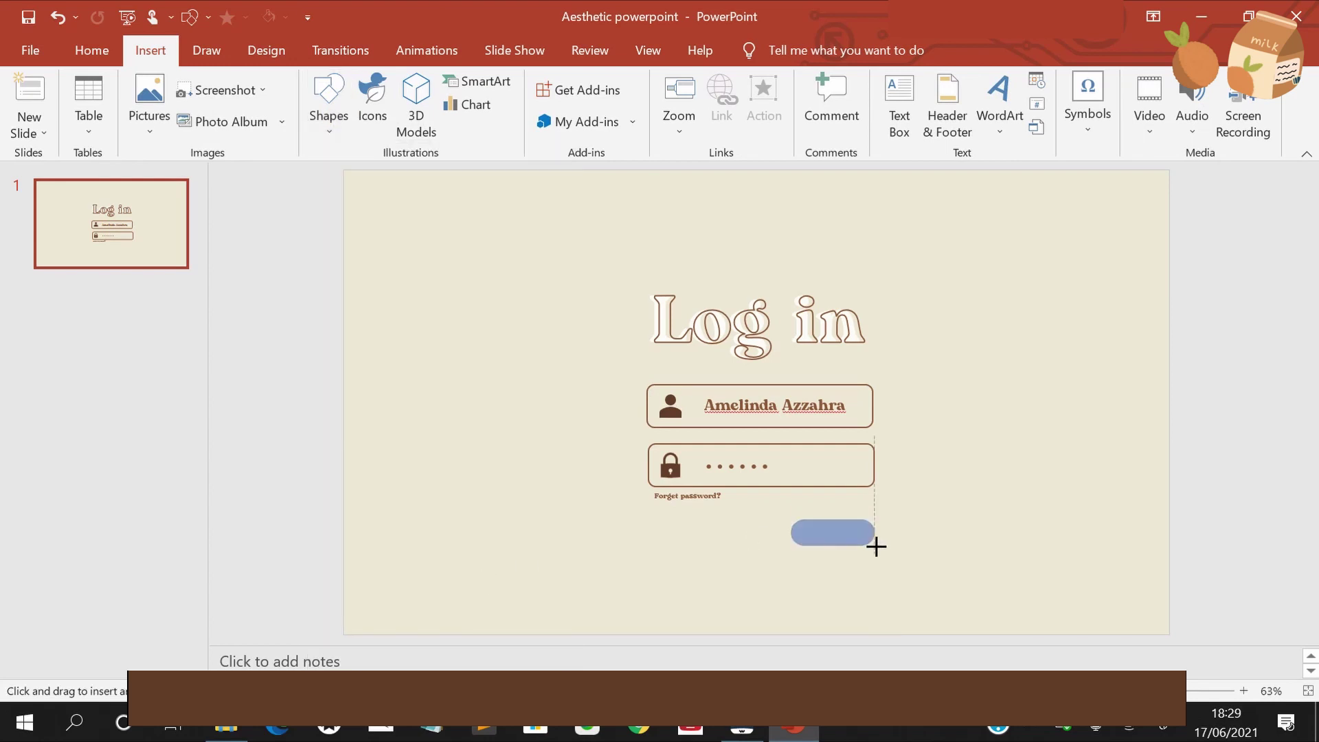
left_click_drag(876, 547, 874, 551)
scroll(867, 520, "up", 5)
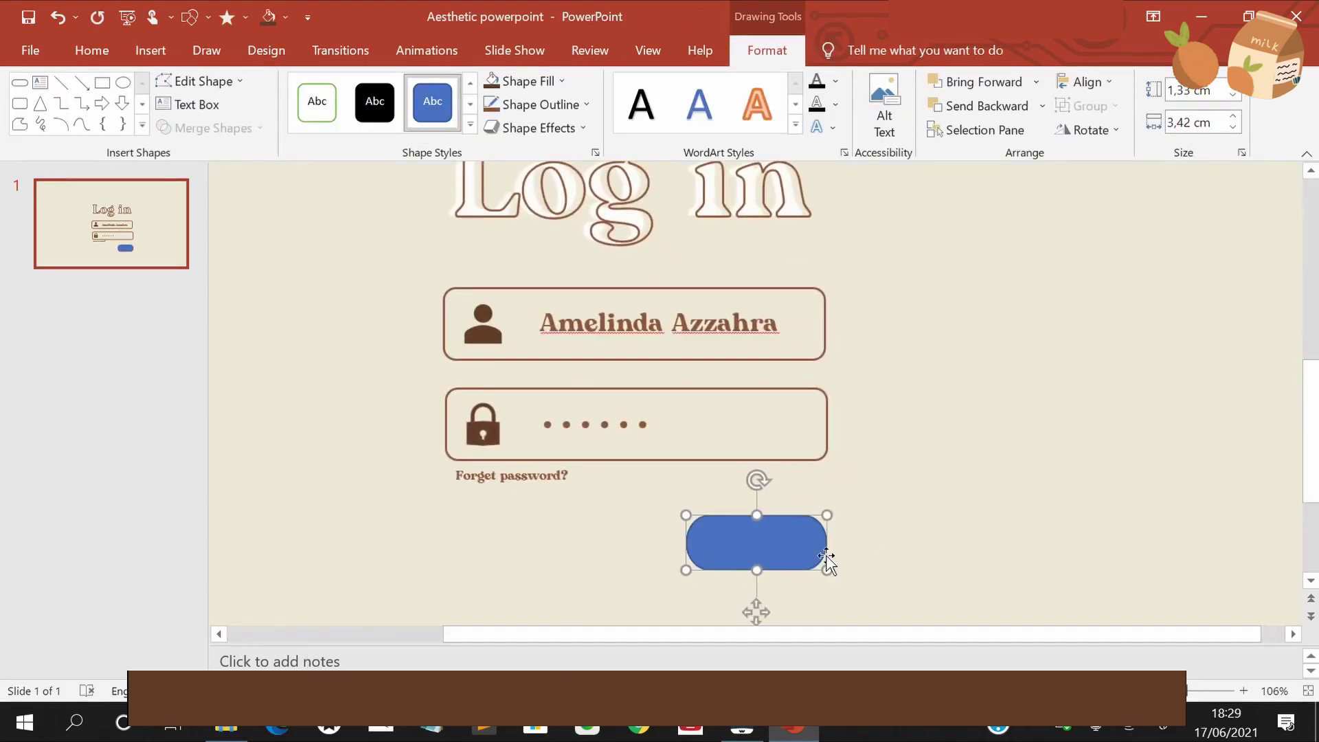
left_click_drag(756, 609, 757, 588)
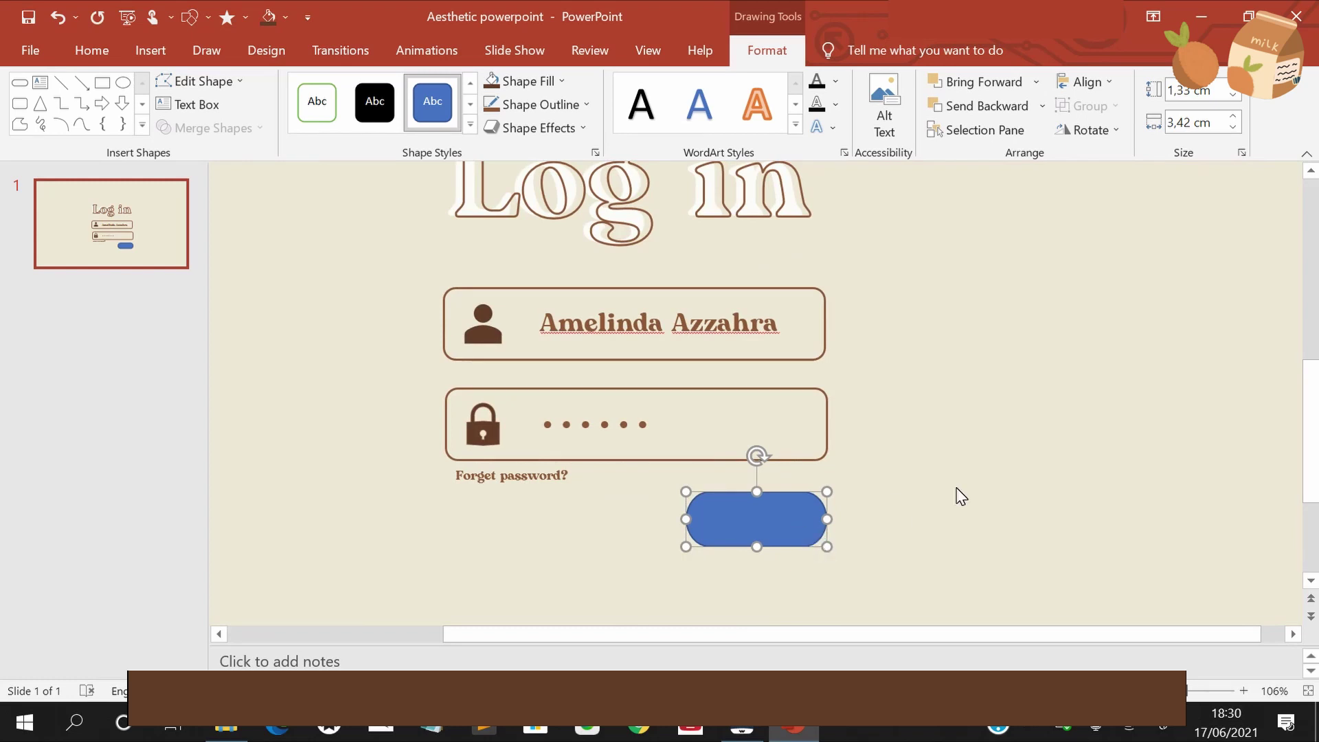
scroll(961, 496, "up", 3)
left_click_drag(879, 543, 809, 553)
left_click(767, 55)
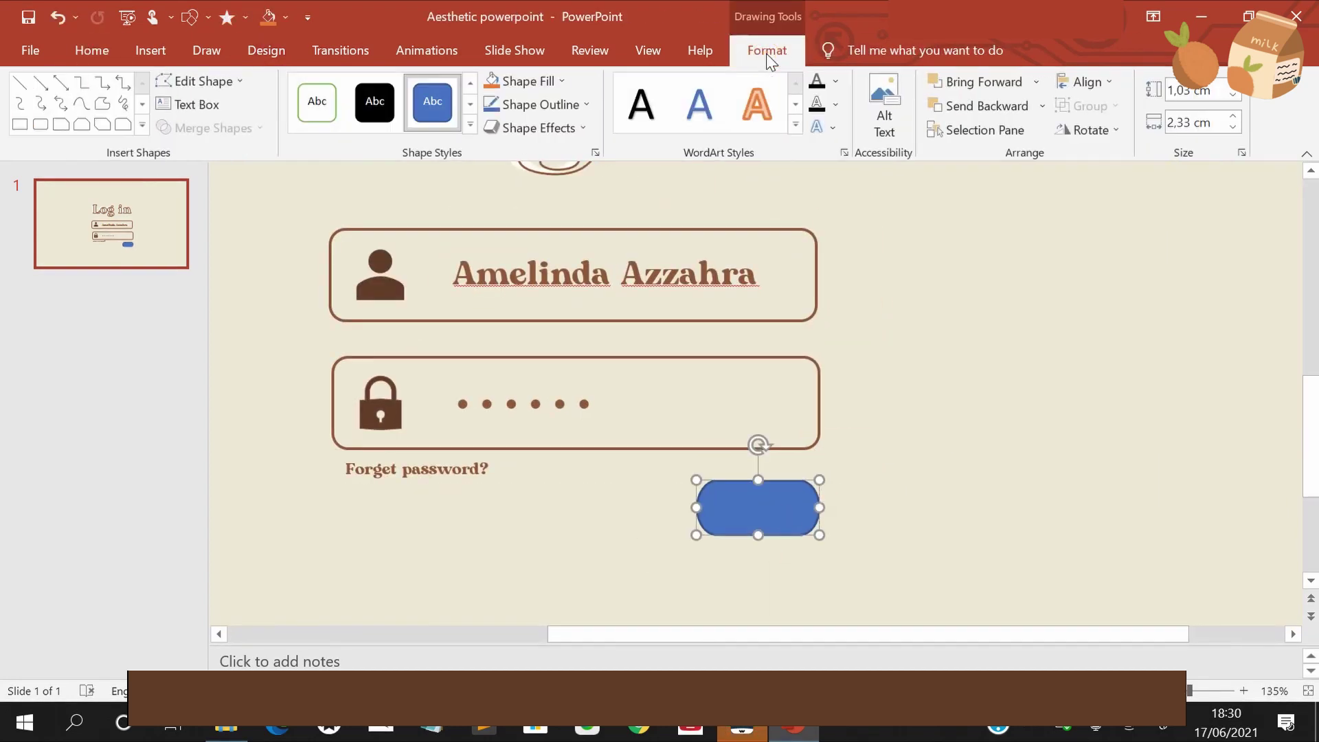
left_click(520, 81)
left_click(488, 286)
left_click(946, 484)
- Add 'Enter' text over the button in Mogena with a cream font colour
left_click(150, 50)
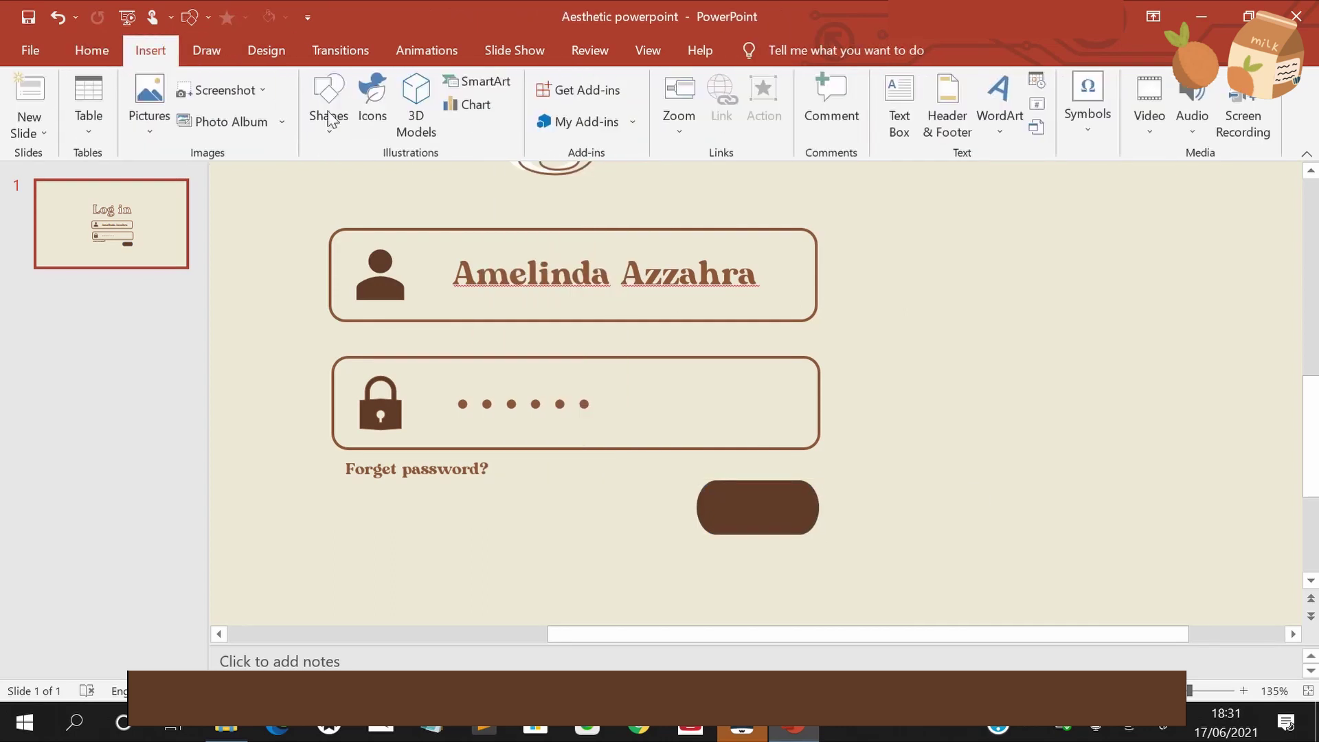
left_click_drag(801, 522, 817, 537)
type("Enter")
key("ctrl+a")
left_click(312, 90)
type("Mogena")
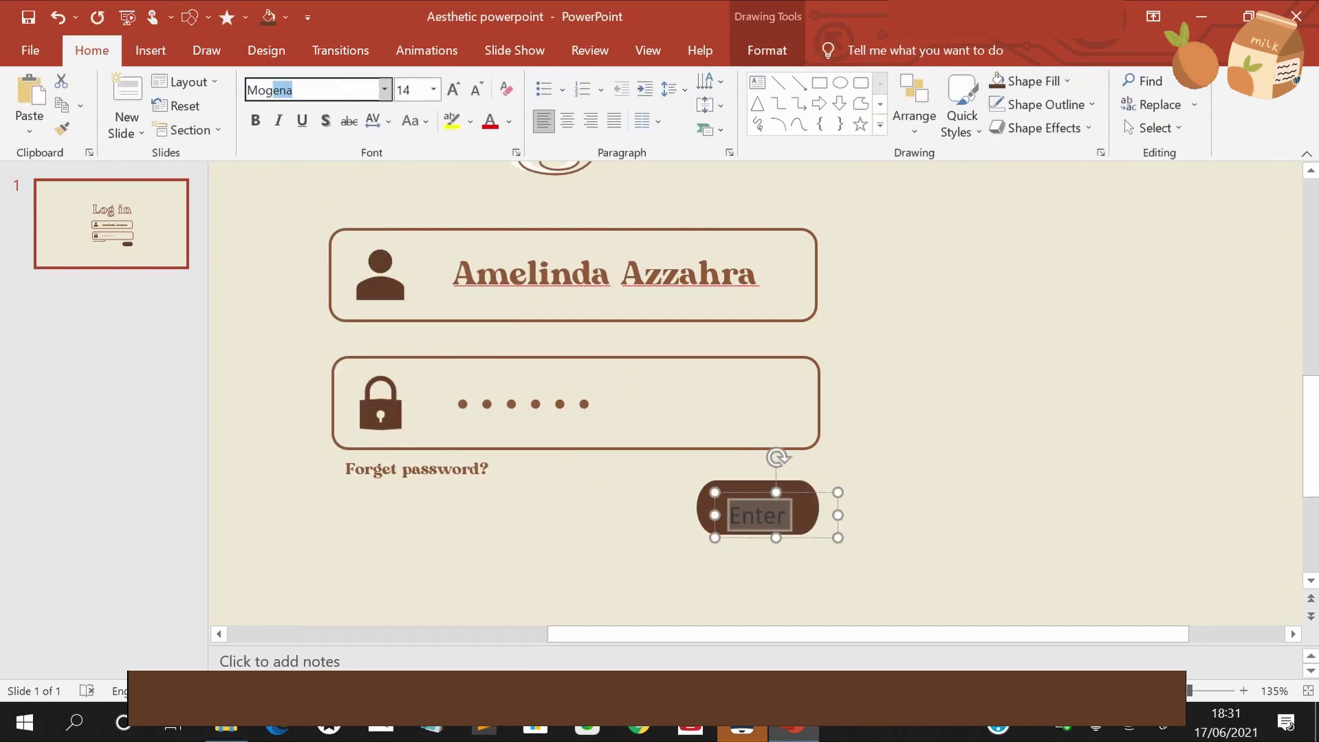
left_click(508, 122)
left_click(526, 328)
left_click(804, 529)
left_click(508, 122)
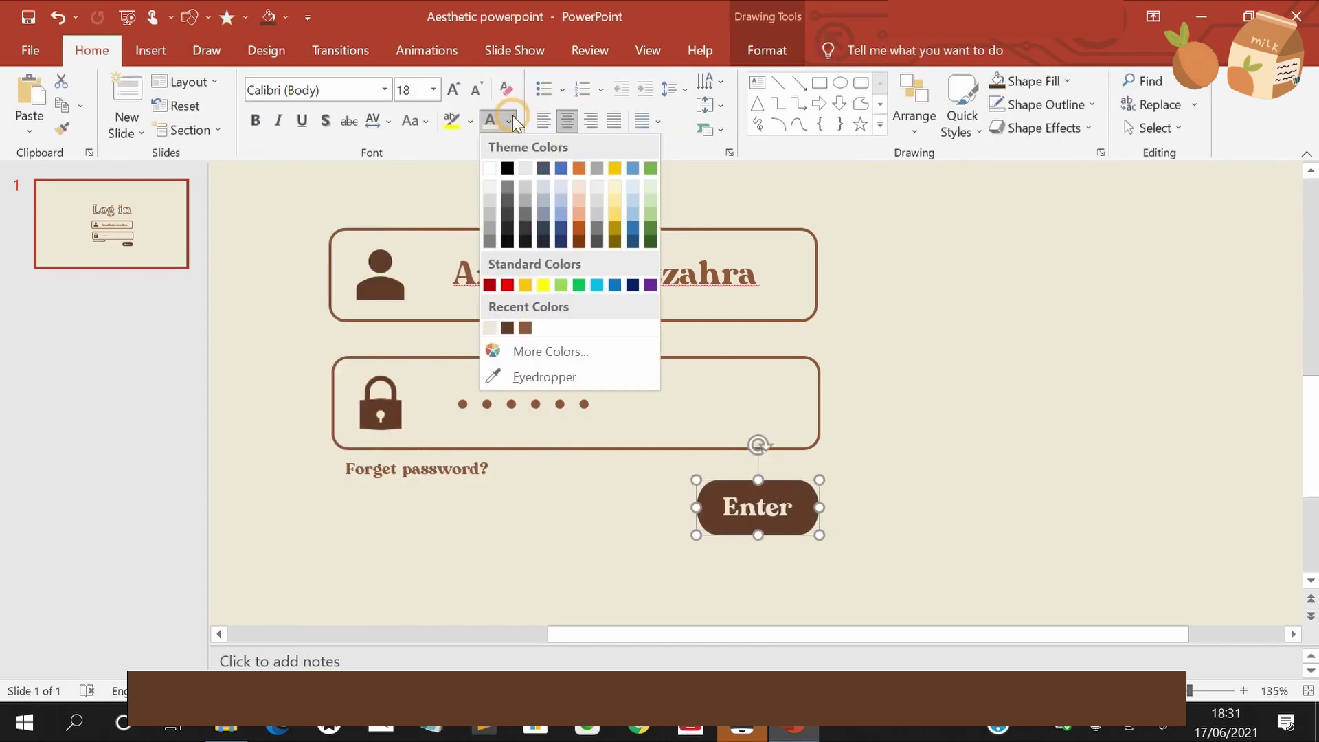
left_click(525, 328)
left_click(509, 122)
left_click(510, 318)
- Nudge the Enter button into alignment with the login form
right_click(653, 509)
mouse_move(768, 536)
left_mouse_down()
mouse_move(654, 508)
mouse_move(747, 512)
left_mouse_up()
left_click(990, 392)
left_click(756, 509)
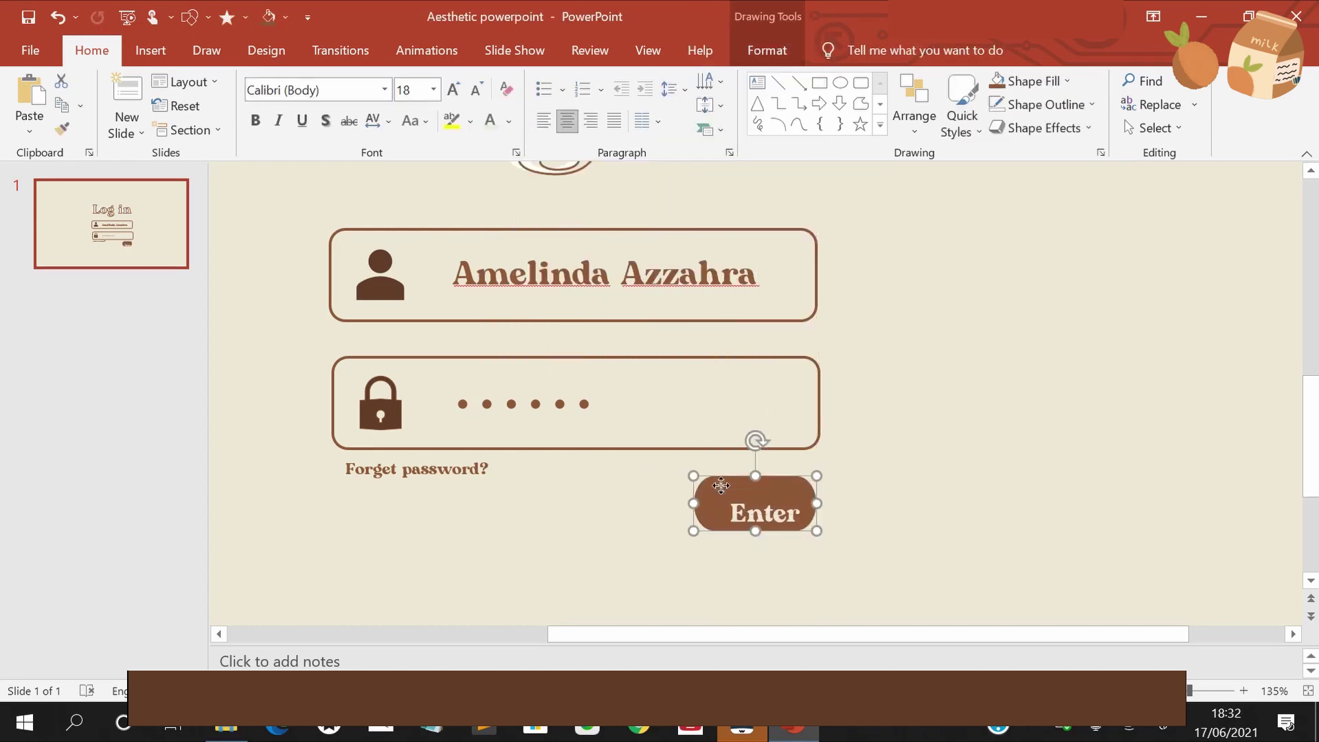
right_click(756, 508)
key("Escape")
left_click(930, 465)
left_click(742, 495)
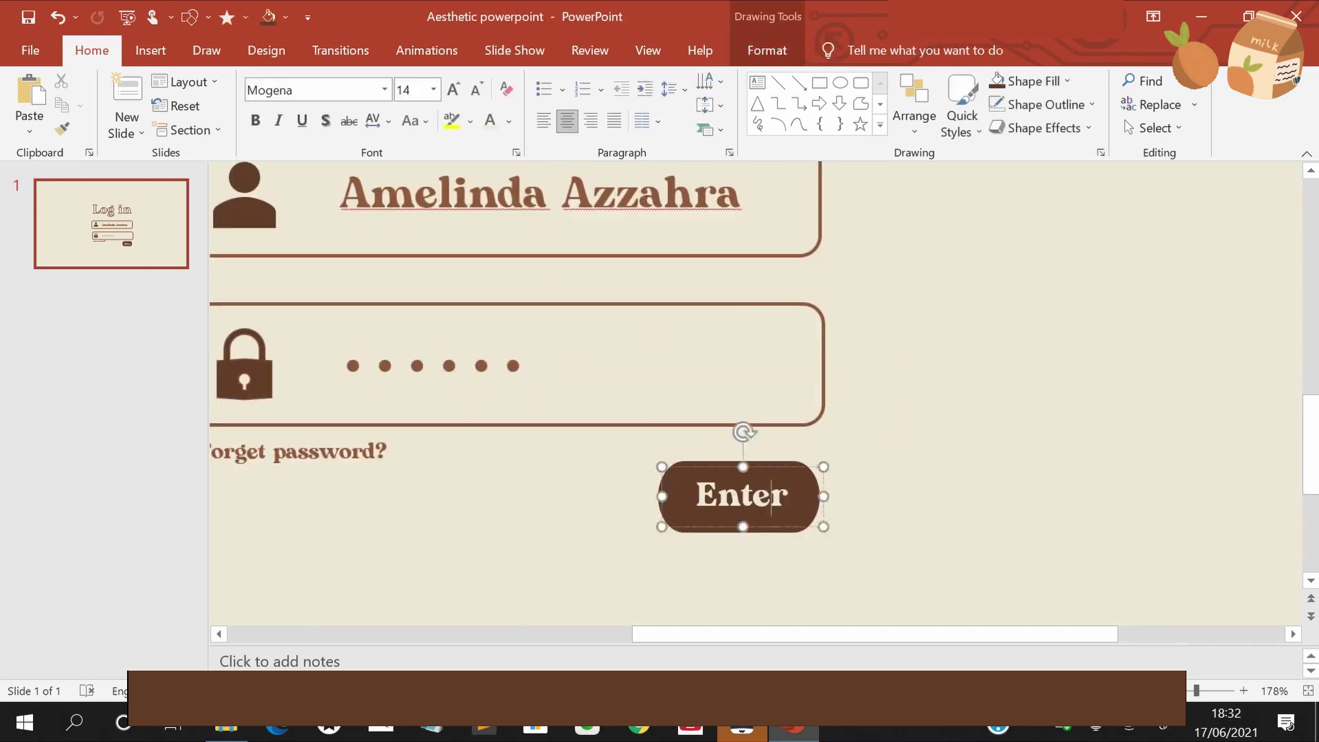
scroll(897, 533, "down", 5)
scroll(892, 530, "up", 5)
- Recolour the person icon a warmer medium brown using custom fill colours
left_click(575, 412)
left_click(655, 81)
left_click(653, 337)
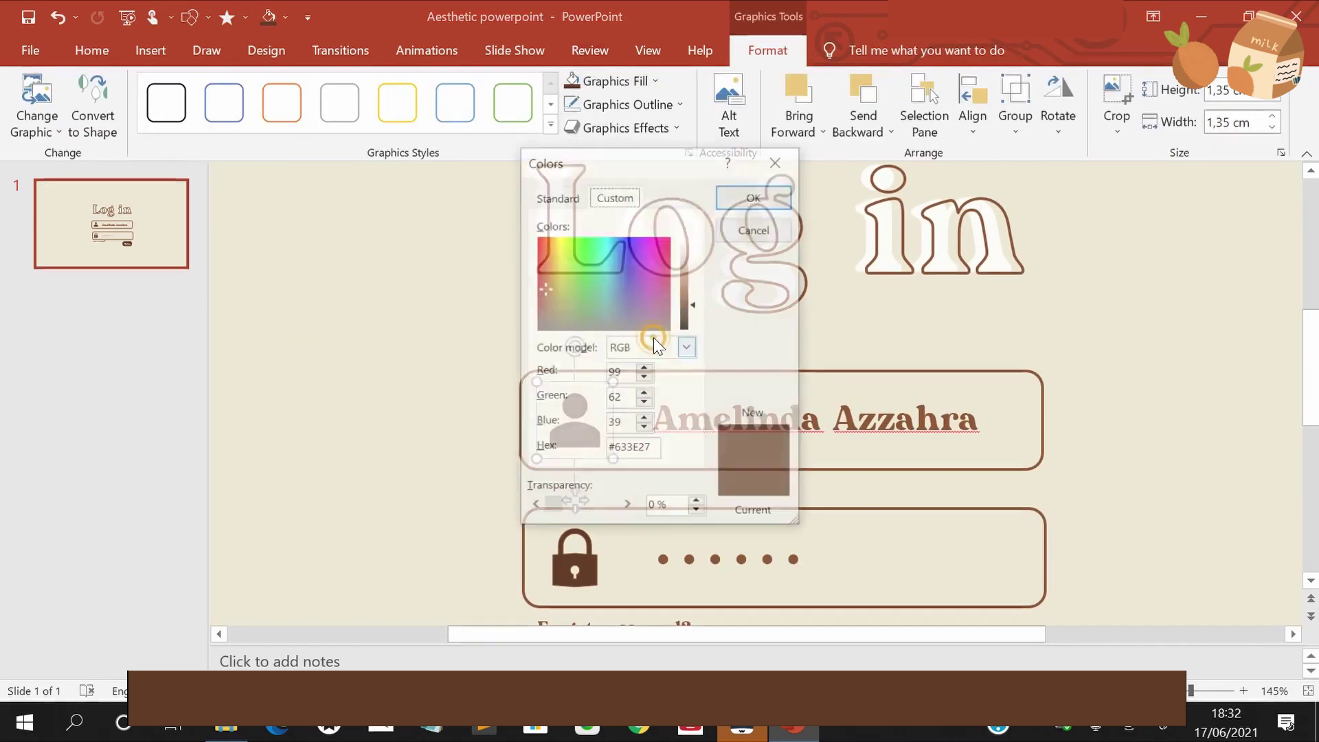
left_click(545, 292)
left_click(755, 196)
scroll(893, 412, "down", 1)
left_click(655, 81)
left_click(667, 336)
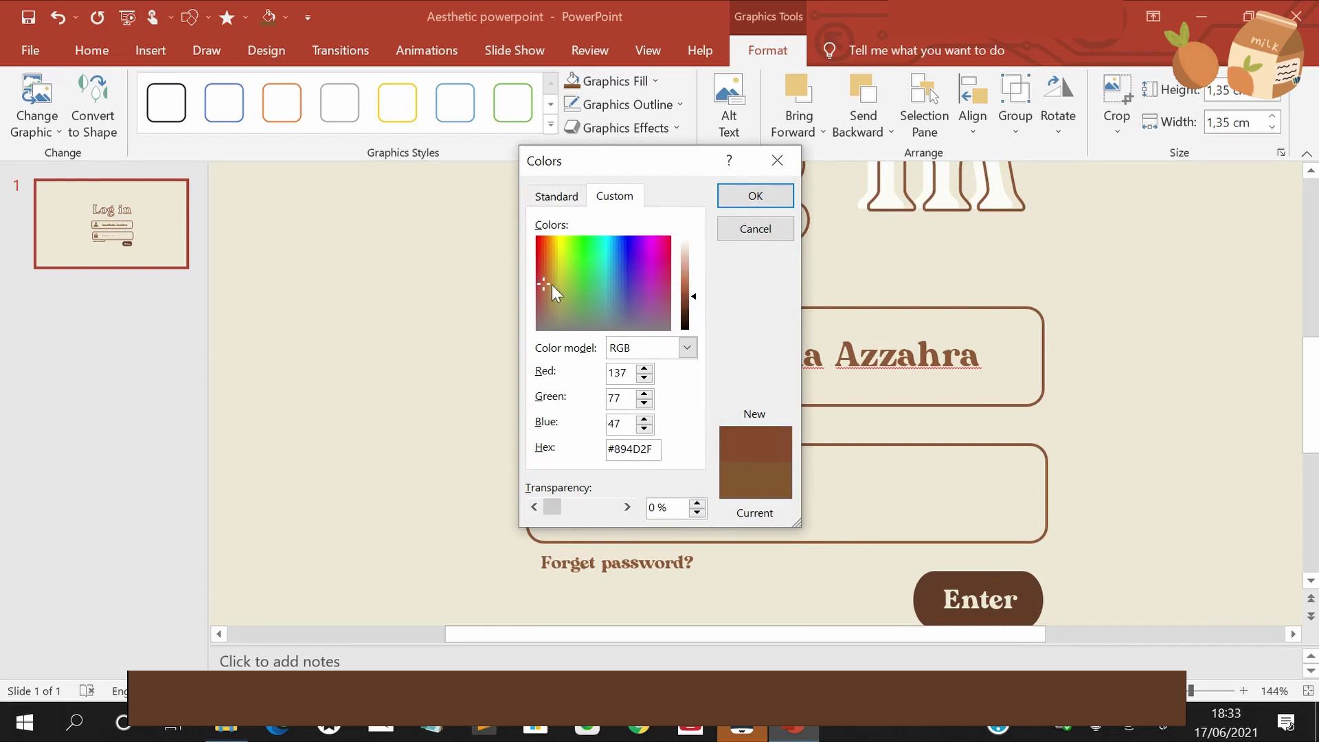
left_click(755, 196)
- Give the Enter button a lighter brown fill
left_click(578, 493)
left_click(929, 600)
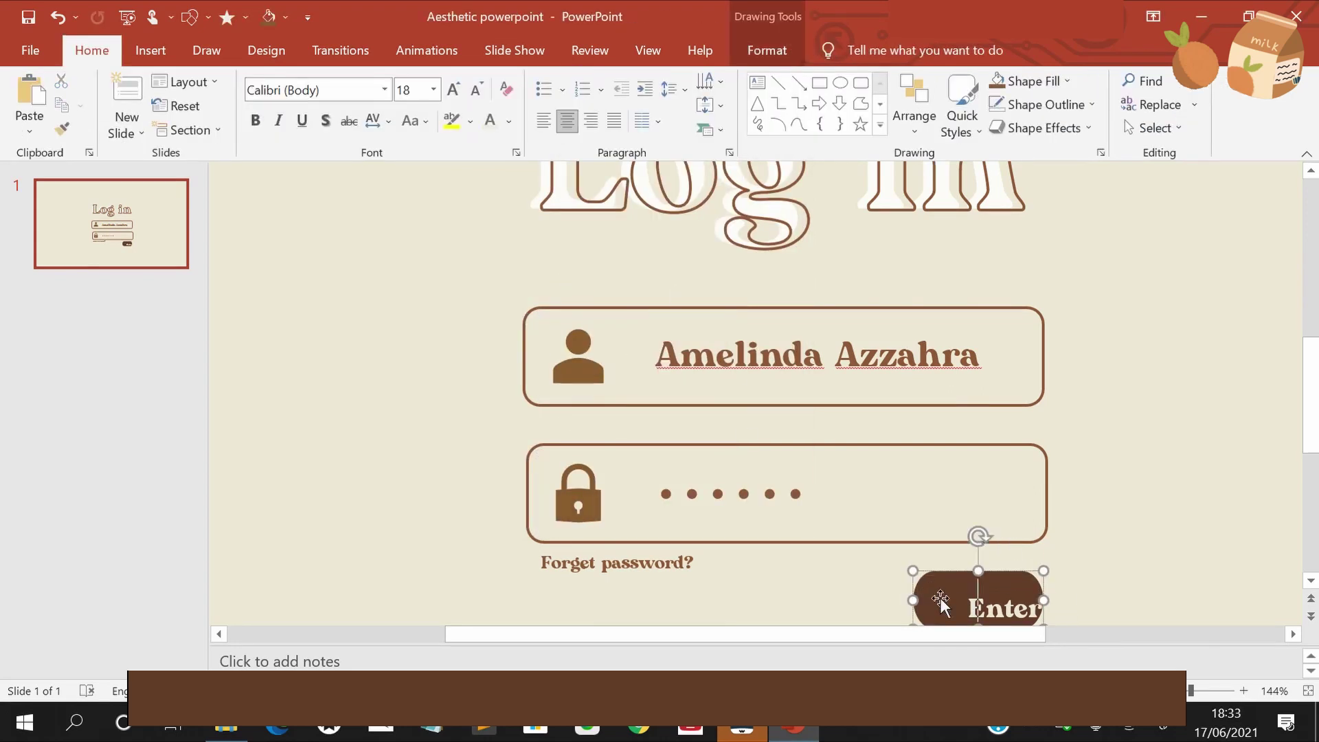
scroll(1001, 563, "down", 1)
scroll(1001, 560, "down", 3)
left_click(452, 329)
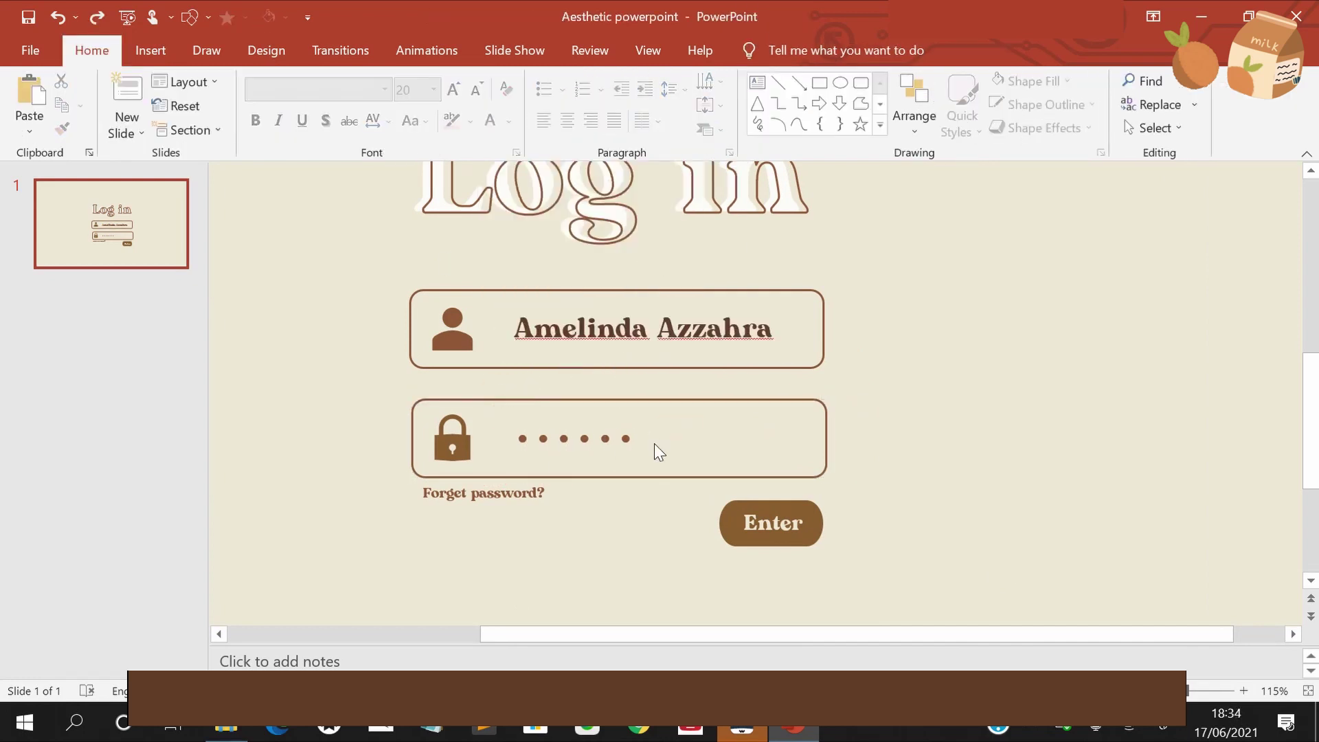
- Insert the ripped-paper image from the 'How to make aesthetic powerpoint' folder
scroll(970, 457, "down", 5)
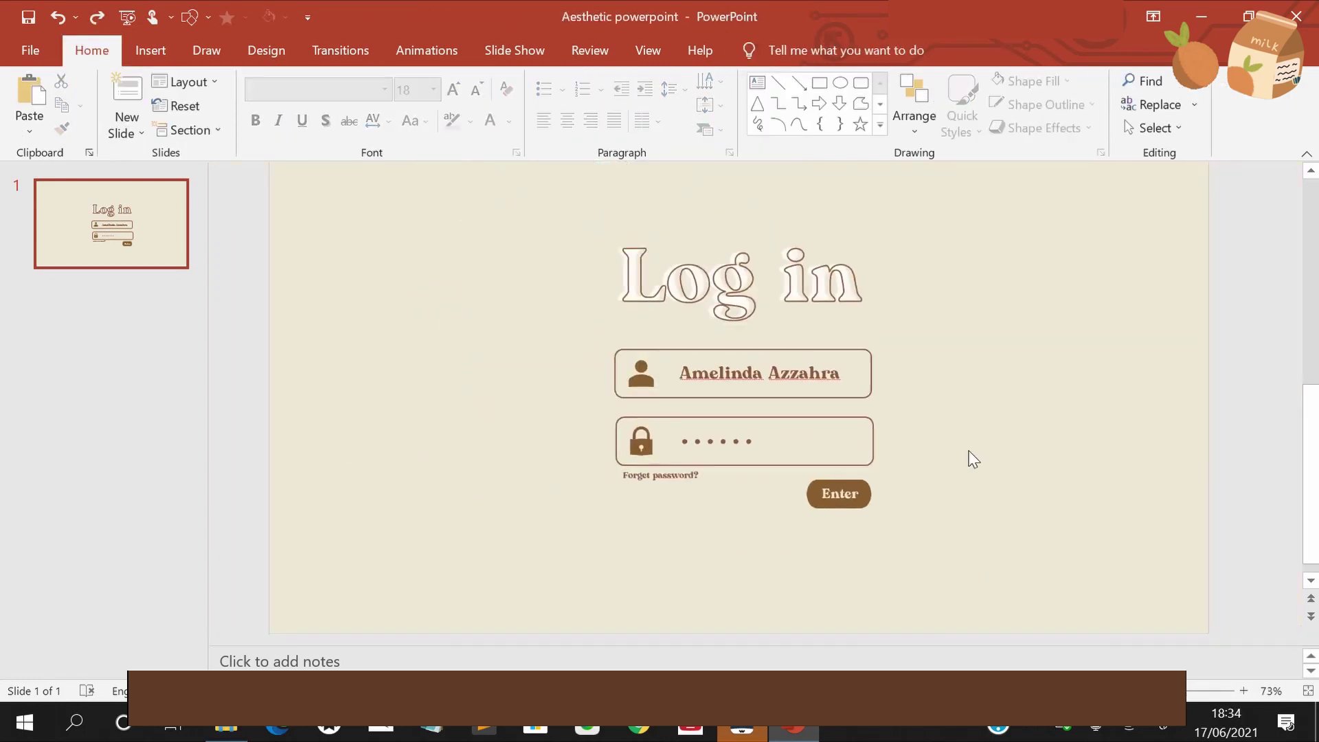
left_click(151, 51)
left_click(147, 110)
left_click(206, 184)
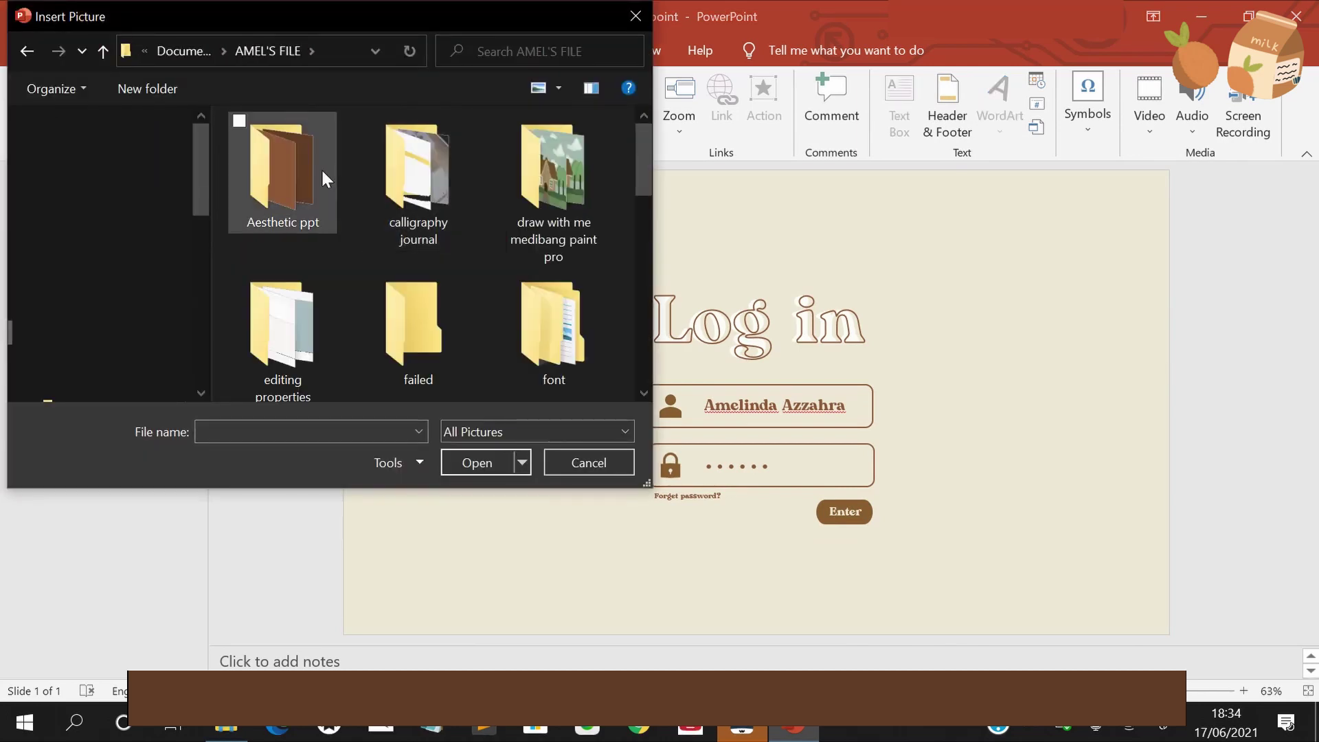
scroll(405, 302, "down", 2)
scroll(526, 163, "down", 2)
double_click(526, 163)
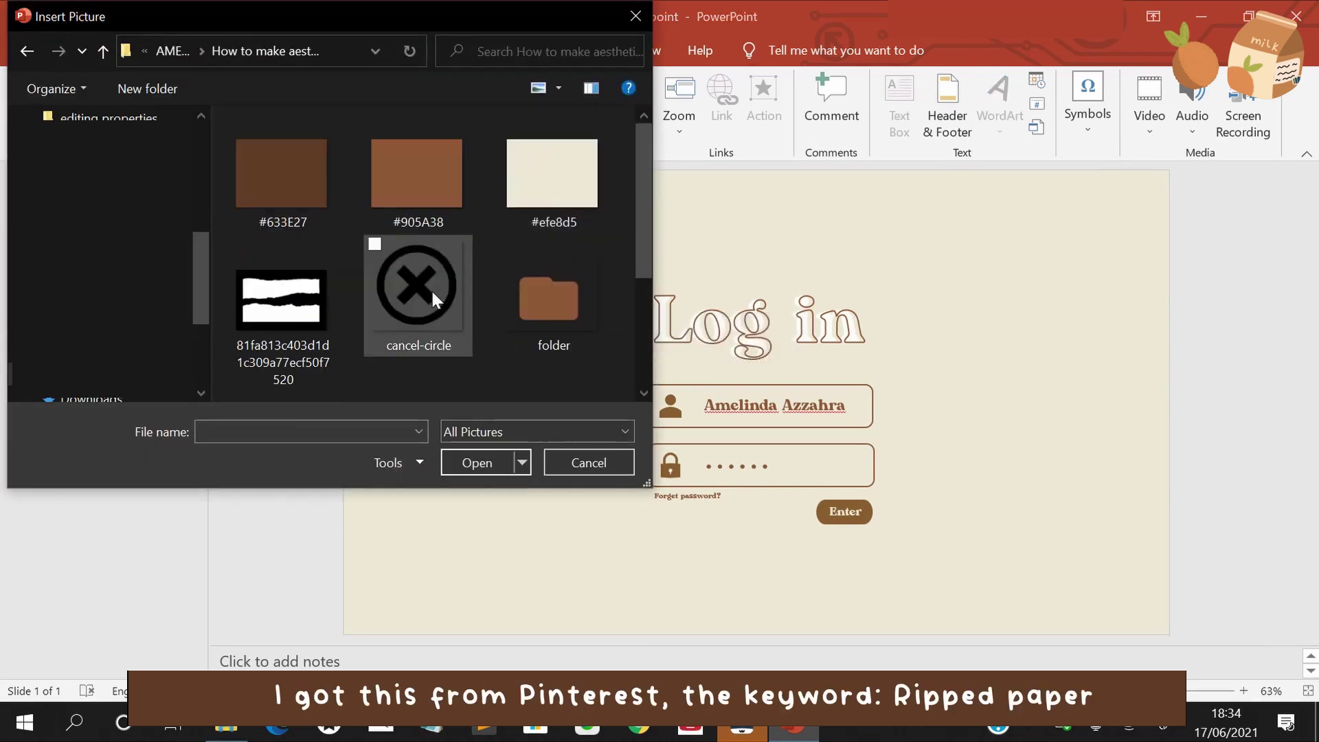
left_click(275, 302)
double_click(274, 303)
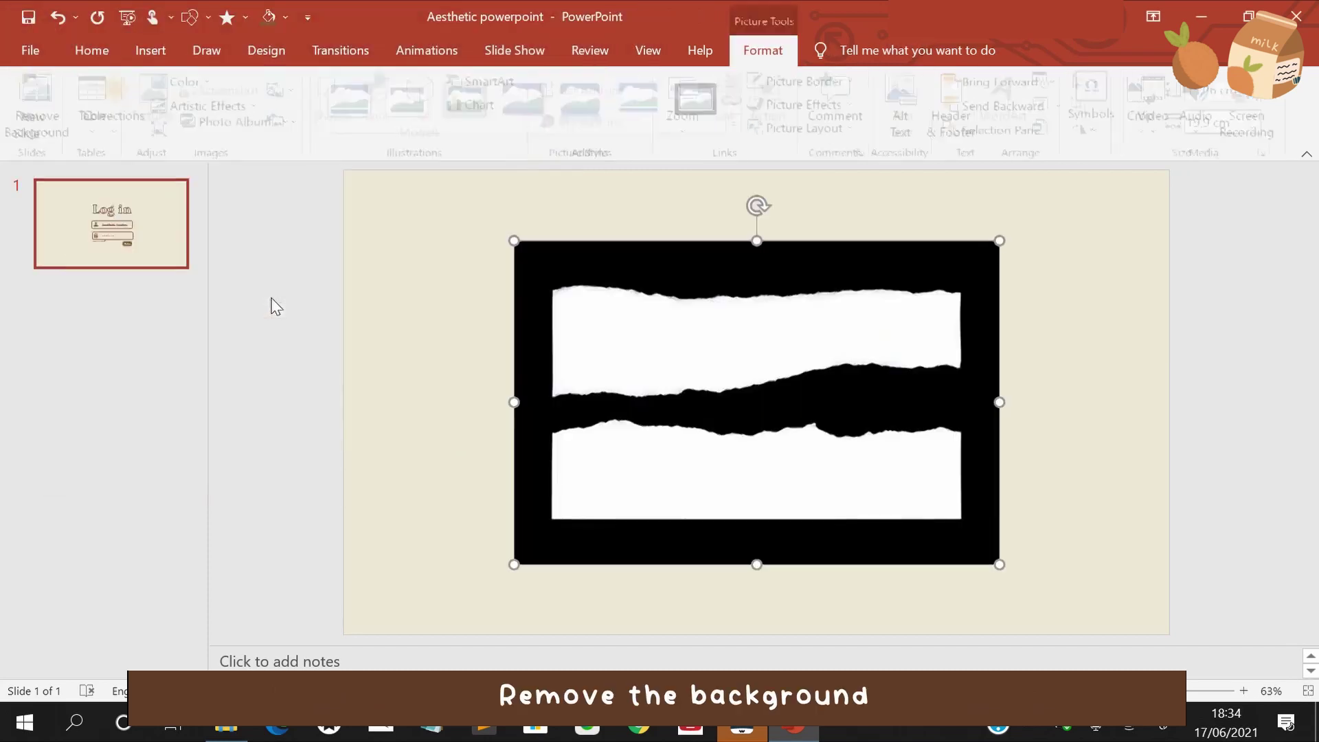
- Remove the image's black background, marking the torn strip to keep
left_click(39, 105)
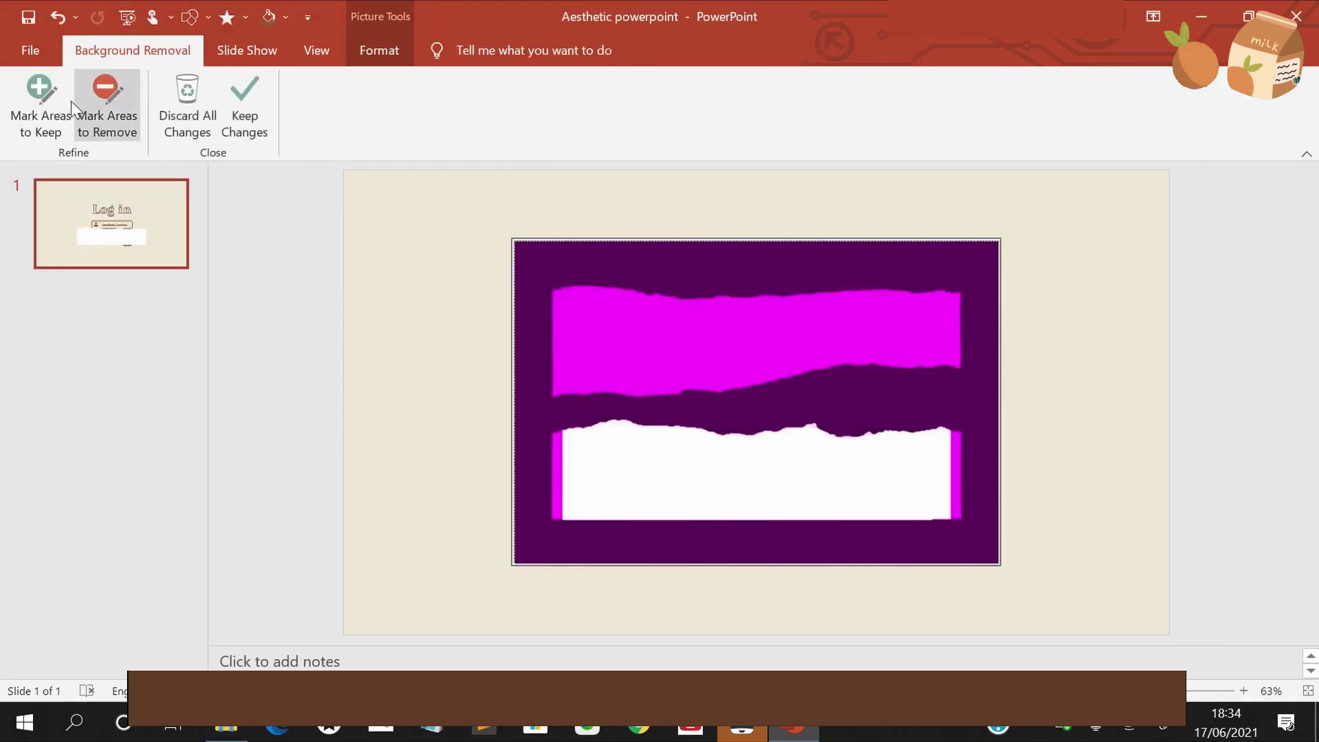
left_click(43, 103)
scroll(48, 104, "up", 5)
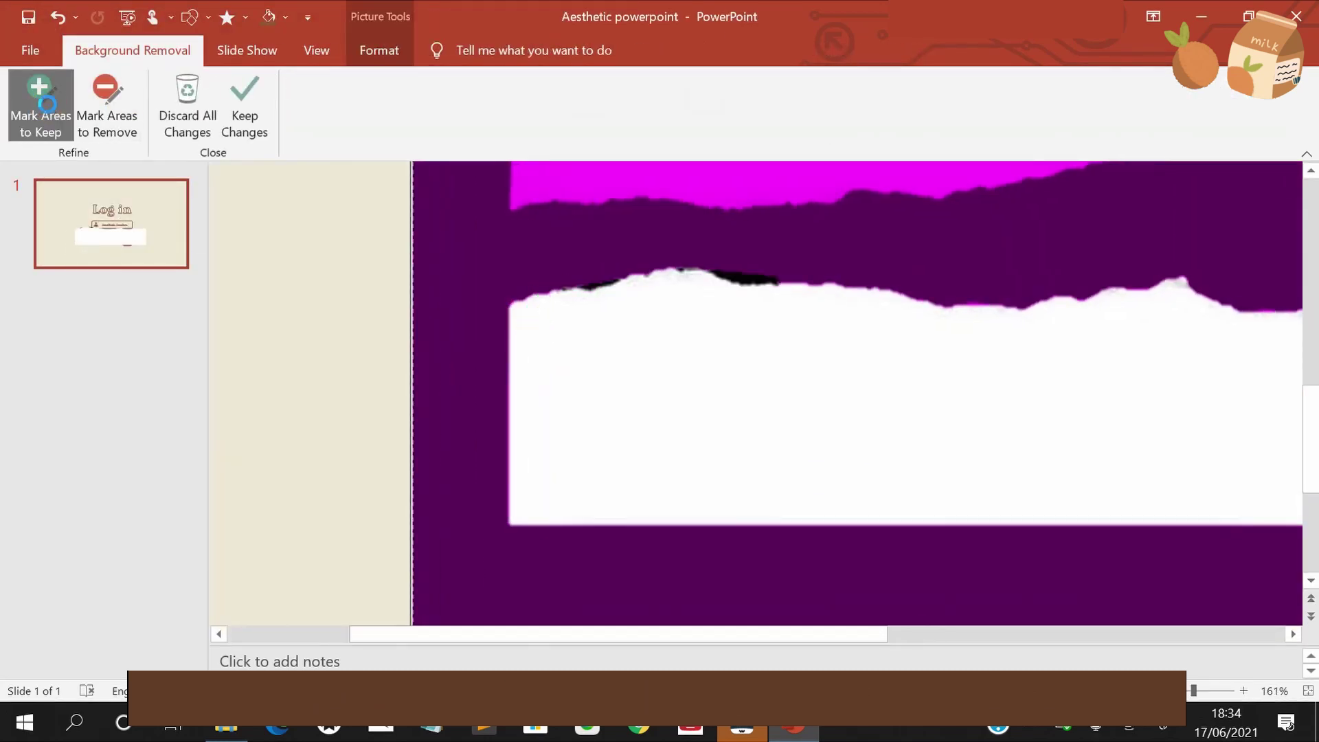
scroll(34, 110, "up", 3)
scroll(35, 109, "up", 2)
scroll(34, 110, "down", 5)
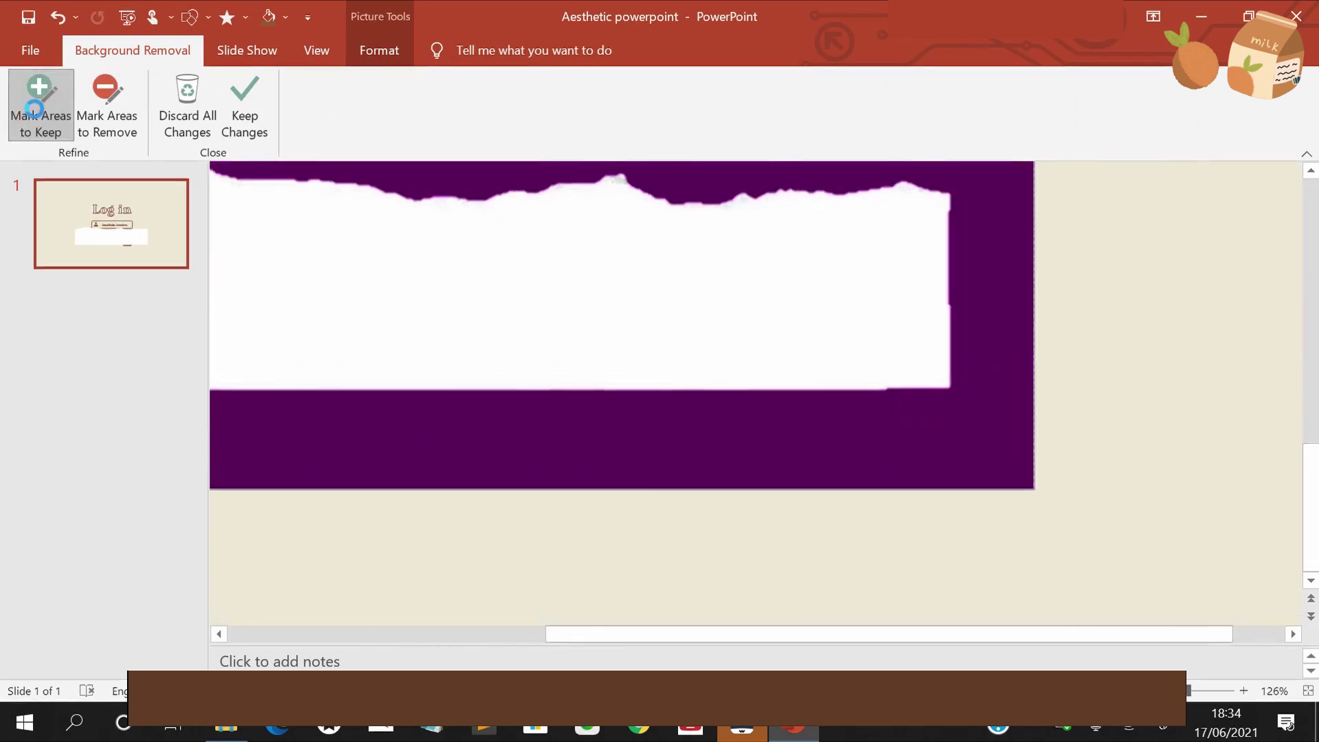
left_click(245, 110)
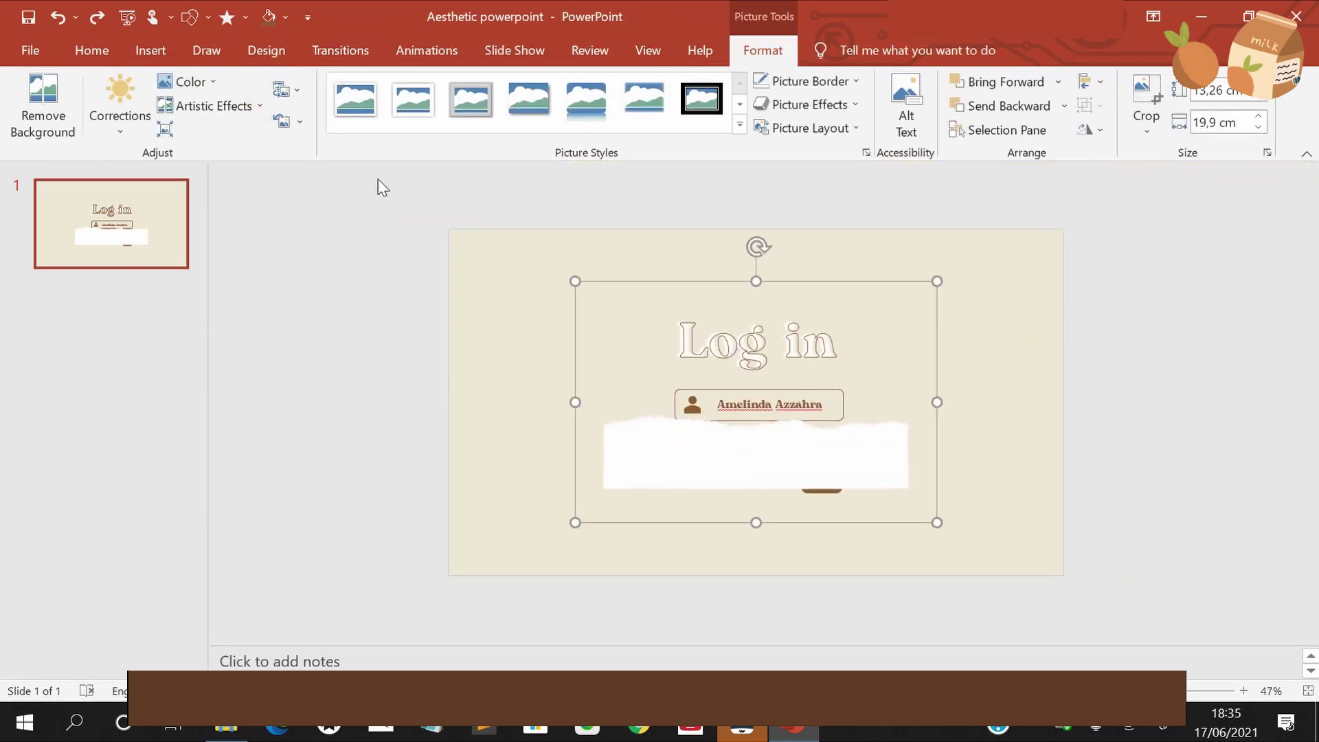
- Move the torn-paper picture to the slide's bottom-left and crop in all four edges
left_click_drag(678, 470, 512, 566)
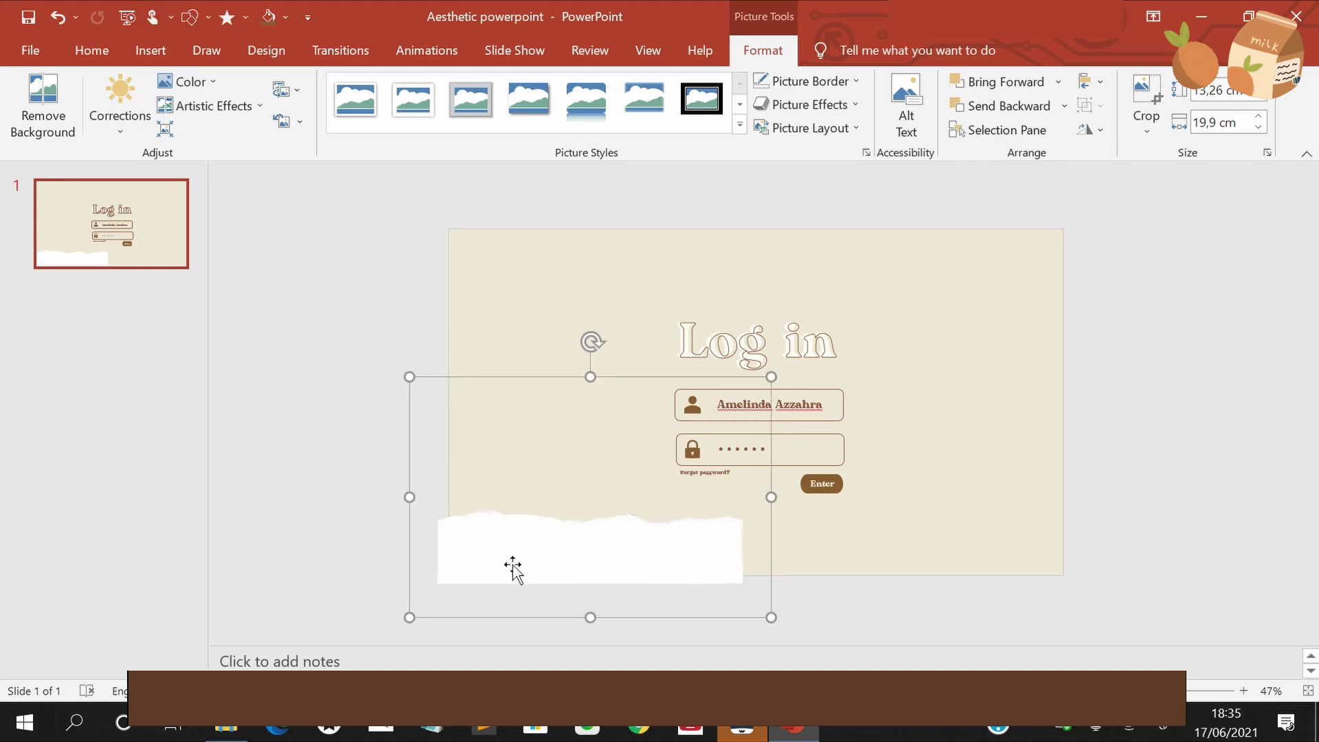
left_click(1144, 104)
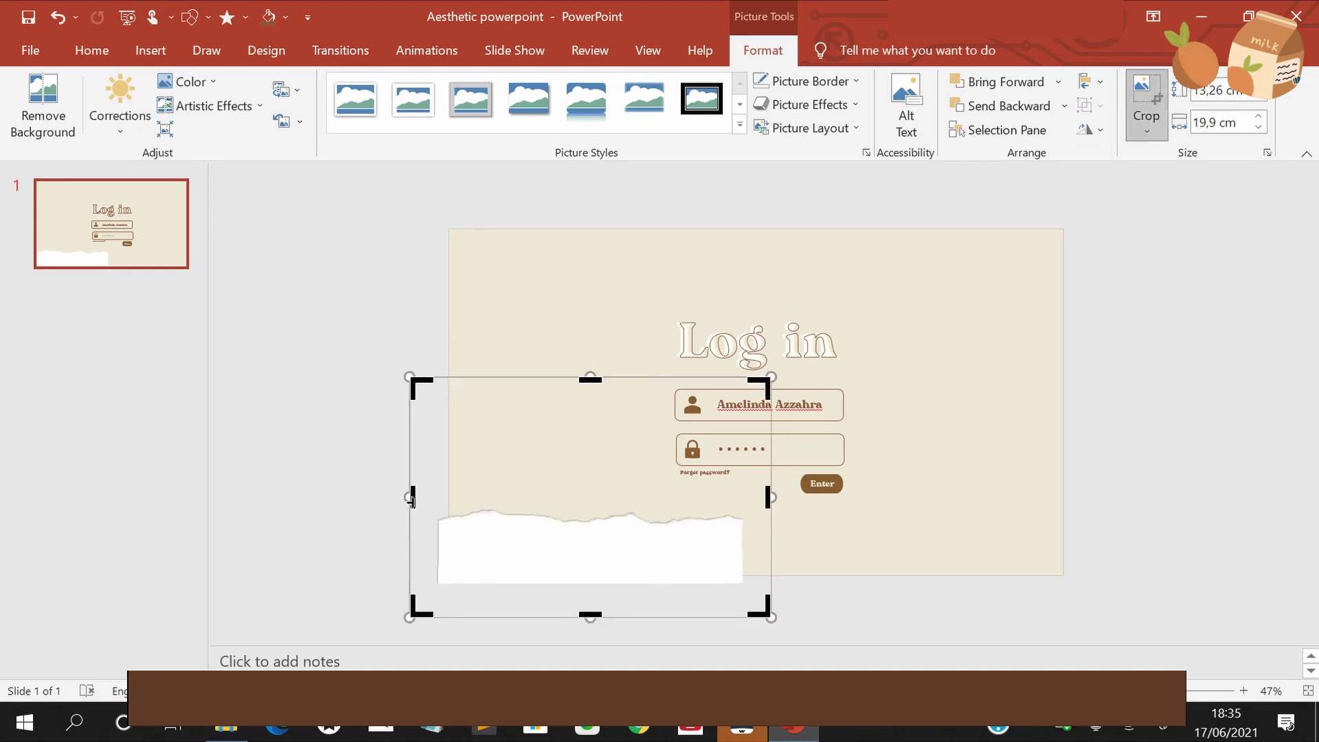
left_click_drag(409, 496, 449, 497)
left_click_drag(589, 377, 612, 492)
left_click_drag(766, 555, 743, 555)
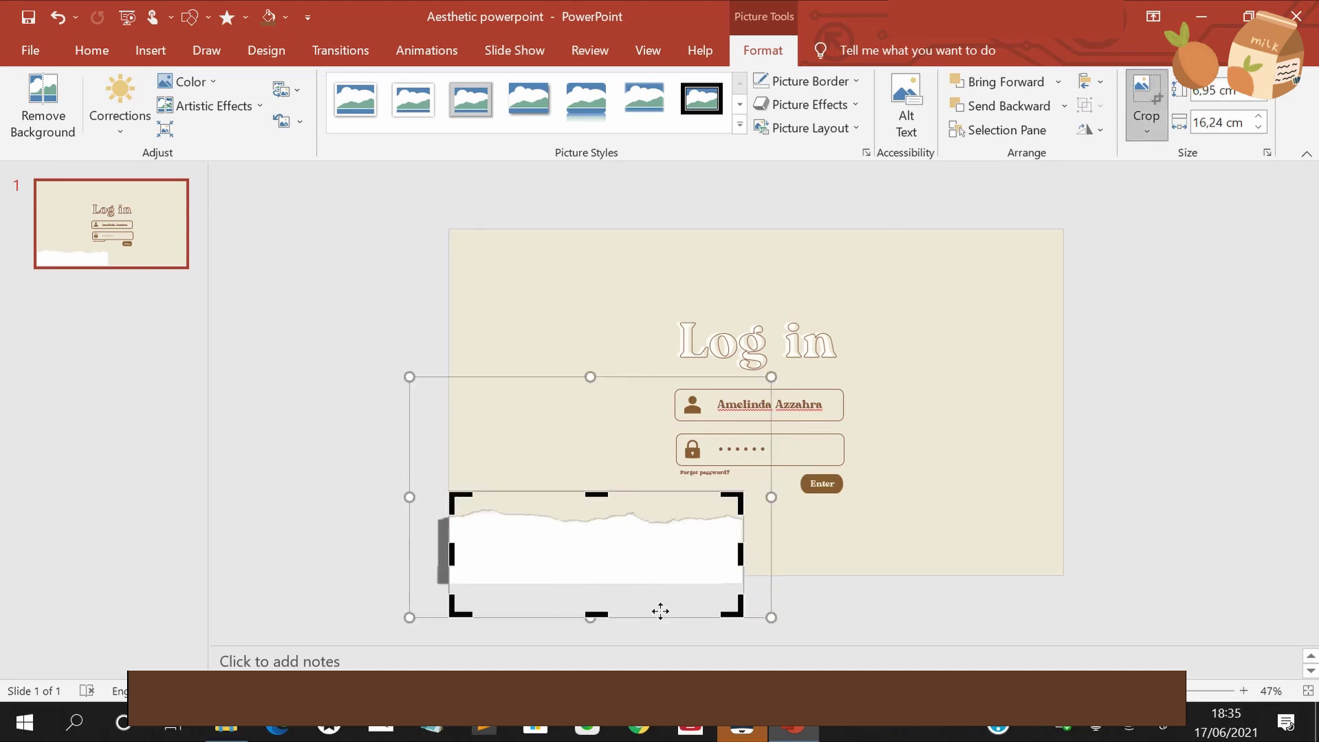
mouse_move(660, 610)
left_mouse_down()
mouse_move(660, 575)
mouse_move(944, 558)
left_mouse_up()
key("Escape")
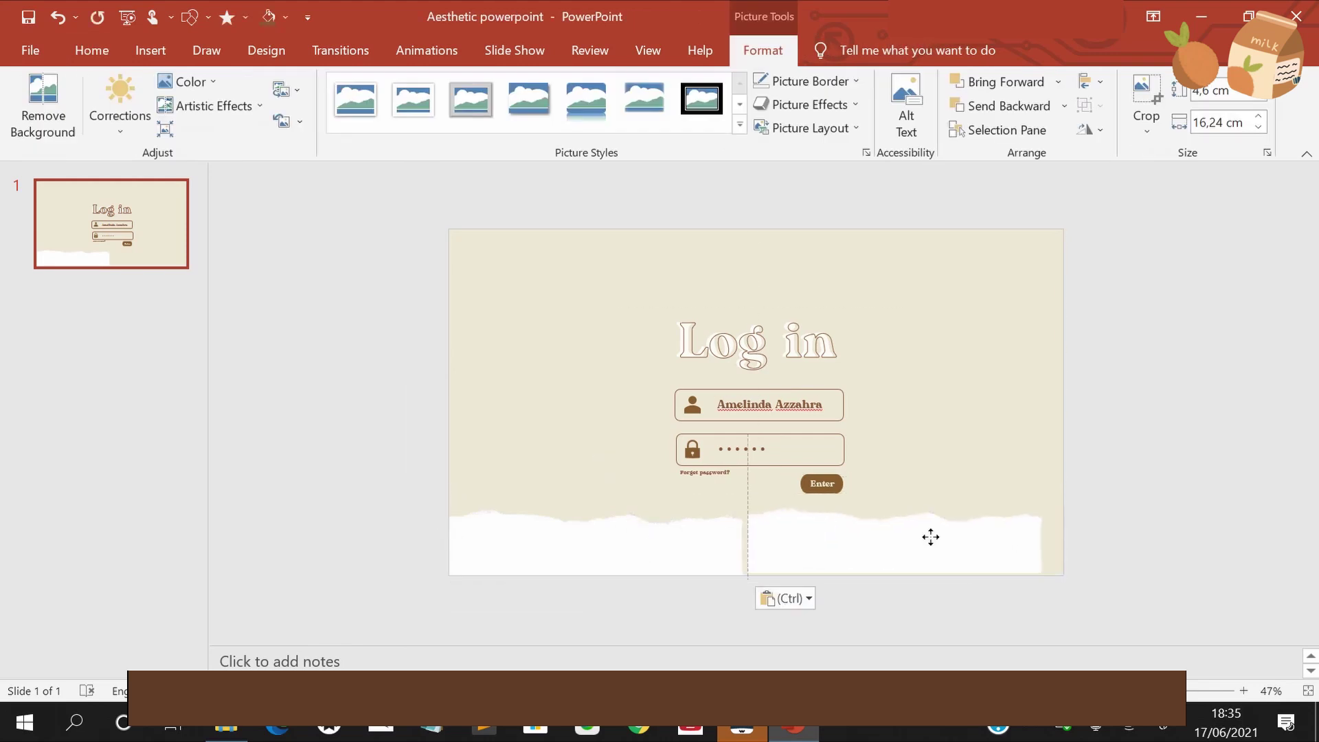
- Flip the torn-paper copy horizontally, place it at bottom-right, and crop it to a thin strip
left_click(1091, 129)
left_click(1142, 229)
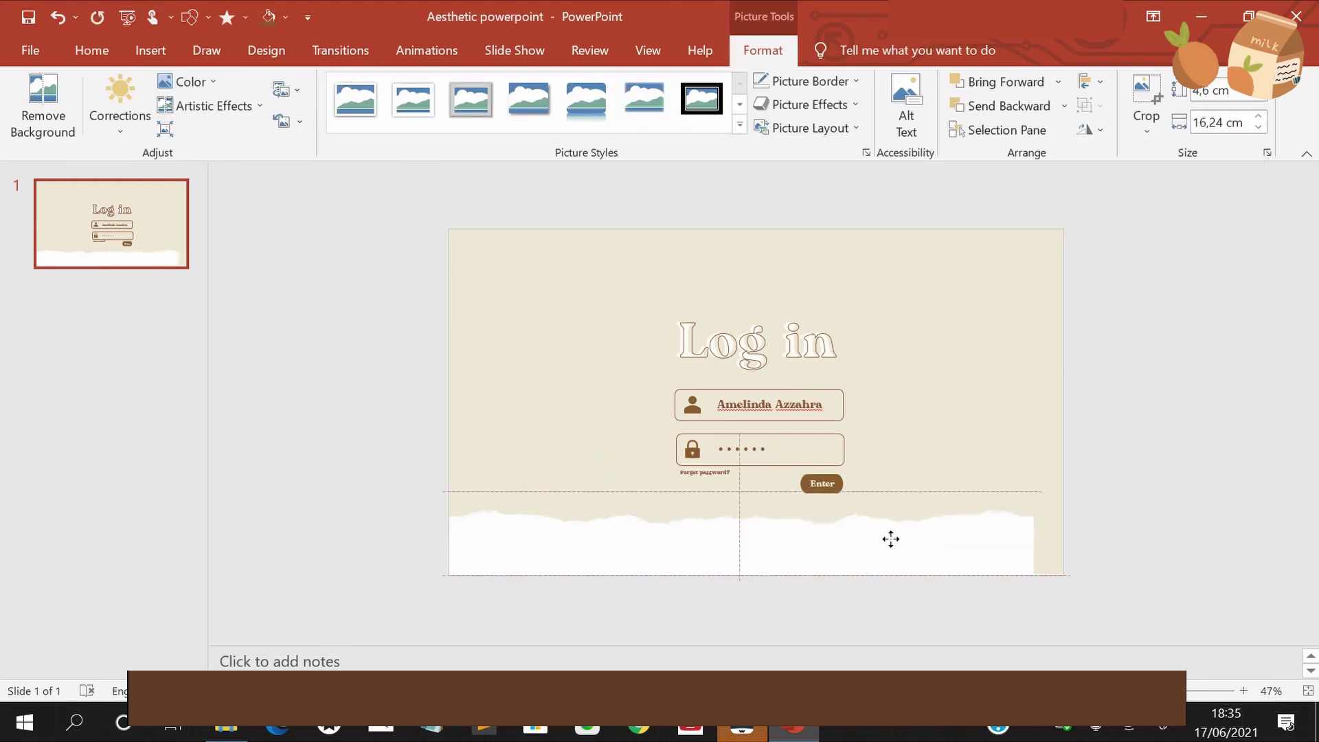
mouse_move(912, 551)
left_mouse_down()
mouse_move(1125, 548)
mouse_move(1038, 540)
left_mouse_up()
left_click(1146, 103)
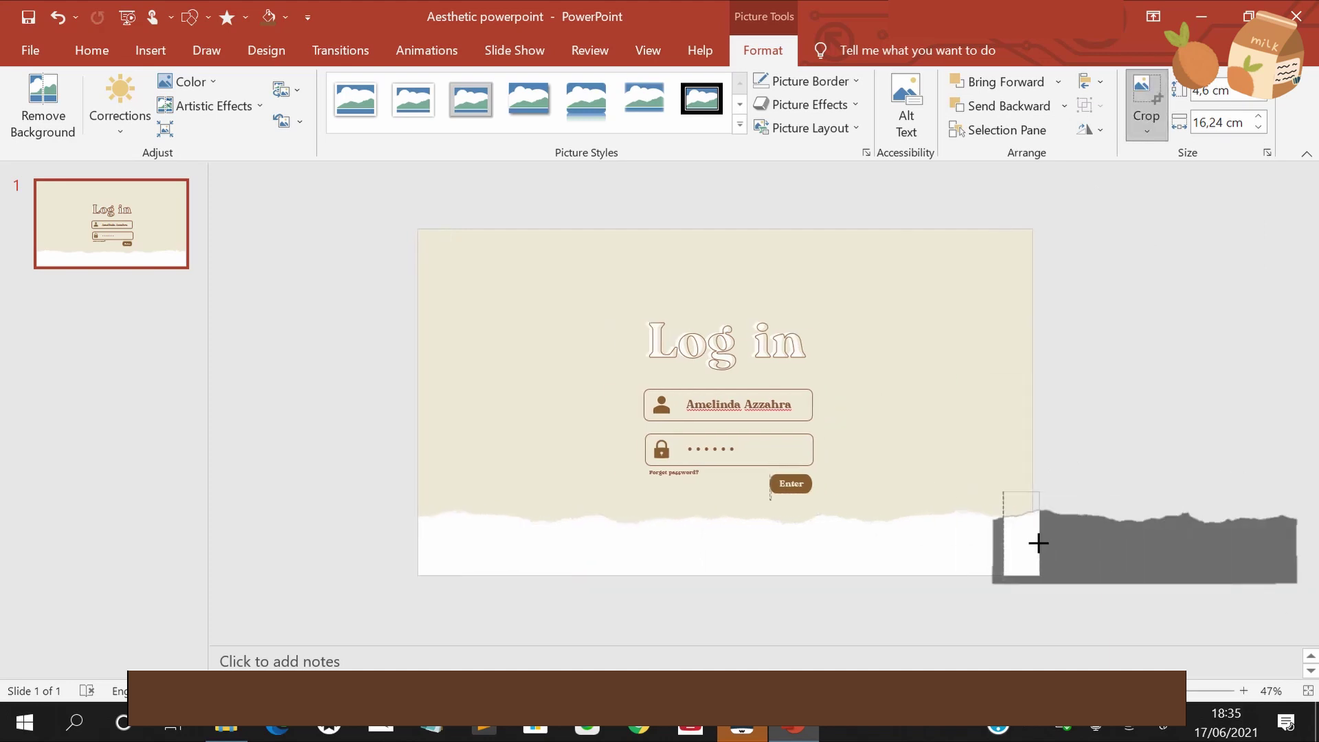
left_click(1072, 357)
left_click(1050, 531)
- Move one torn-paper piece up to the top-left of the login slide
scroll(1051, 531, "up", 7)
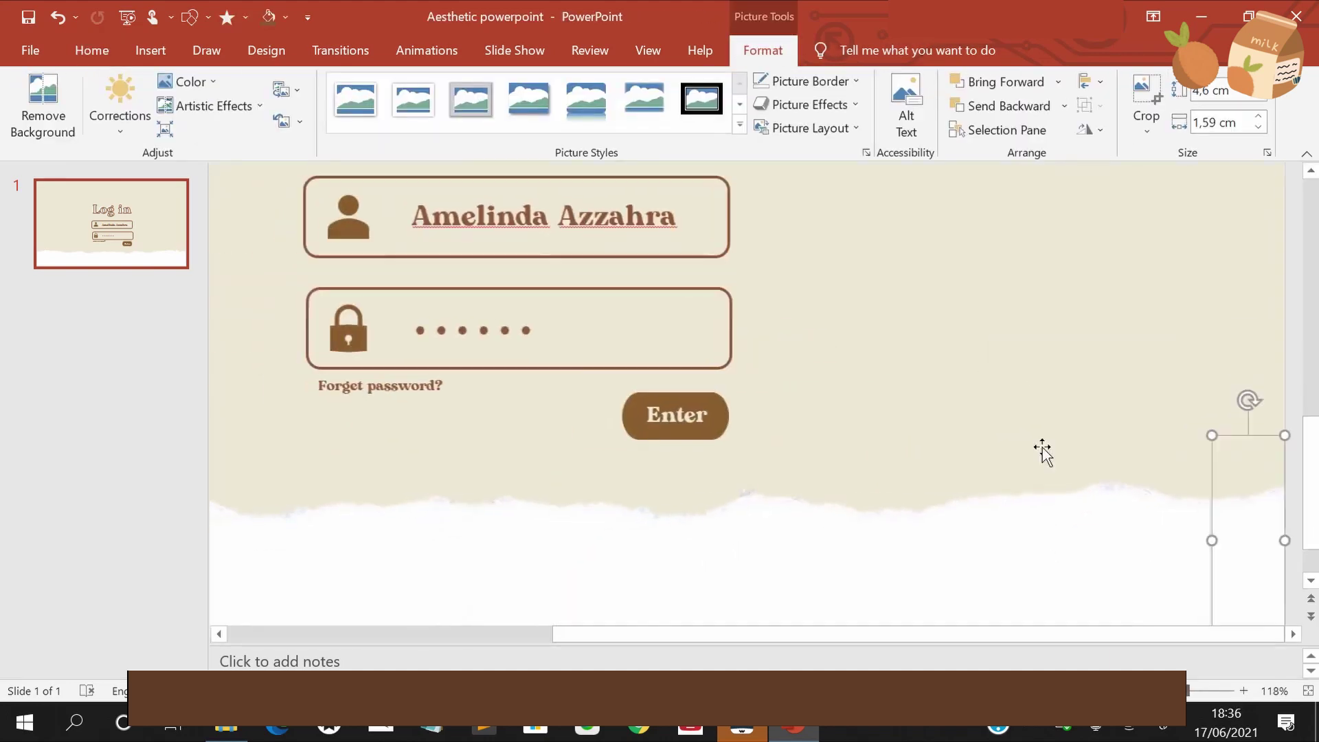
key("Escape")
left_click(1252, 553)
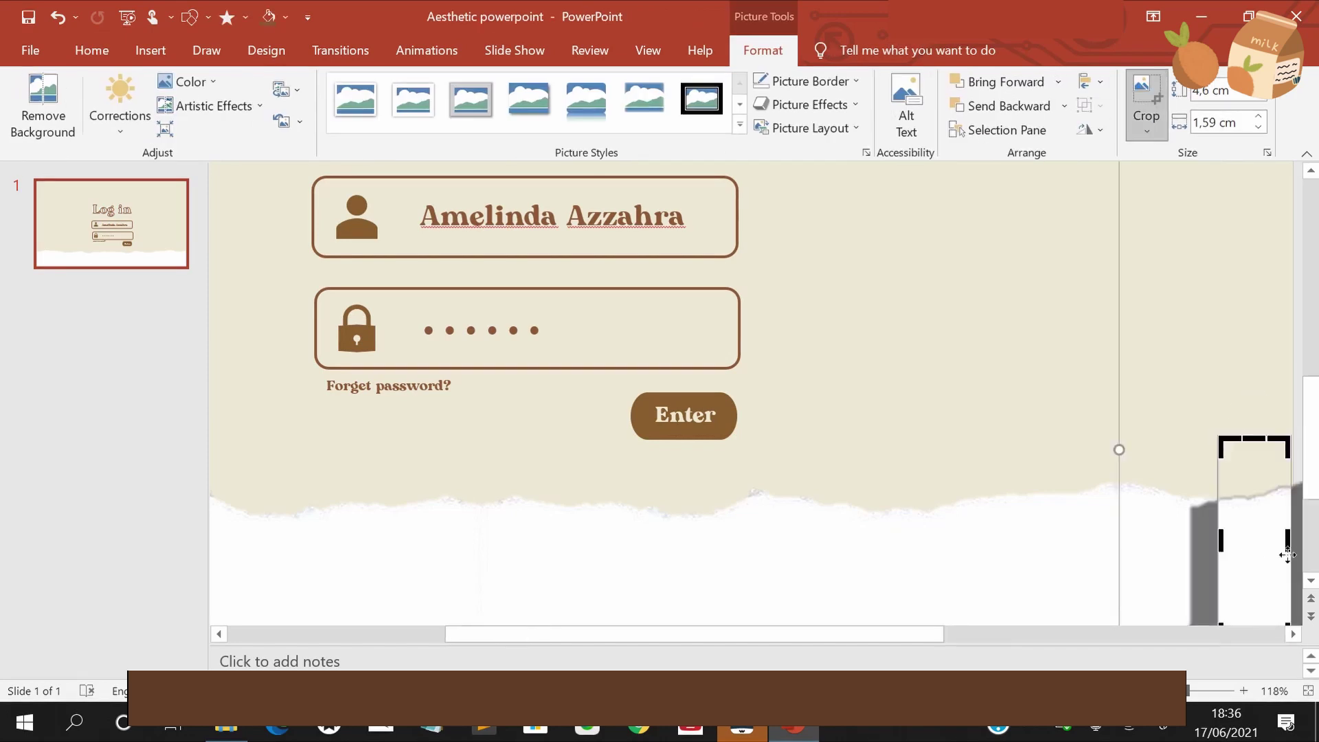
left_click(1044, 379)
scroll(1050, 381, "down", 7)
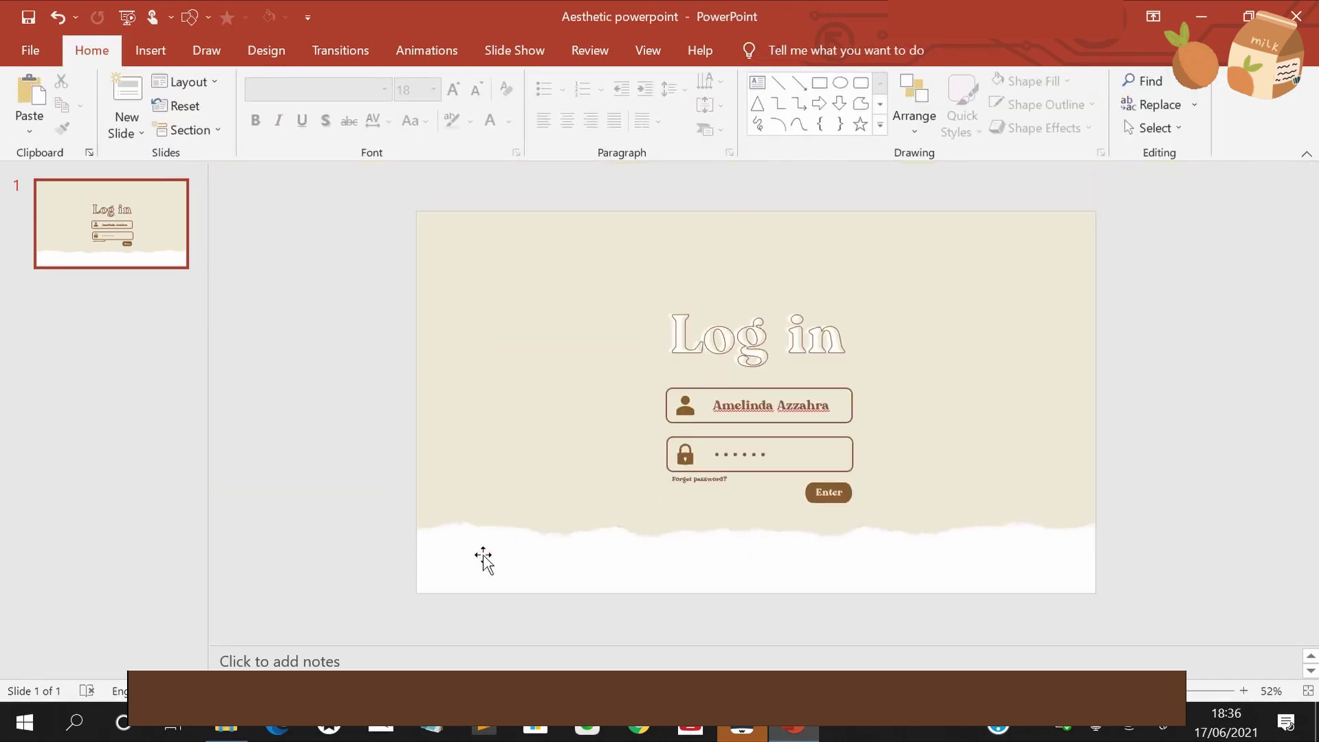
left_click_drag(483, 560, 539, 327)
- Flip the top torn paper vertically, then paste a strip copy, flip it, and move it to the top
left_click(1089, 129)
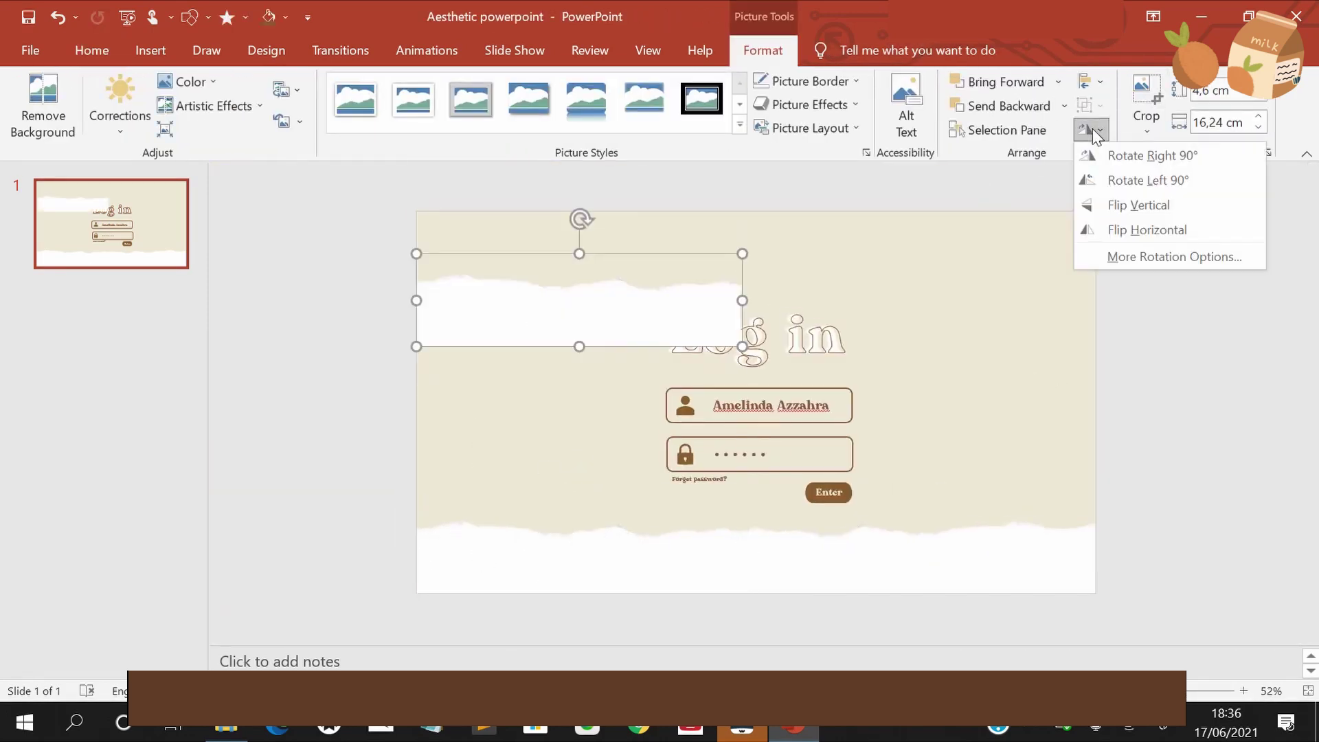
left_click(1117, 205)
key("ctrl+v")
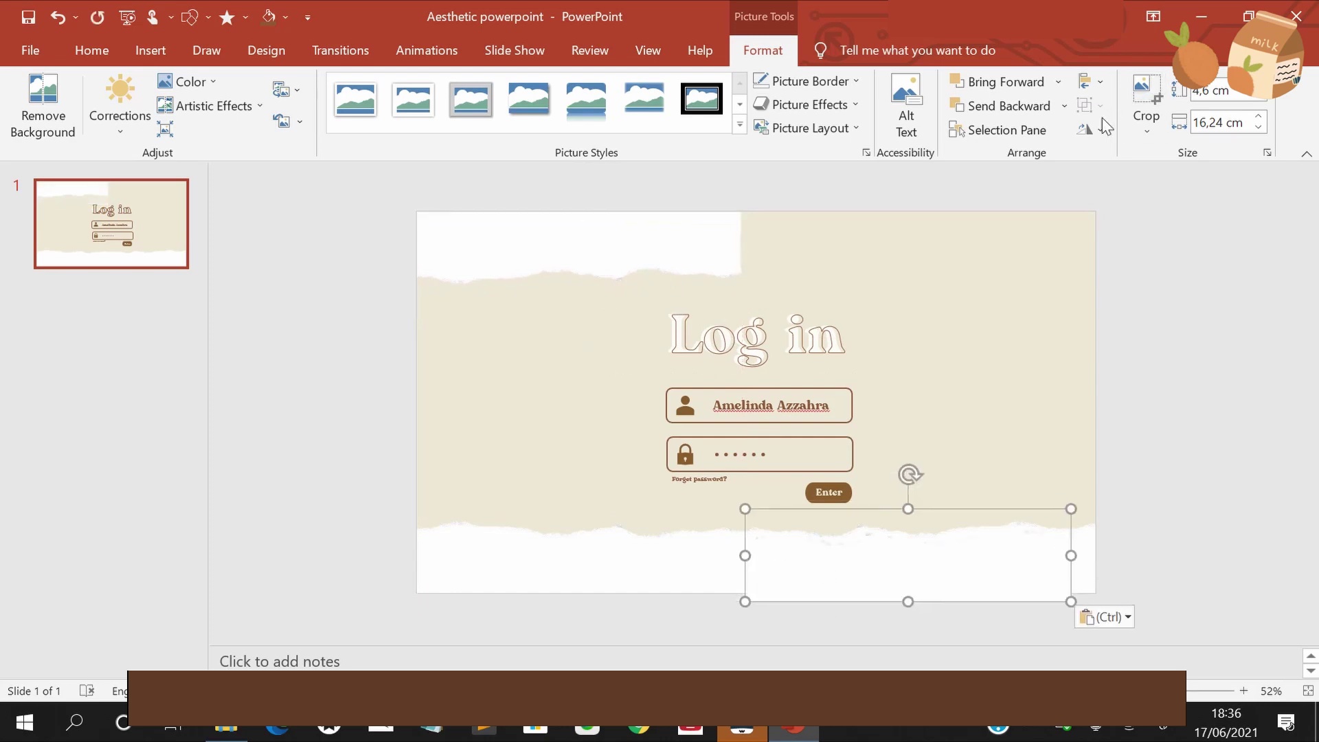
left_click(1105, 126)
left_click(1134, 206)
left_click_drag(913, 534, 912, 234)
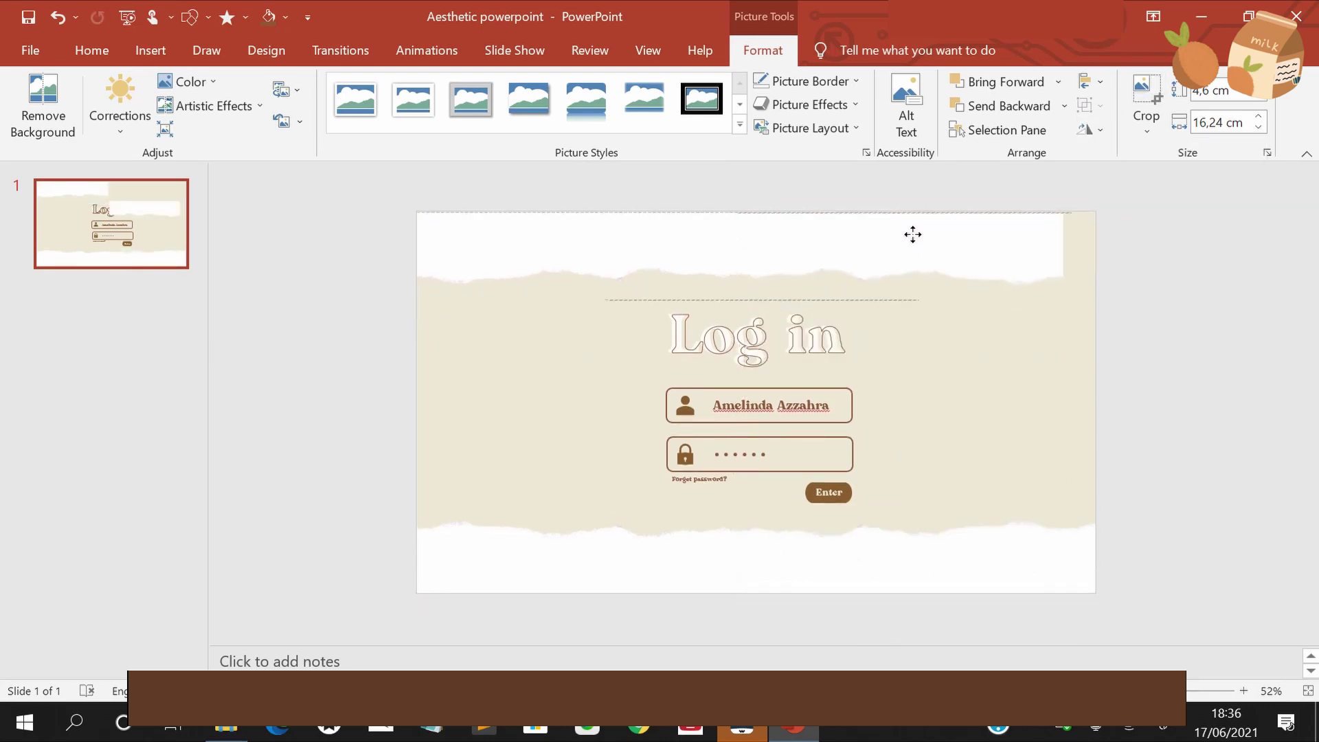
- Copy the small bottom-right torn piece, move it to the upper right, and flip it vertically
left_click(1077, 551)
left_click(1089, 129)
left_click(1159, 223)
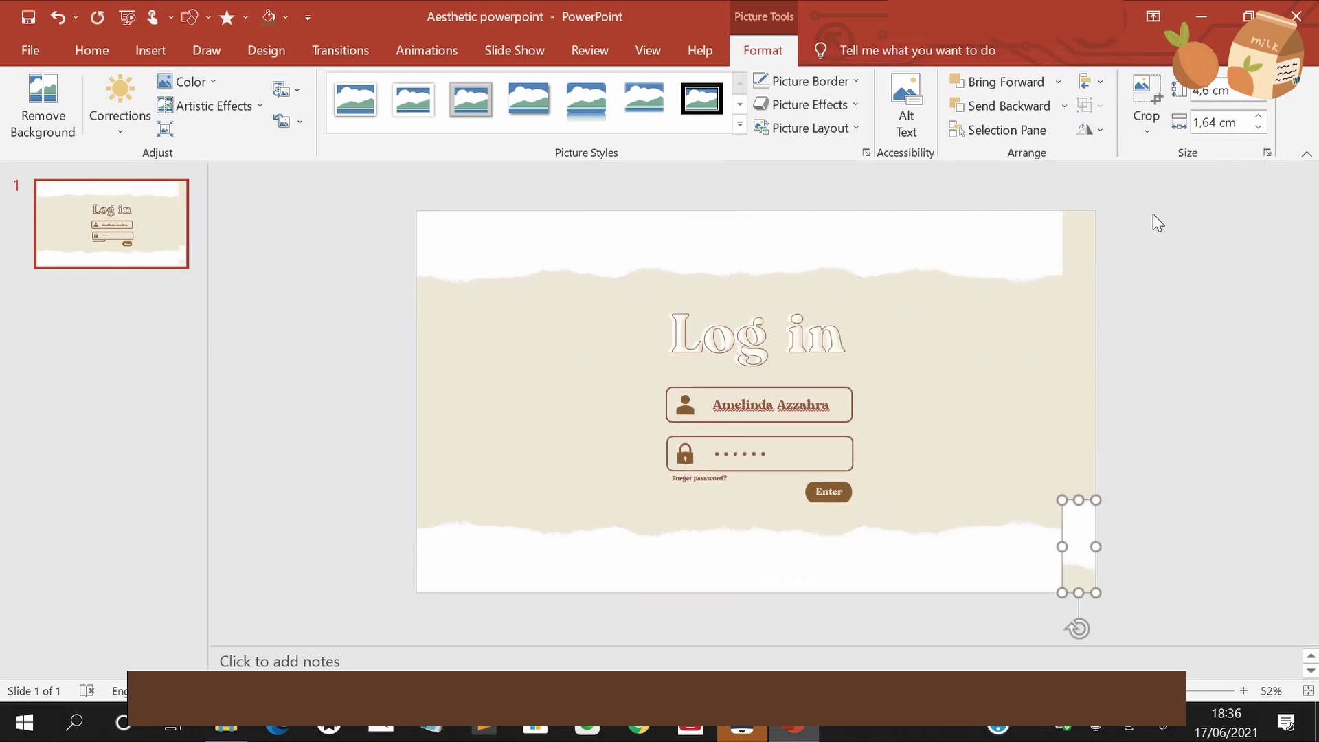
key("ctrl+v")
mouse_move(1082, 550)
left_mouse_down()
mouse_move(1065, 376)
mouse_move(1083, 227)
left_mouse_up()
left_click(1089, 129)
left_click(1138, 205)
left_click(1024, 398)
scroll(621, 248, "up", 7)
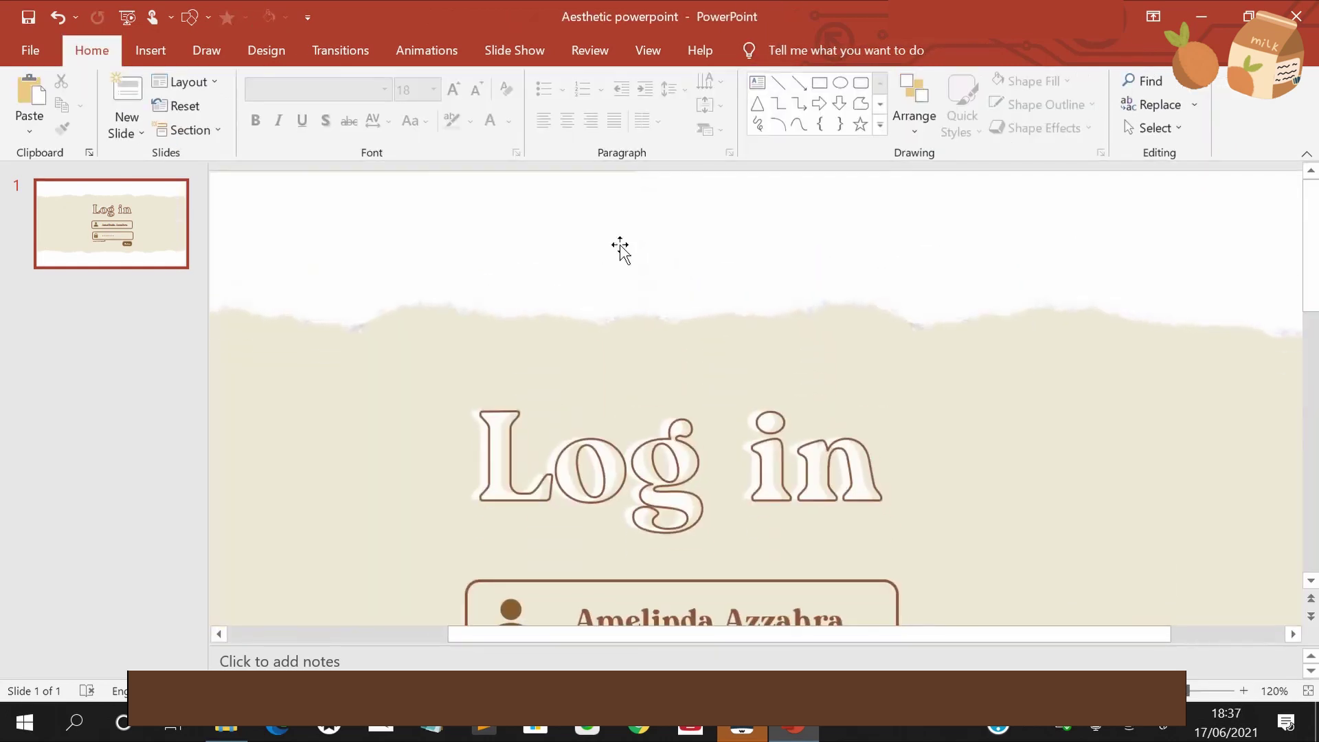
left_click(550, 233)
scroll(550, 234, "down", 7)
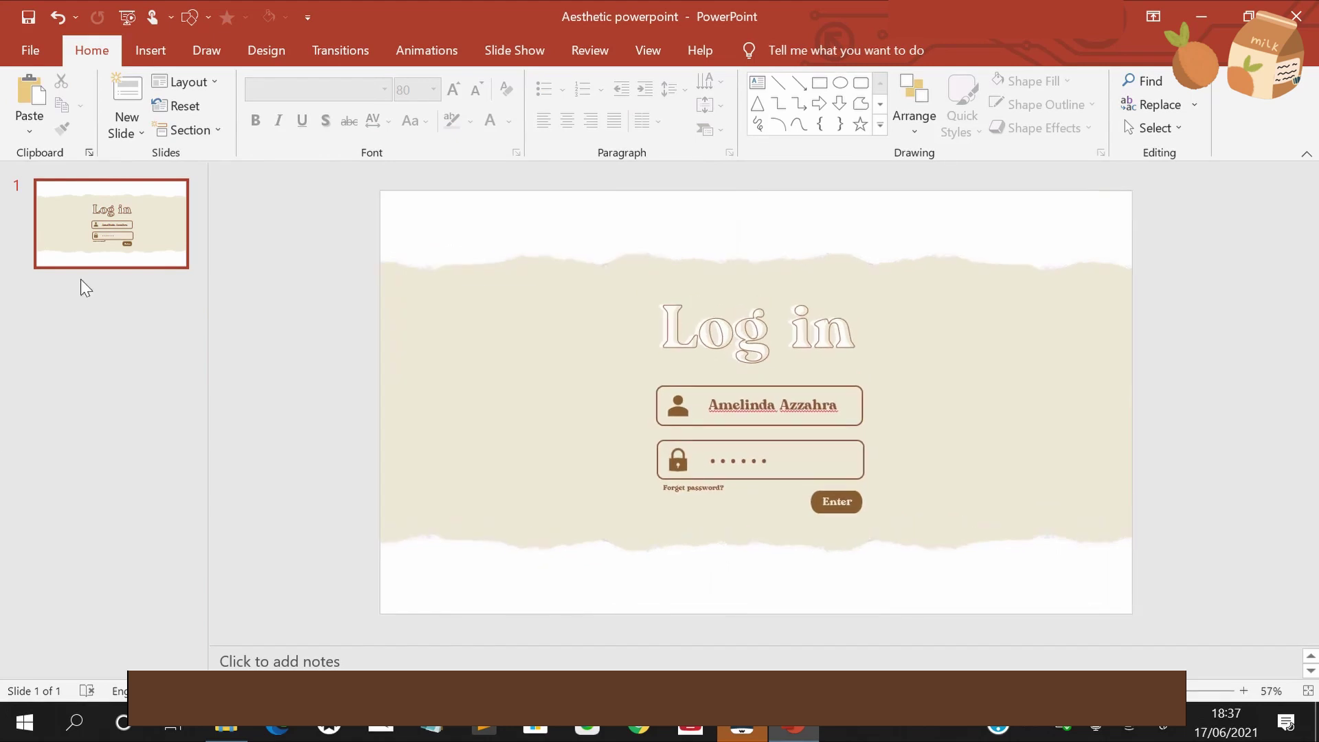
- Add a blank second slide with its title and content placeholders removed
key("Return")
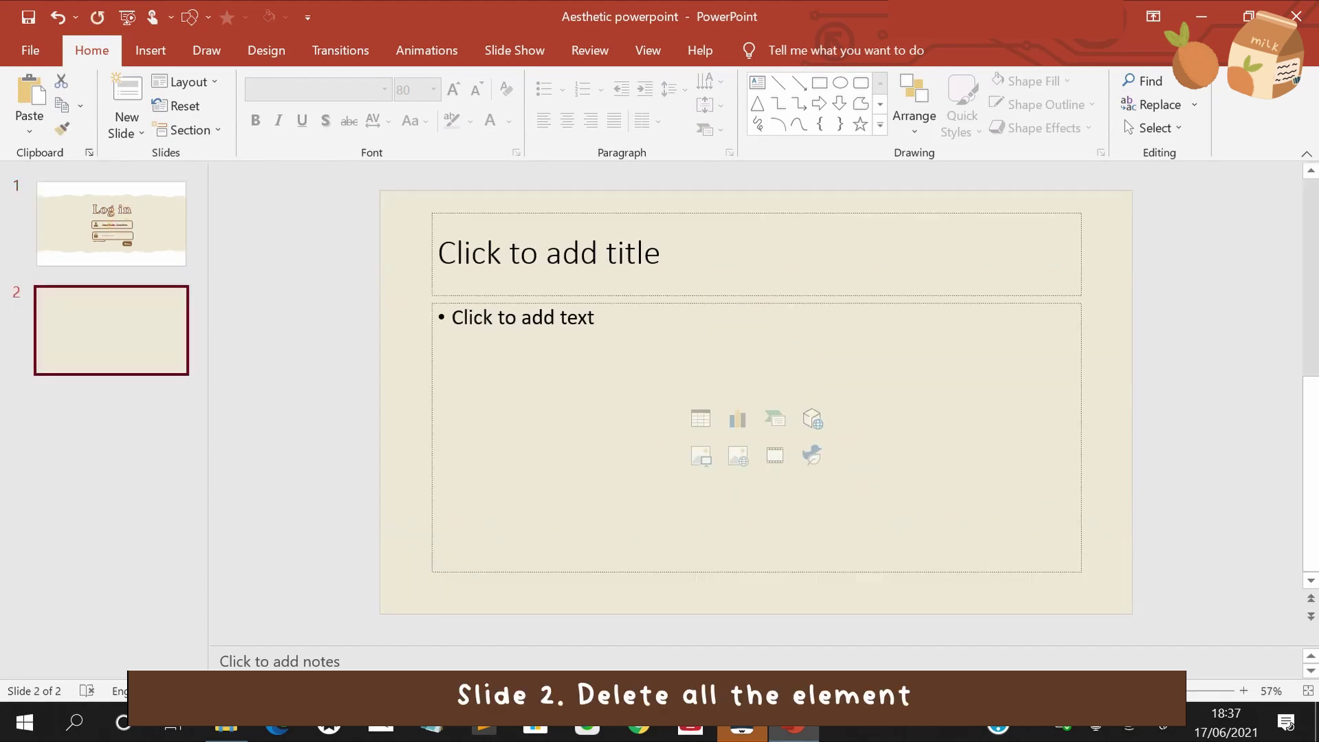
left_click(433, 354)
key("Delete")
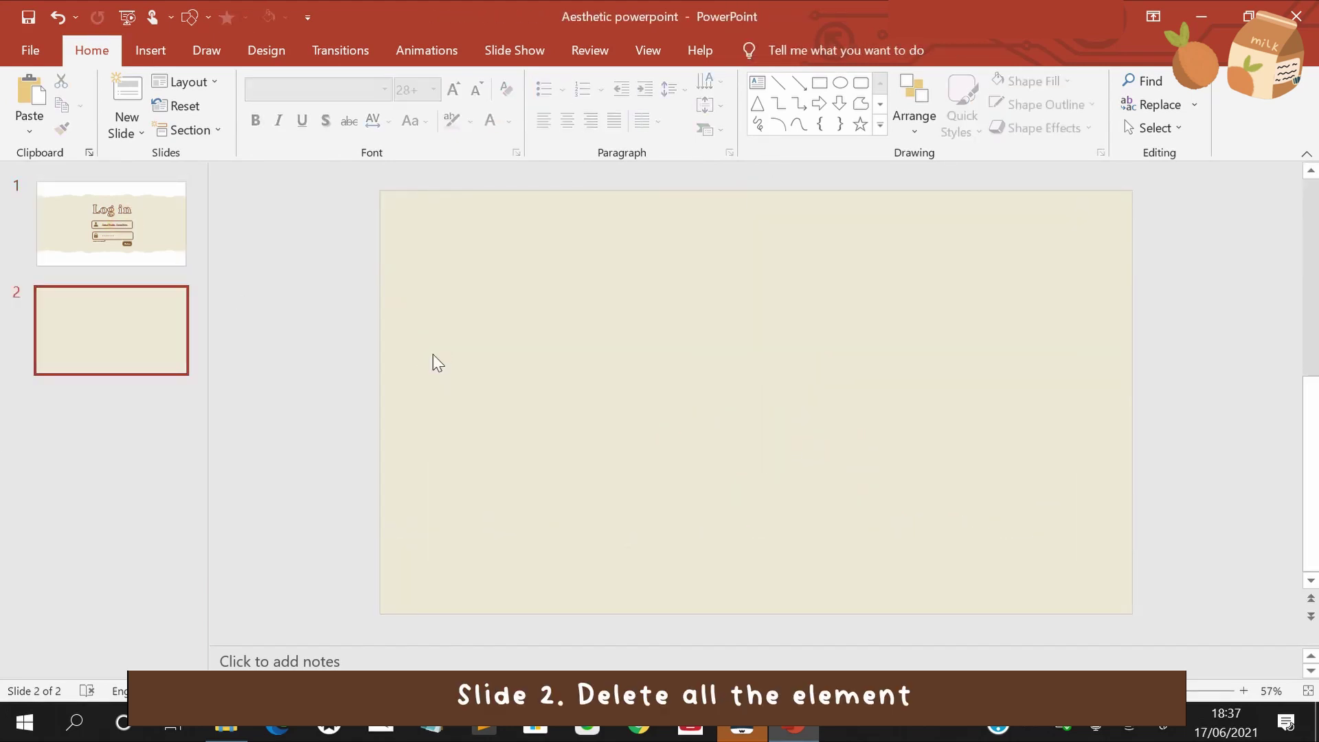
- Draw a rectangle bar across the bottom of slide 2 and fill it with the recent brown
left_click(151, 50)
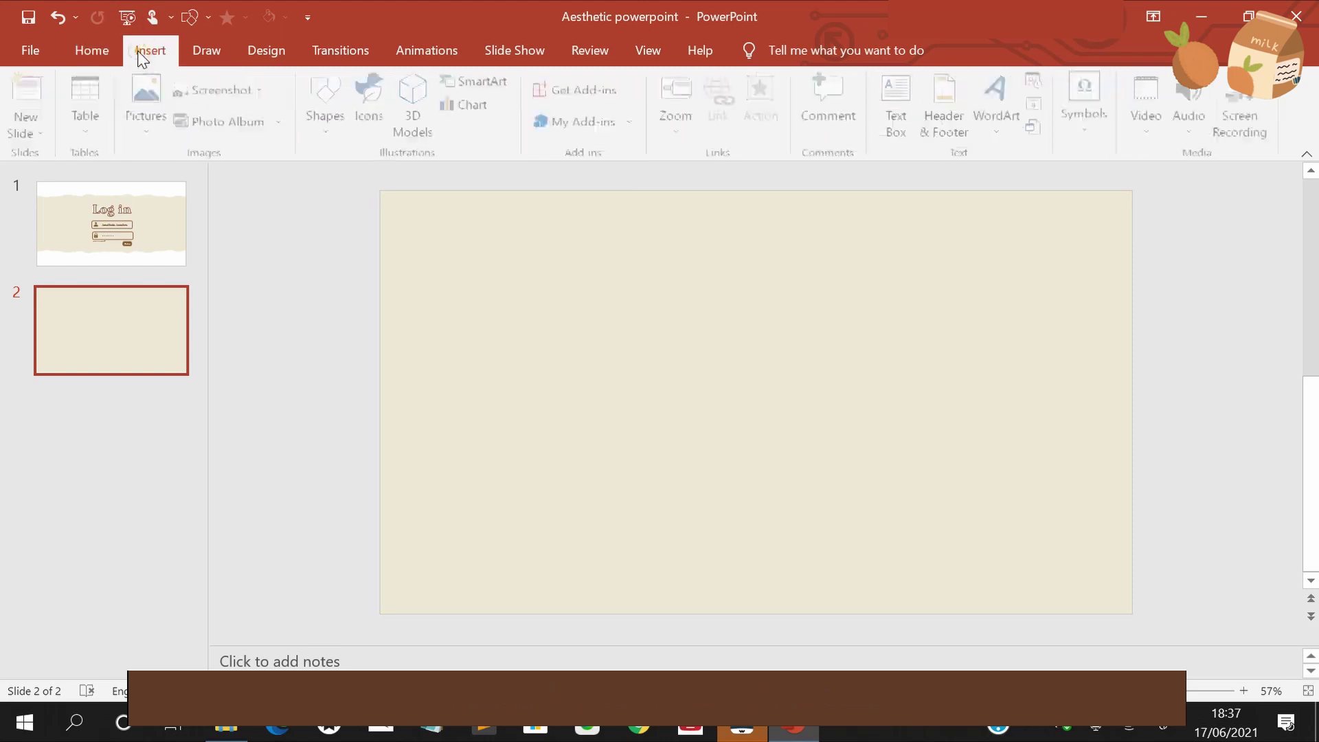
left_click(339, 106)
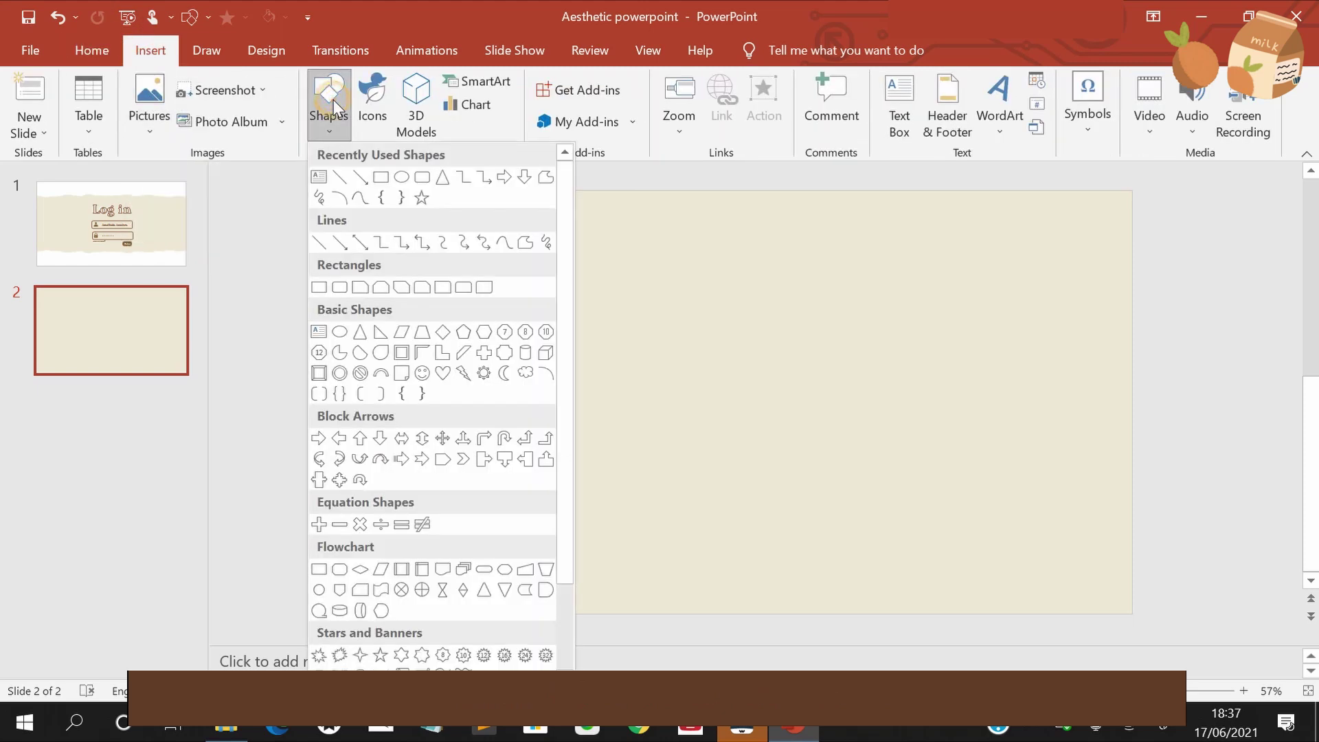
left_click(377, 179)
left_click_drag(382, 584, 1134, 613)
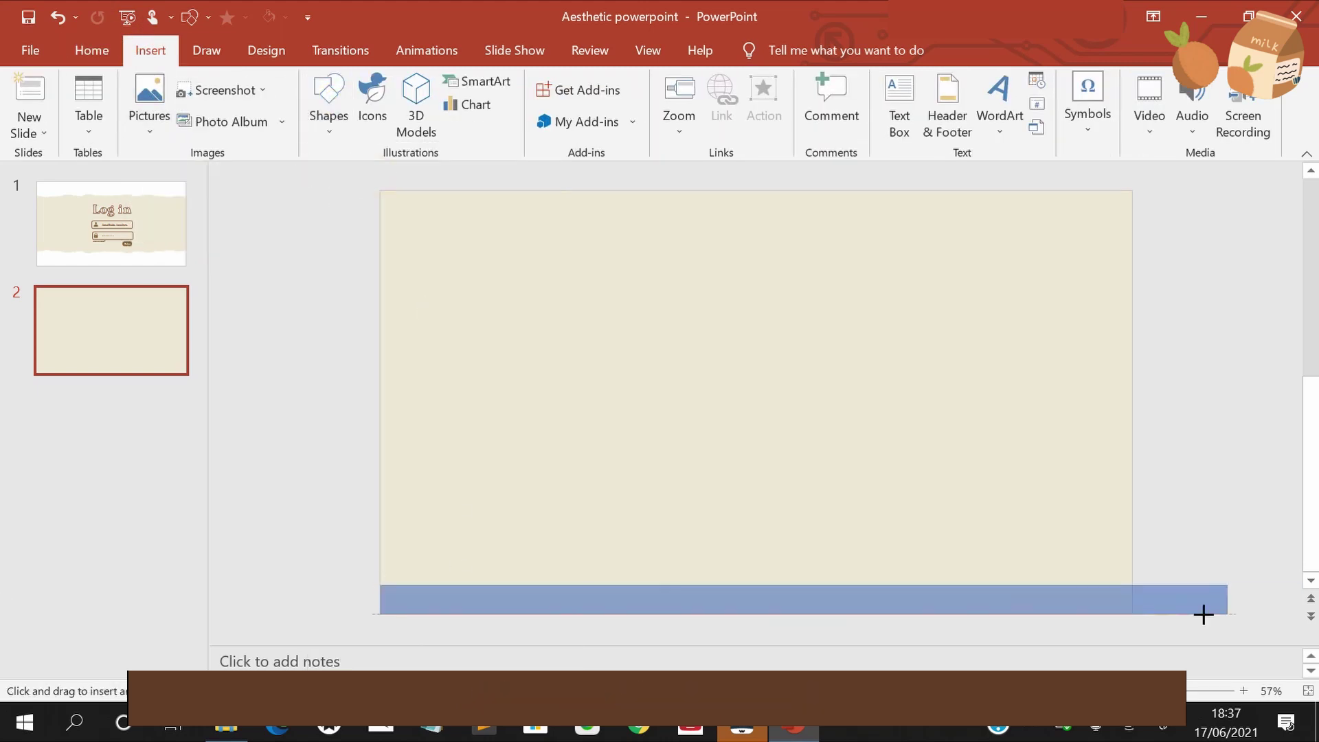
left_click_drag(769, 585, 756, 581)
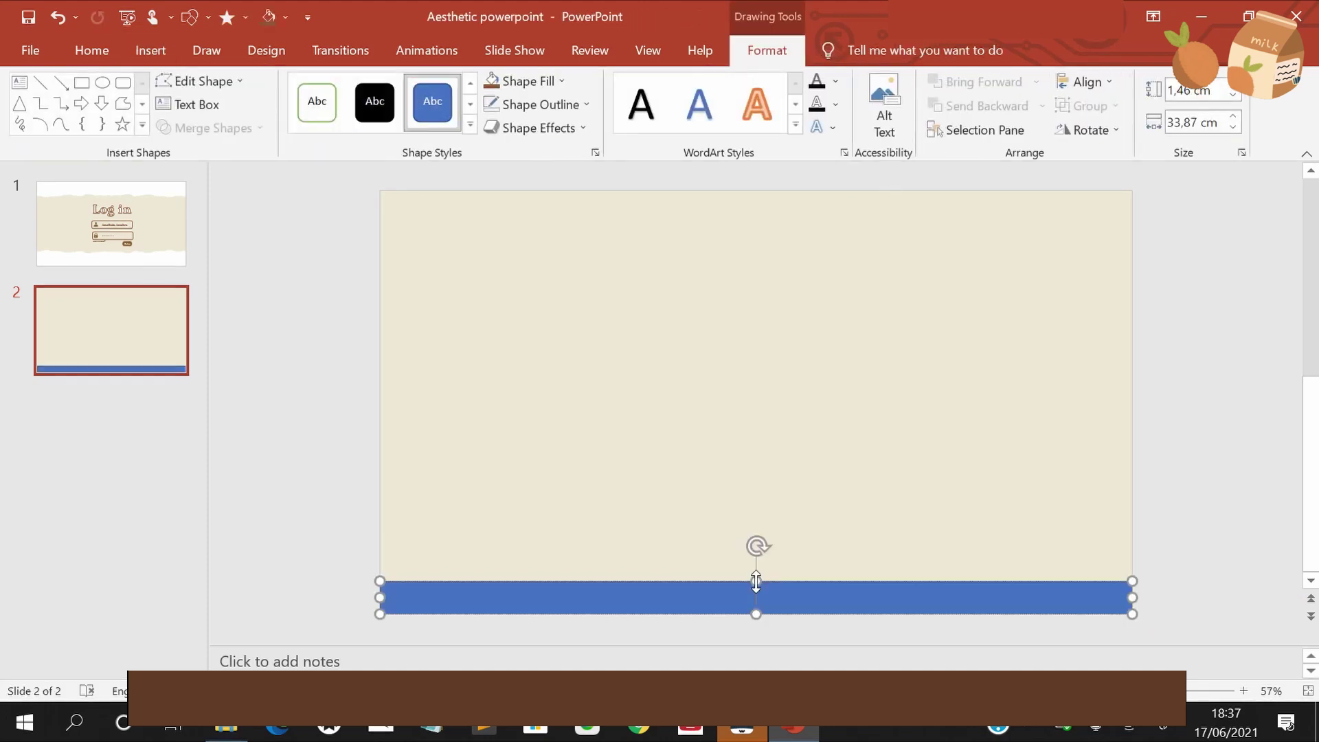
left_click(616, 578)
left_click(592, 589)
left_click(524, 81)
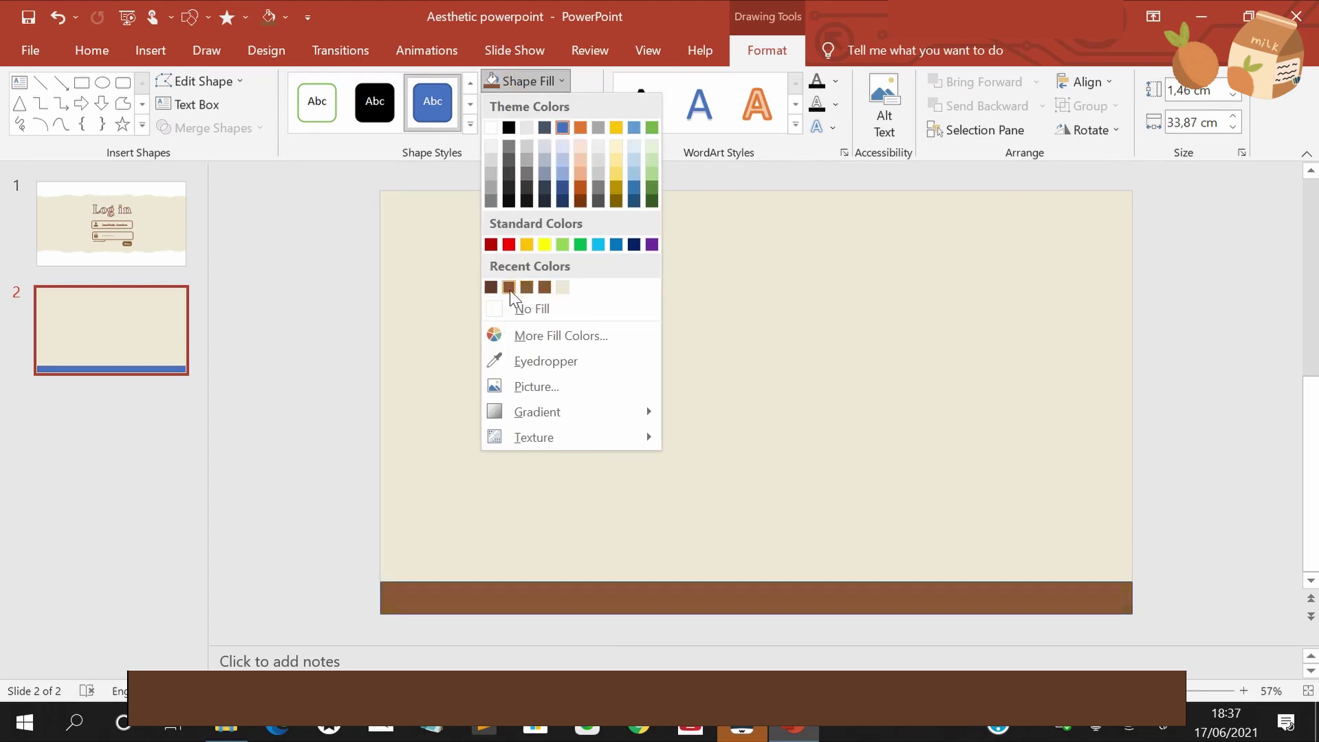
left_click(544, 287)
- Check the person icon's fill colour on the login slide, then open the bar's outline options
left_click(144, 264)
double_click(678, 404)
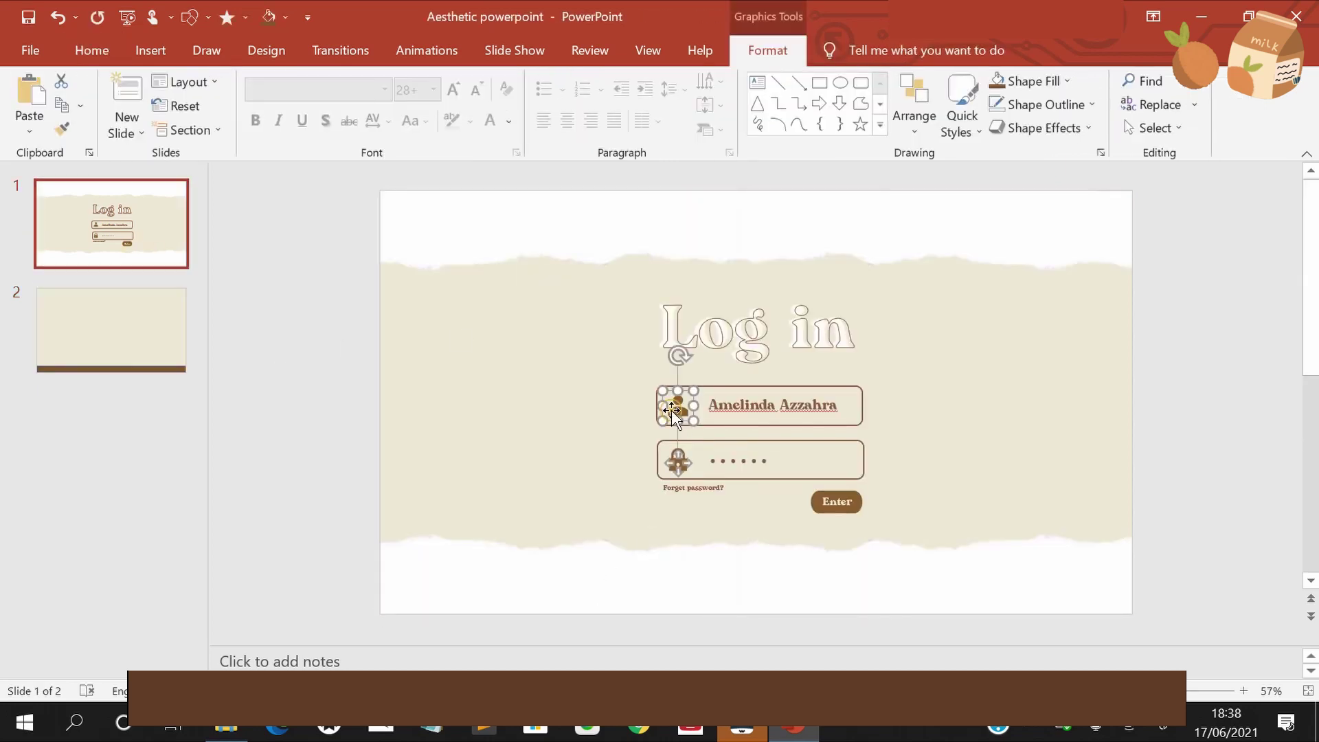
left_click(621, 81)
left_click(125, 327)
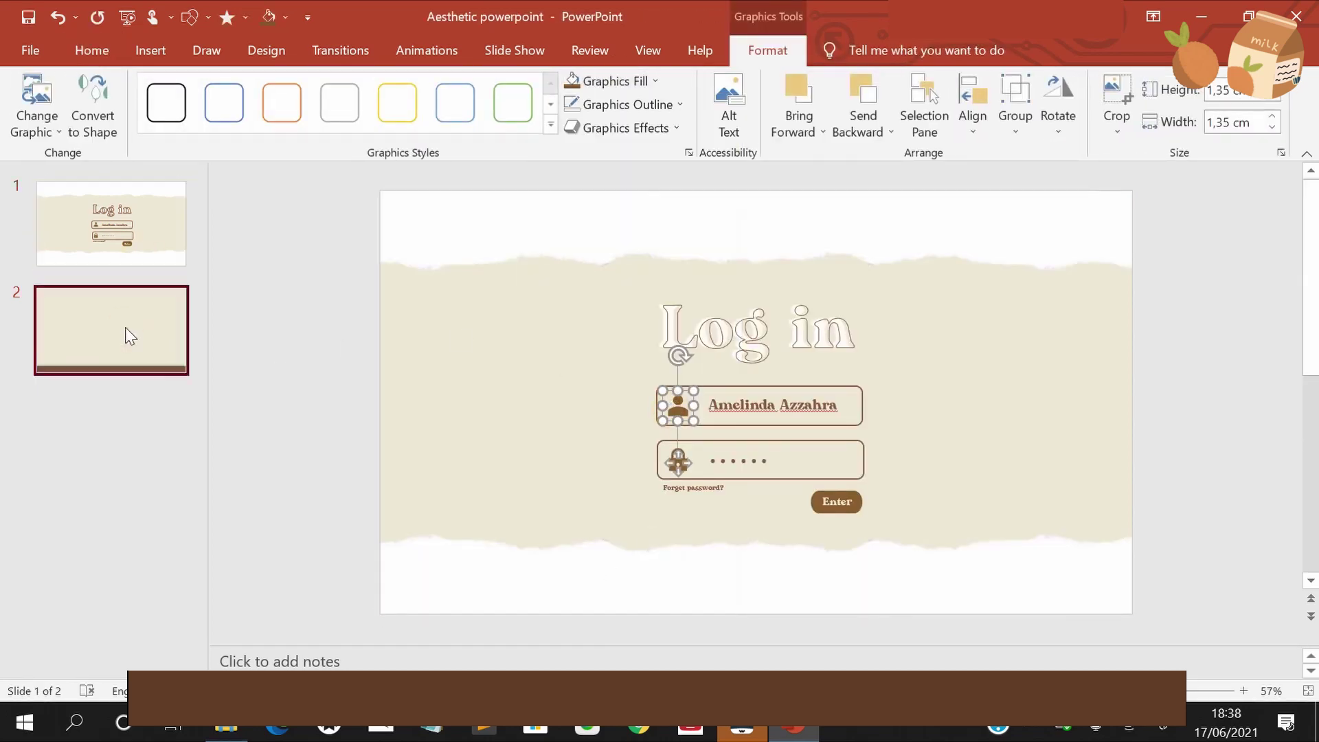
left_click(767, 50)
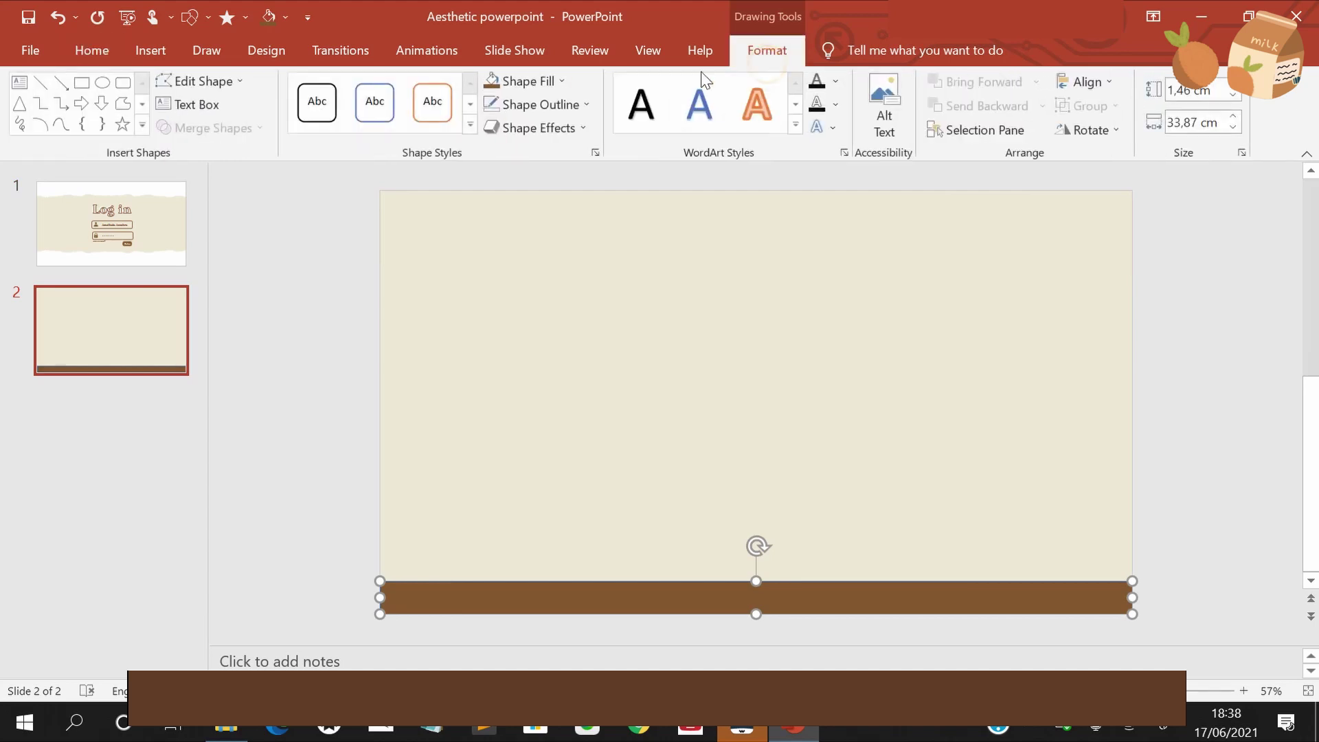
left_click(514, 104)
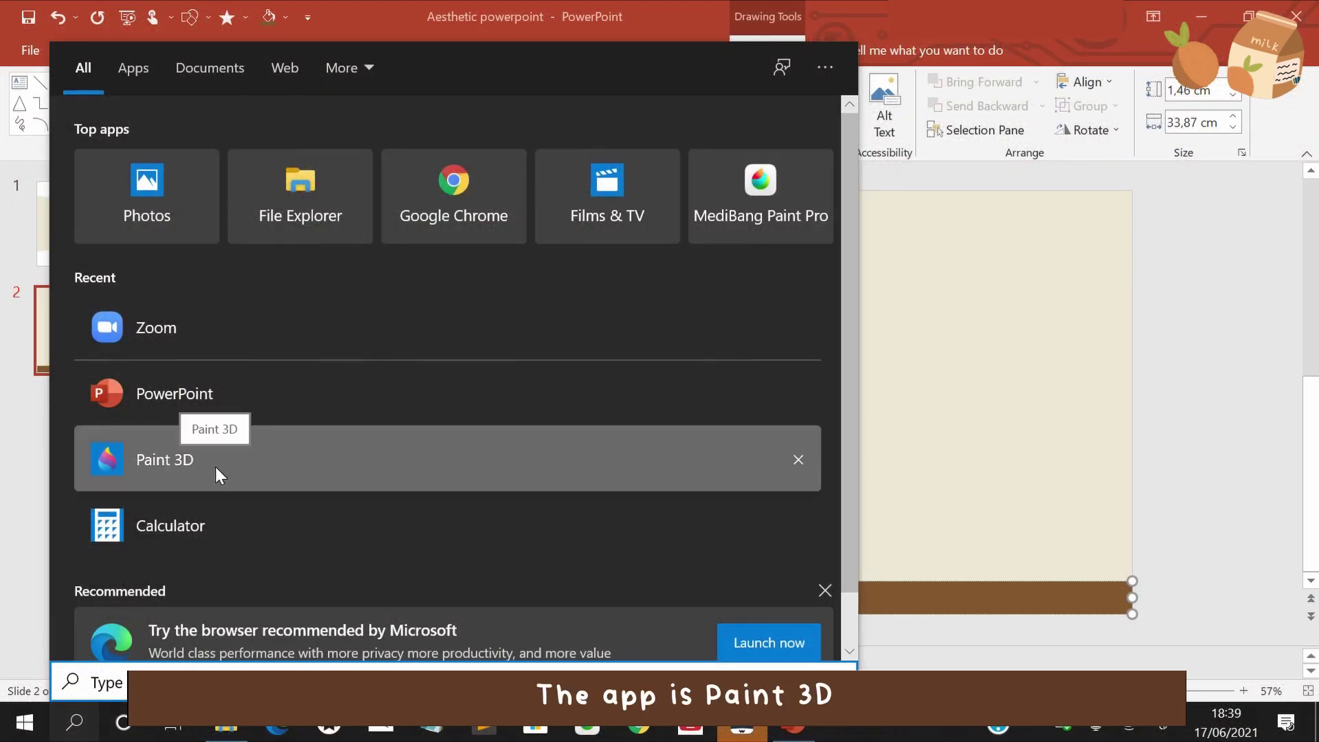
- In a new Paint 3D project, draw a brown folder from a rounded body and tab
left_click(216, 467)
left_click(471, 320)
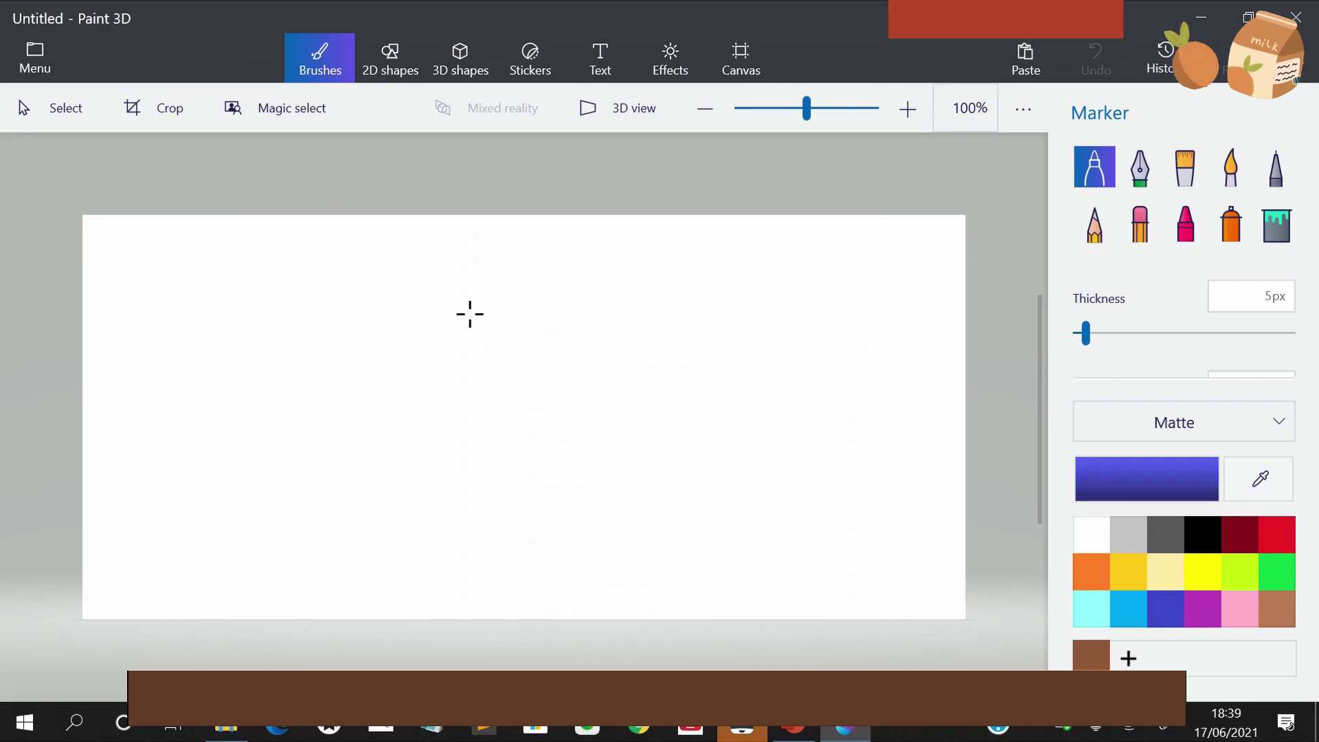
left_click(1129, 658)
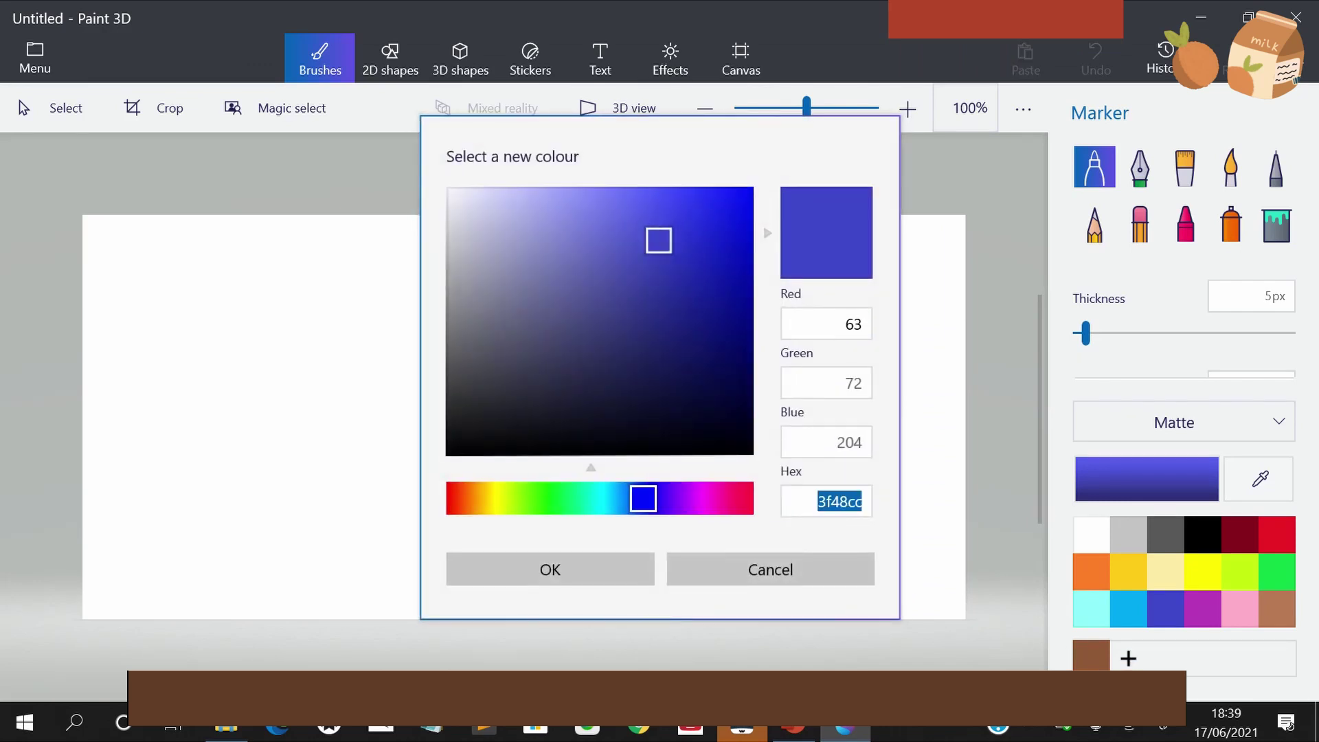
left_click(614, 565)
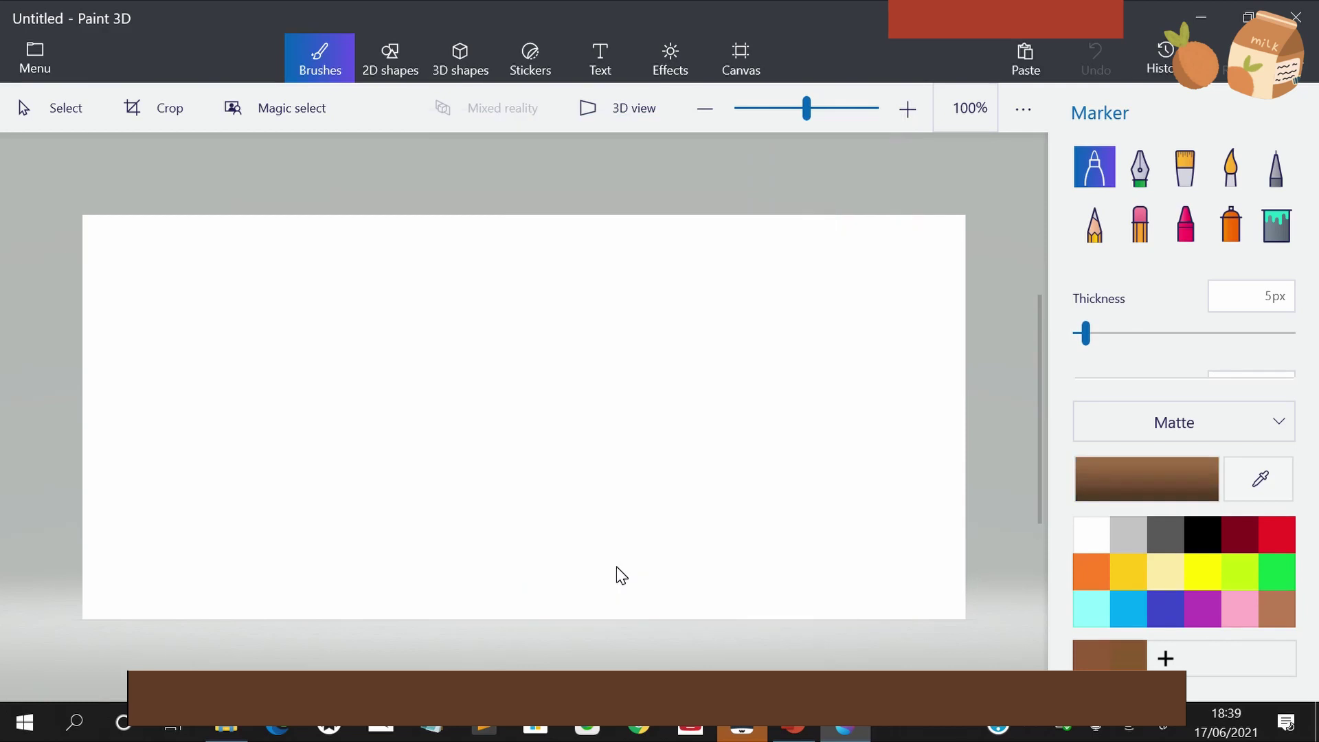
left_click(388, 77)
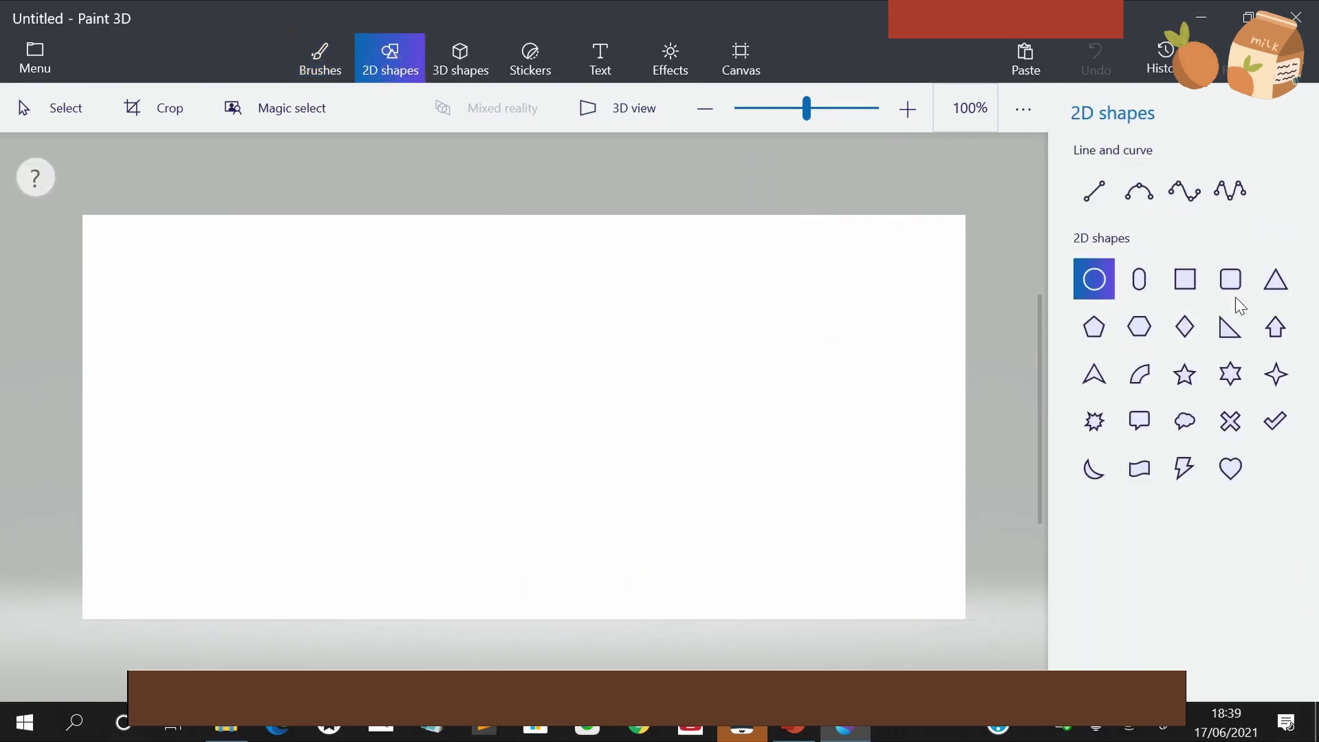
left_click_drag(341, 337, 481, 442)
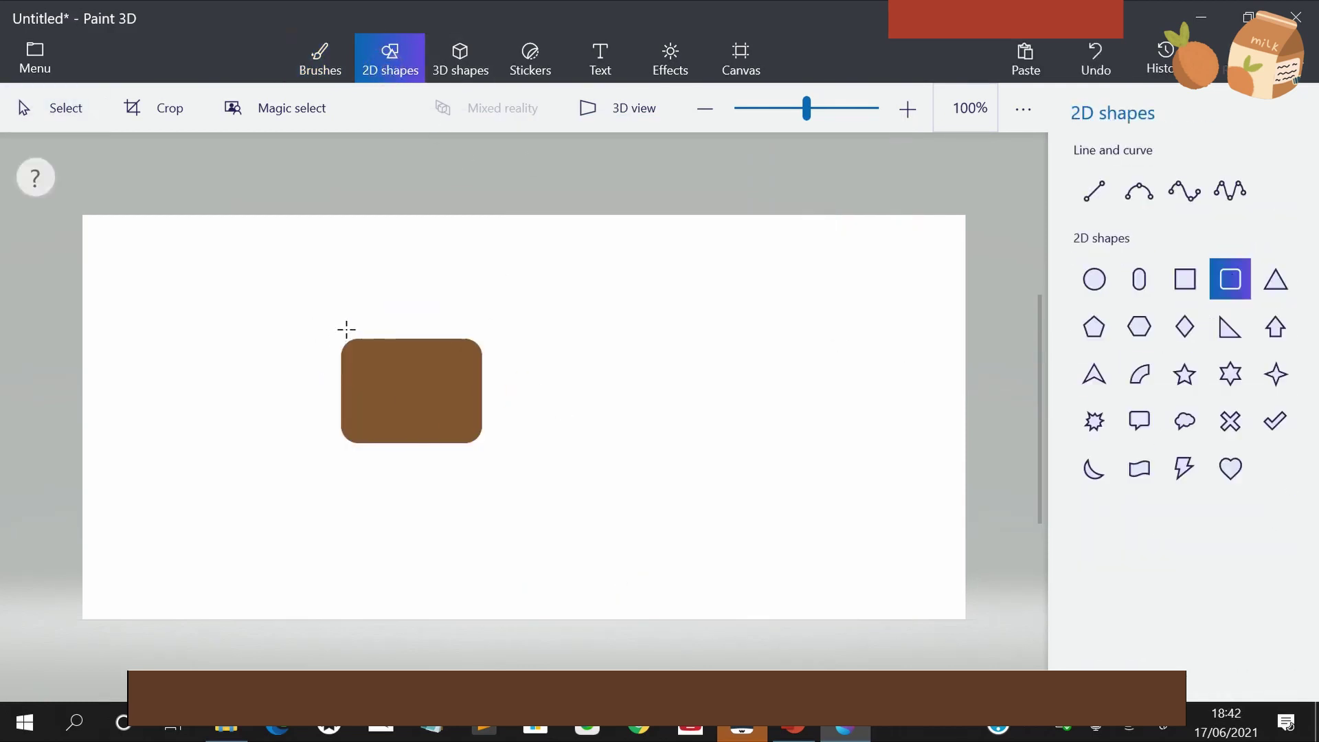
left_click_drag(343, 324, 426, 390)
left_click(492, 423)
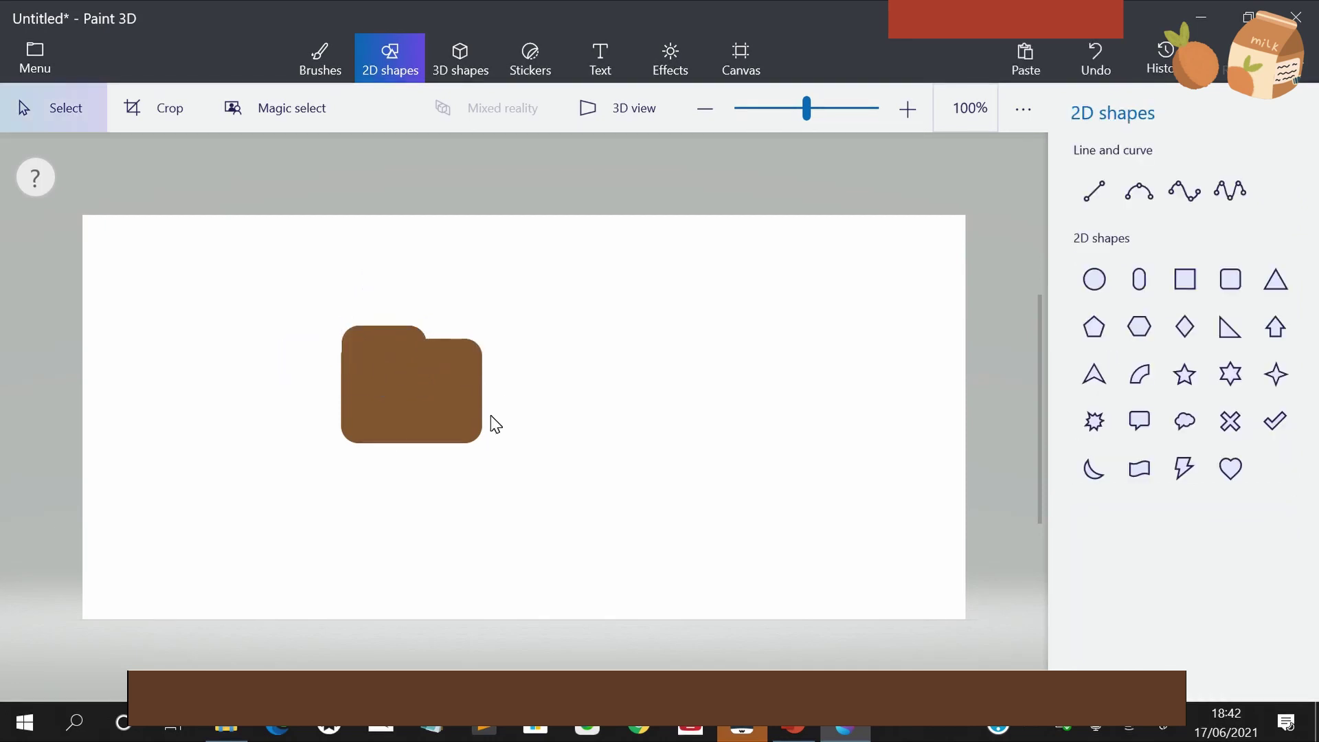
- Undo a stray canvas change and position the tab on the folder body
left_click(744, 68)
left_click(289, 108)
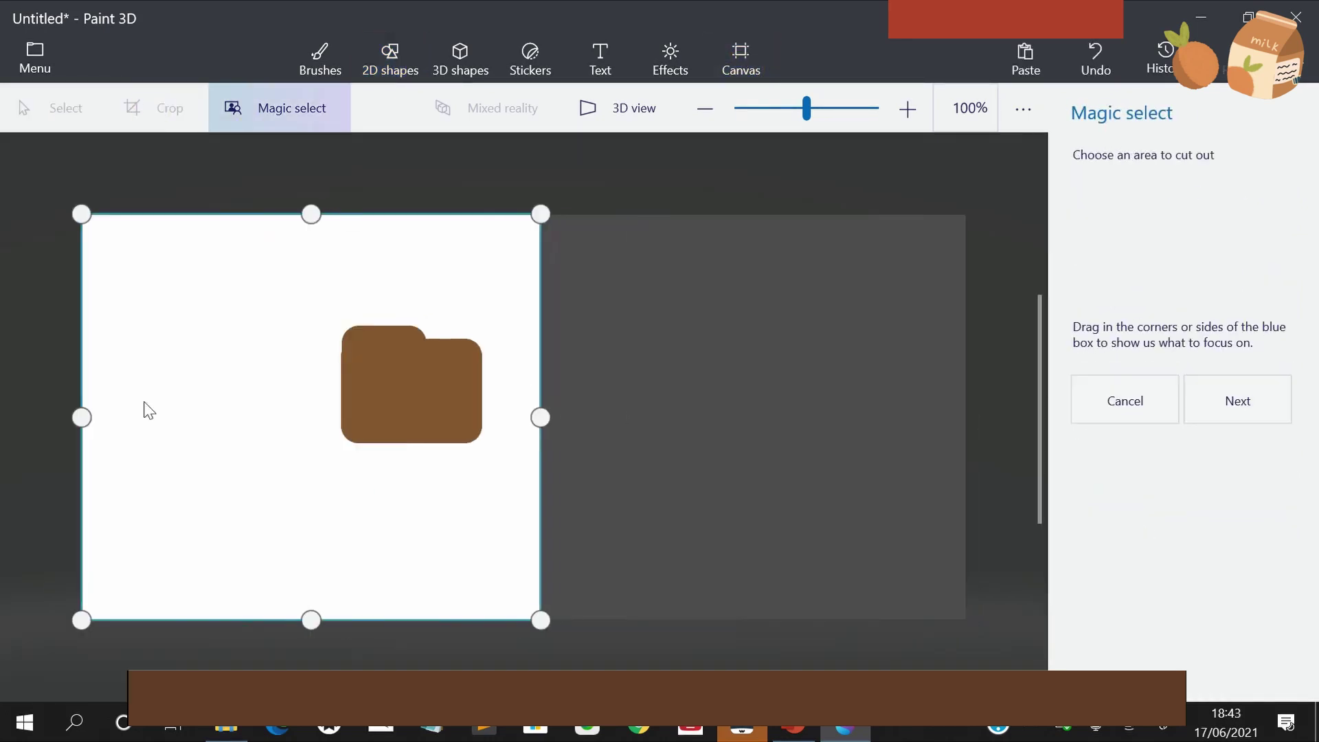
left_click(1233, 405)
left_click(698, 507)
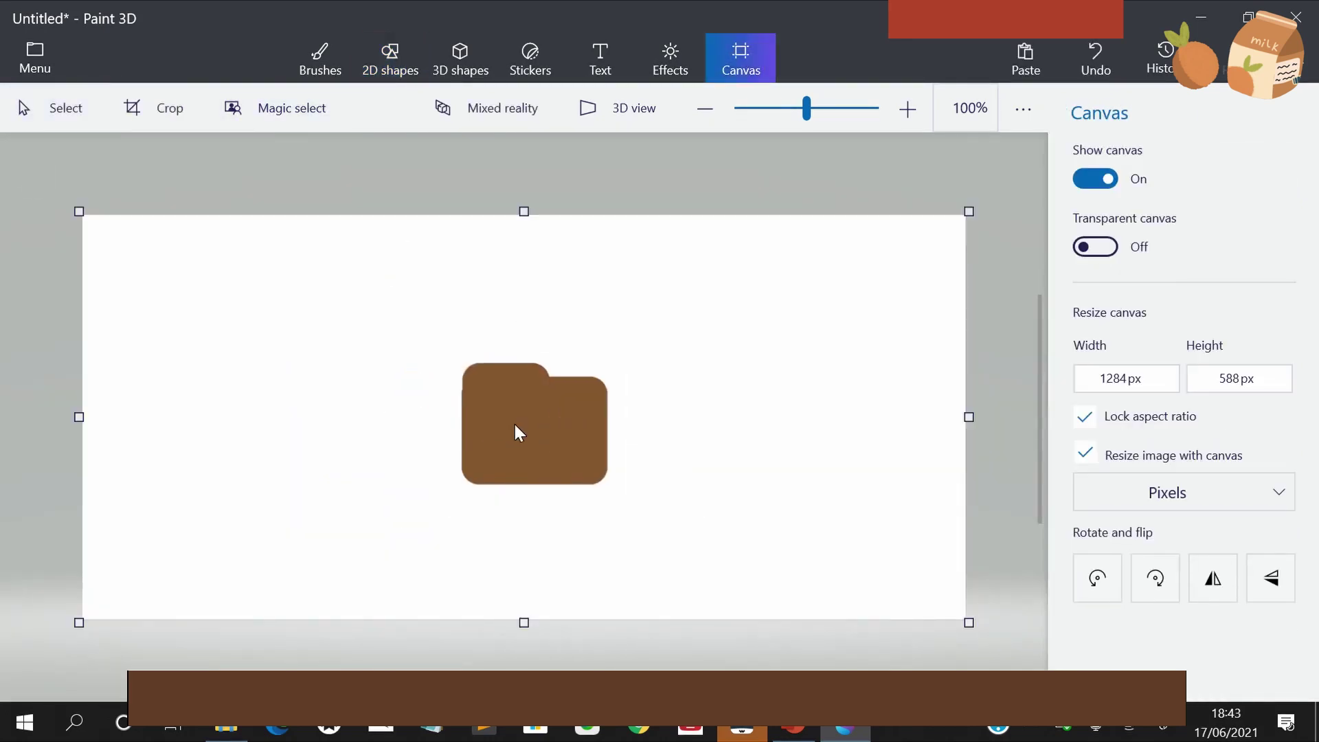
key("ctrl+z")
key("ctrl+z")
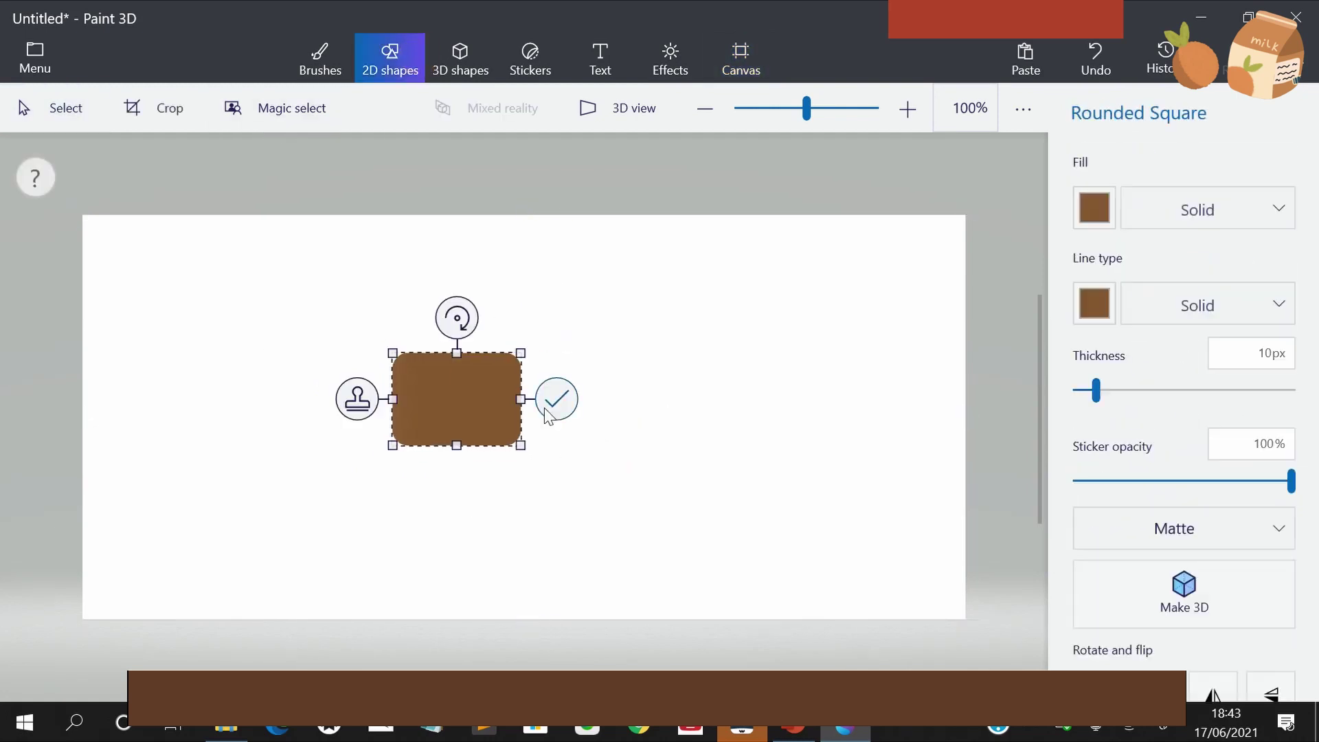
left_click(393, 341)
left_click_drag(394, 340, 471, 377)
key("Return")
- Crop the canvas tightly around the folder
key("ctrl+shift+x")
left_click_drag(965, 417, 585, 417)
left_click_drag(82, 417, 345, 417)
left_click_drag(465, 213, 465, 315)
left_click_drag(465, 620, 465, 465)
left_click_drag(585, 390, 542, 389)
left_click_drag(346, 389, 359, 389)
left_click(1237, 565)
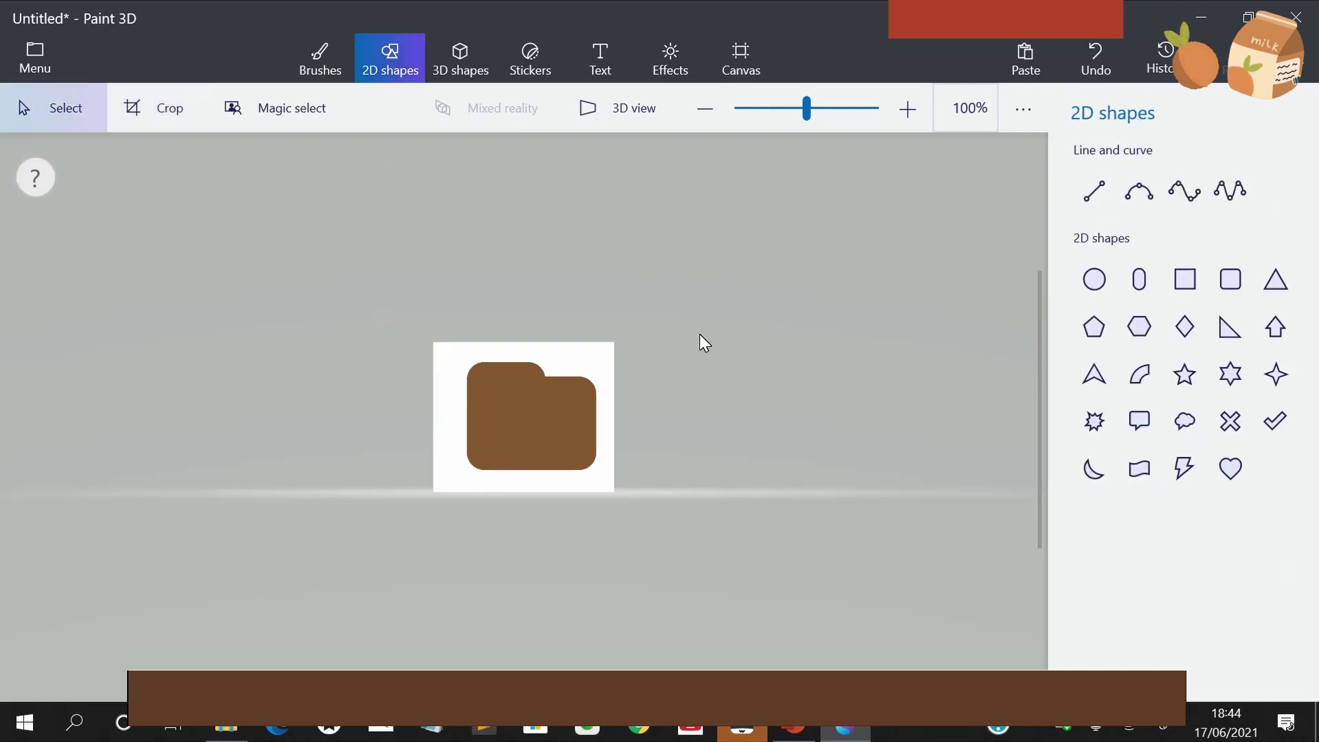
- Make the canvas background transparent and delete the white strip beside the folder
left_click(1023, 109)
left_click(740, 59)
left_click(1097, 245)
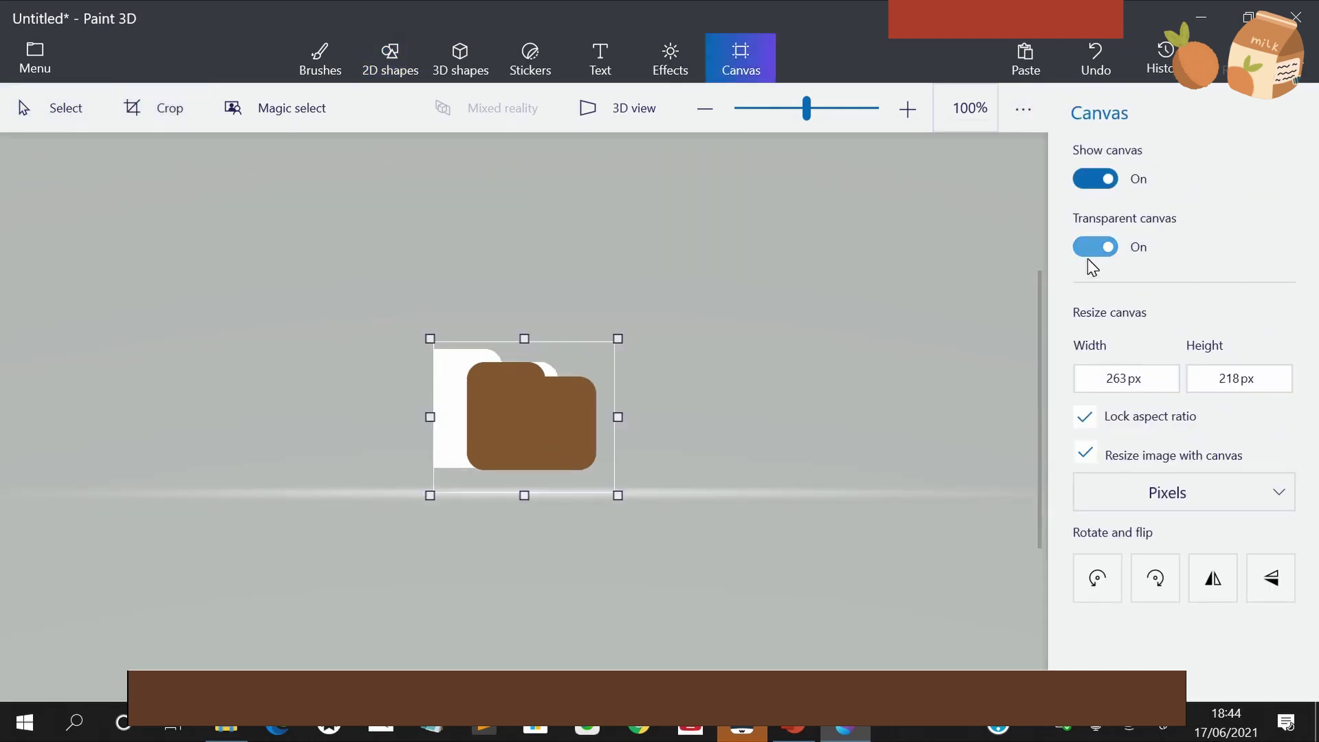
left_click(51, 108)
left_click_drag(458, 368, 455, 451)
left_click(741, 59)
left_click(155, 107)
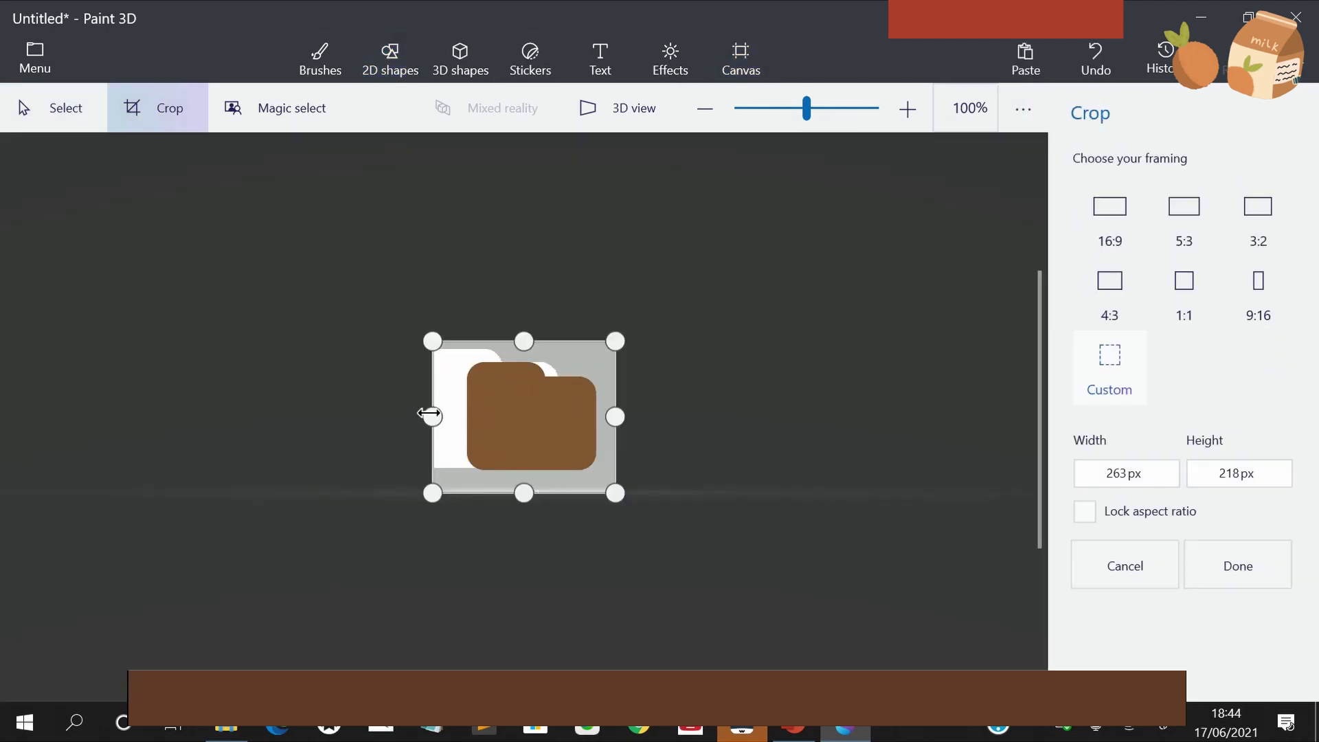
left_click(1236, 562)
left_click(740, 58)
key("ctrl+z")
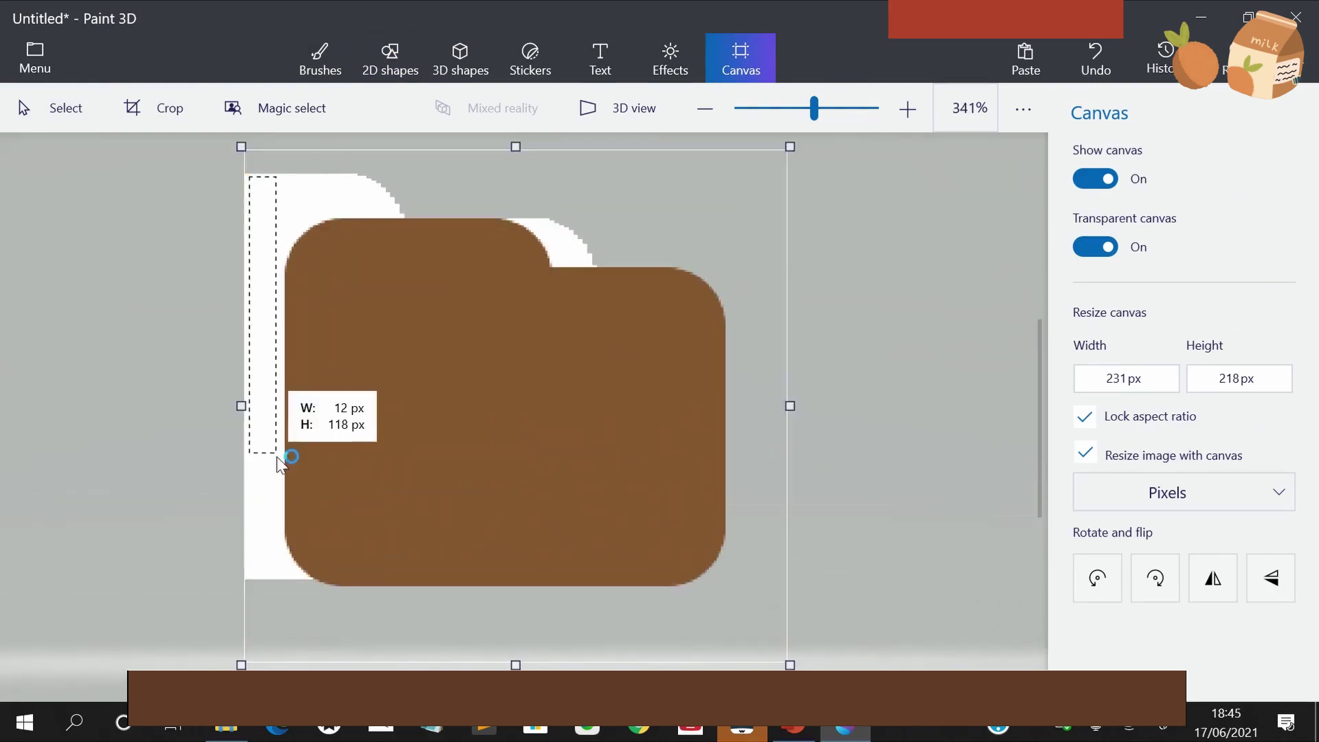
key("Delete")
- Select and delete the remaining white patches above the tab and at the lower left
left_click_drag(245, 501, 279, 585)
key("Delete")
mouse_move(245, 191)
left_mouse_down()
mouse_move(261, 521)
mouse_move(283, 217)
left_mouse_up()
left_click(741, 58)
left_click_drag(268, 141, 442, 220)
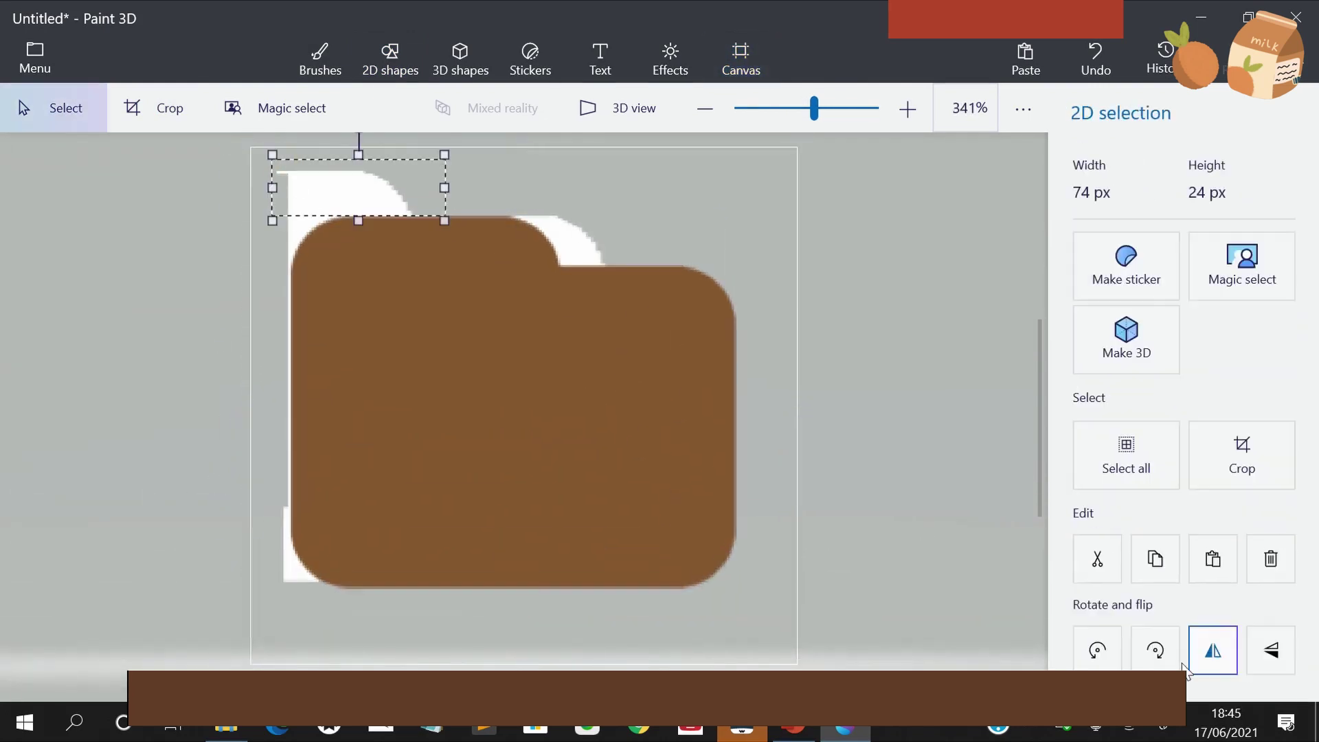
key("Delete")
left_click_drag(261, 487, 310, 587)
key("Delete")
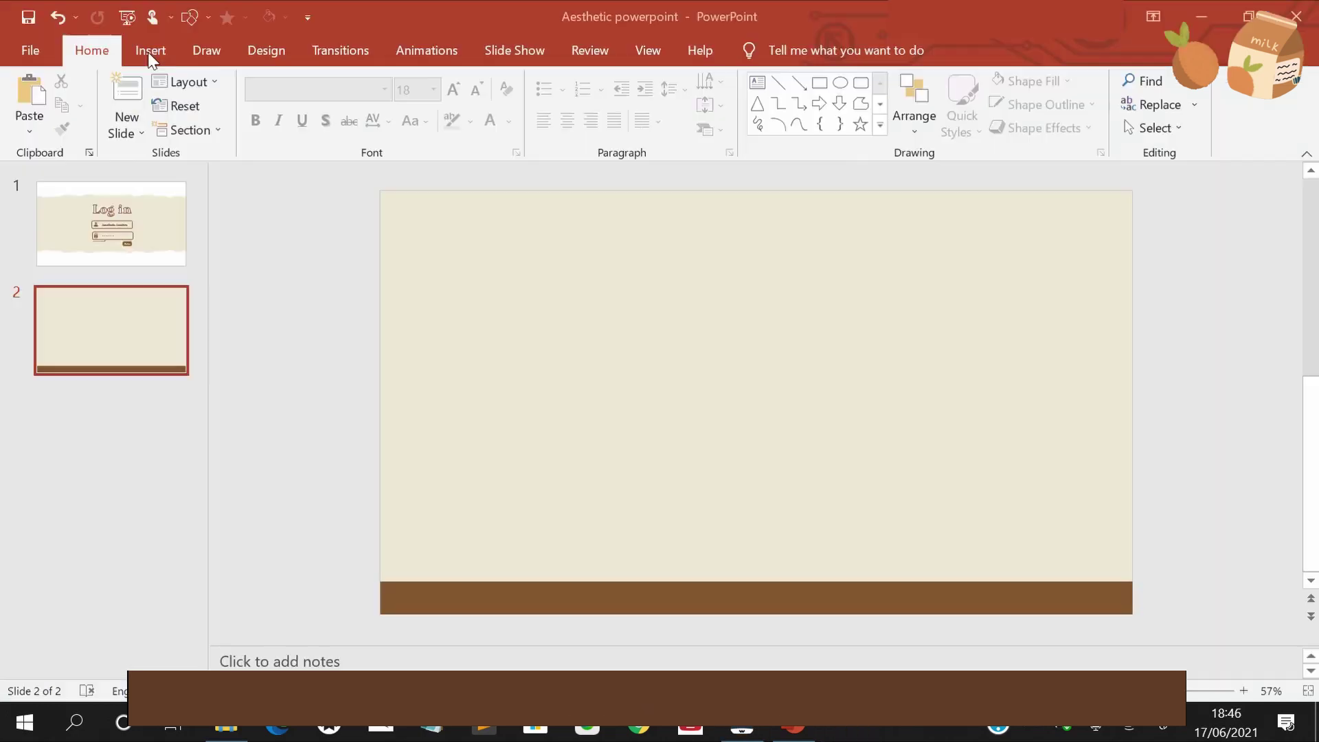
- Insert the folder 2 picture, remove its background, and shrink it into the top-left corner
left_click(151, 47)
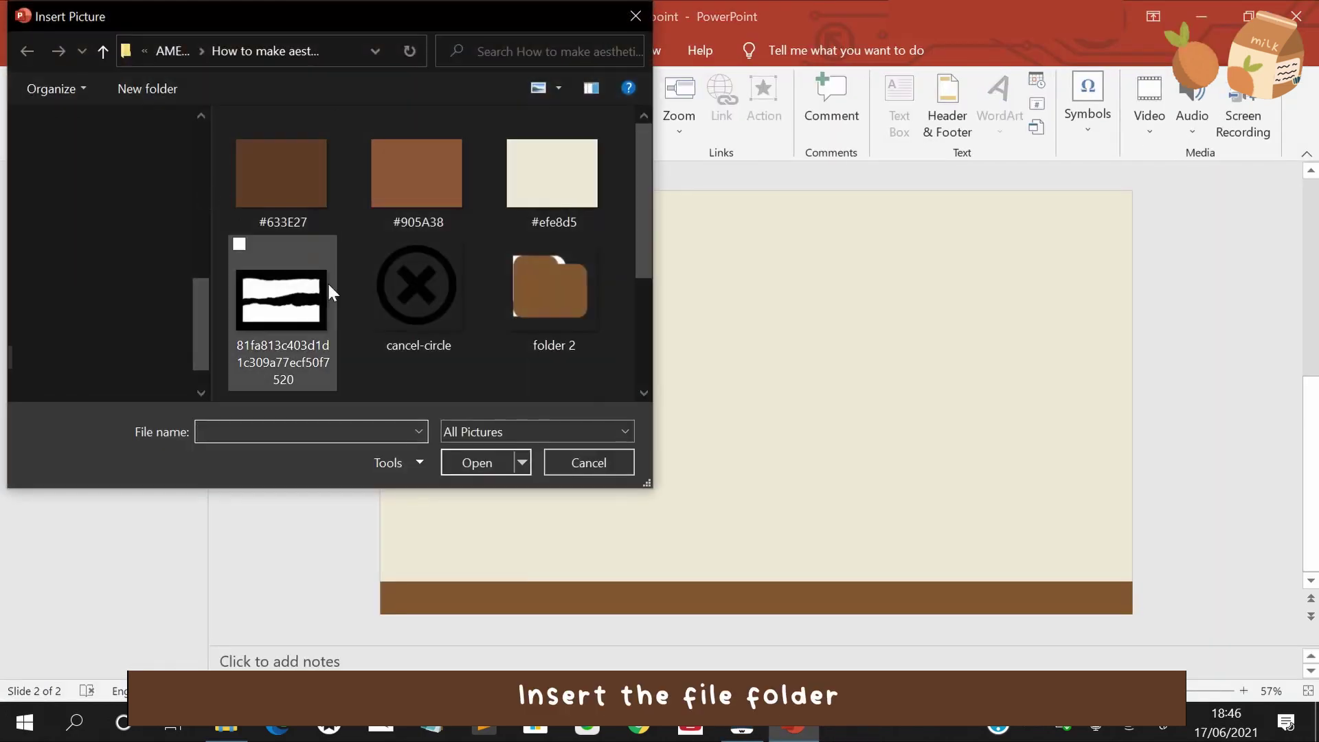
double_click(566, 313)
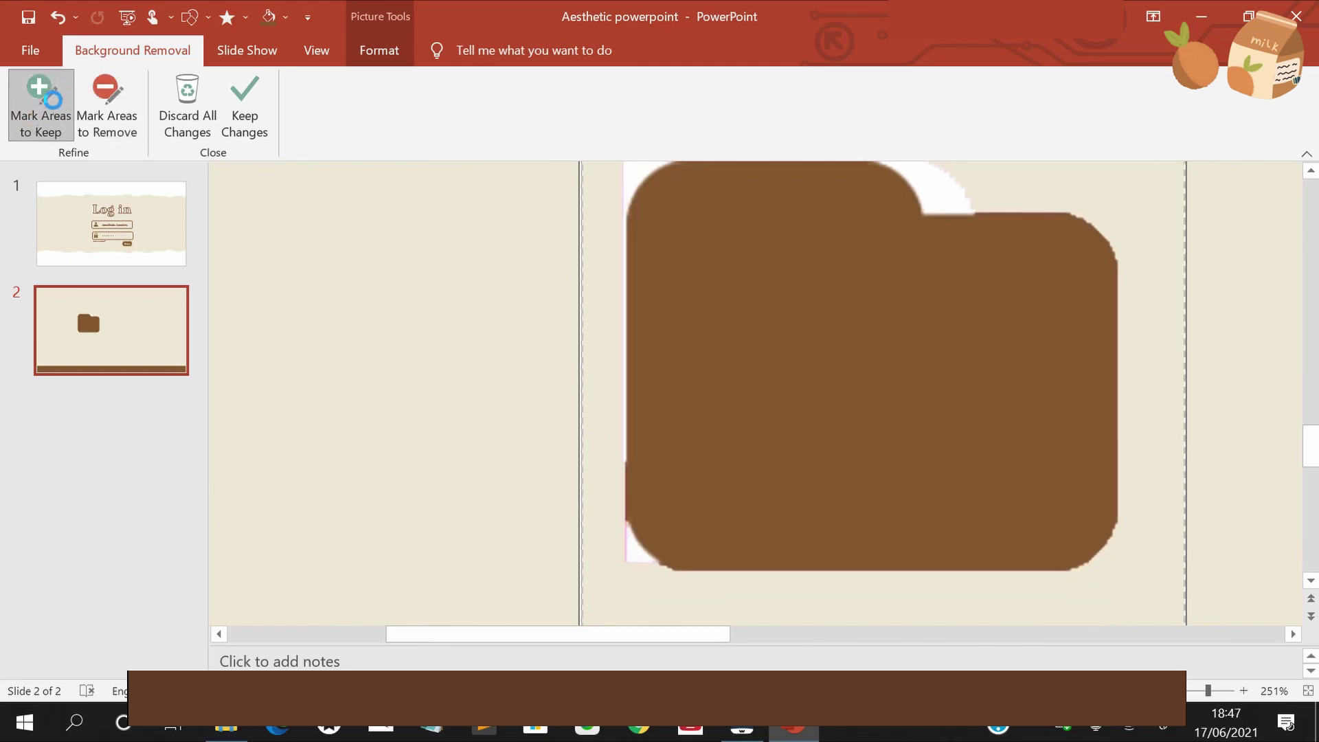
left_click(106, 103)
left_click(86, 303)
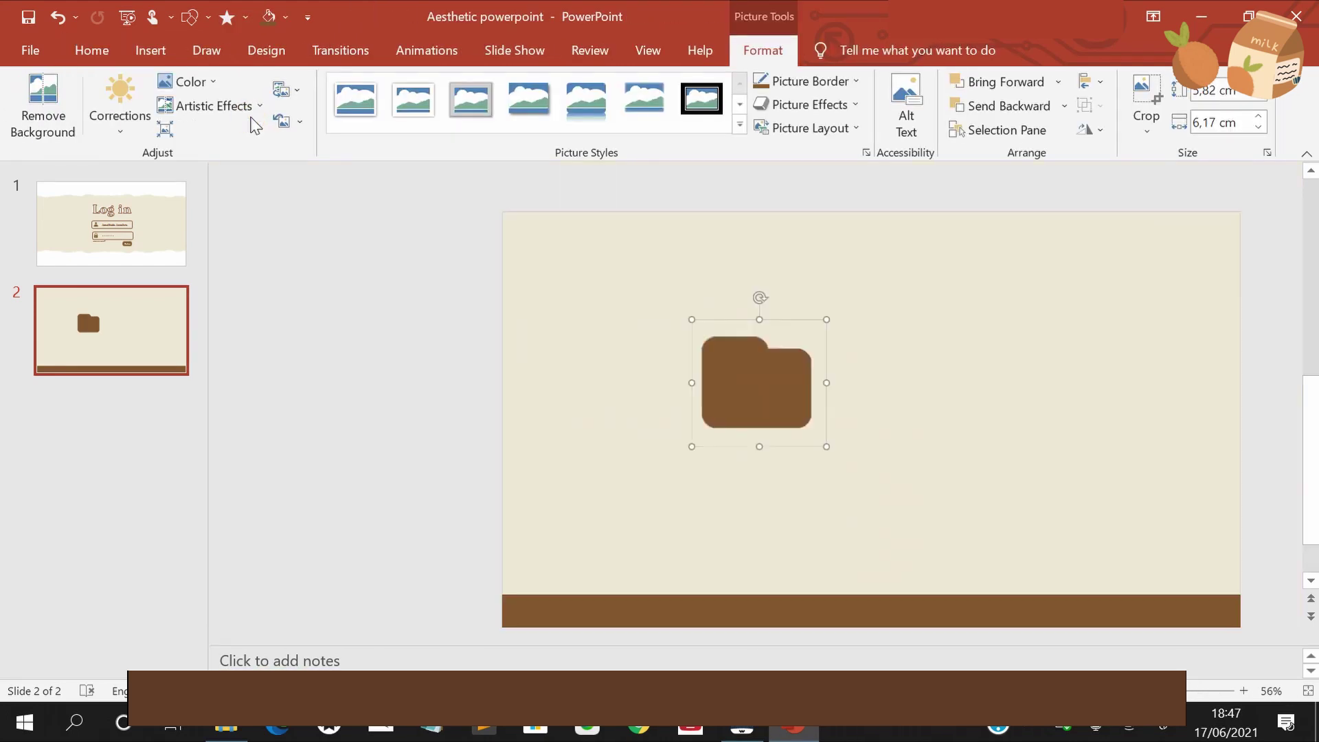
mouse_move(824, 442)
left_mouse_down()
mouse_move(659, 383)
mouse_move(479, 286)
left_mouse_up()
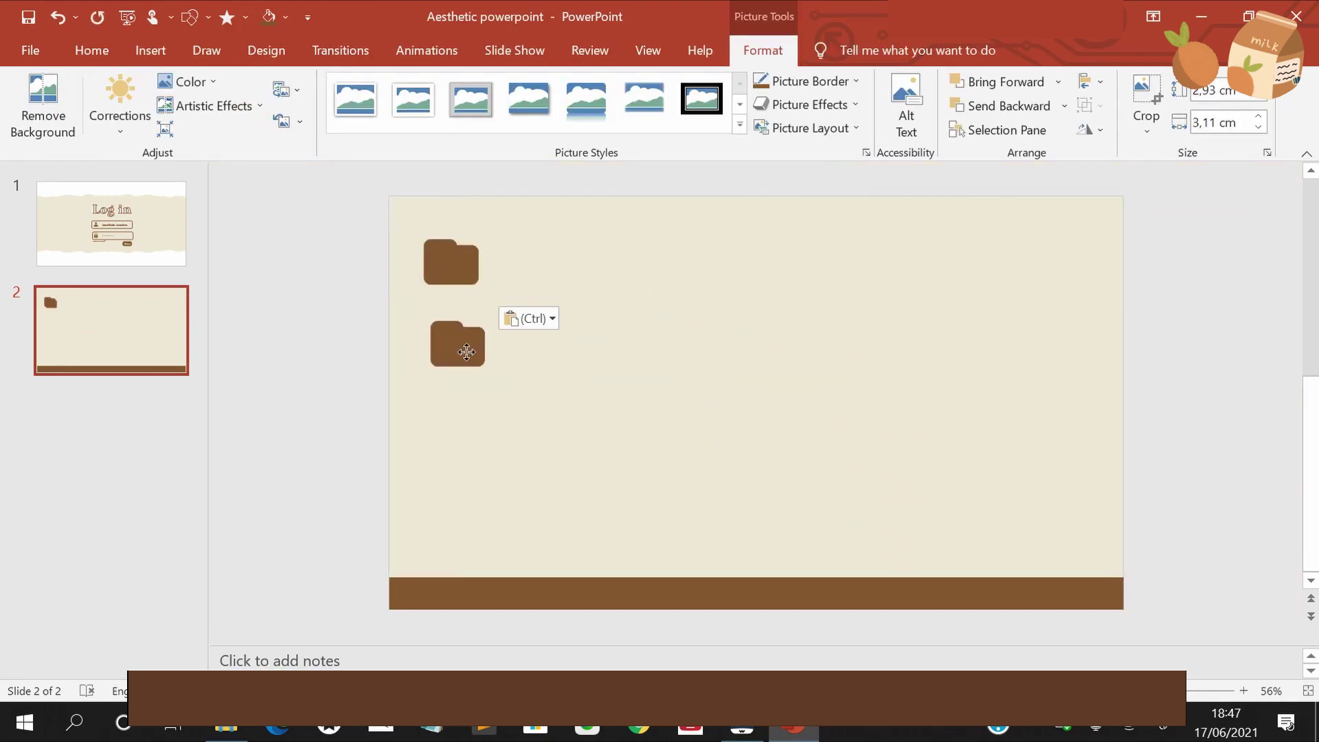
- Paste folder copies stacked below the first, undoing extra pastes
key("ctrl+v")
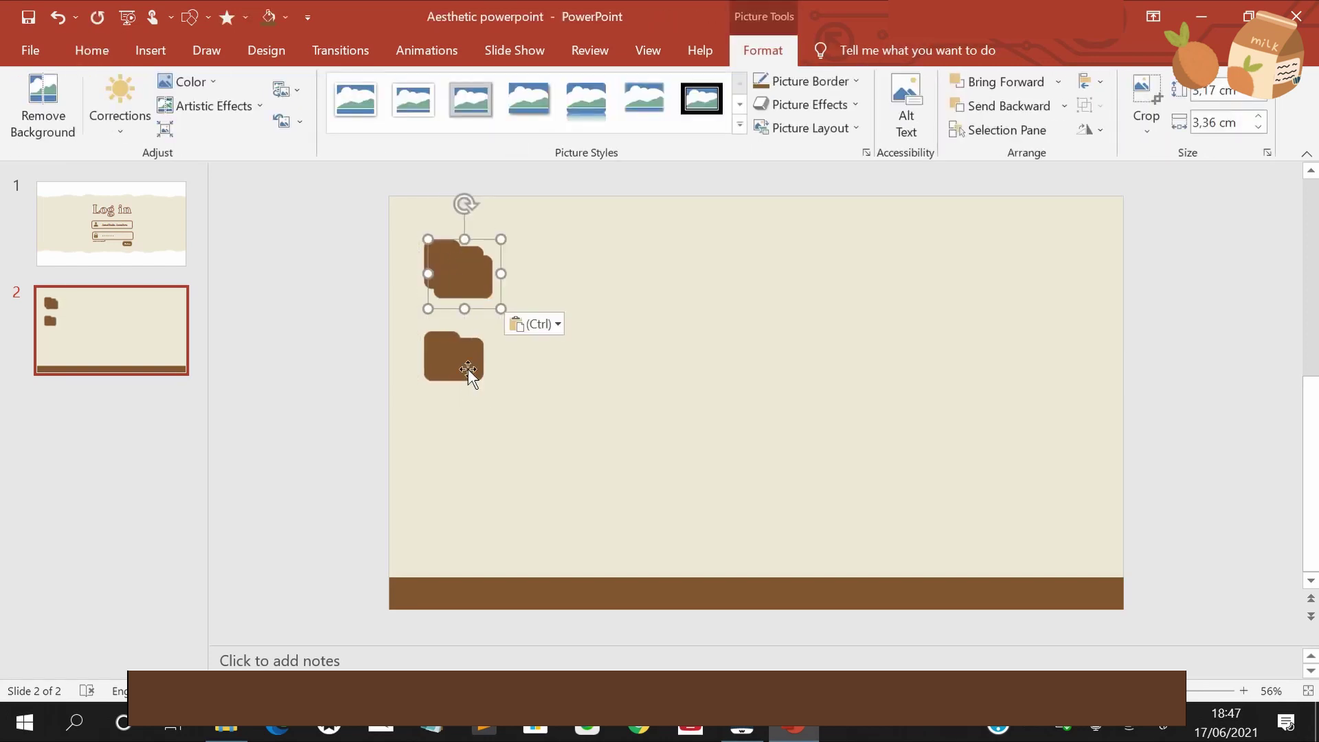
left_click_drag(471, 374, 457, 439)
key("ctrl+v")
key("ctrl+z")
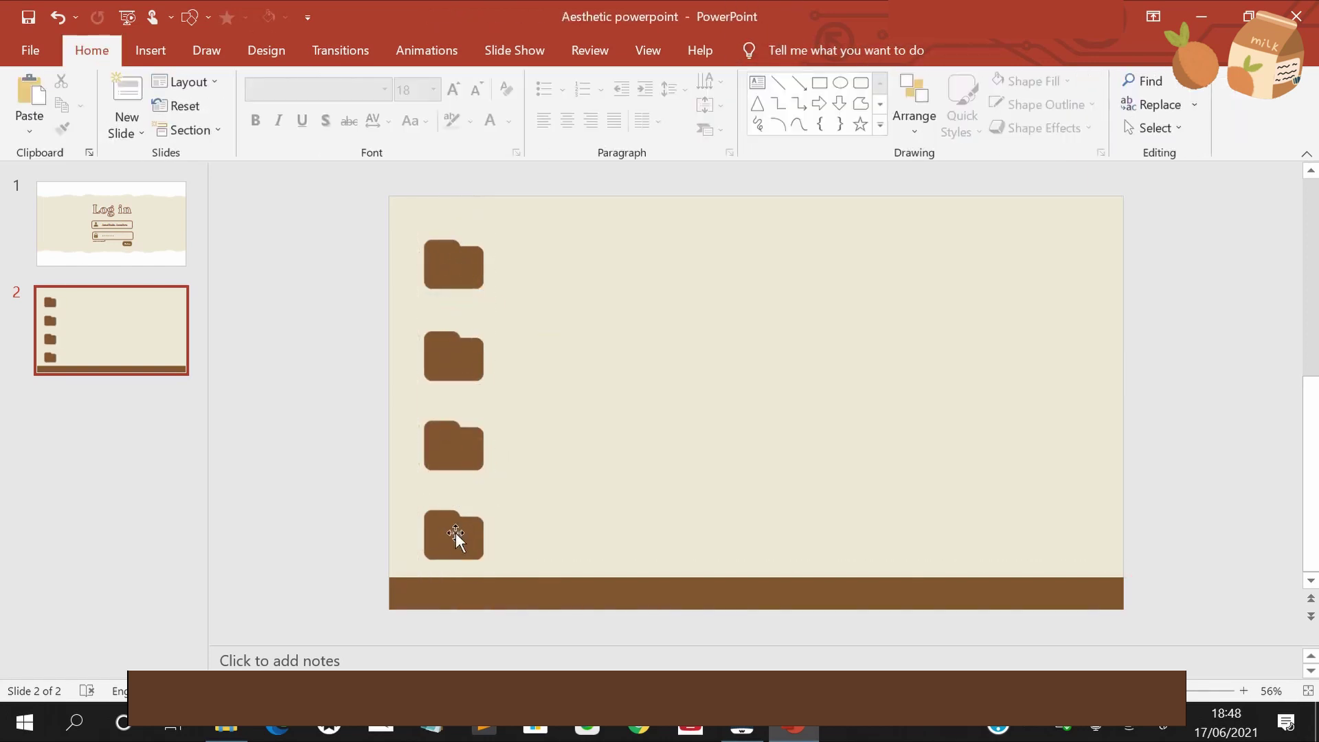
key("ctrl+z")
key("ctrl+z")
key("ctrl+v")
- Replace the top folder with an equal-size copy and align the second folder beneath it
key("ctrl+v")
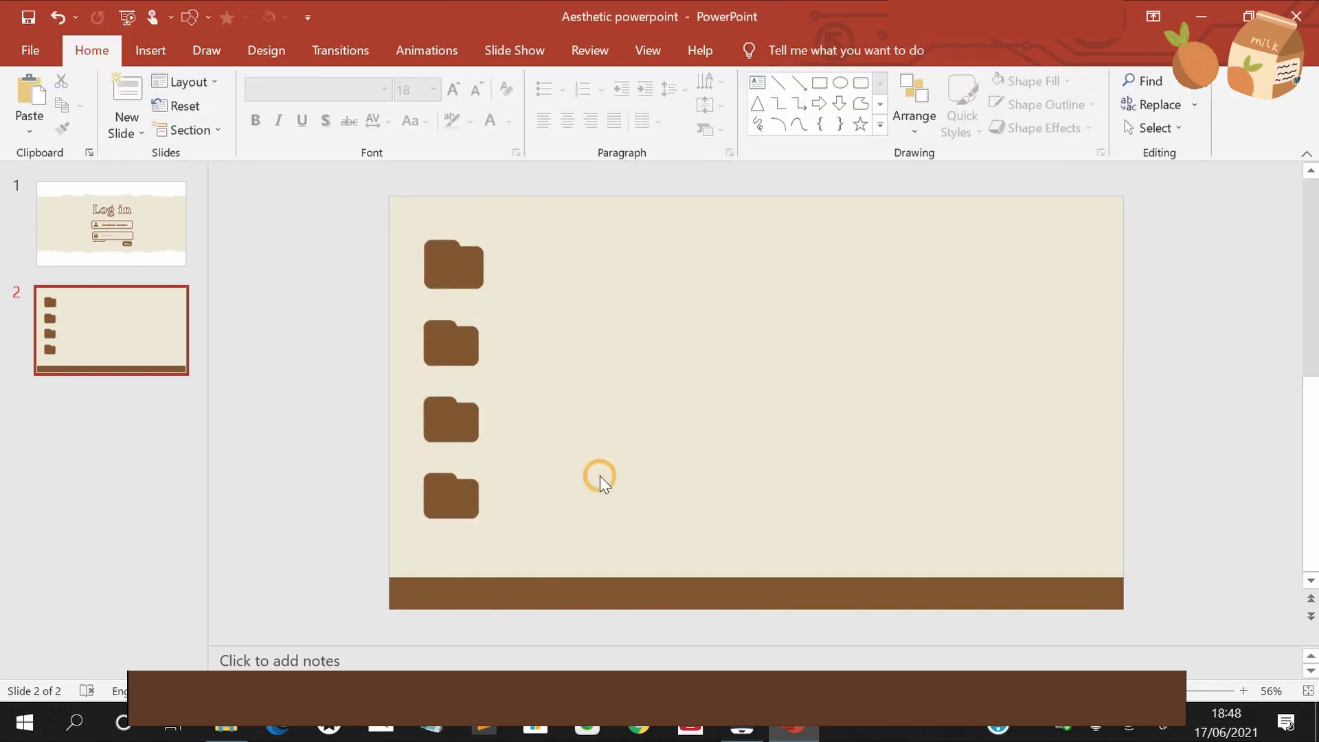
left_click(455, 343)
left_click(453, 265)
key("Delete")
key("ctrl+v")
left_click(671, 342)
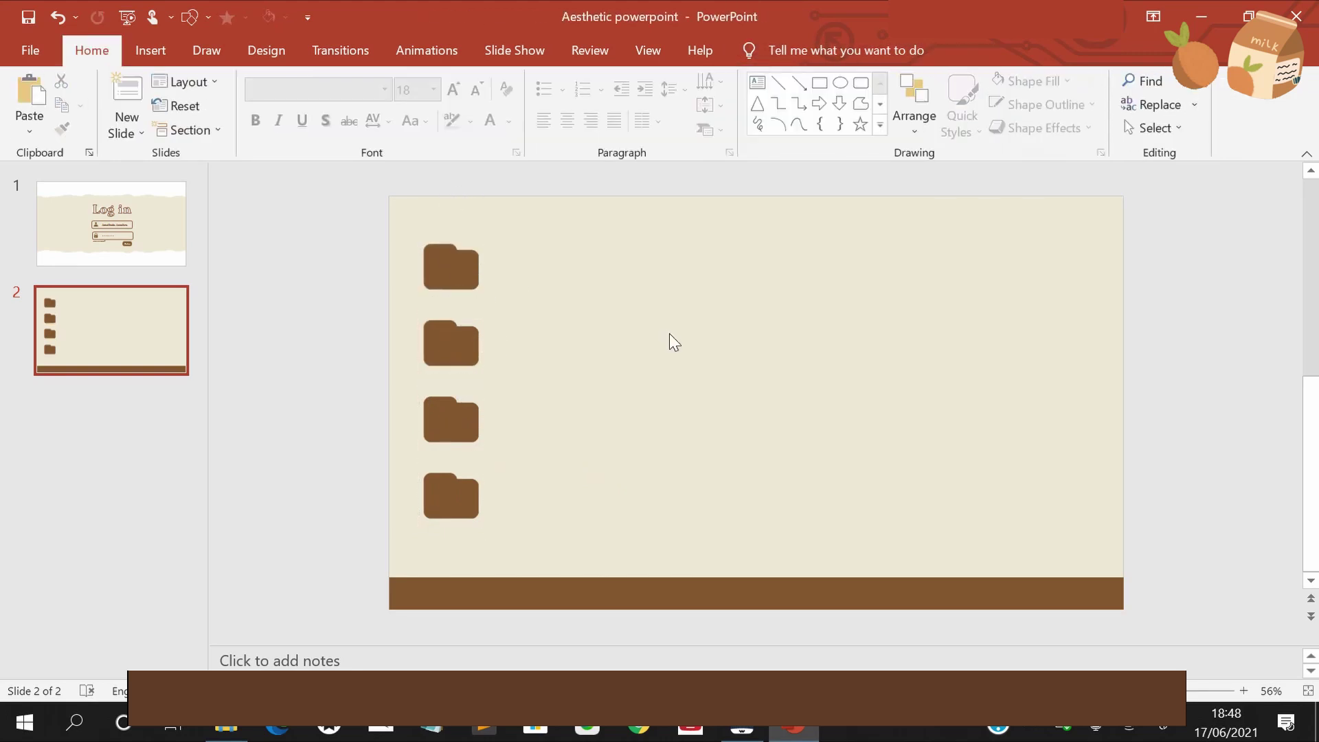
left_click_drag(465, 342, 471, 347)
left_click(677, 339)
- Add a text box reading 'The Title' in white Mogena 66, centred
left_click(151, 50)
left_click(327, 110)
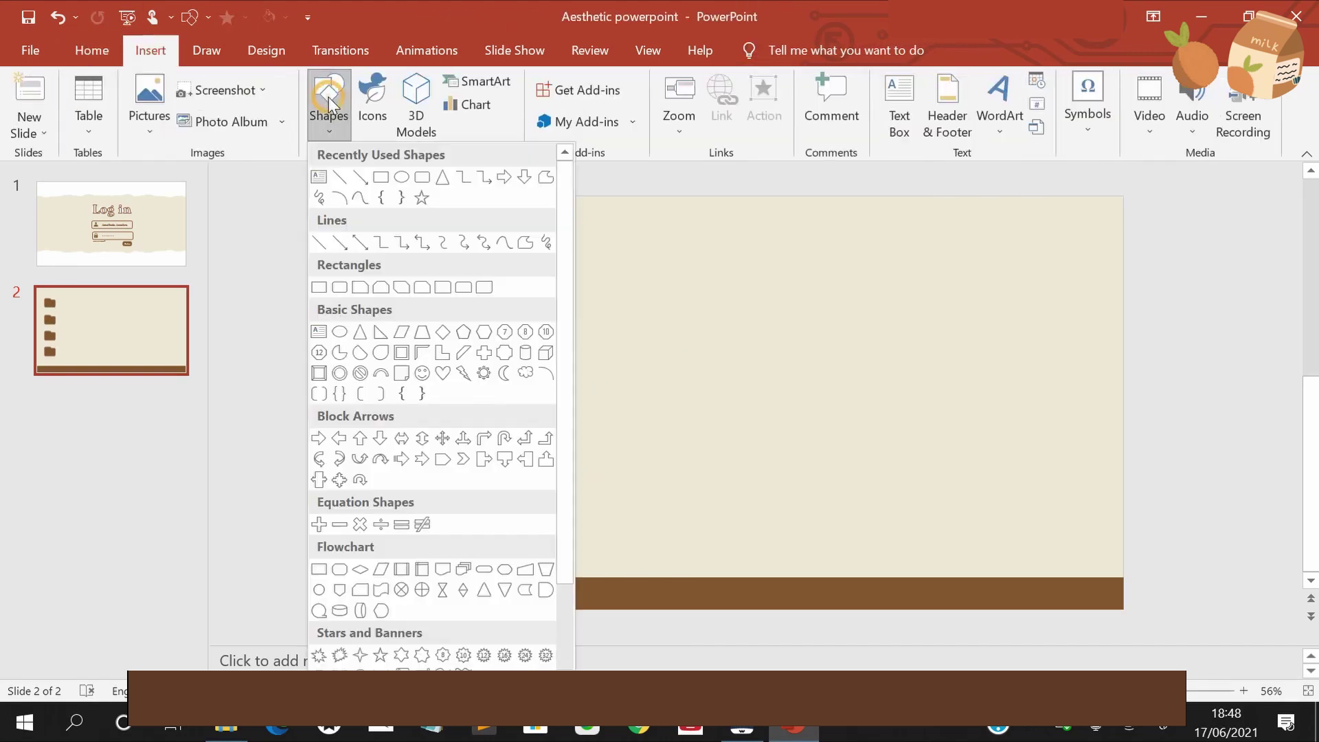
left_click(323, 177)
left_click_drag(619, 323, 983, 413)
type("The Title")
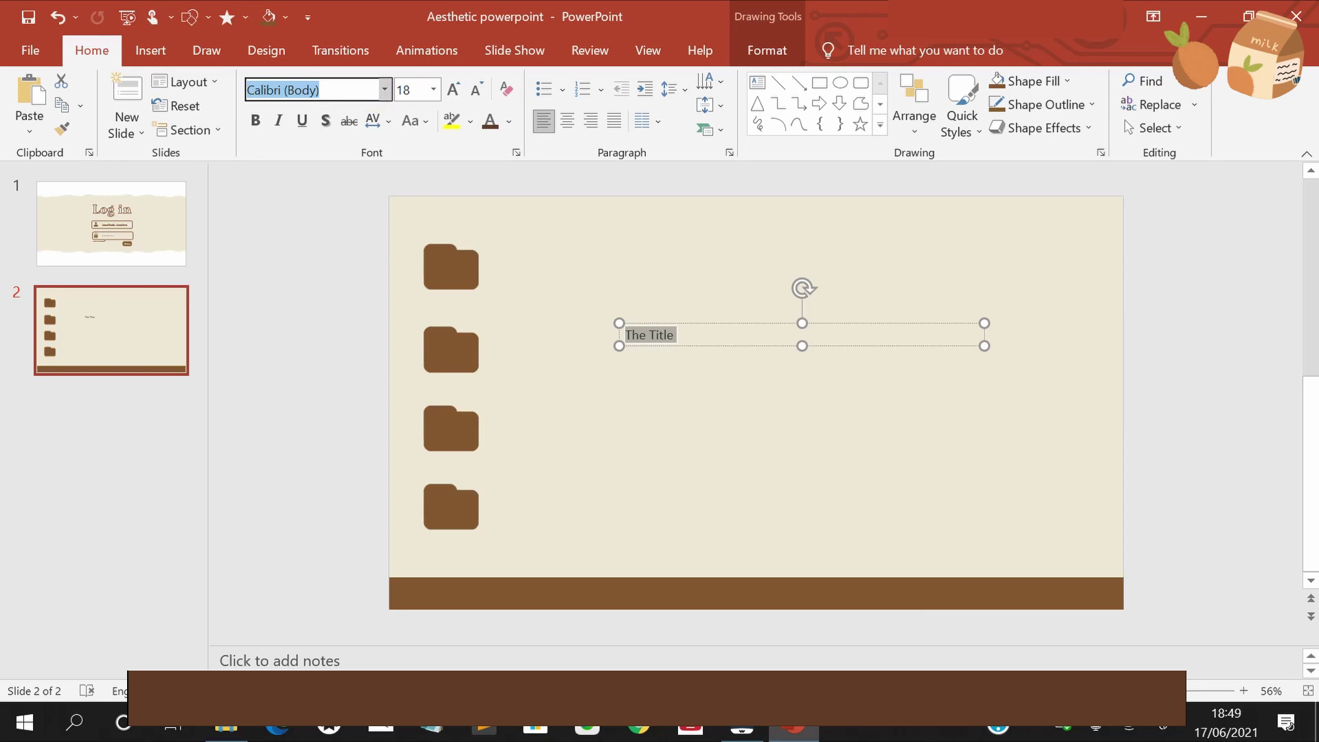
type("Mogena")
left_click(508, 122)
left_click(498, 167)
left_click(410, 90)
type("66")
key("Return")
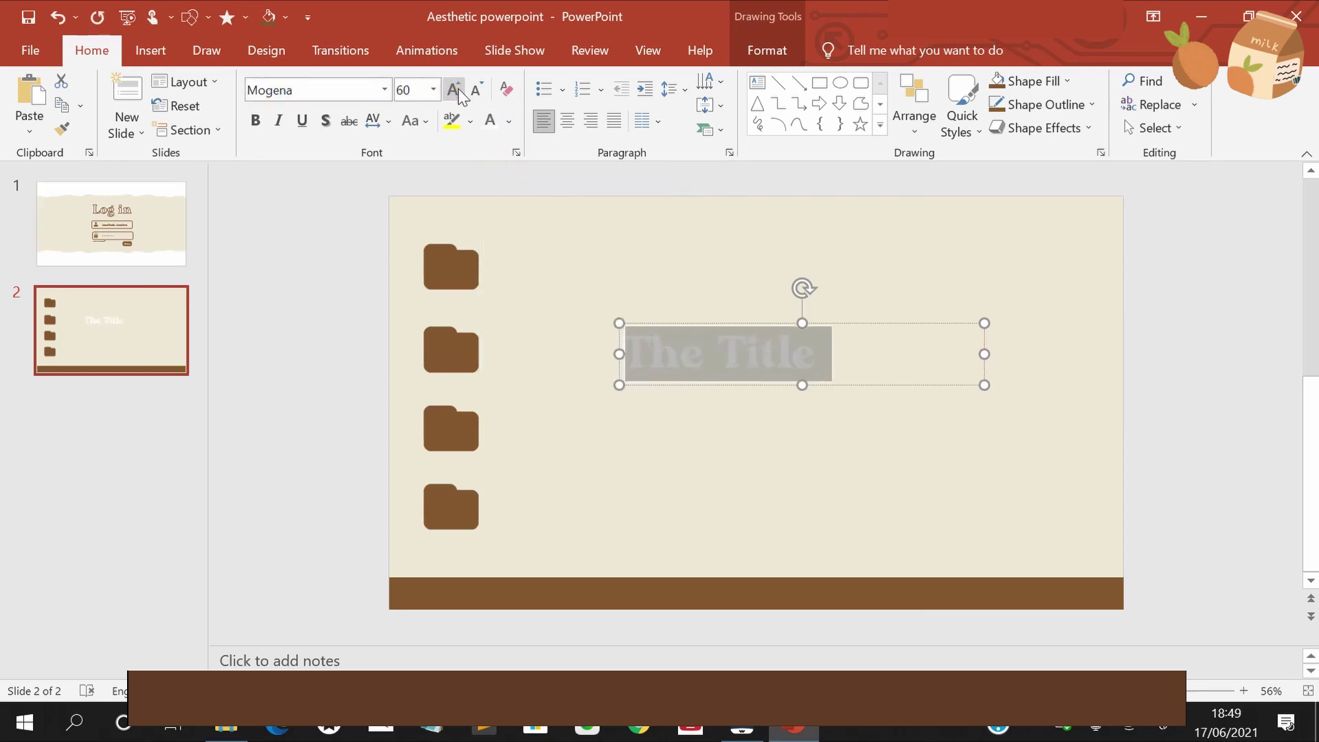
left_click(567, 120)
- Adjust the transparency of the title's white text fill
right_click(781, 244)
left_click(811, 618)
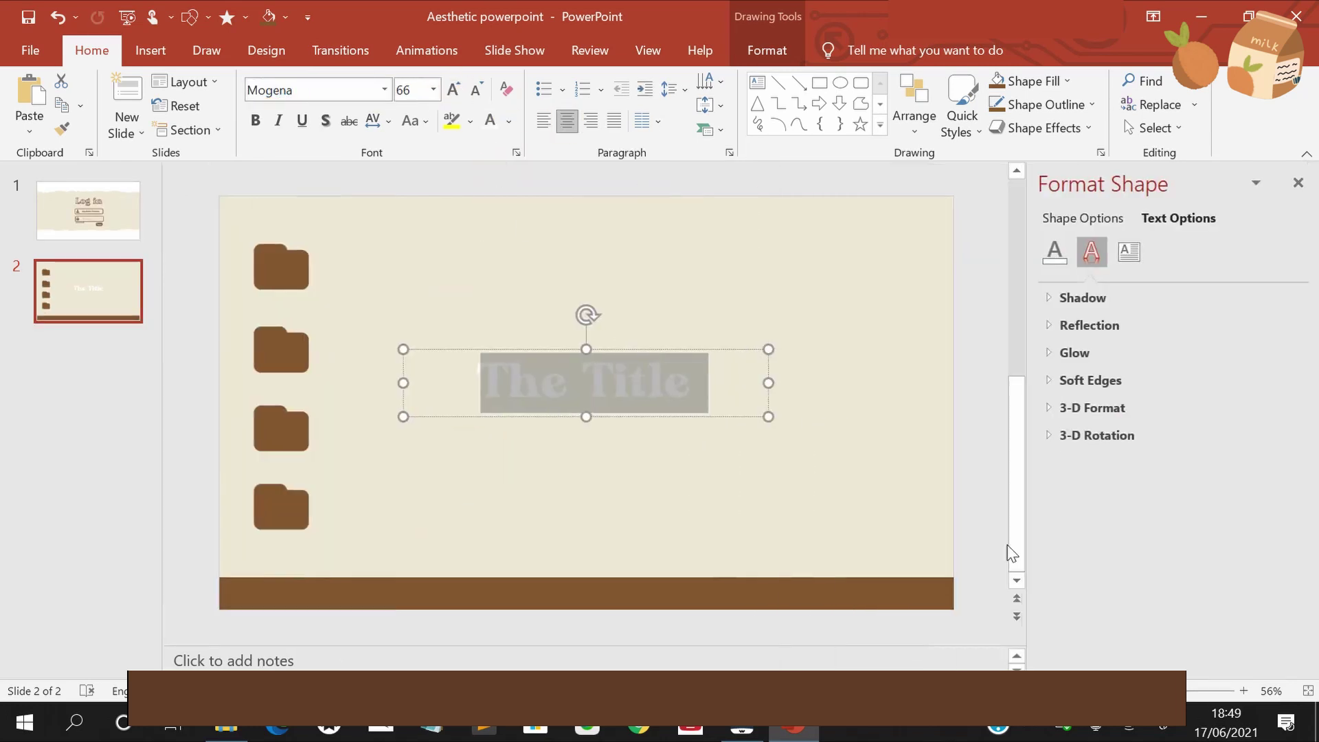
left_click(1055, 251)
left_click(1082, 297)
left_click_drag(1151, 497, 1168, 507)
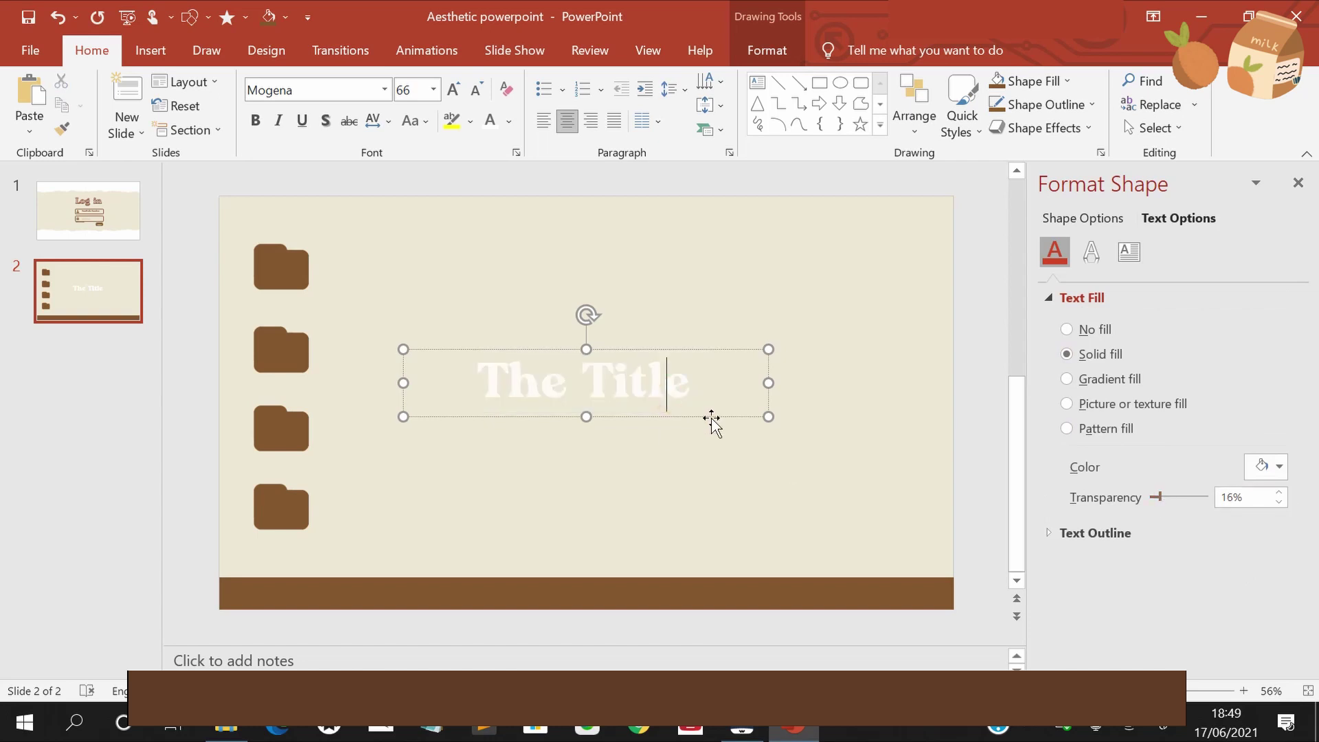
- Duplicate the title below it as a copy with 0% transparency, no fill and a solid brown outline
left_click_drag(709, 419, 724, 462)
left_click(1279, 502)
left_click(1067, 330)
left_click(1089, 533)
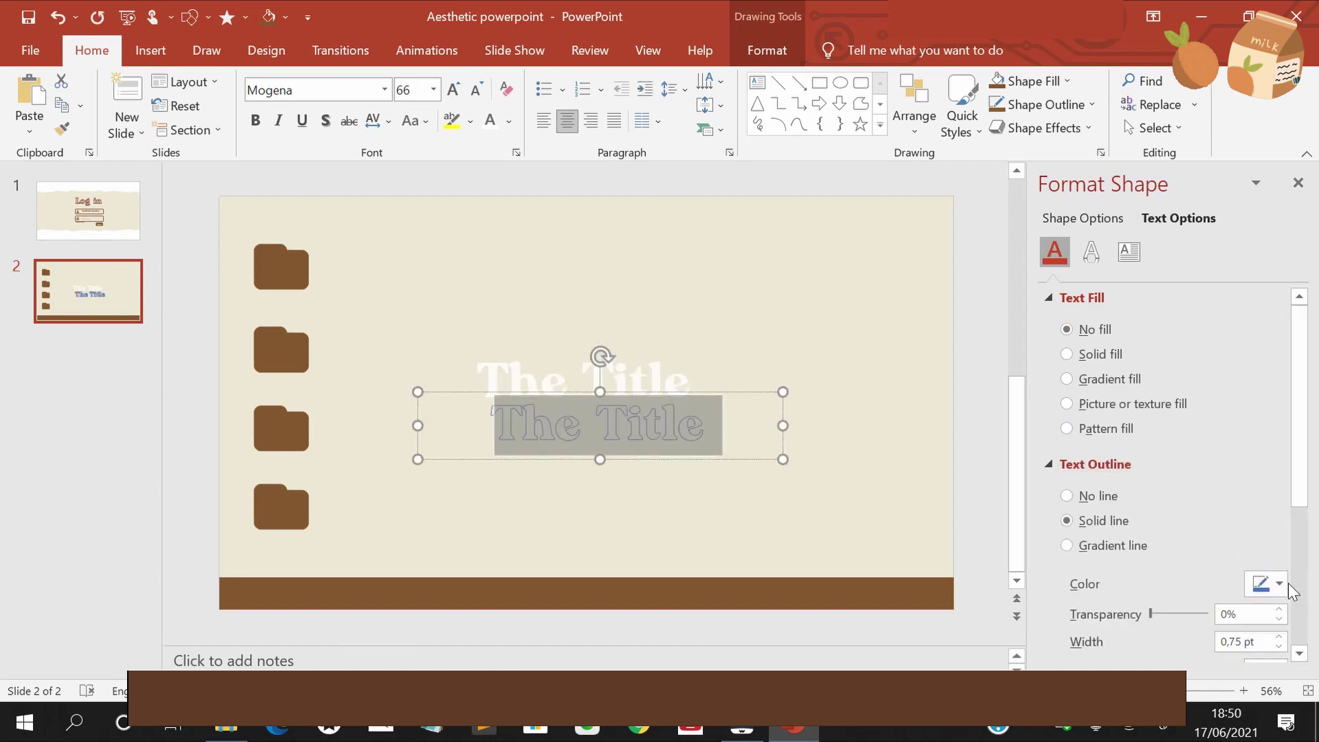
left_click(1279, 583)
left_click(1233, 576)
left_click(680, 529)
- Give the title an arched Transform text effect
right_click(677, 419)
left_click(680, 486)
left_click(748, 375)
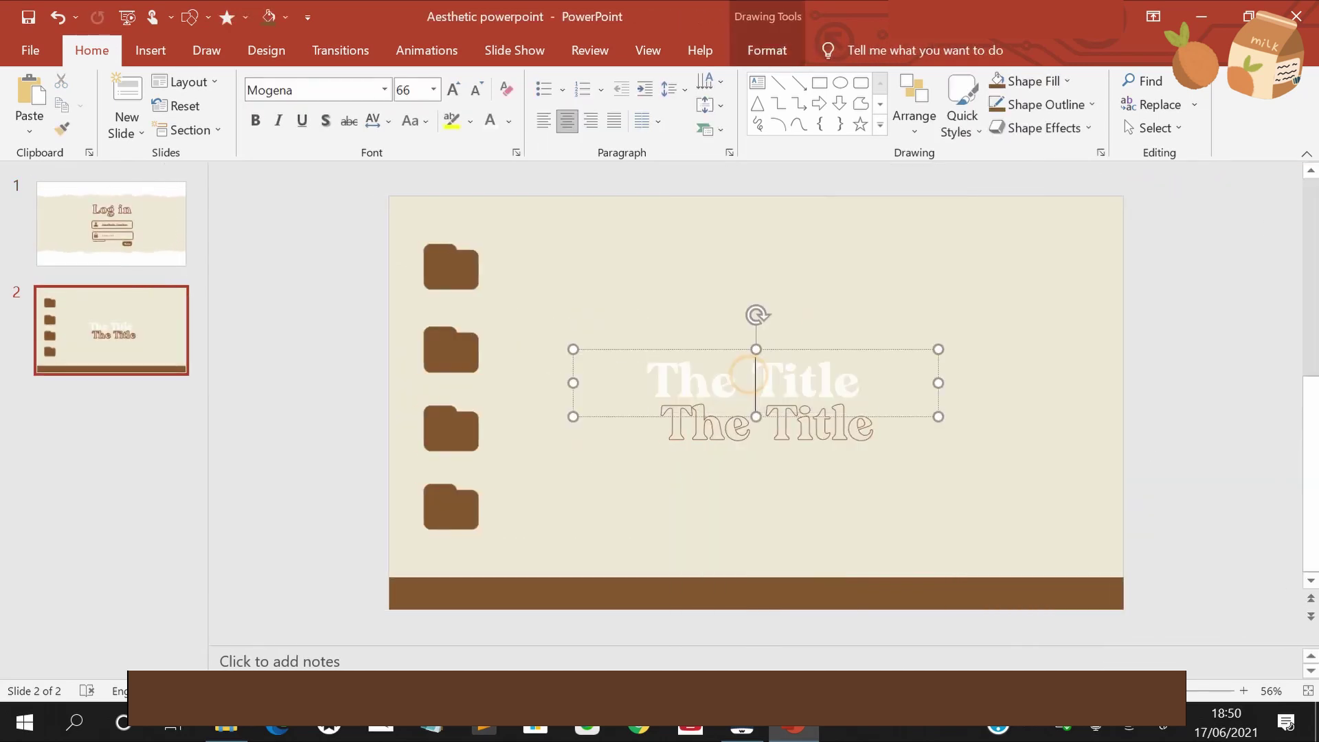
left_click(767, 50)
left_click(816, 127)
left_click(797, 426)
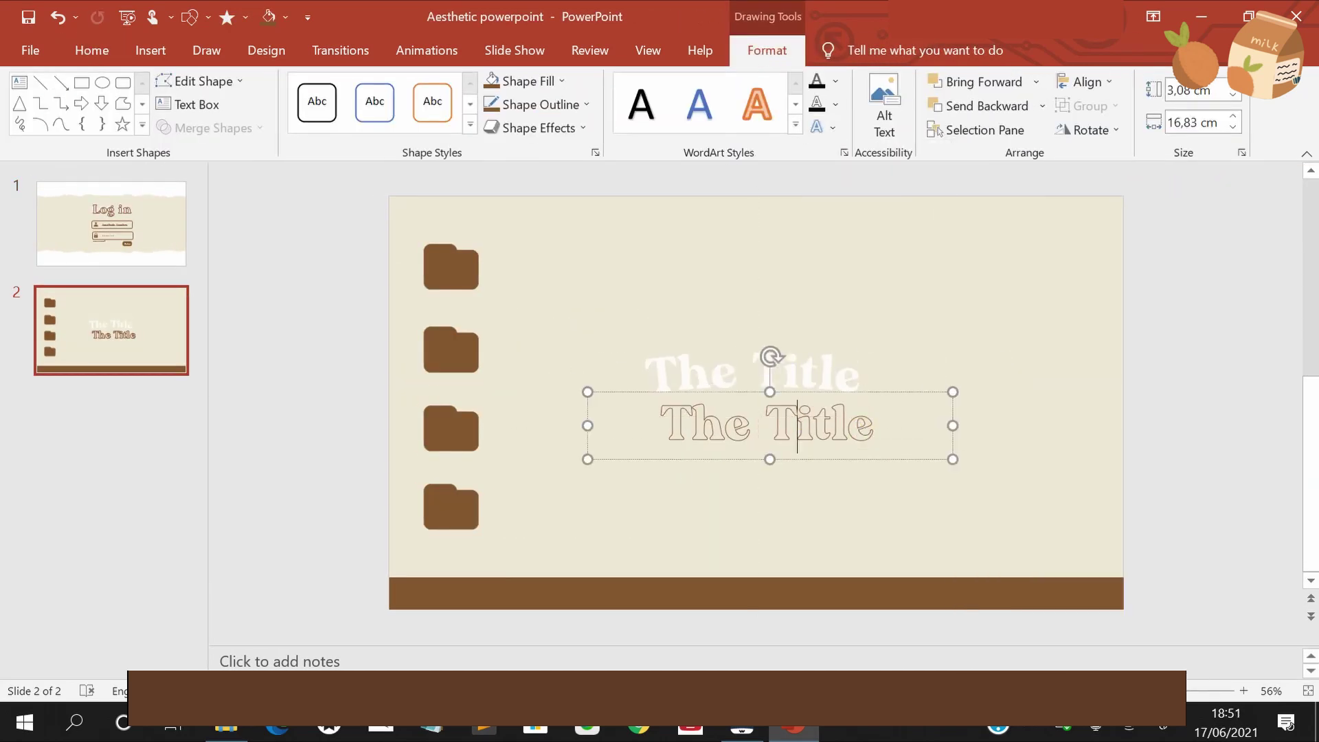
key("ctrl+a")
left_click(817, 127)
left_click(1127, 584)
- Preview the slide as a slide show, then return to editing
key("shift+F5")
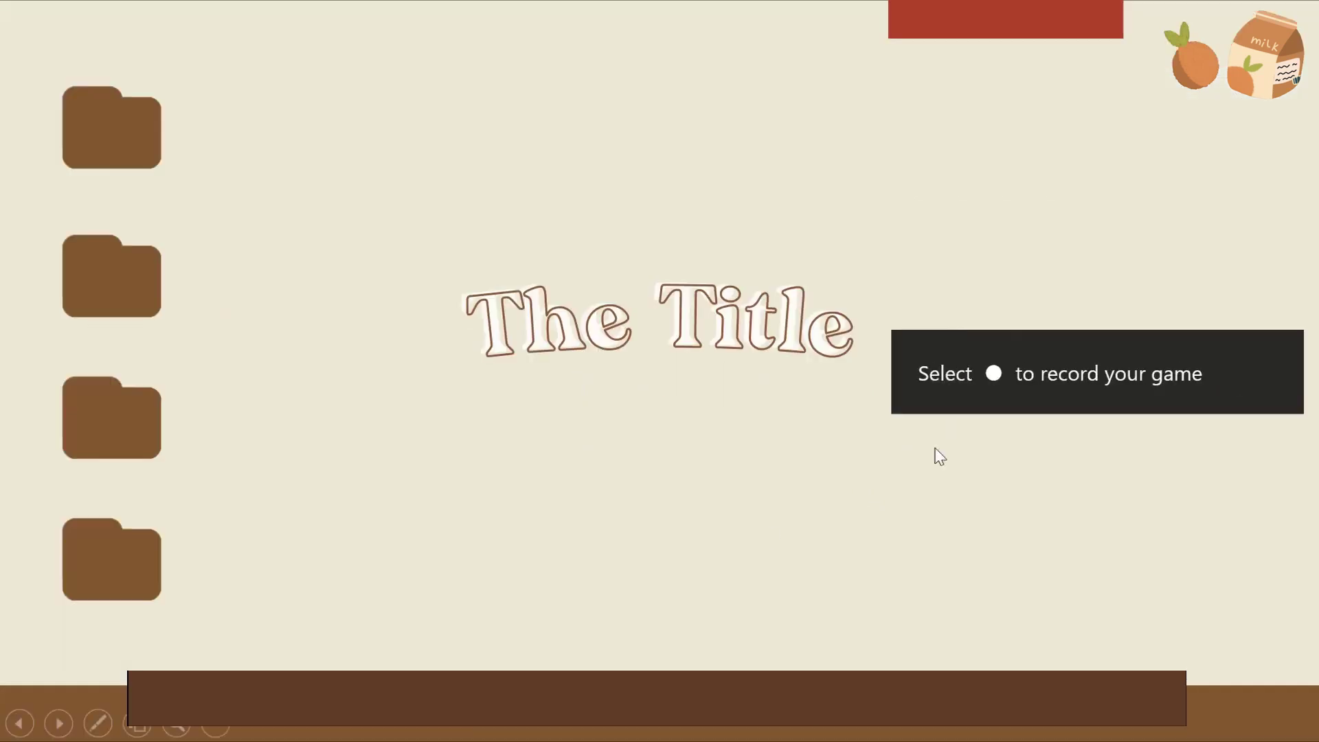
key("Escape")
left_click(150, 50)
- Draw a small beige rectangle with no outline at the taskbar's left end
left_click(328, 103)
scroll(311, 325, "up", 3)
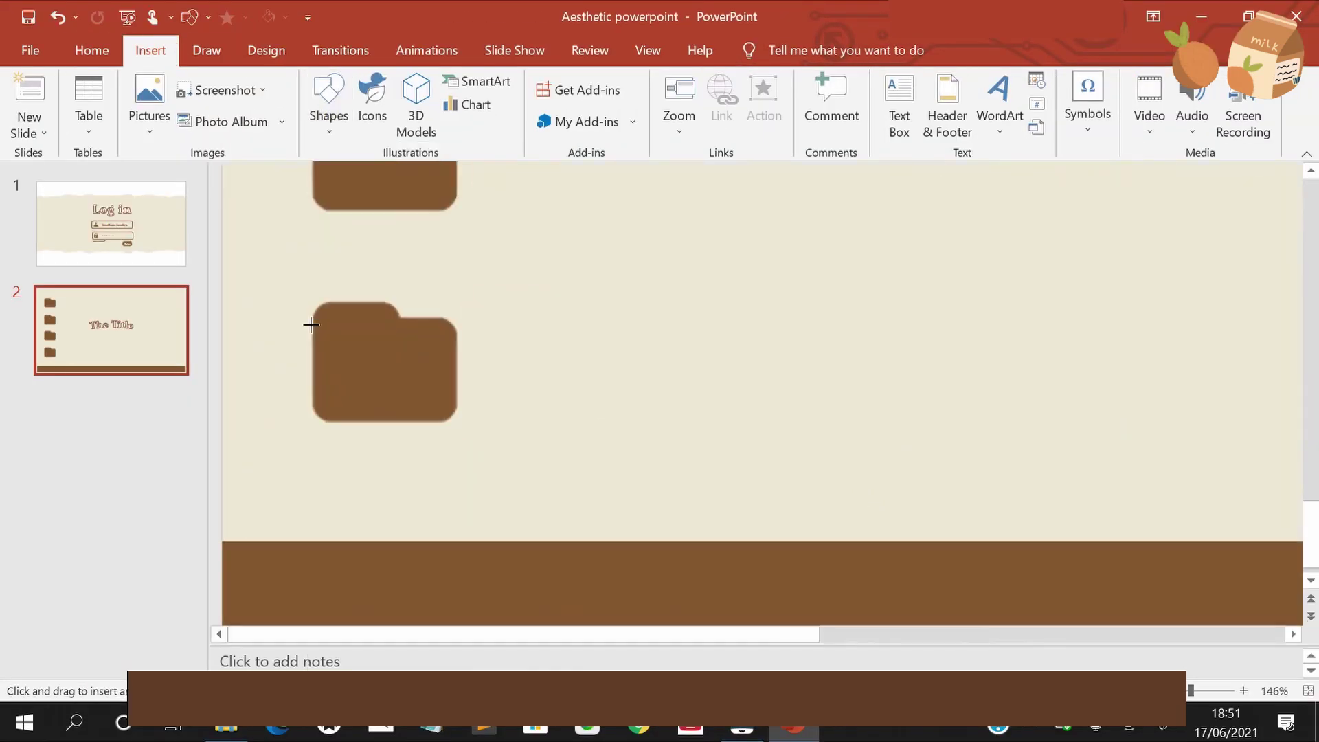
left_click_drag(242, 552, 291, 584)
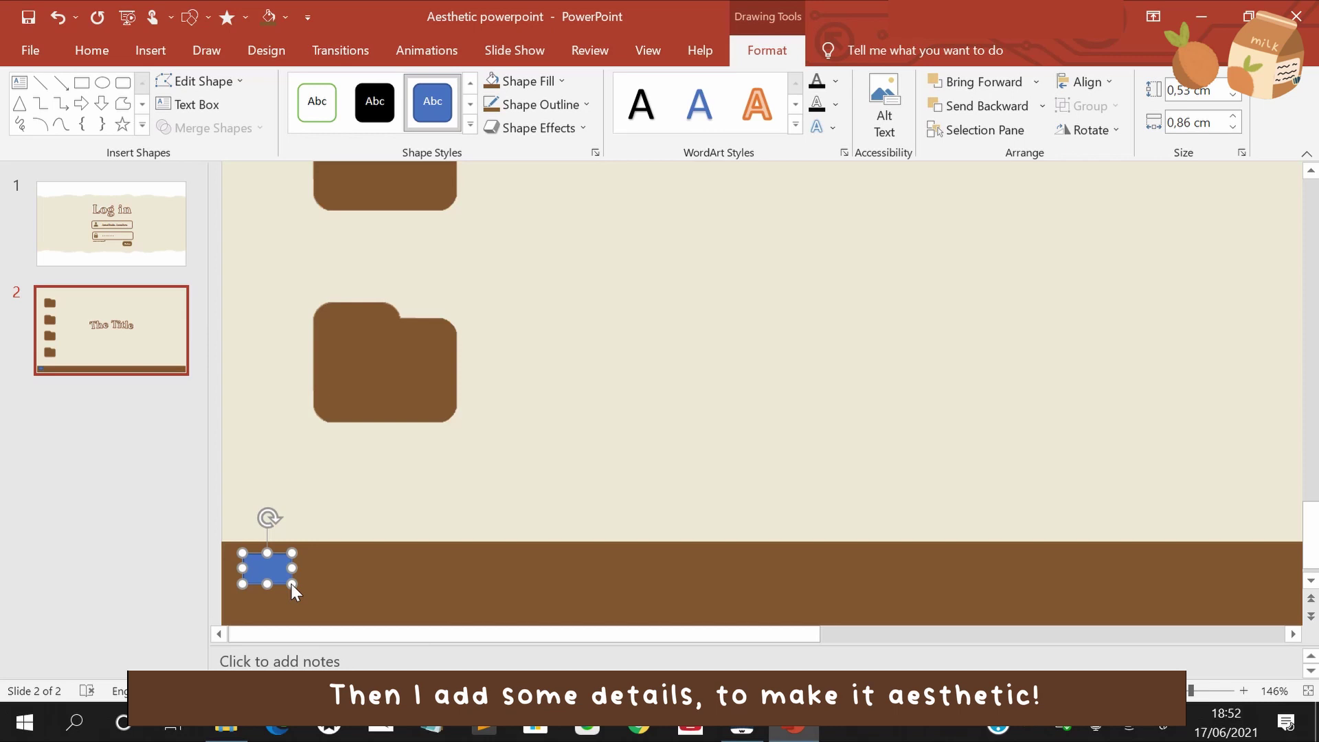
left_click(562, 81)
left_click(506, 286)
left_click(586, 105)
left_click(567, 343)
left_click(81, 83)
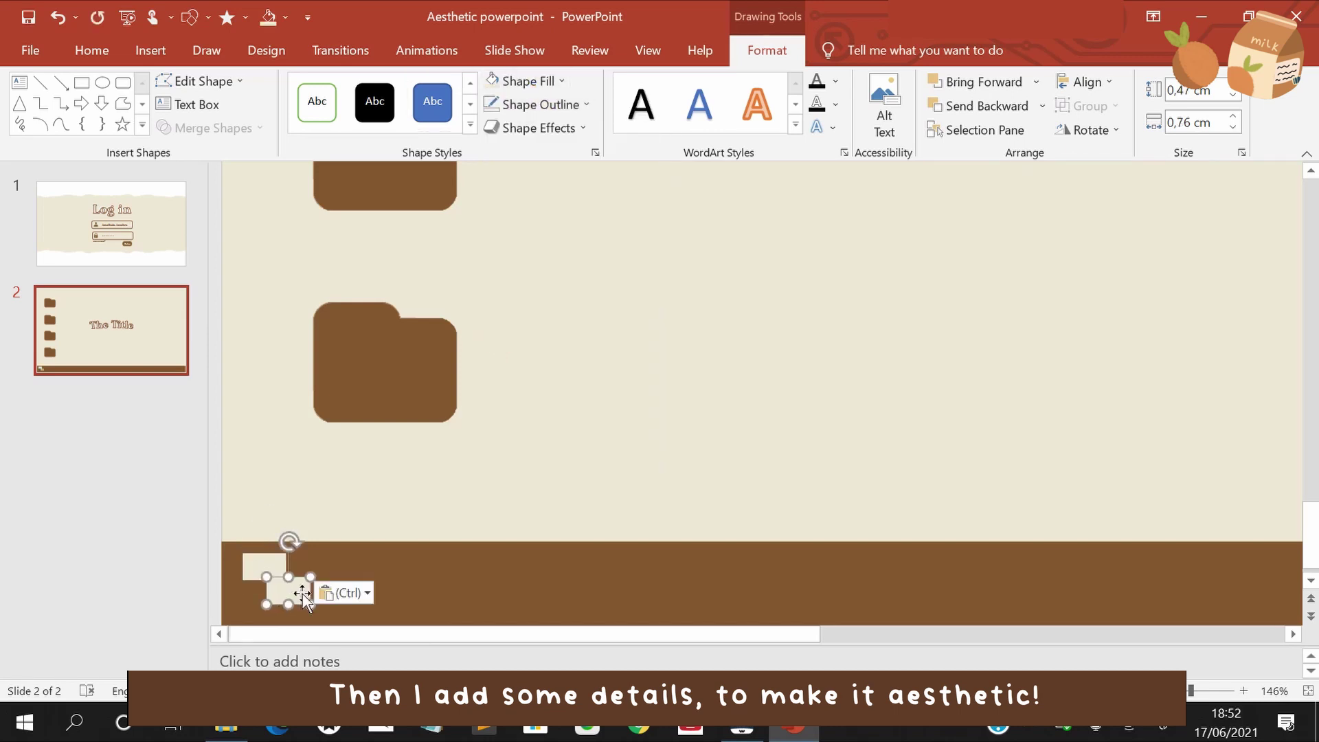
- Draw a beige rounded search bar across the brown taskbar
left_click(344, 597)
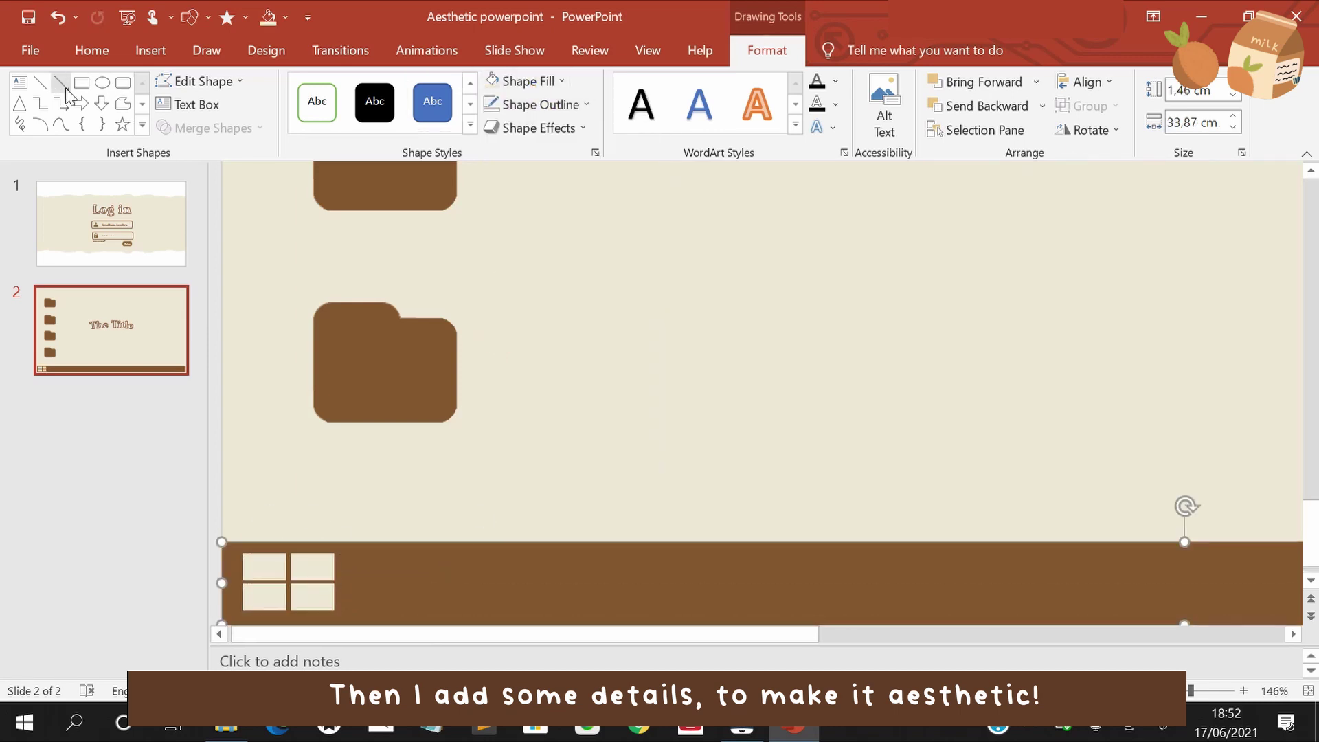
left_click_drag(364, 556, 863, 609)
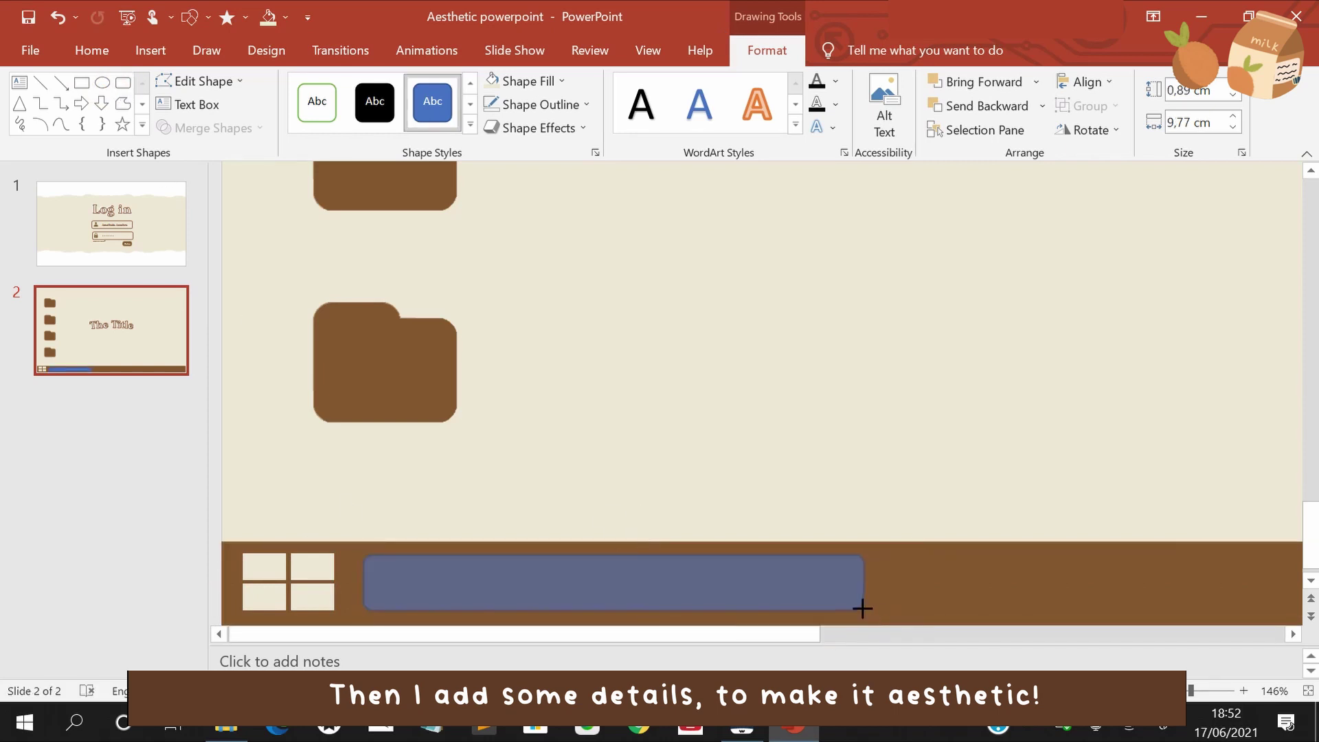
left_click(494, 80)
left_click(505, 472)
- Insert magnifier, wifi and battery icons from the icon library
left_click(151, 50)
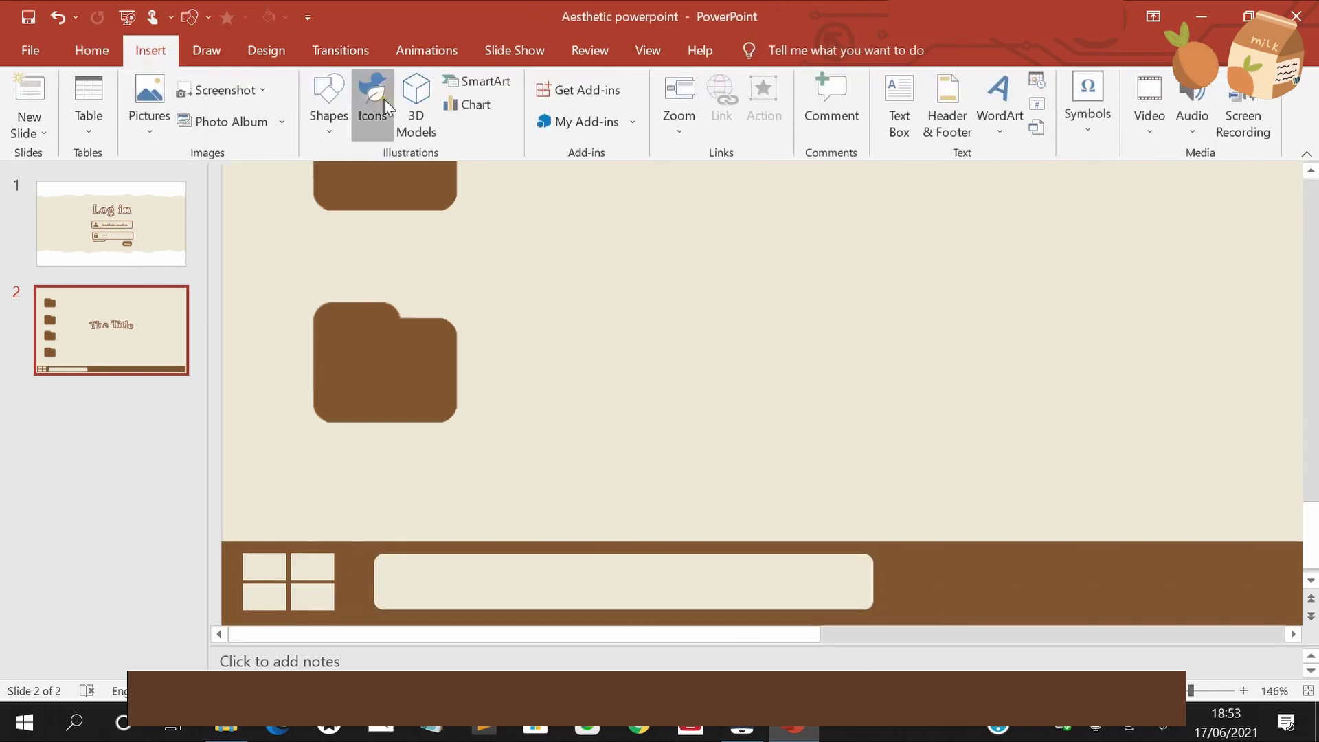
left_click(374, 97)
type("sear")
left_click(448, 233)
type("wifi")
left_click(532, 233)
type("date")
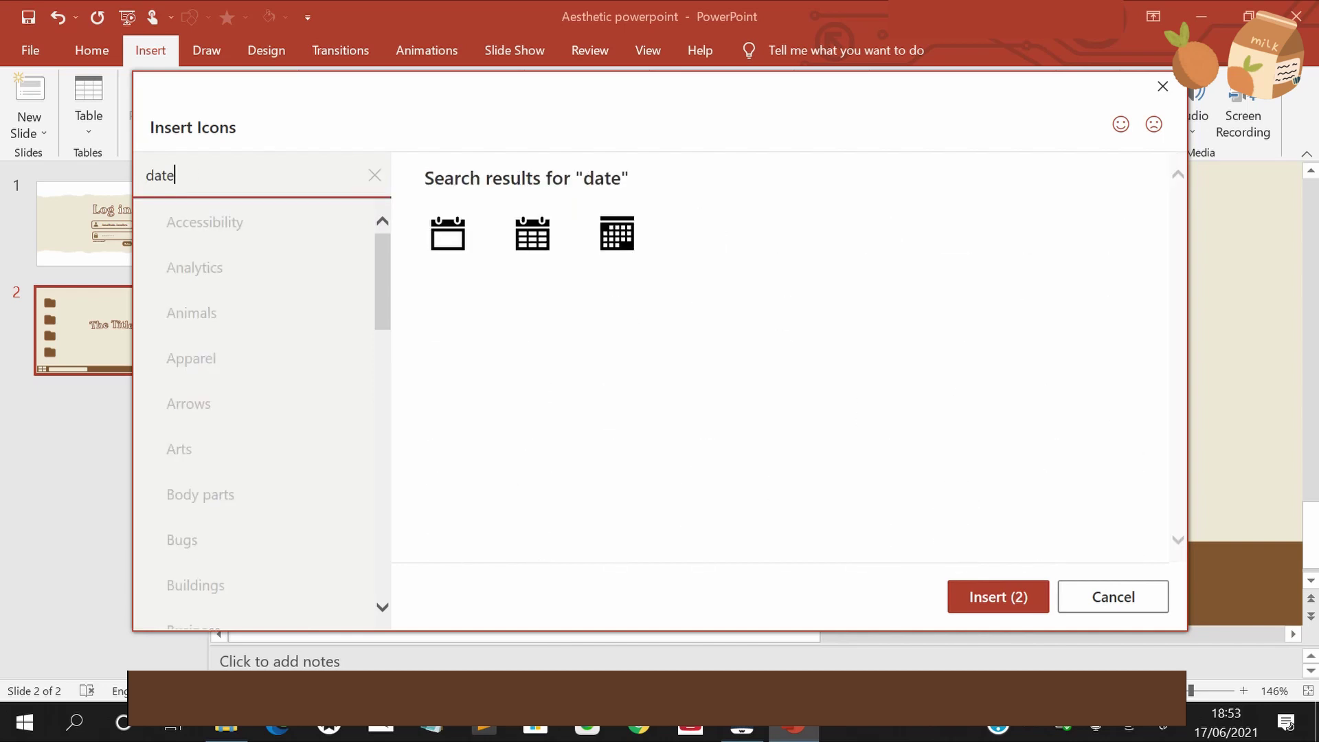
type("bat")
left_click(700, 318)
left_click(998, 596)
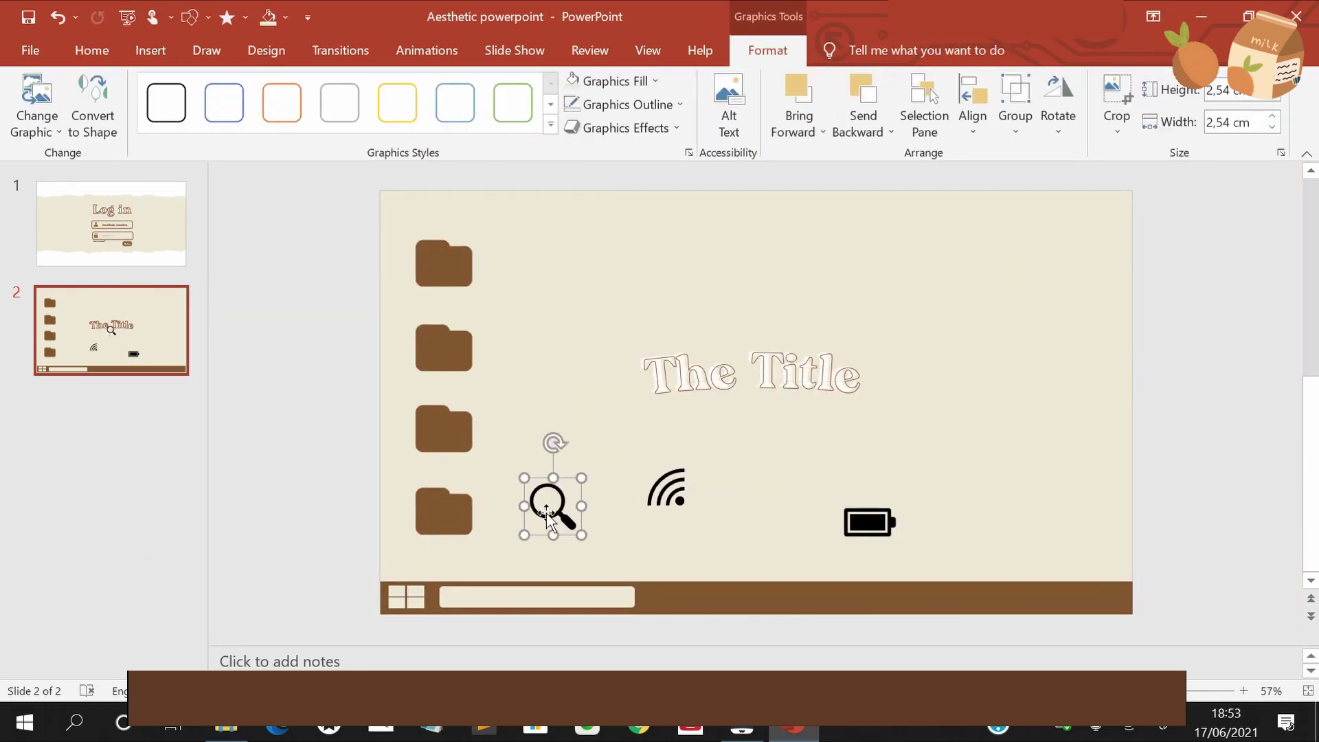
- Shrink the magnifier icon, flip it horizontally and colour it brown
left_click_drag(382, 582, 360, 603)
left_click(1058, 103)
left_click(1137, 230)
left_click(614, 80)
left_click(625, 286)
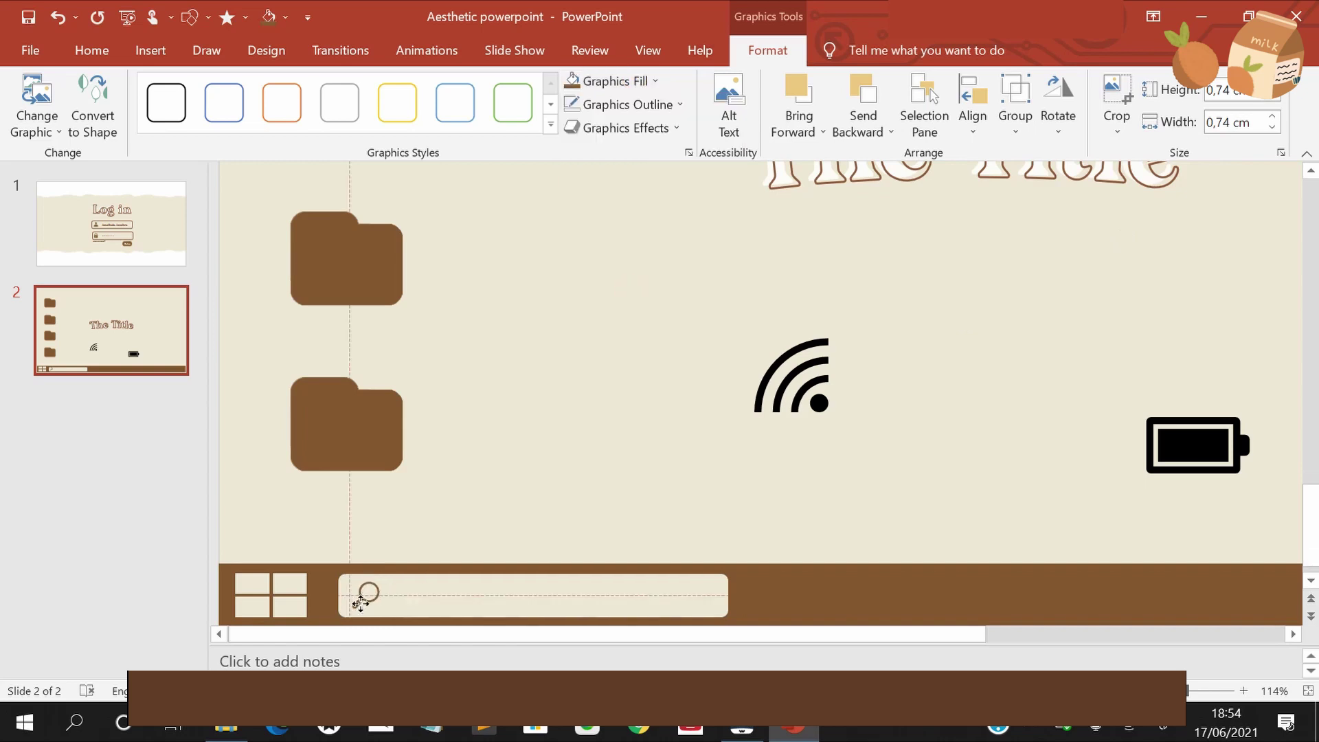
- Resize the wifi icon to 0.74 cm and recolour it cream
key("F4")
left_click(1192, 445)
key("F4")
scroll(1157, 462, "down", 2)
left_click(556, 395)
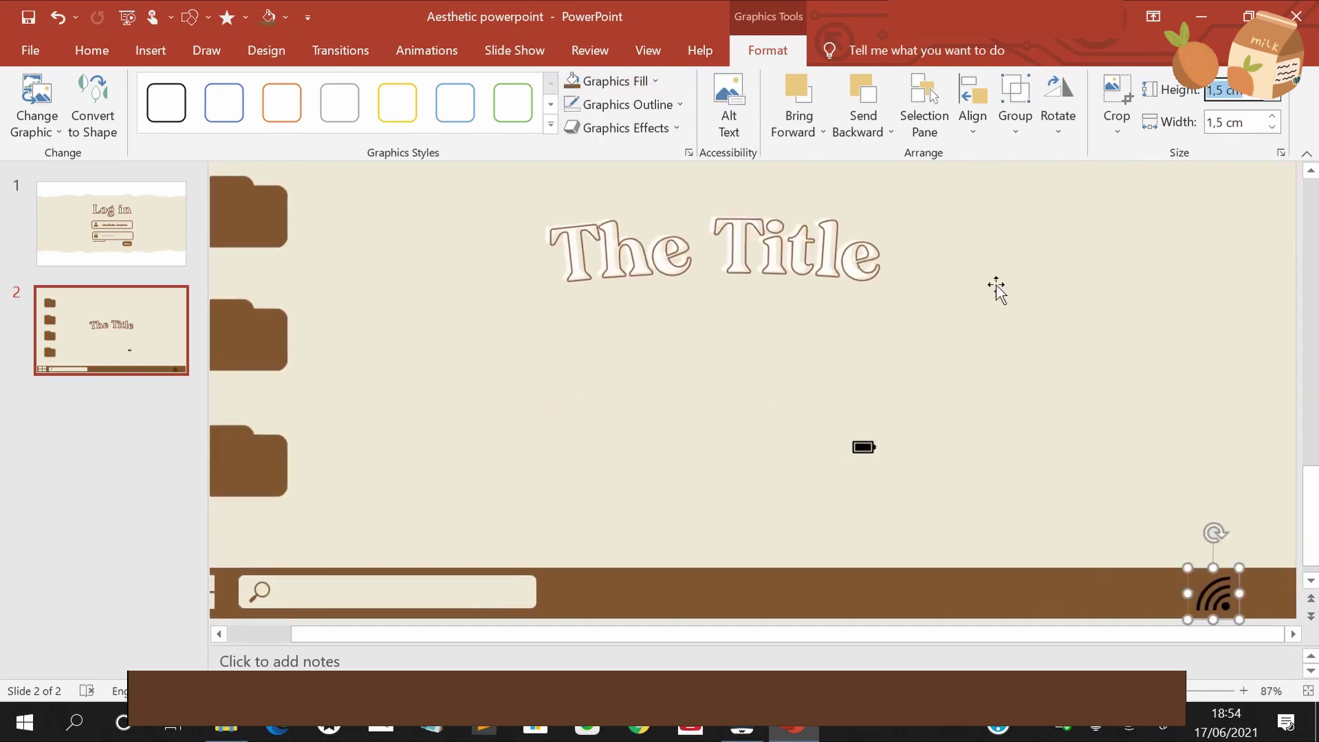
left_click(571, 86)
left_click(1201, 493)
scroll(1201, 493, "down", 2)
scroll(1201, 493, "up", 3)
- Flip the battery icon horizontally
left_click(1097, 585)
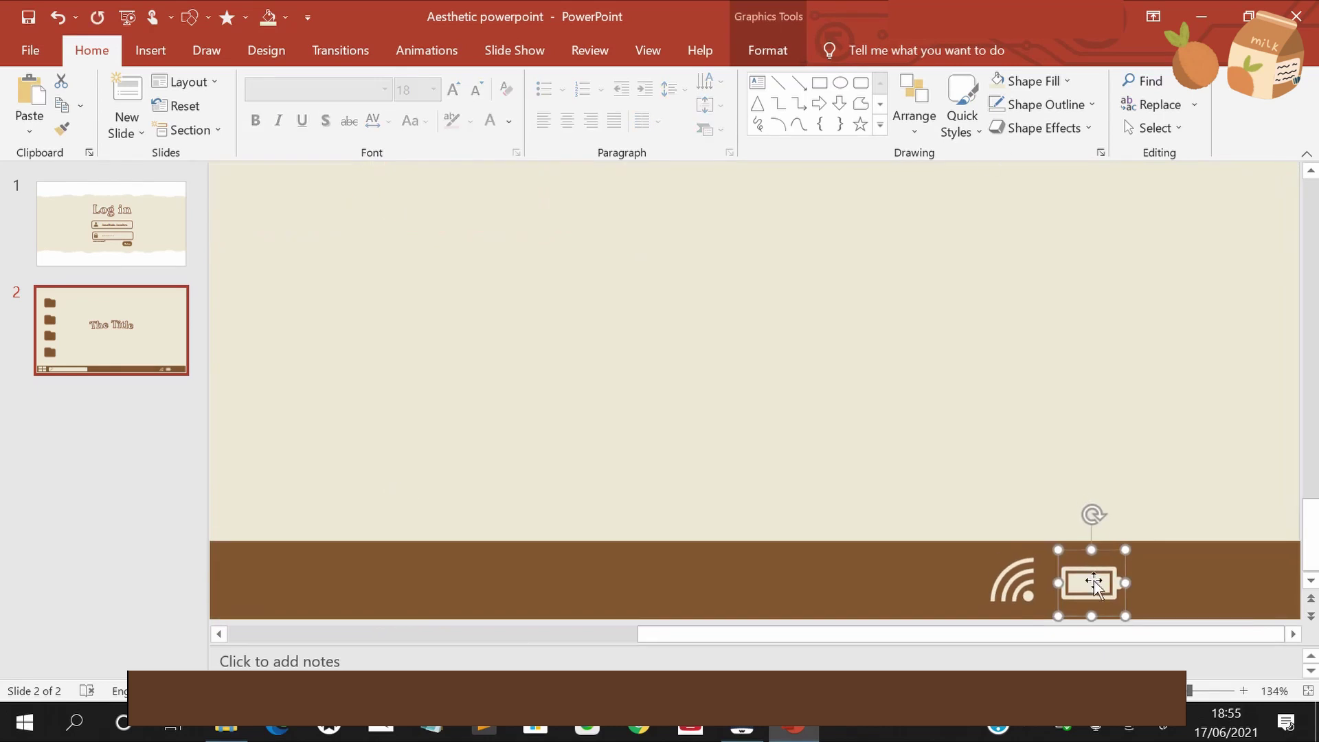
left_click(767, 51)
left_click(1054, 103)
left_click(1113, 227)
left_click(687, 584)
- Add a text box with the date 17/06/2021 at the taskbar's right end
left_click(151, 50)
left_click(899, 107)
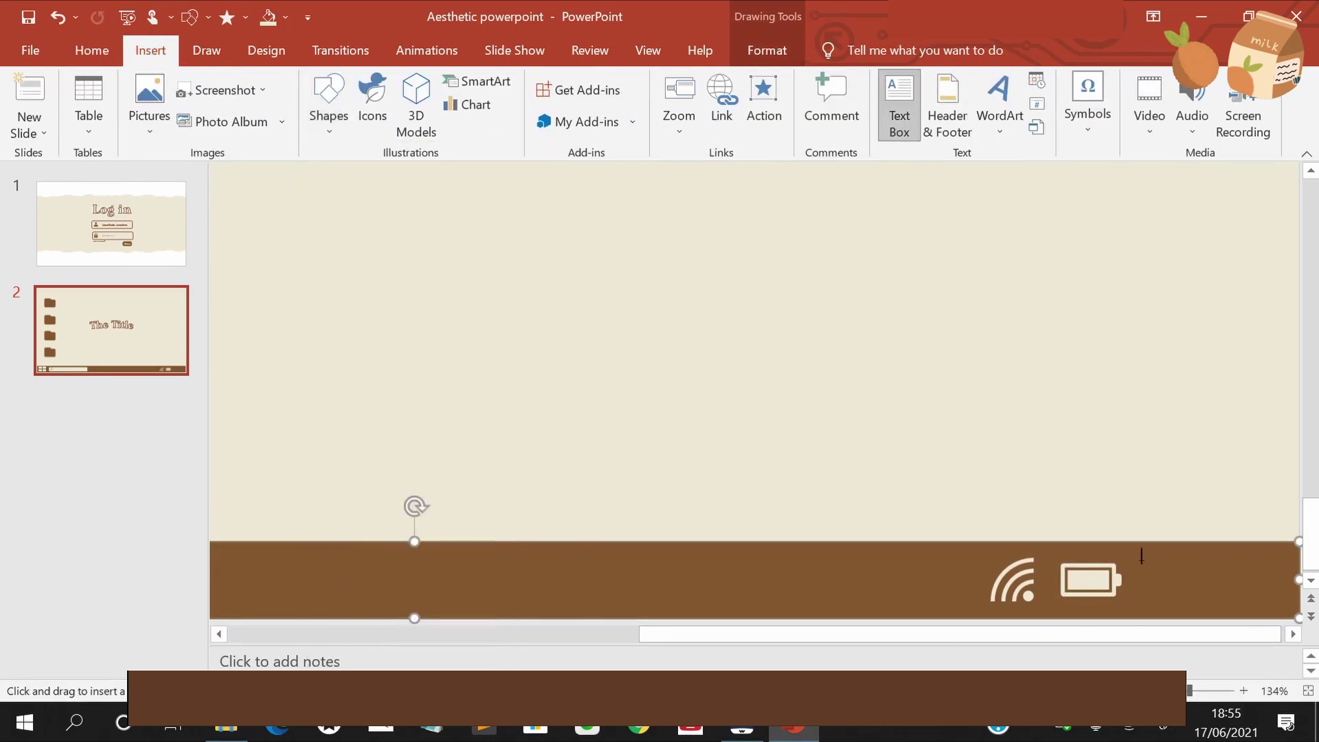
left_click_drag(1146, 564, 1281, 618)
type("06/2021")
key("ctrl+a")
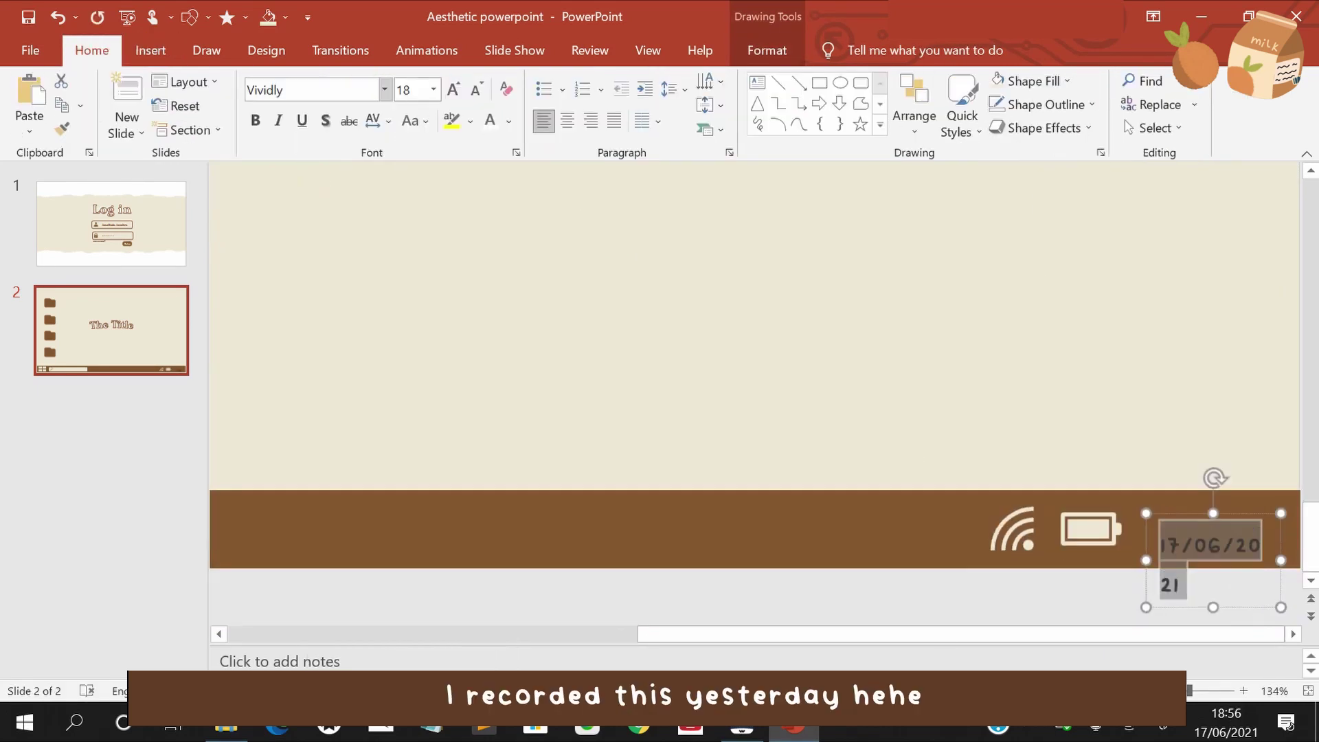
key("ctrl+z")
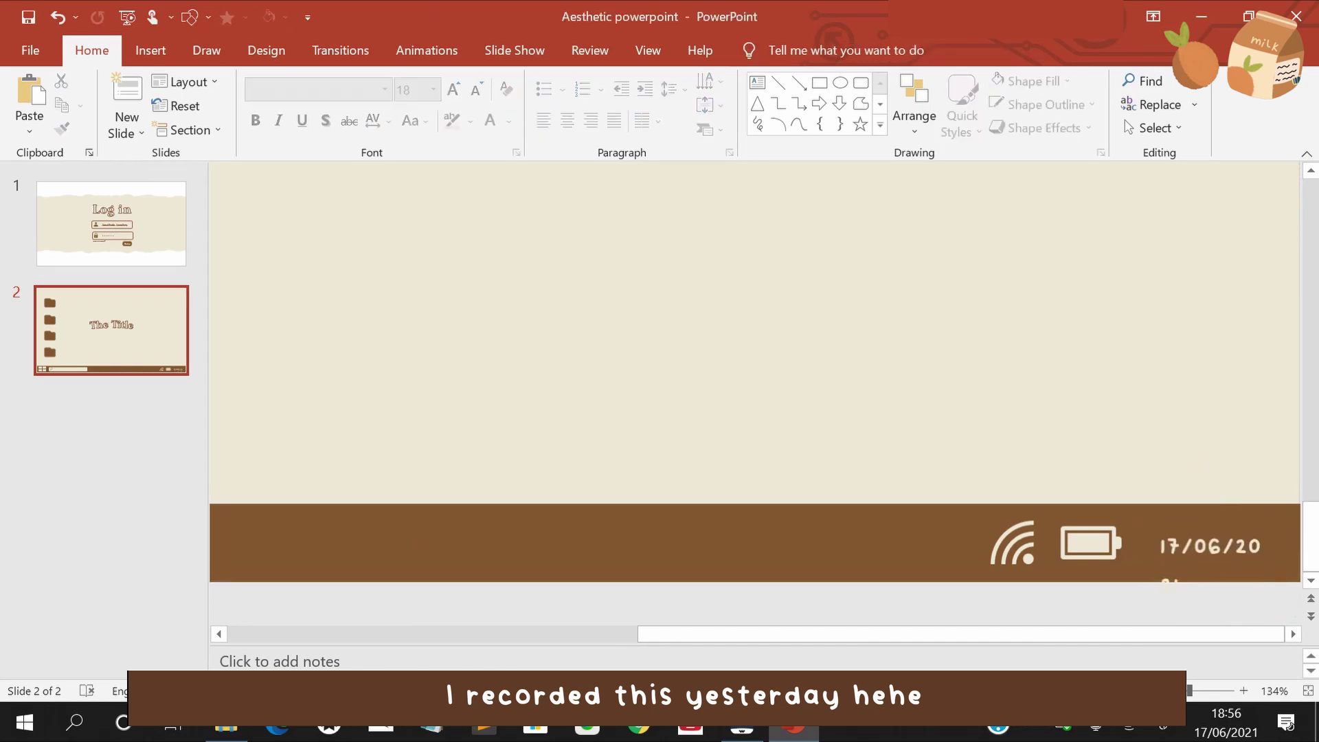
left_click(1187, 599)
left_click(1199, 581)
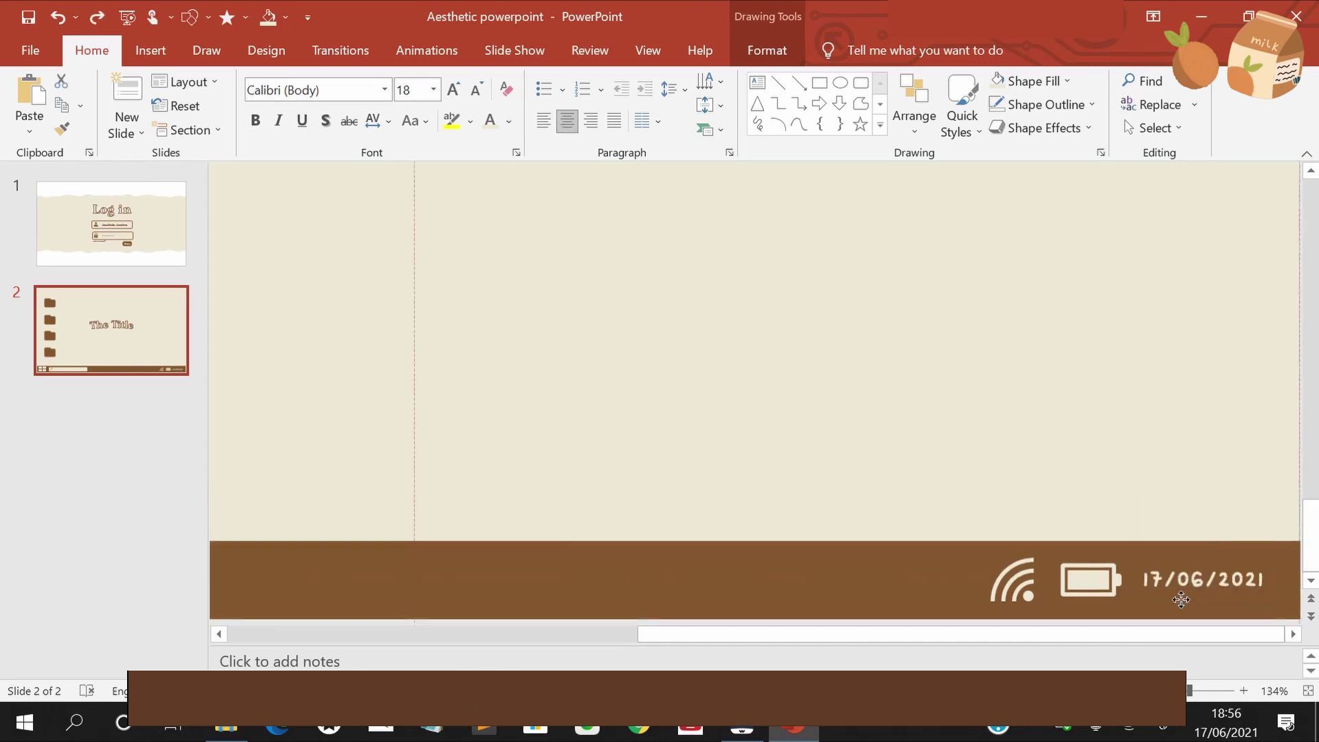
- Place a brown, size 20, centred 'Page 1' label under the first folder
scroll(1148, 598, "up", 5)
key("ctrl+v")
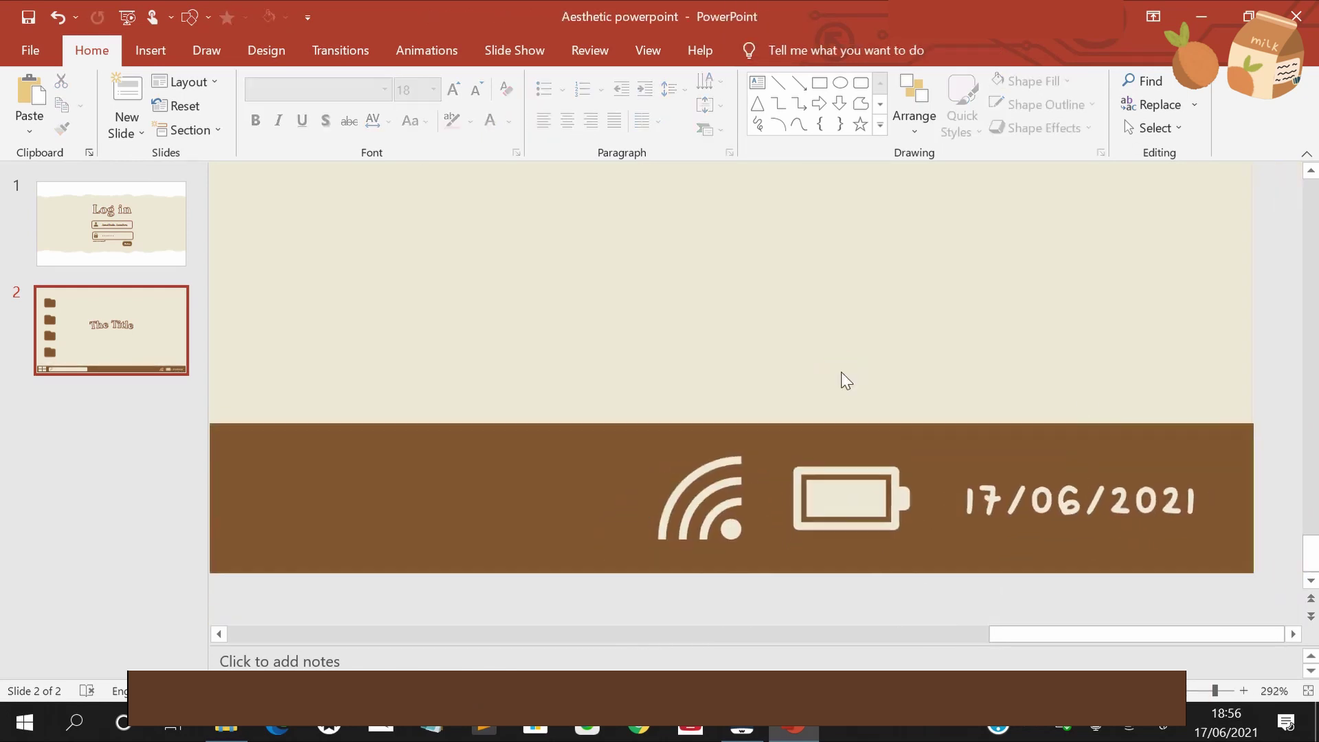
scroll(839, 377, "down", 10)
left_click(508, 122)
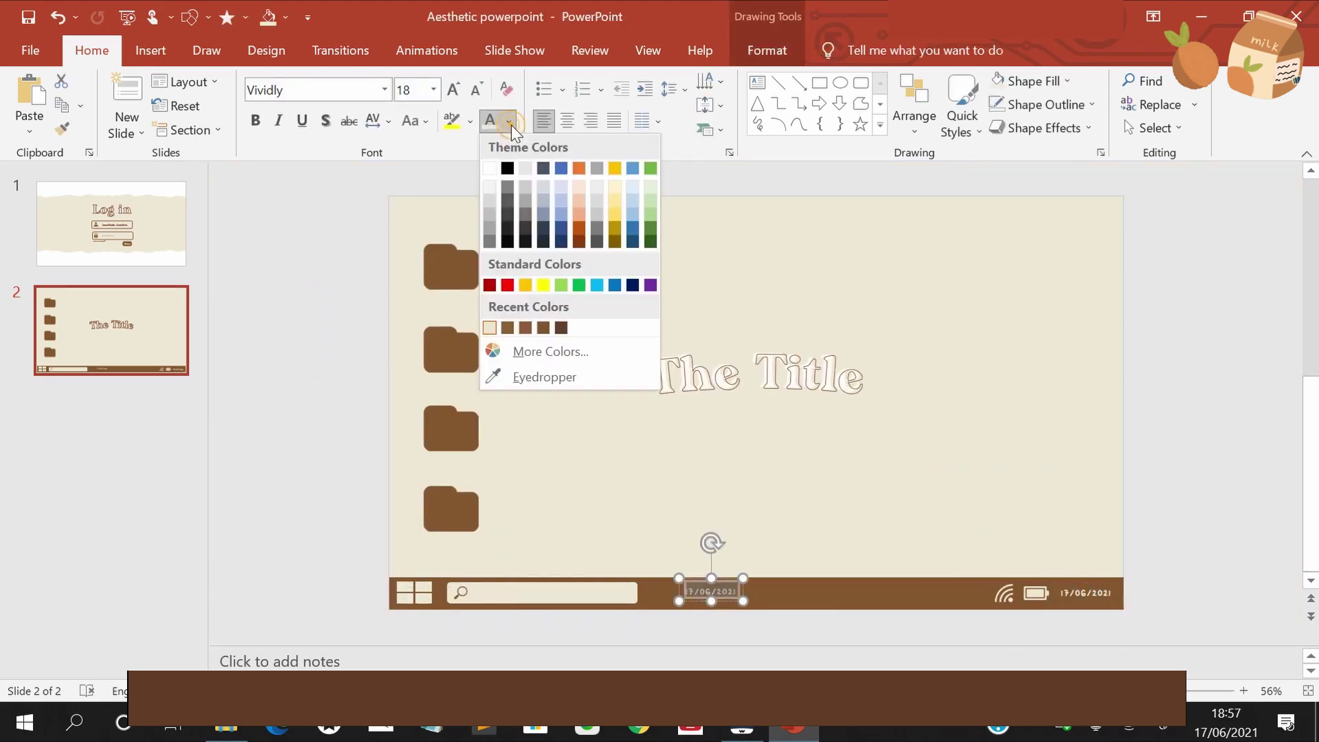
left_click(549, 331)
left_click_drag(733, 602, 474, 309)
right_click(474, 309)
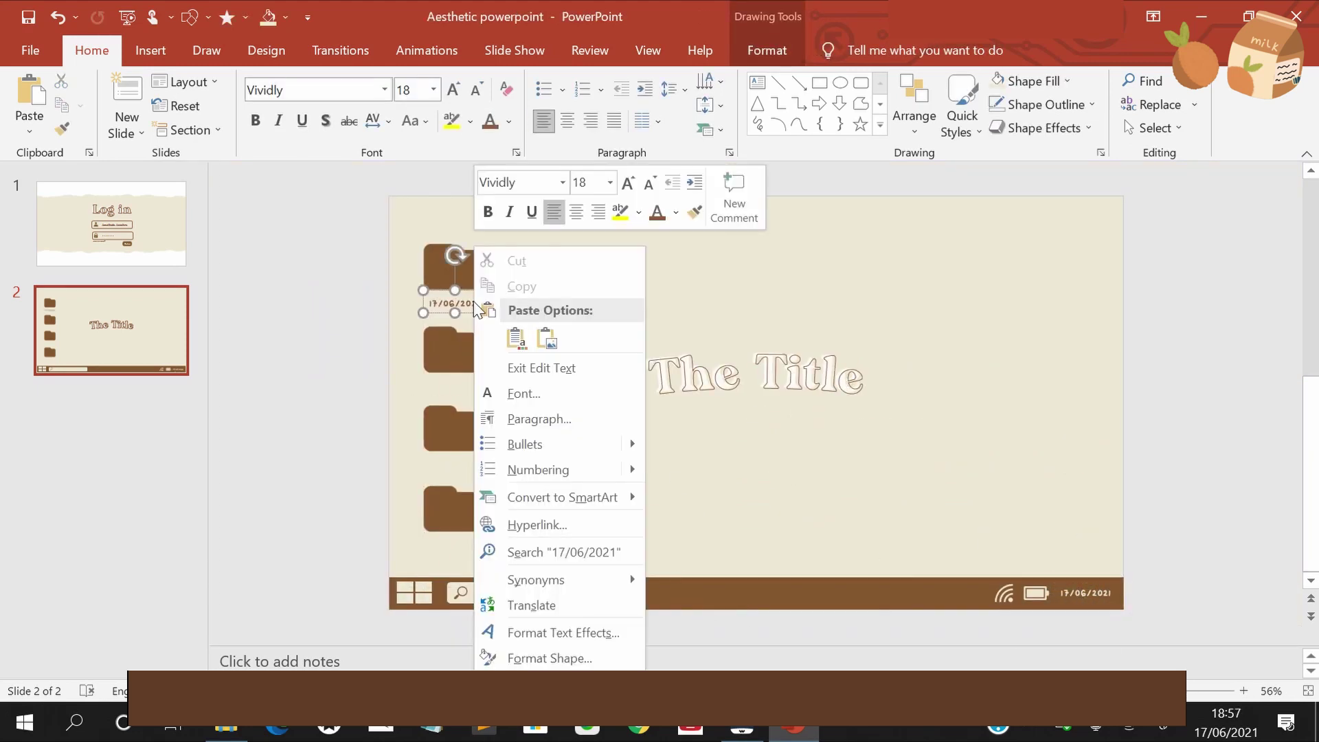
type("Part 1Page 1")
scroll(447, 309, "up", 6)
key("ctrl+a")
left_click(453, 89)
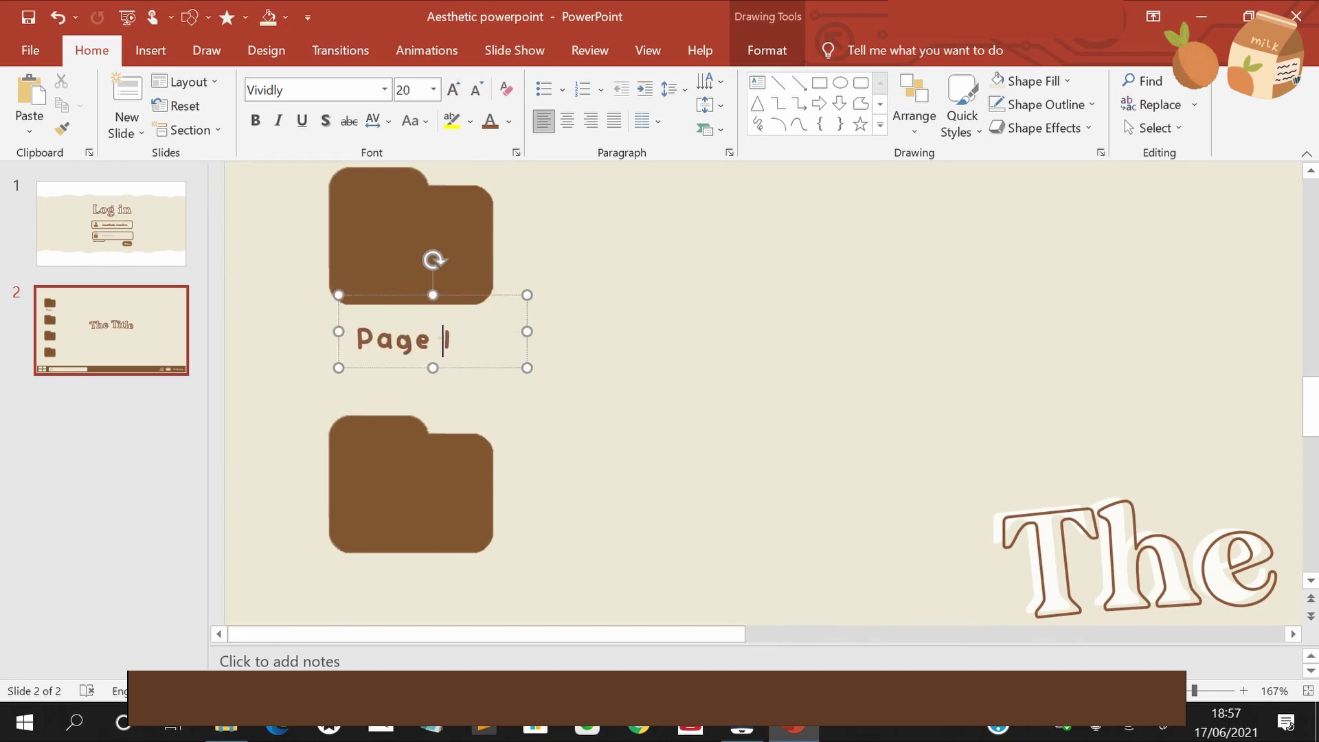
left_click(567, 121)
left_click_drag(472, 366, 470, 564)
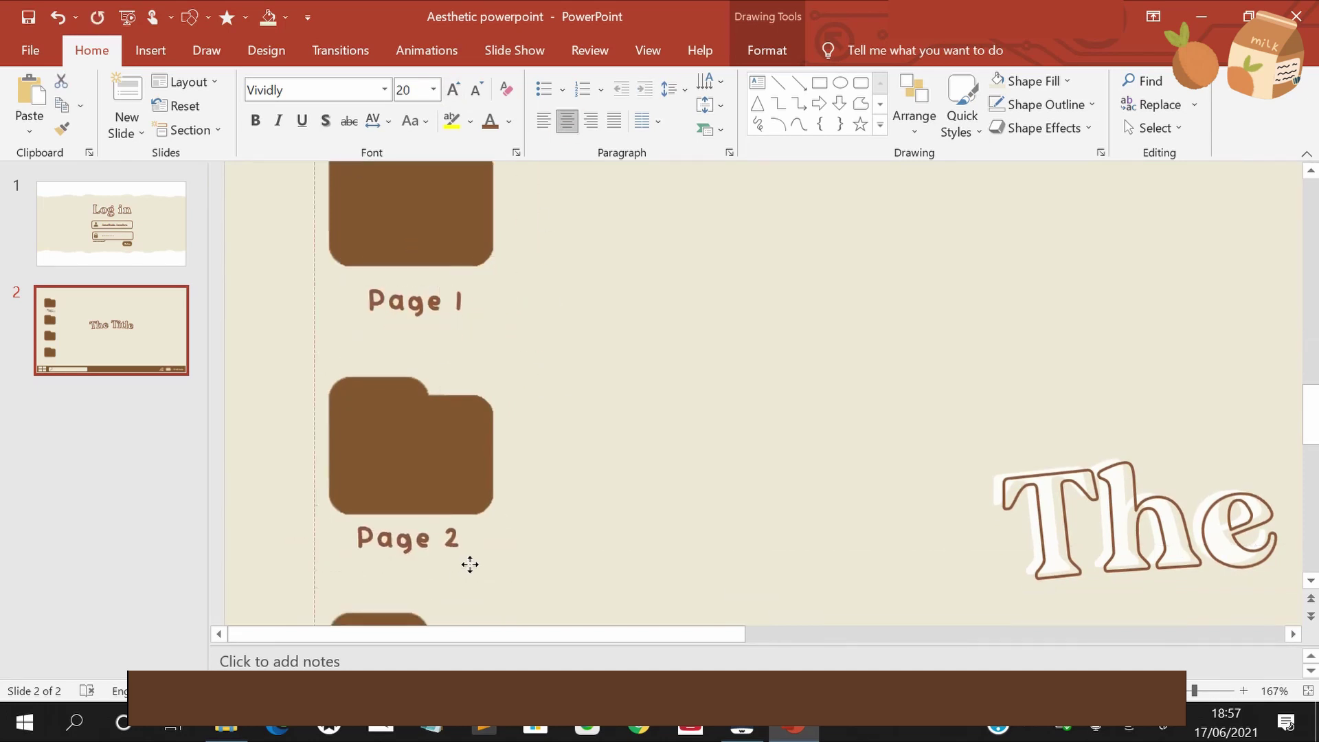
- Paste label copies under the other folders, renumber them Page 3 and Page 4, and add a blank slide
scroll(449, 323, "down", 3)
type("Page 2")
double_click(492, 365)
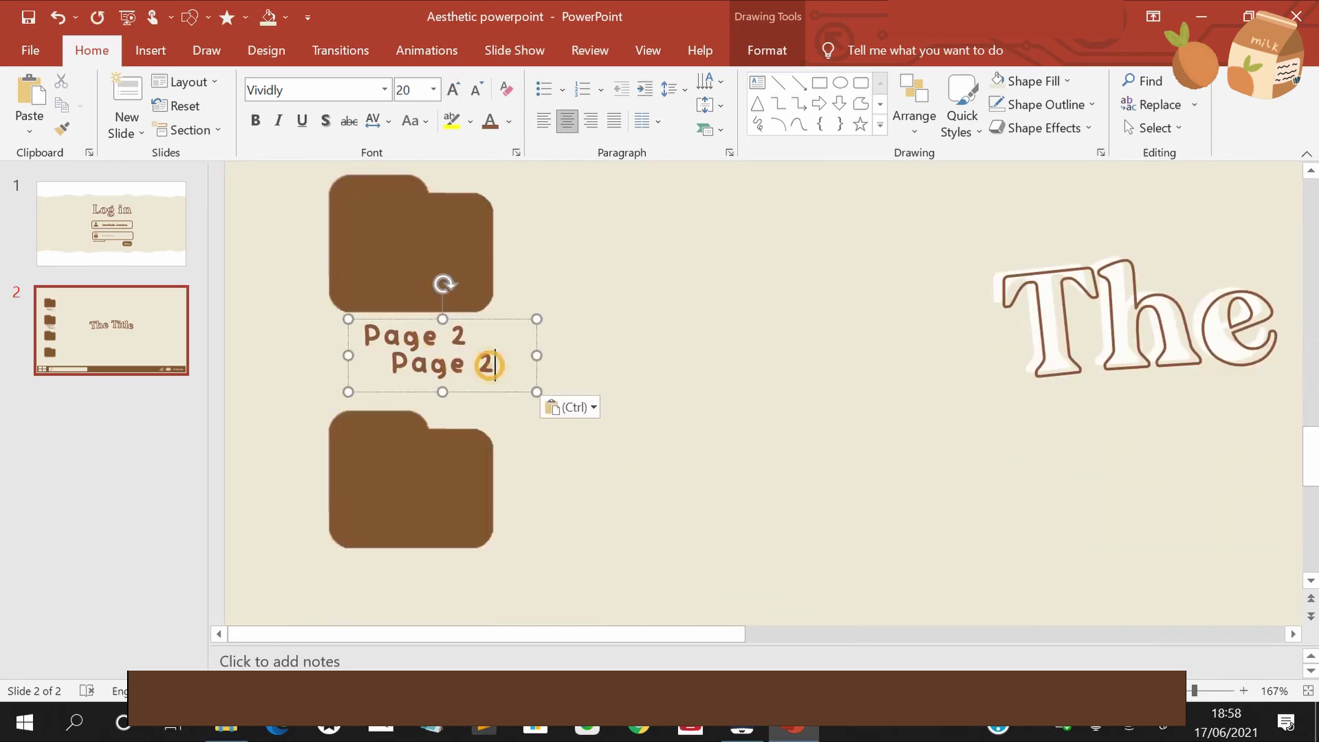
type("3")
scroll(462, 468, "down", 2)
key("ctrl+v")
double_click(479, 336)
type("4")
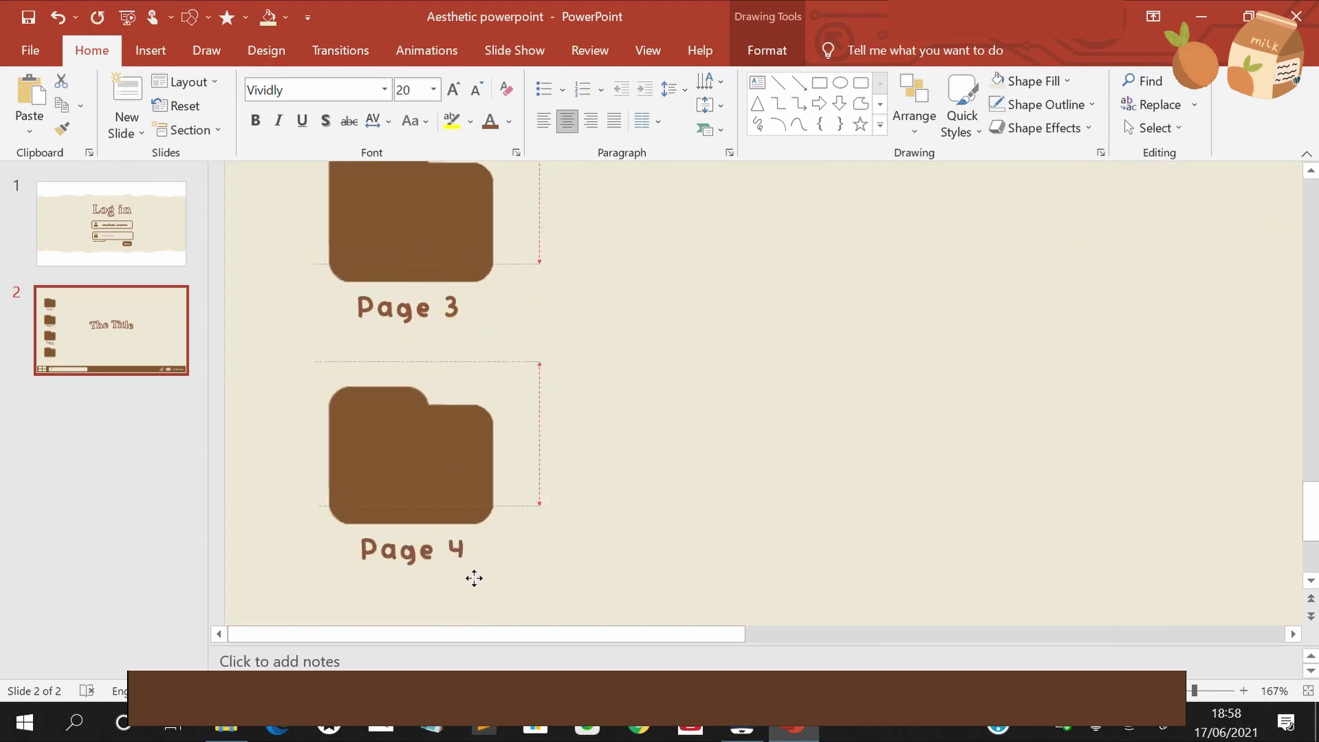
scroll(474, 578, "down", 5)
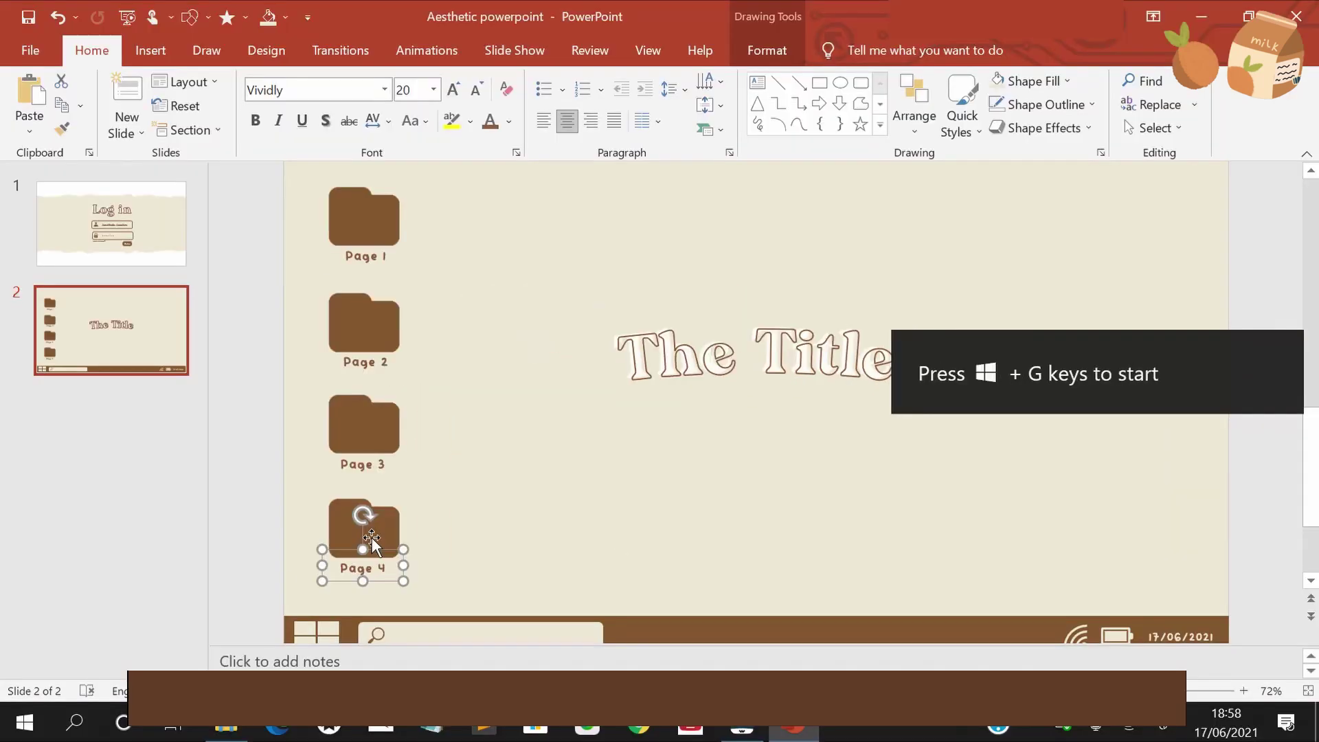
key("ctrl+m")
- Delete the empty placeholders and fill the slide background with brown
key("ctrl+a")
key("Delete")
right_click(456, 352)
left_click(543, 527)
left_click(1279, 439)
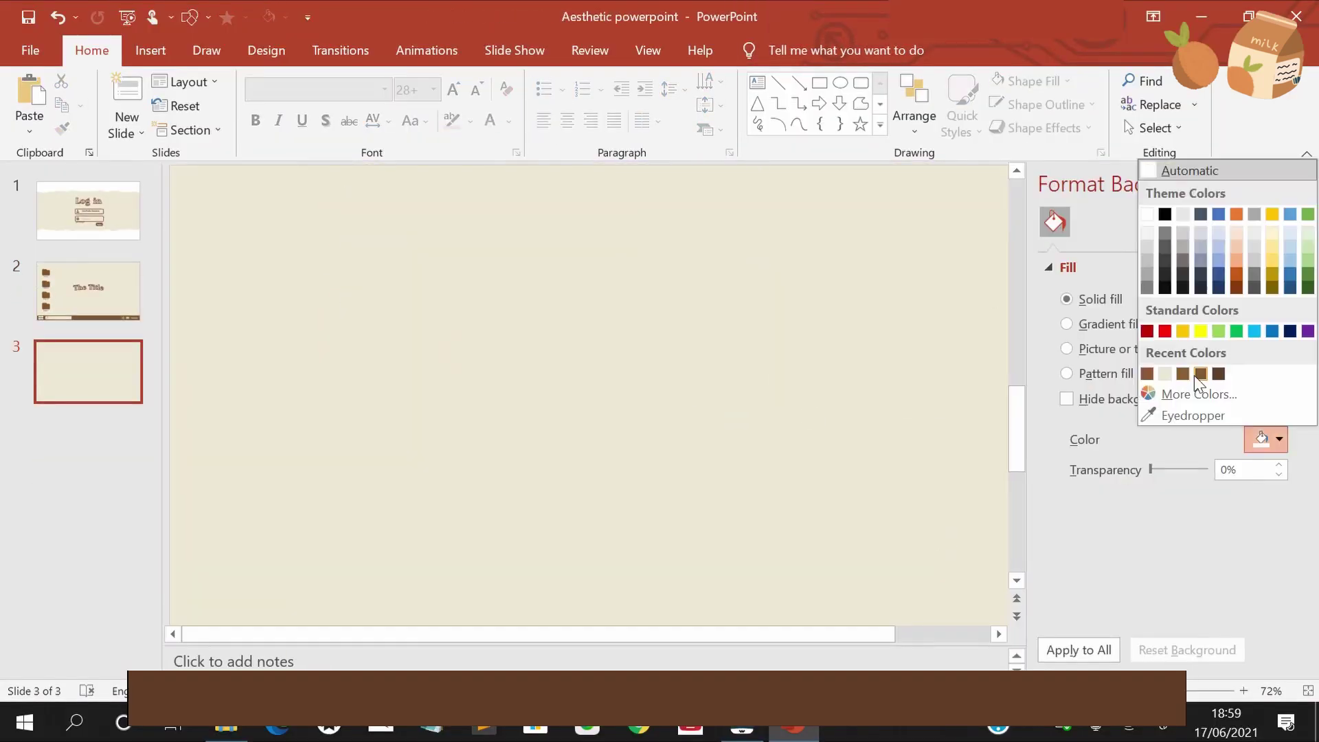
left_click(1201, 373)
- Draw a tall rectangle strip along the left edge and colour it dark brown
left_click(151, 50)
left_click(328, 103)
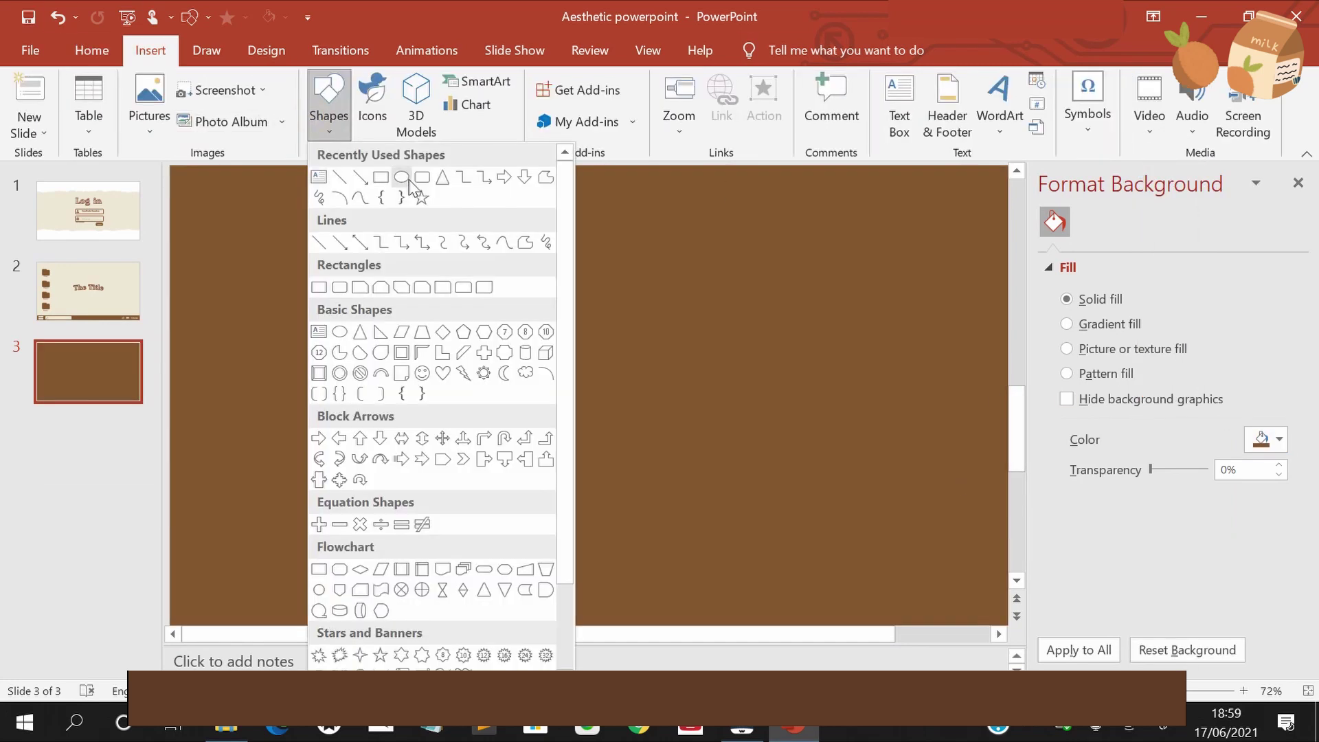
left_click(323, 259)
left_click_drag(415, 206, 380, 628)
left_click_drag(415, 460, 436, 460)
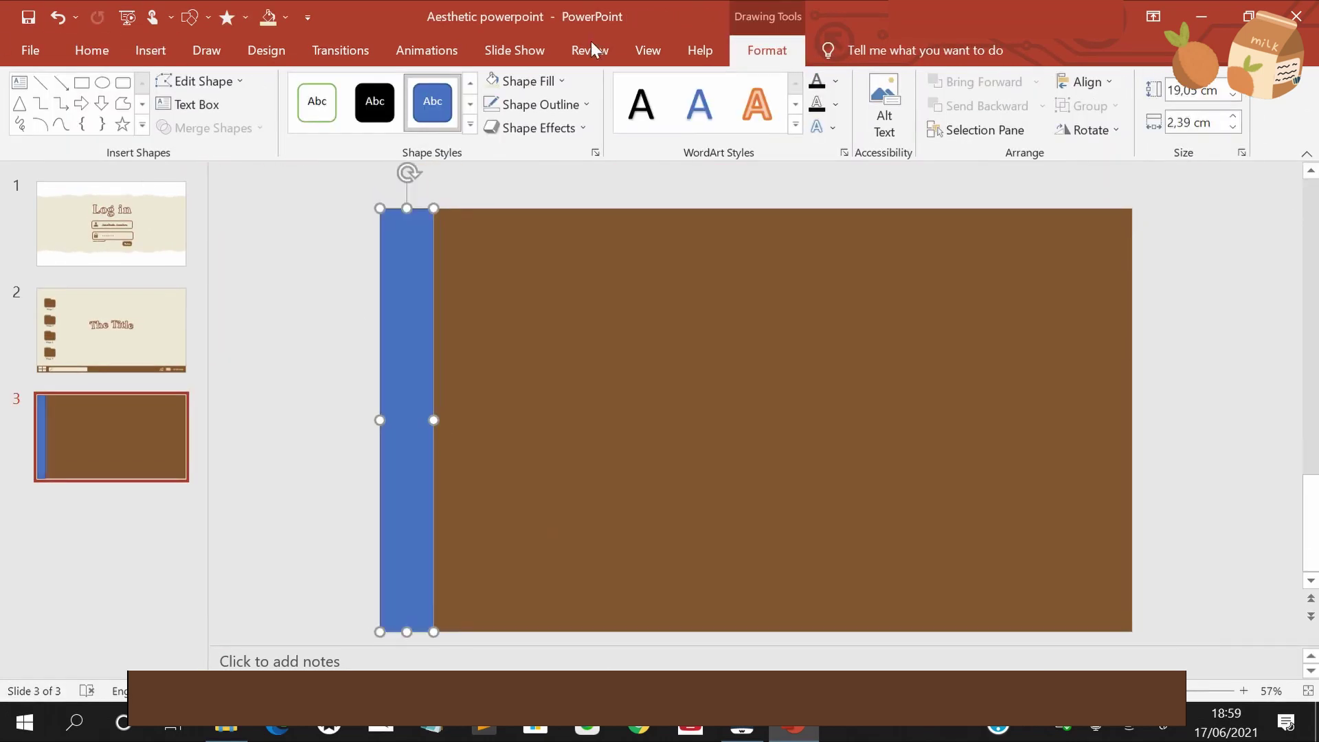
left_click(492, 81)
left_click(561, 81)
left_click(562, 287)
left_click(33, 496)
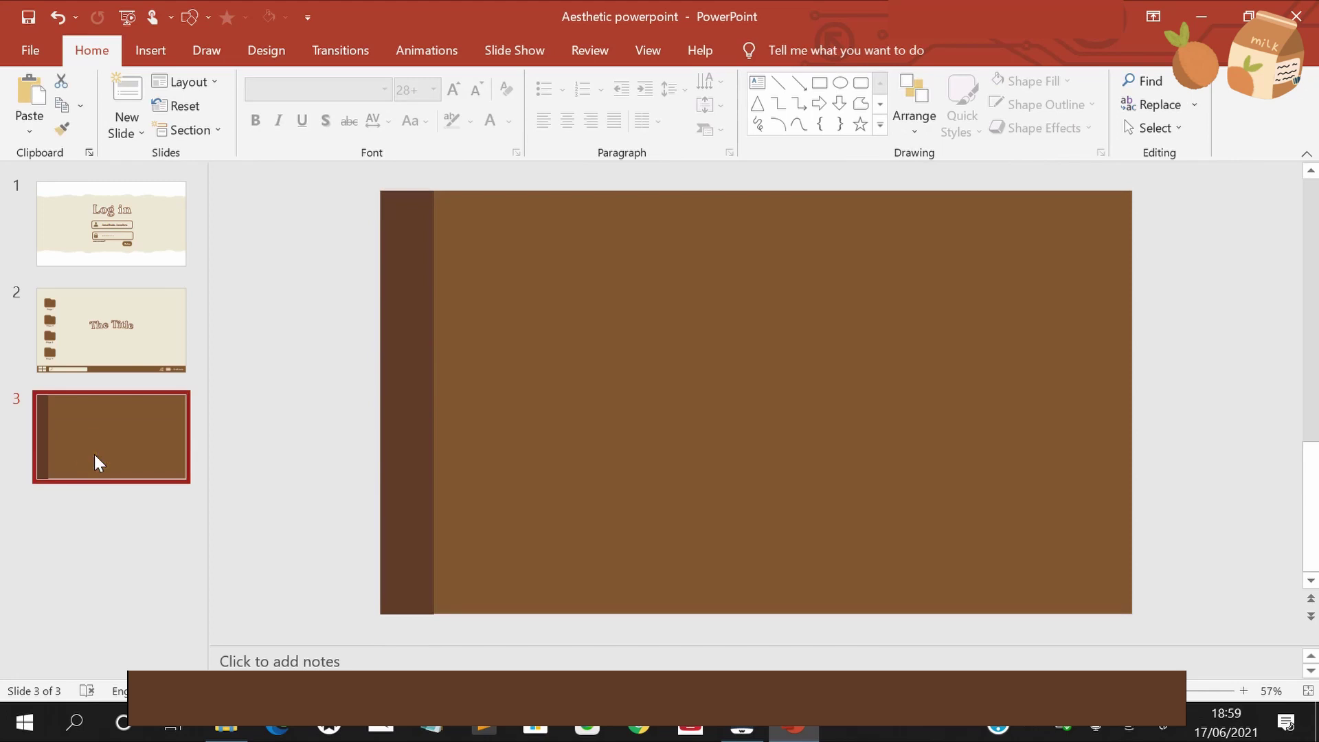
- Add a large rounded rectangle page filled cream with a brown outline
left_click(150, 50)
left_click(328, 103)
left_click(415, 180)
left_click_drag(459, 204, 1094, 608)
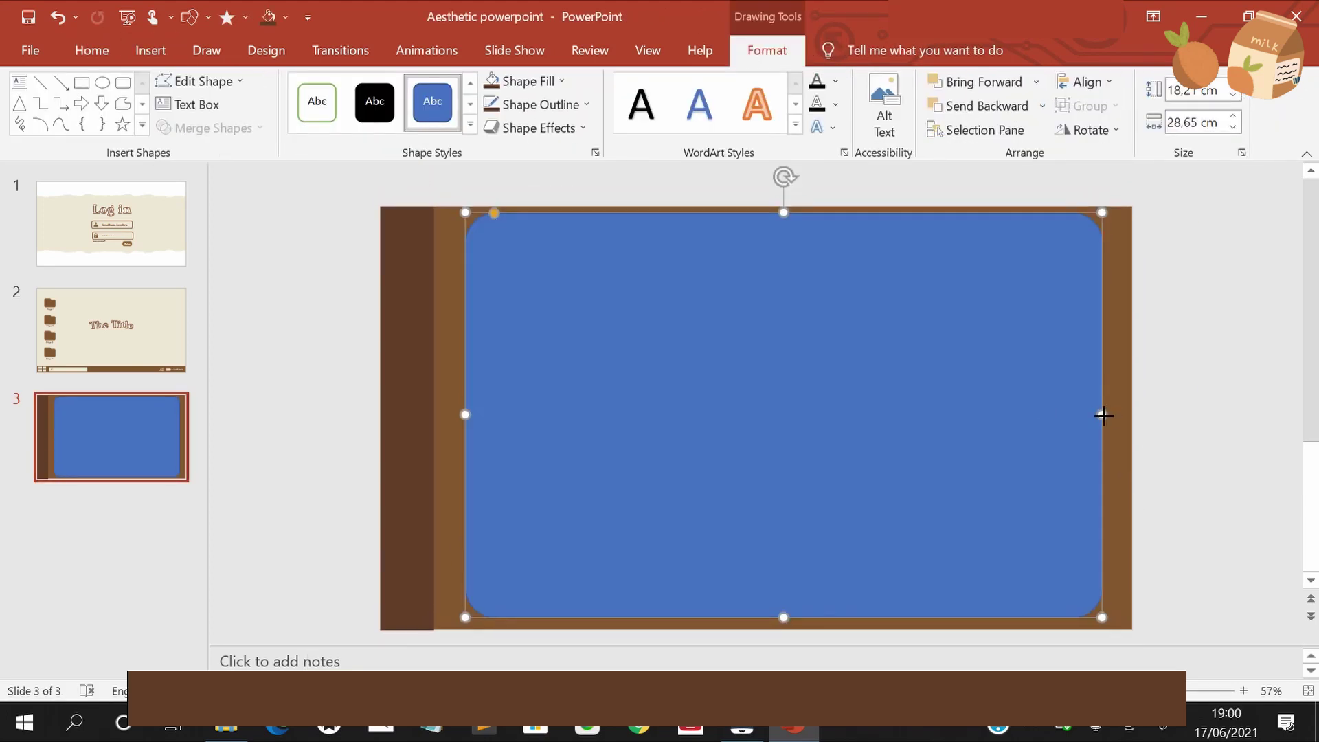
left_click_drag(1102, 403, 1114, 402)
left_click(528, 81)
left_click(509, 285)
left_click(541, 105)
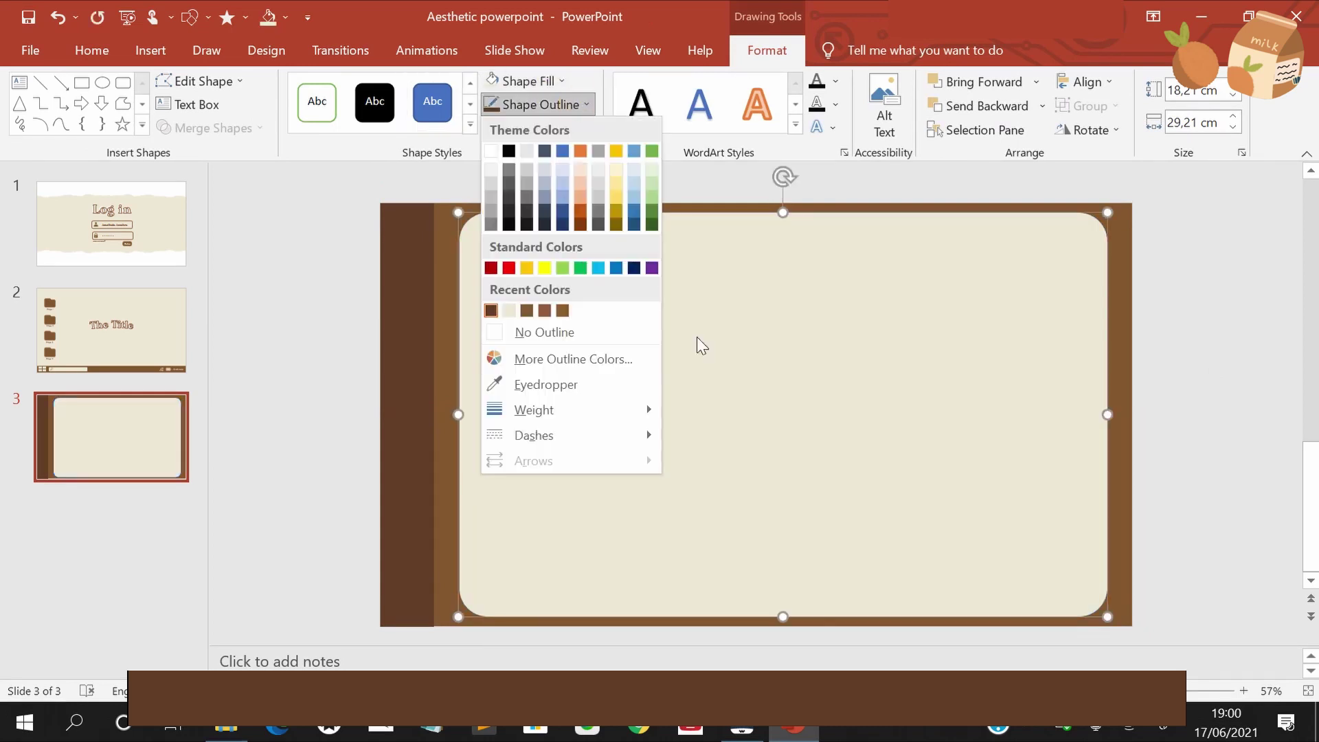
left_click(790, 591)
- Add a text box for the Title heading at the top of the page
left_click(167, 520)
left_click(151, 50)
left_click(898, 116)
left_click_drag(649, 212, 925, 280)
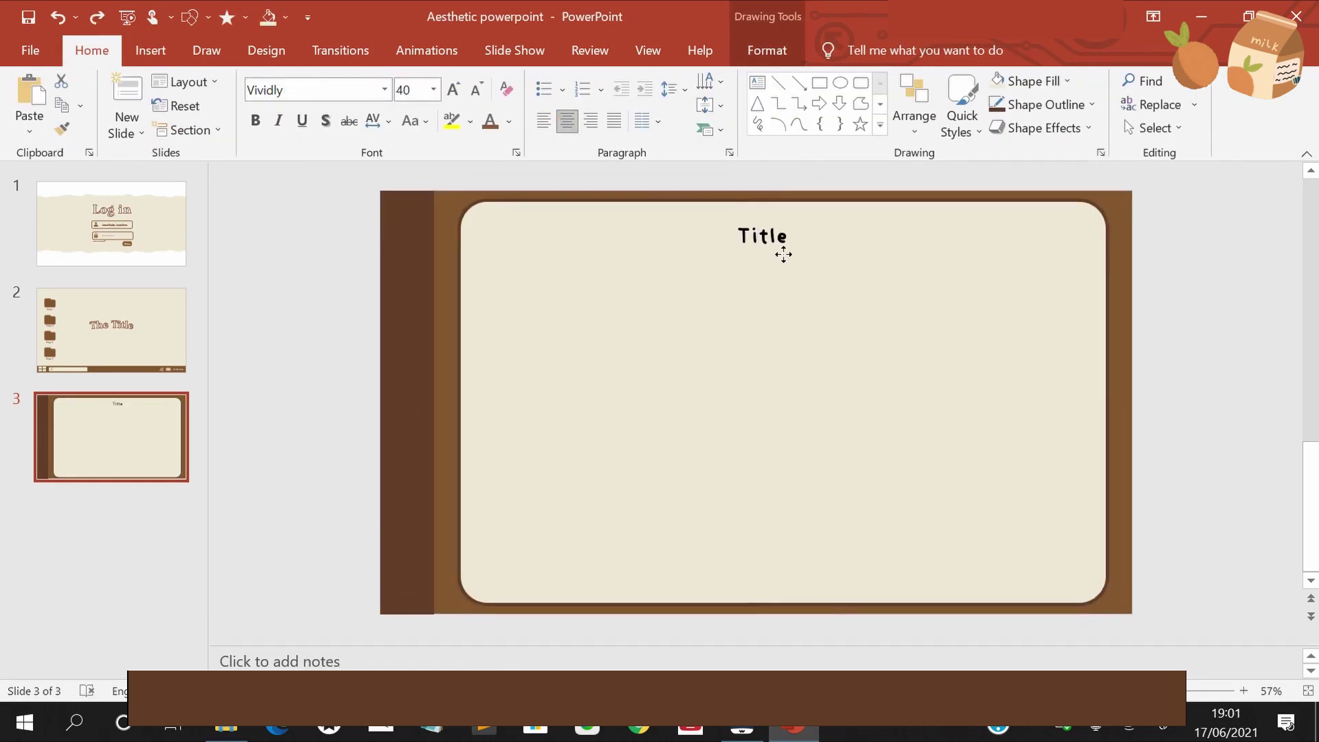
- Make the Title text outline-only, with no fill and a solid brown outline
right_click(744, 237)
left_click(790, 646)
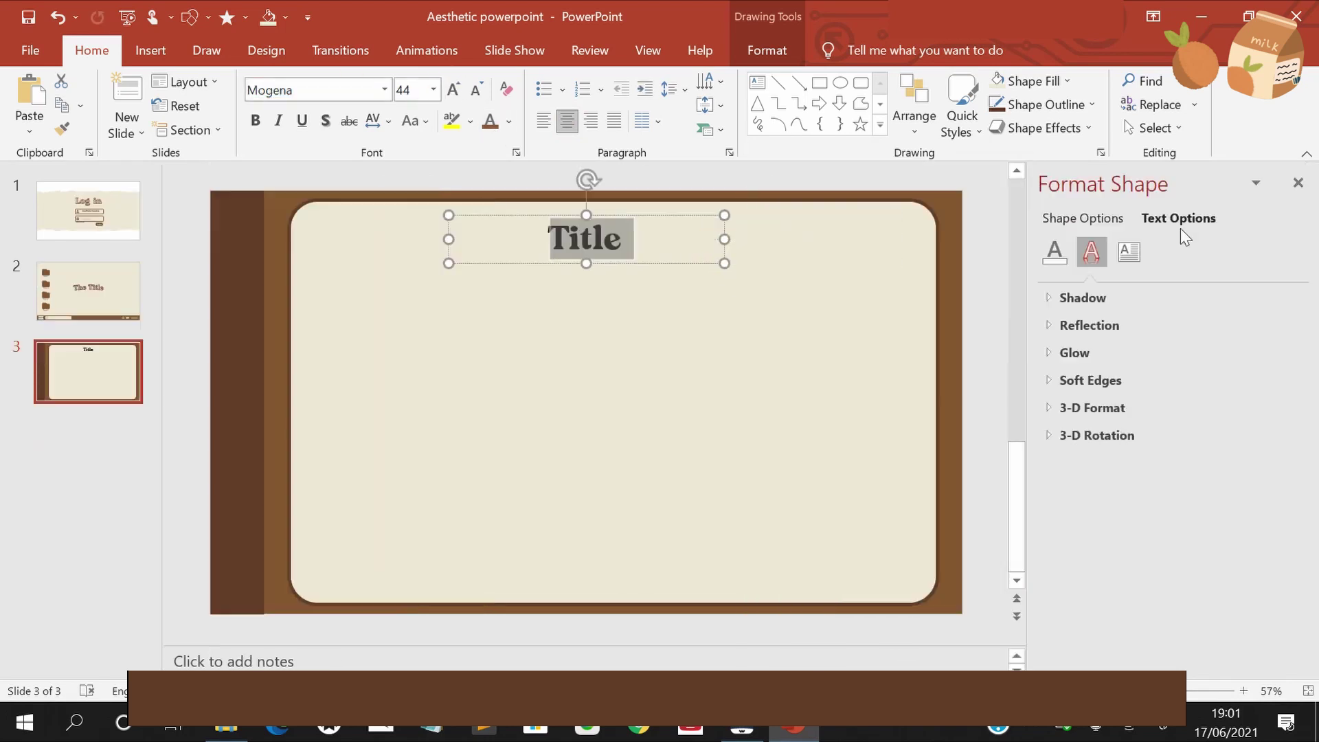
left_click(1179, 218)
left_click(1067, 329)
left_click(1066, 520)
left_click(1266, 583)
left_click(1200, 518)
scroll(1280, 595, "down", 1)
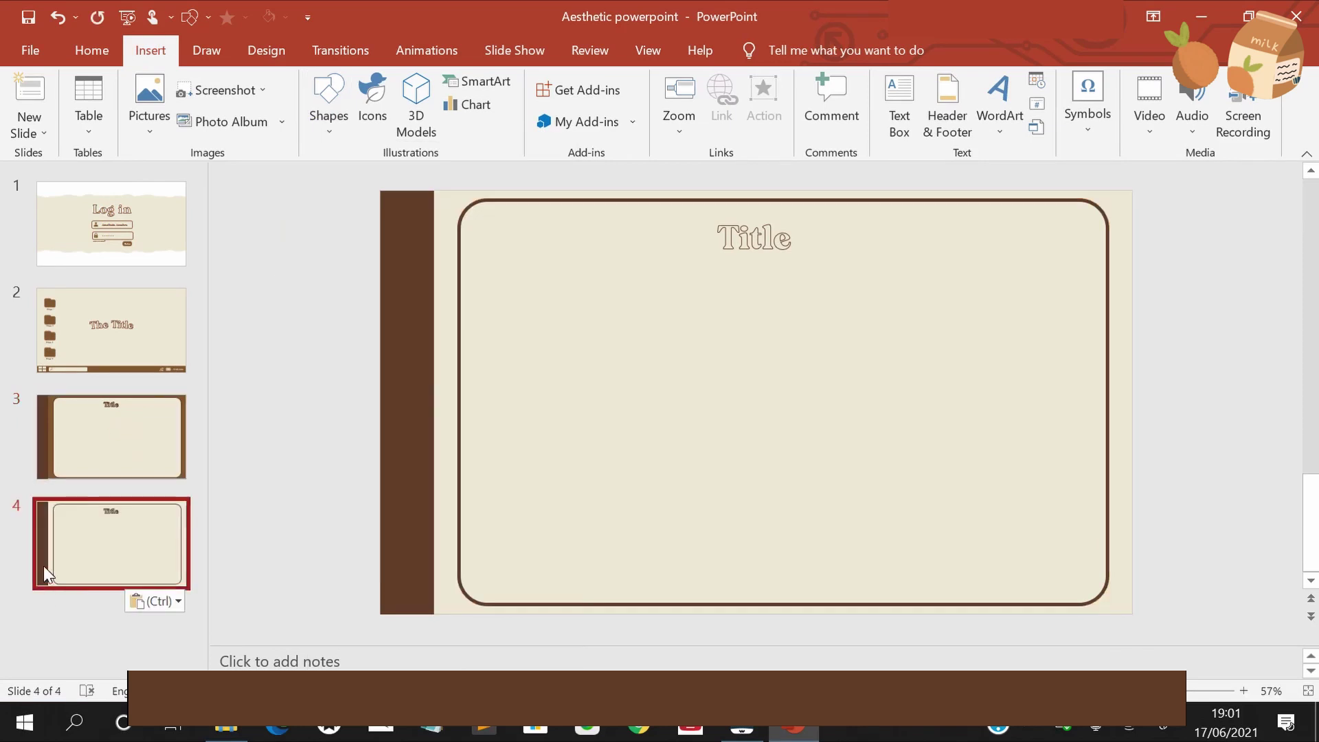
- Fill the copied slide's rounded page shape with brown
left_click(459, 508)
left_click(767, 51)
left_click(527, 81)
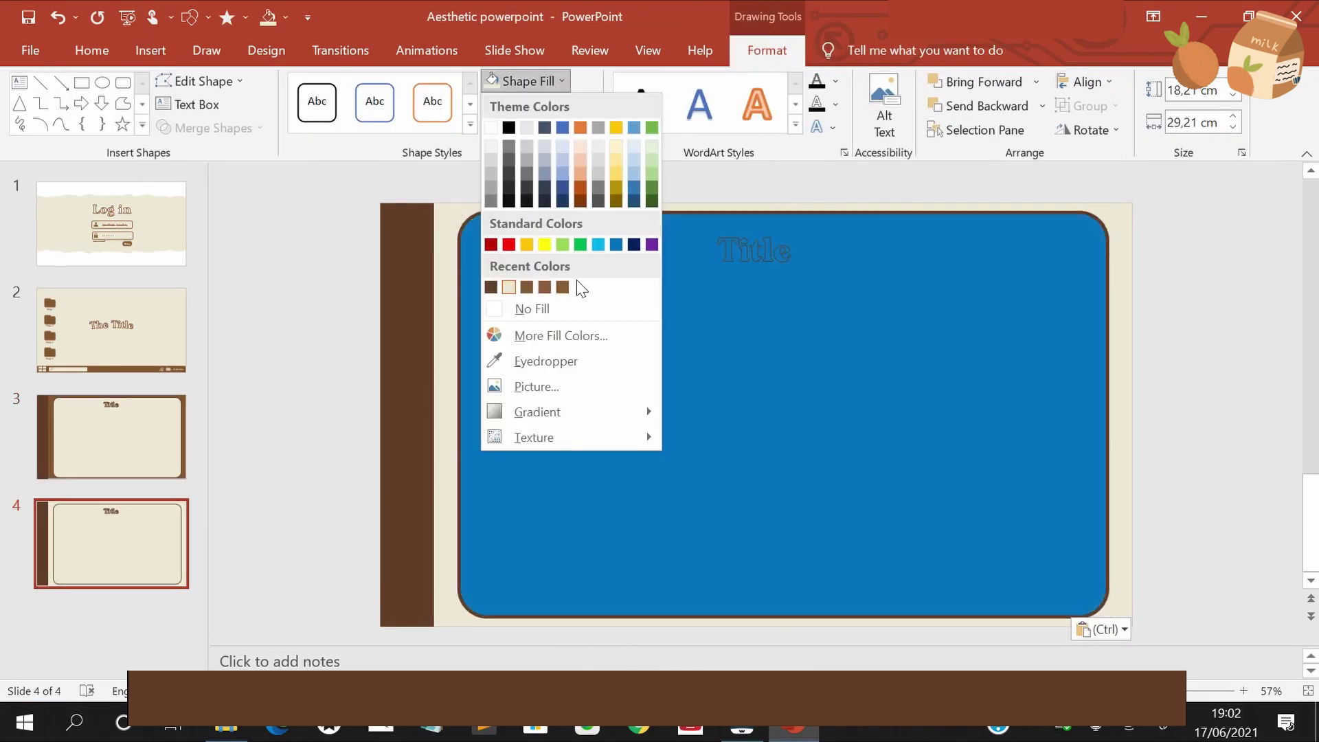
left_click(576, 280)
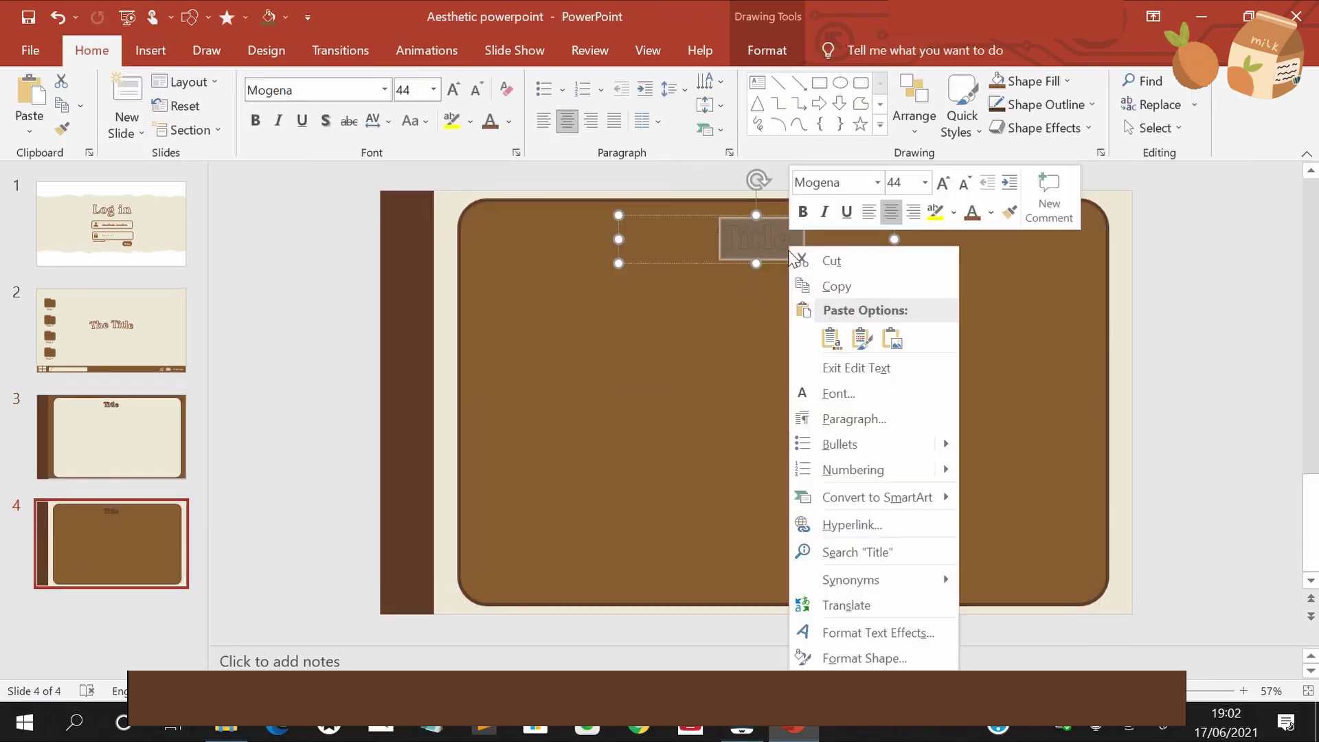
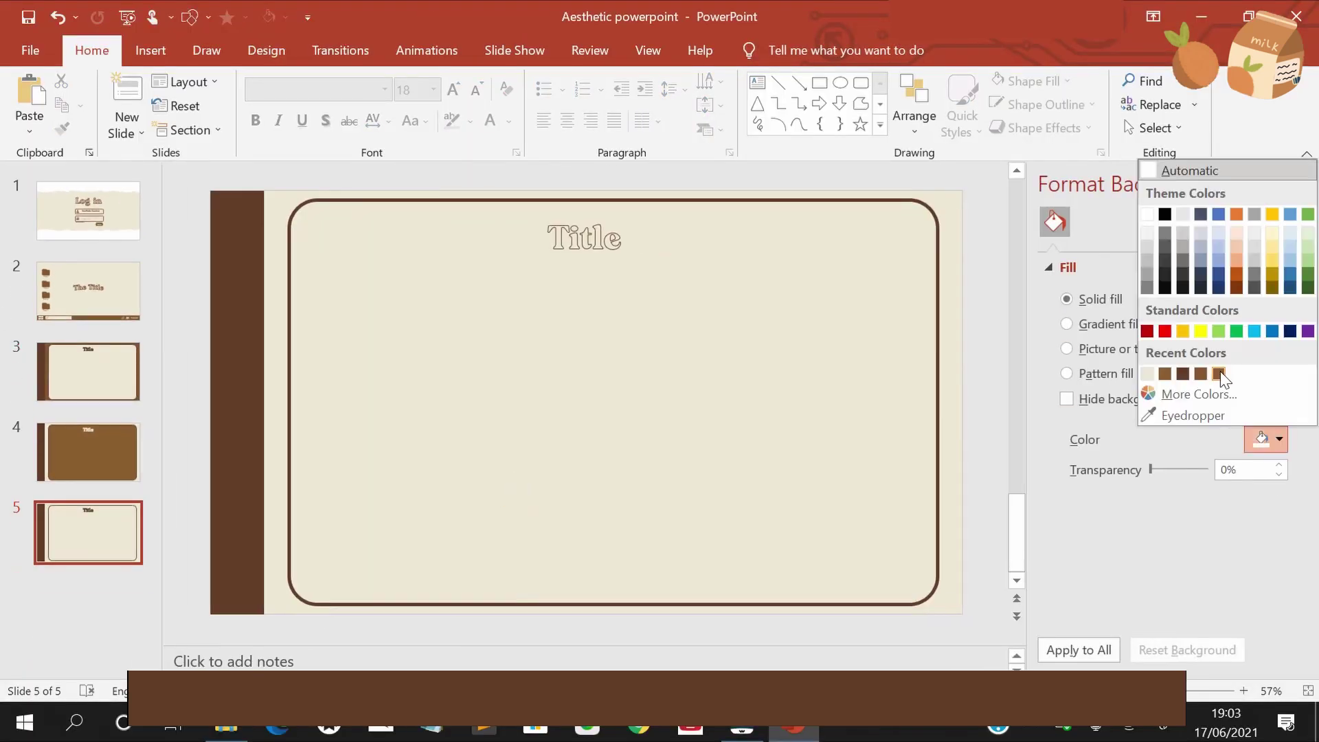
- Give slide 5 a brown background and fill slide 4's inner rounded rectangle brown
left_click(1221, 382)
left_click(107, 368)
left_click(96, 453)
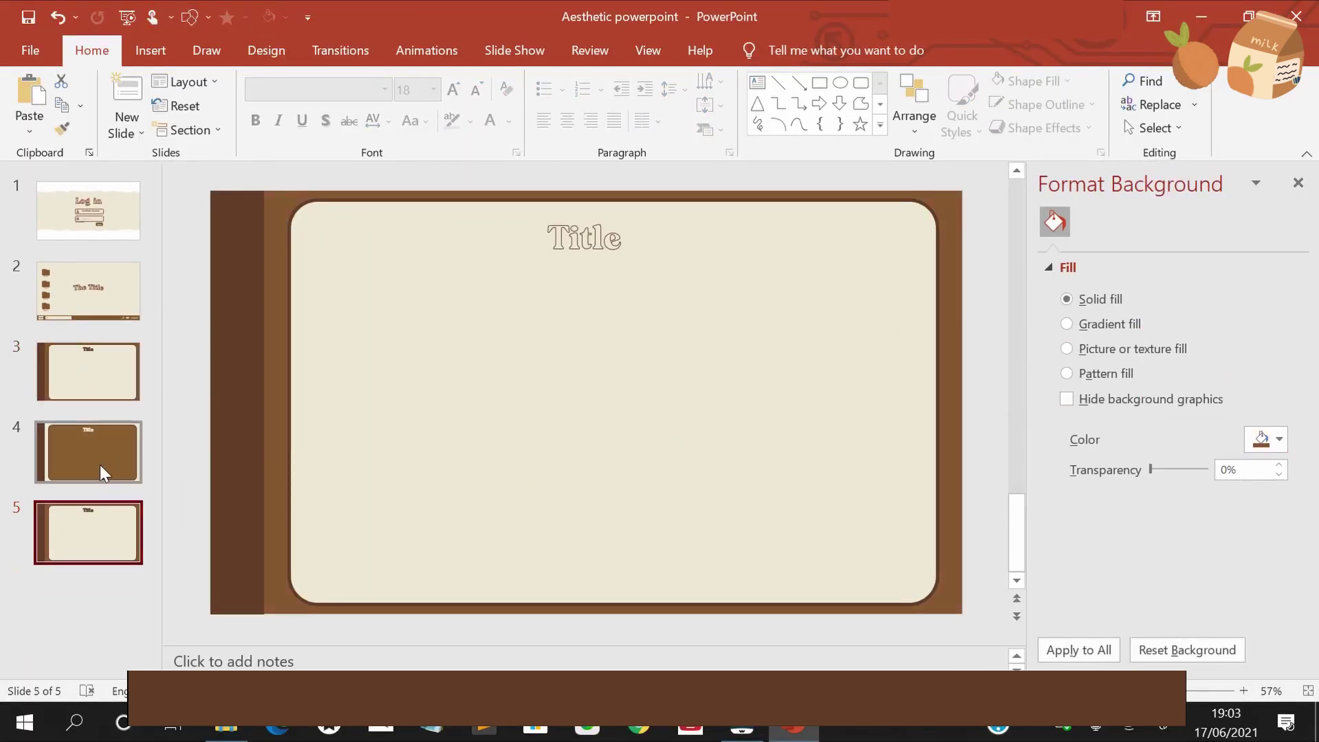
left_click(783, 371)
left_click(1278, 492)
left_click(1165, 425)
left_click(1278, 492)
left_click(1166, 426)
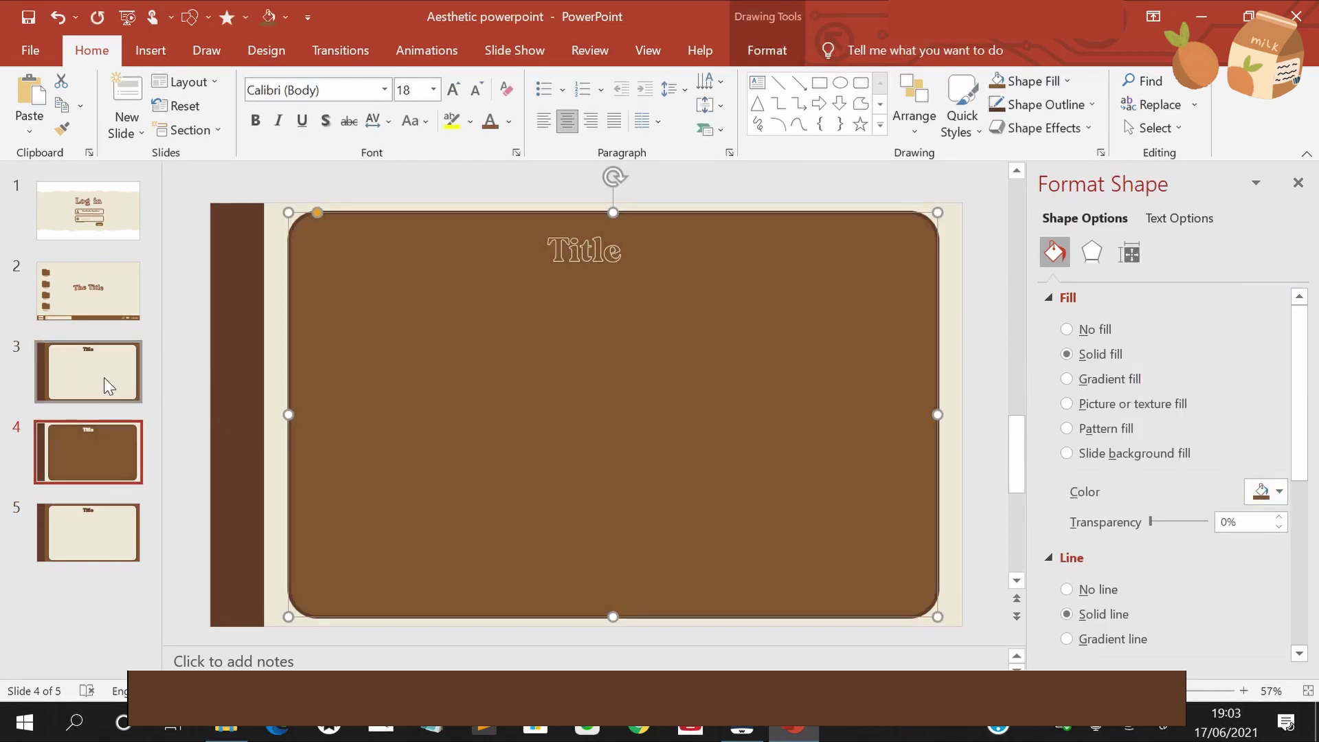
- Duplicate slide 4 as a new slide 6 and give slide 3 a brown background
left_click(100, 446)
key("ctrl+c")
left_click(90, 573)
key("ctrl+v")
left_click(110, 371)
- Draw a dark vertical line down the middle of slide 3
left_click(150, 51)
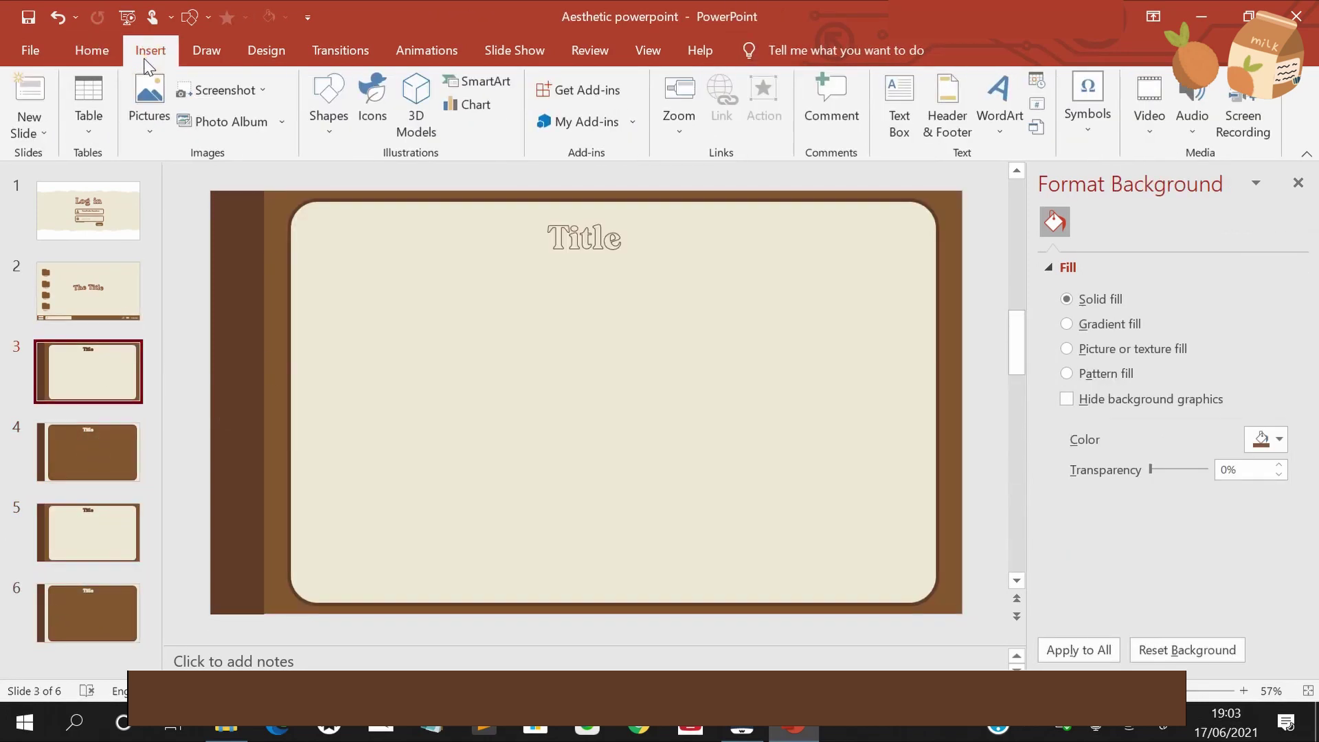
left_click(327, 114)
left_click(338, 176)
left_click_drag(587, 263, 587, 587)
left_click(512, 110)
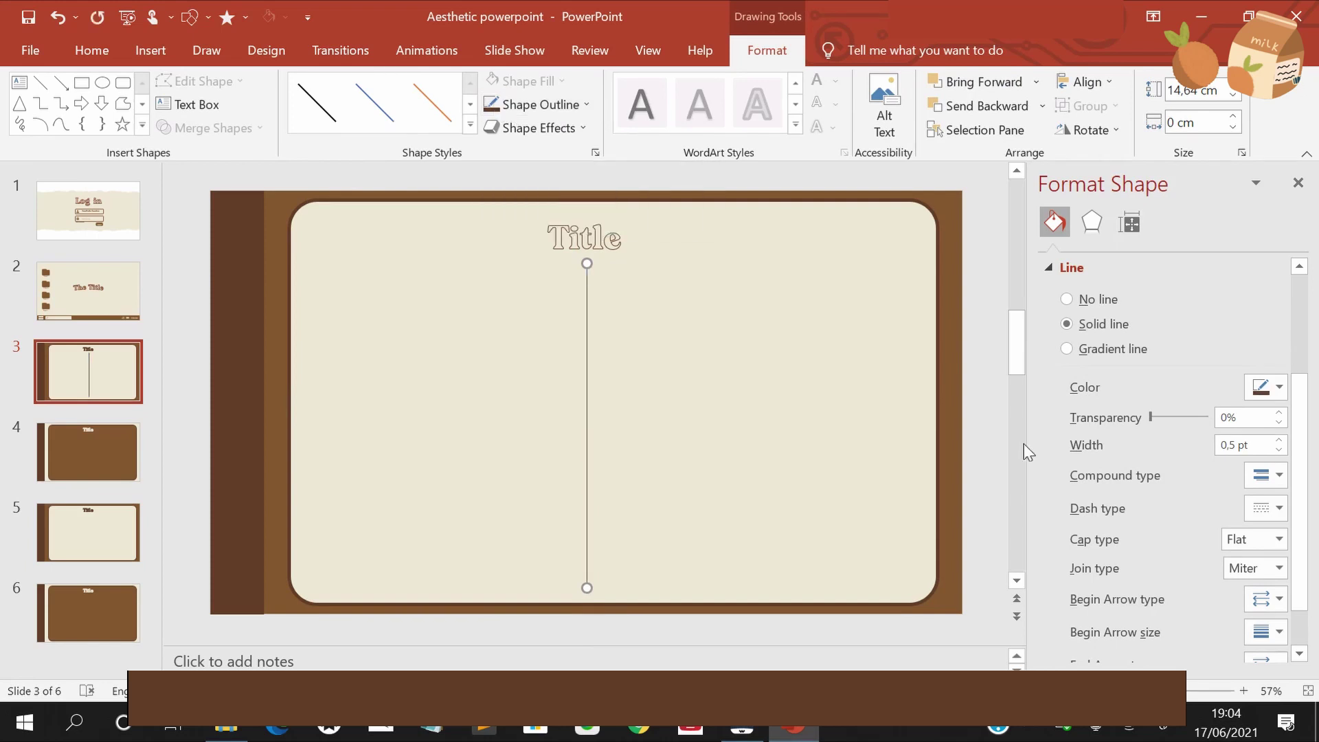
- Copy the vertical divider line onto slide 6
key("ctrl+c")
left_click(113, 622)
key("ctrl+v")
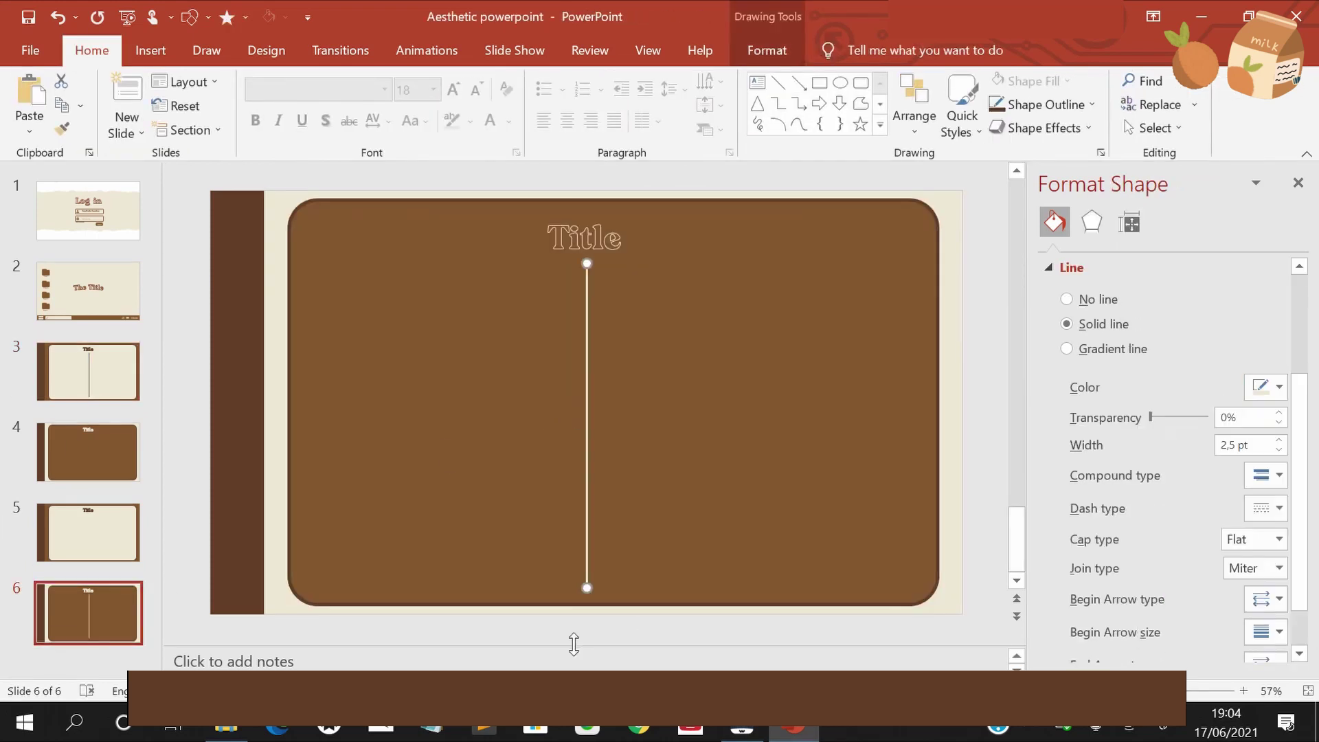
scroll(580, 515, "up", 2)
scroll(589, 401, "up", 1)
- Paste slide 3's centred title onto slides 5 and 6, undoing the misplaced paste
left_click(551, 259)
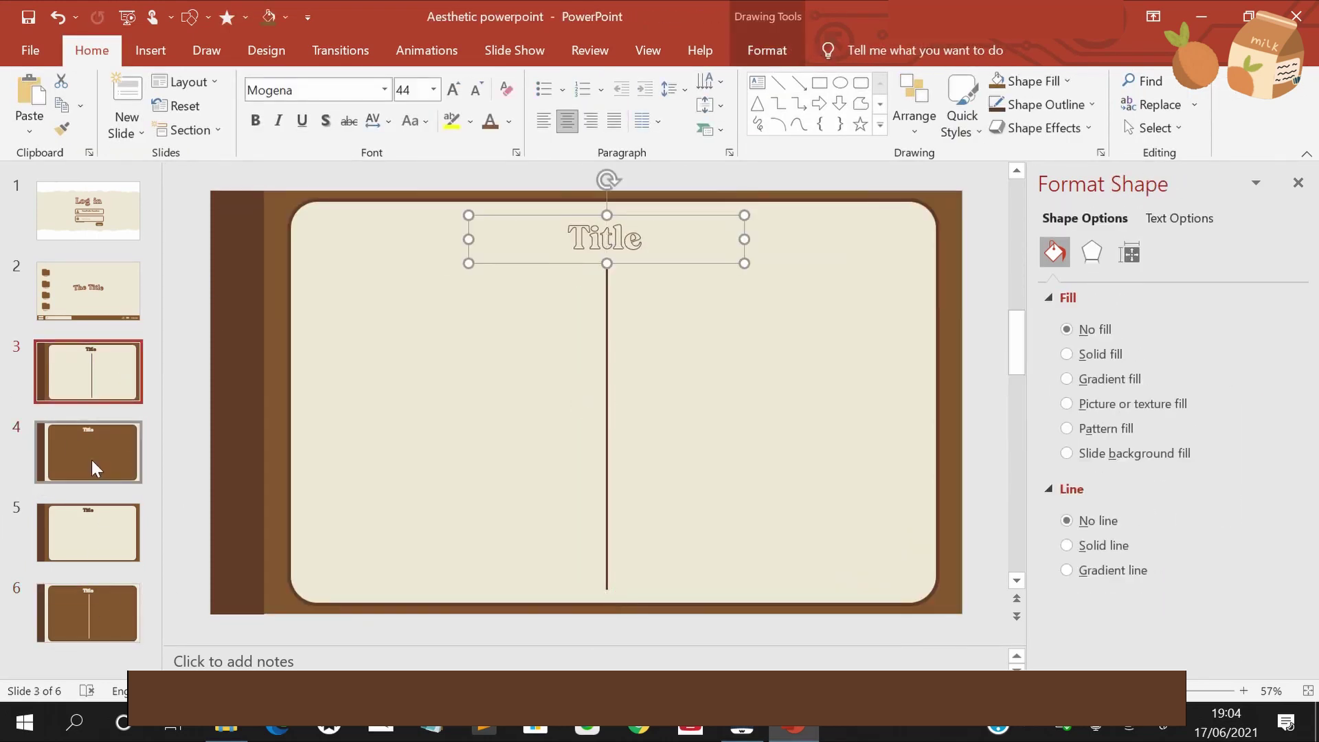
left_click(92, 467)
scroll(577, 259, "down", 1)
left_click(558, 263)
key("ctrl+z")
key("ctrl+z")
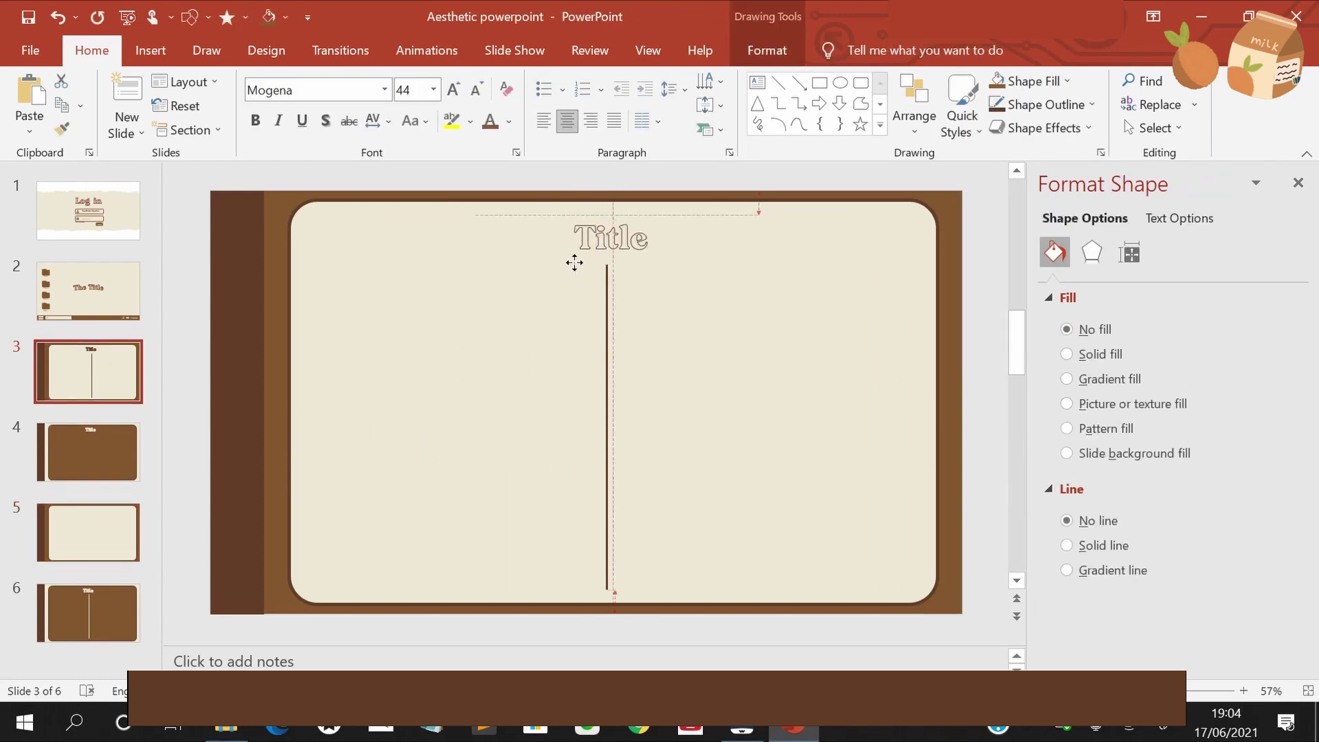
left_click(88, 533)
key("ctrl+v")
left_click(88, 453)
left_click(88, 612)
key("ctrl+v")
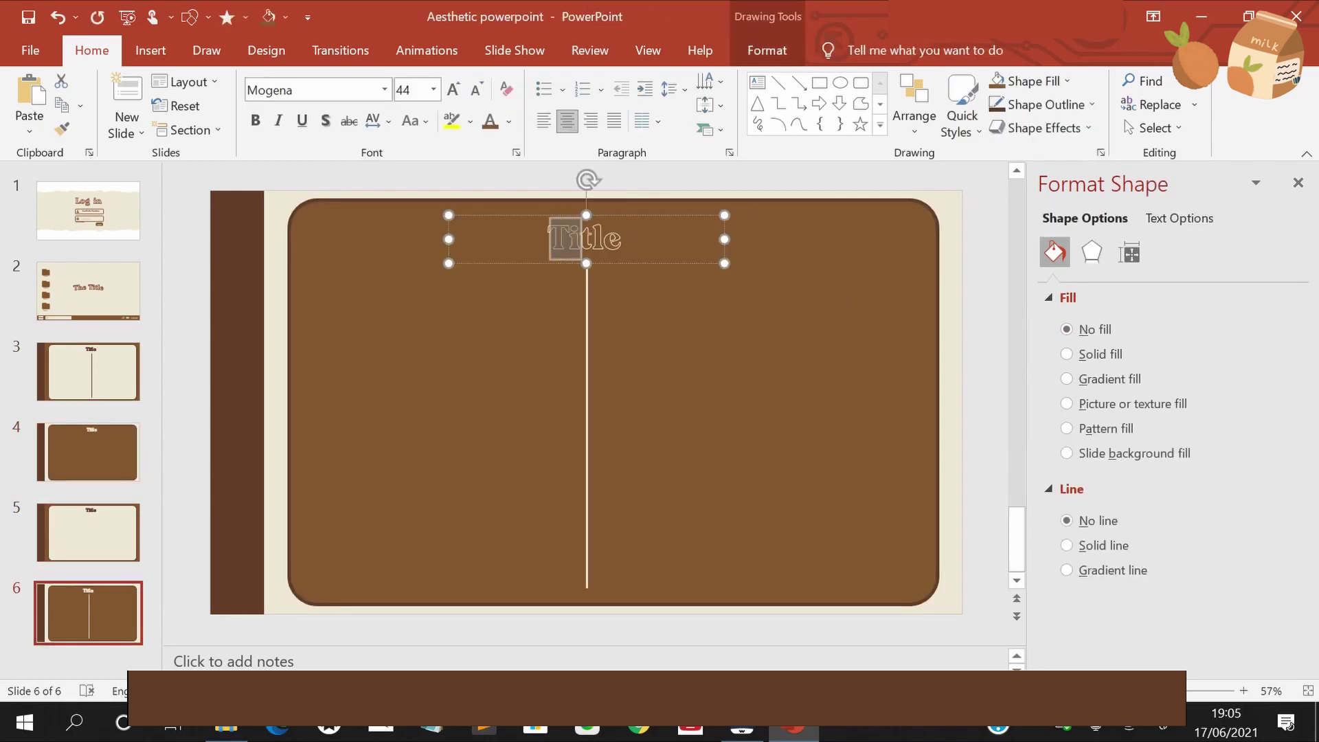
left_click(585, 350)
left_click(88, 453)
right_click(150, 50)
- Draw a large no-fill rectangle with a white outline on the left half of slide 4
left_click(150, 50)
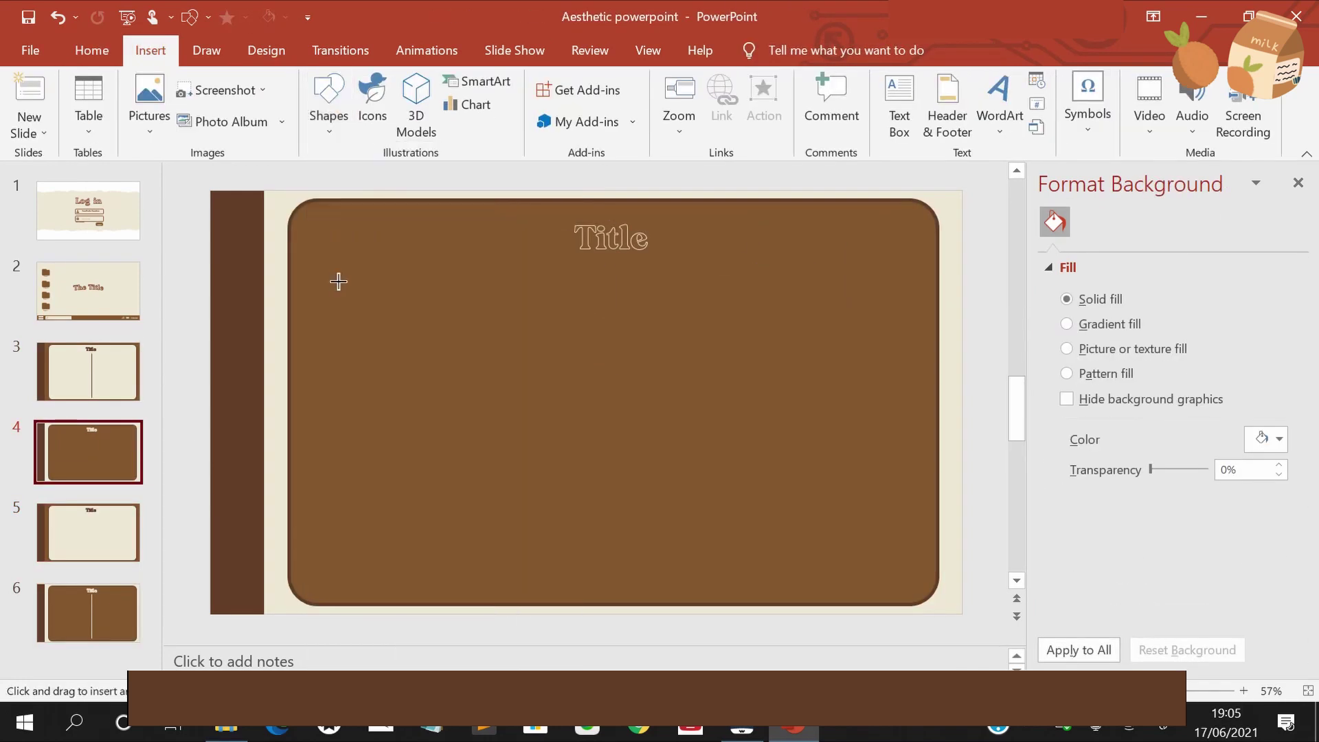
left_click_drag(336, 282, 618, 586)
left_click(1070, 327)
left_click(1264, 604)
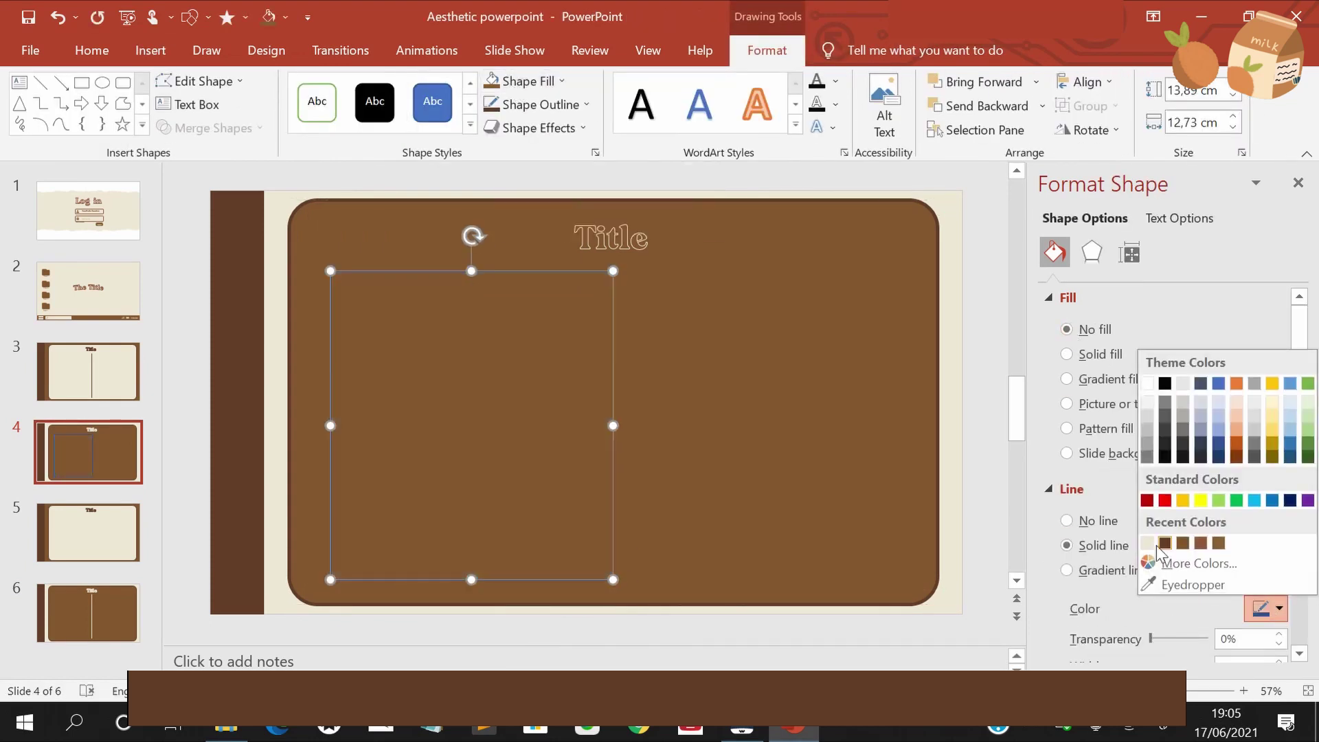
left_click(1156, 393)
scroll(1168, 480, "down", 3)
- Copy the photo frame to slide 5, give it a brown outline and move it right
left_click(613, 425)
key("ctrl+c")
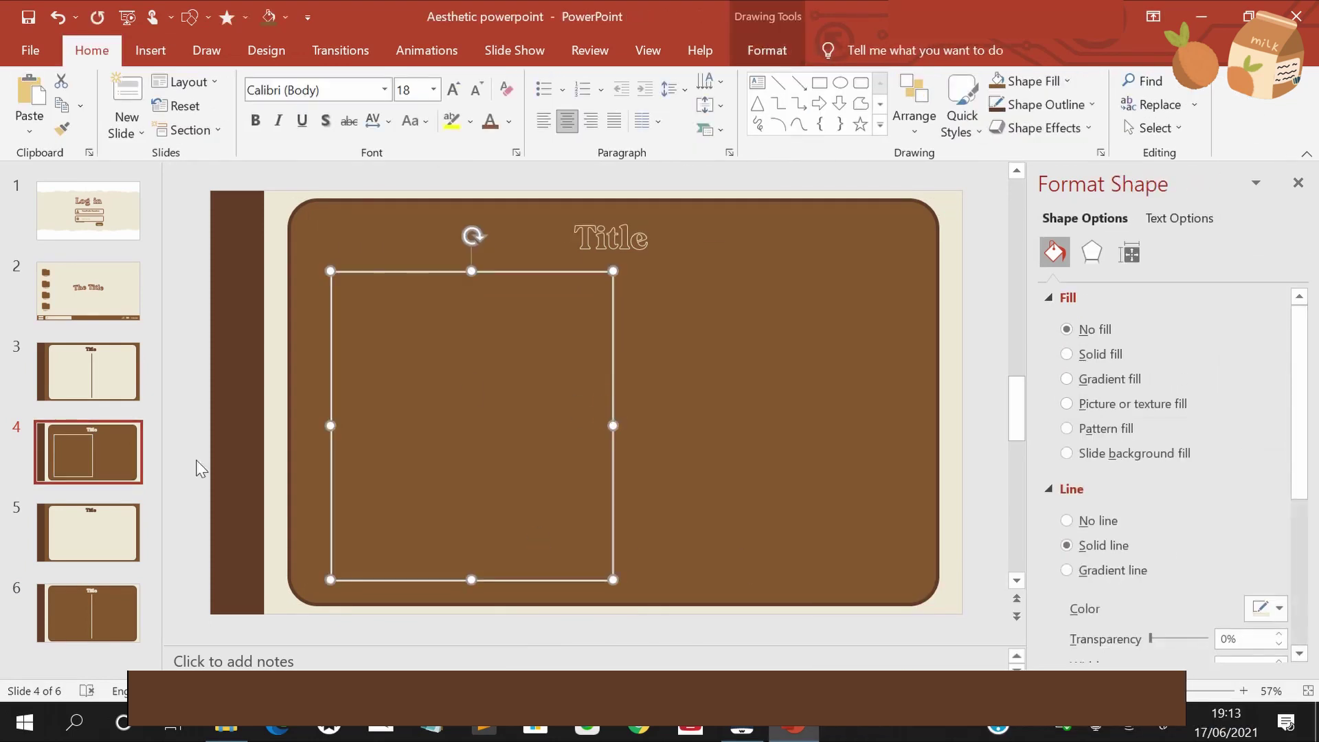
left_click(88, 532)
key("ctrl+v")
left_click(1280, 609)
left_click(1218, 544)
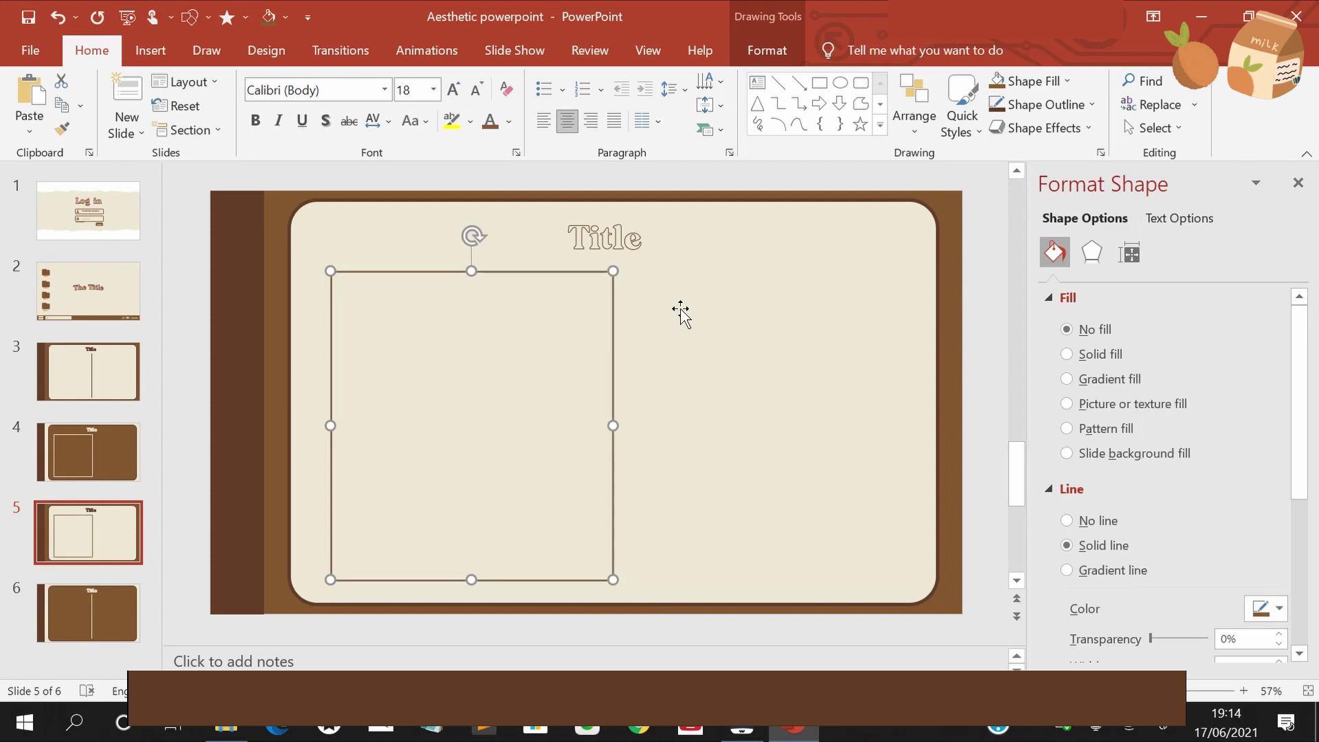
left_click_drag(633, 331, 907, 329)
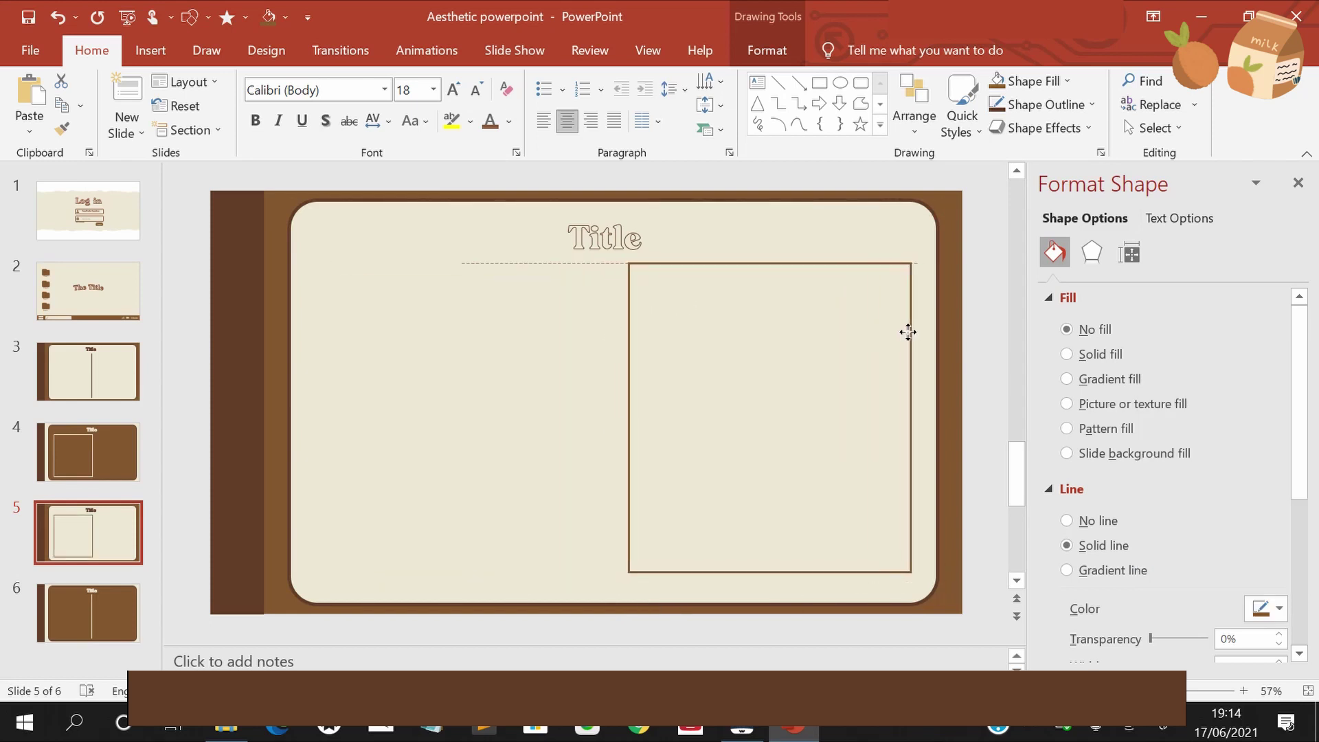
key("ctrl+z")
key("ctrl+y")
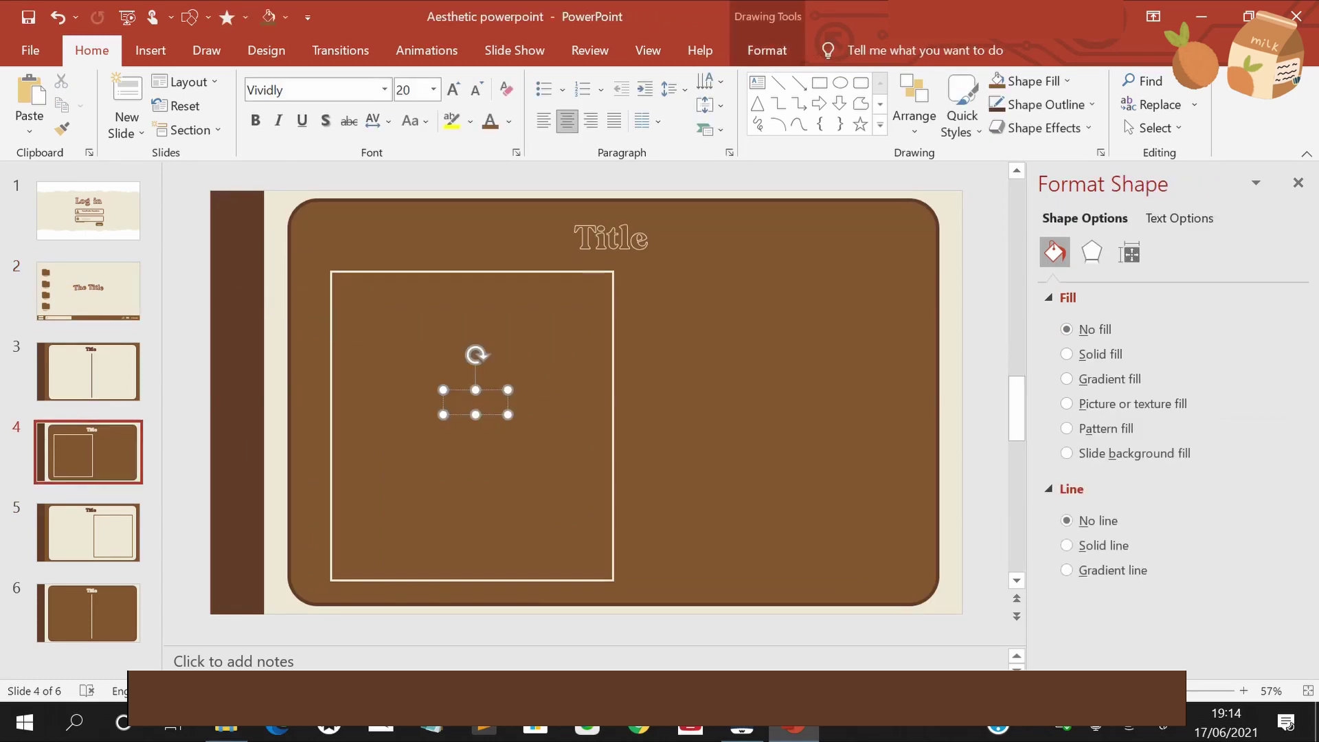
- Make the 'Insert photo here' text light-coloured, one line wide and centred in the frame
left_click(508, 121)
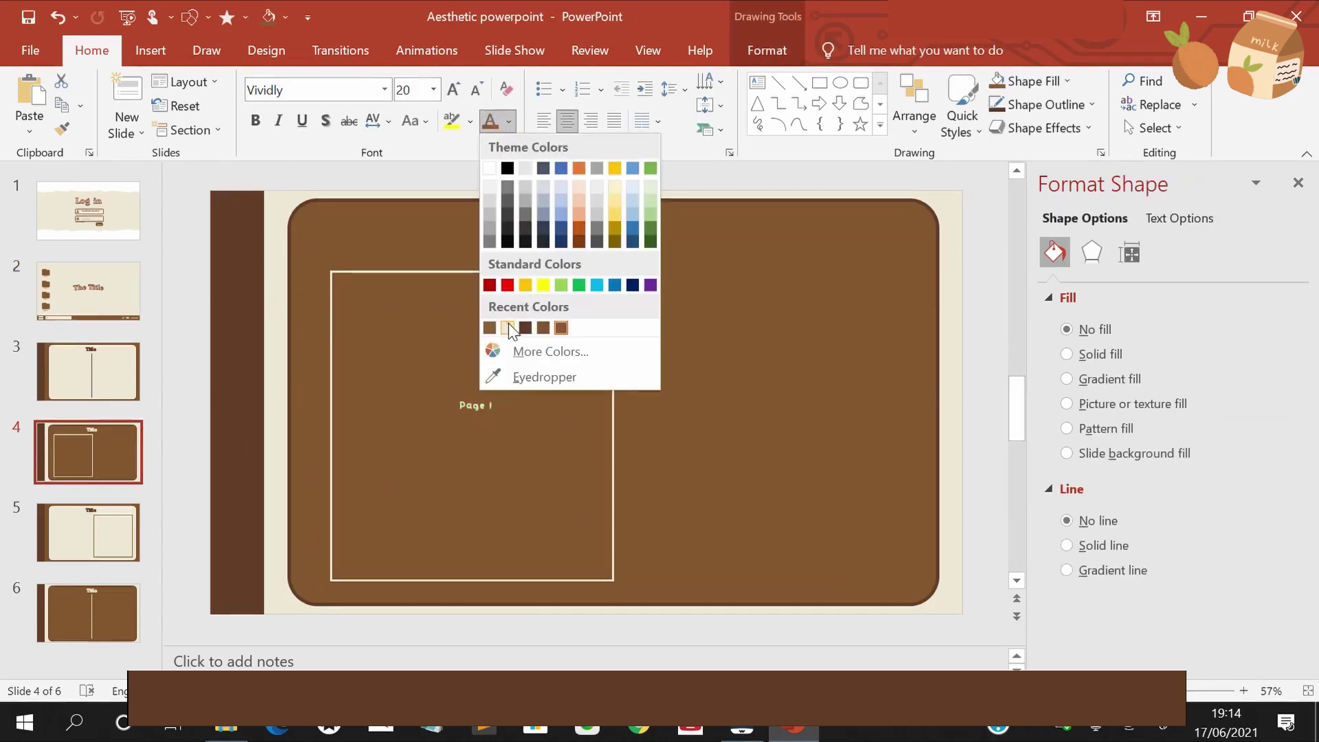
left_click(492, 324)
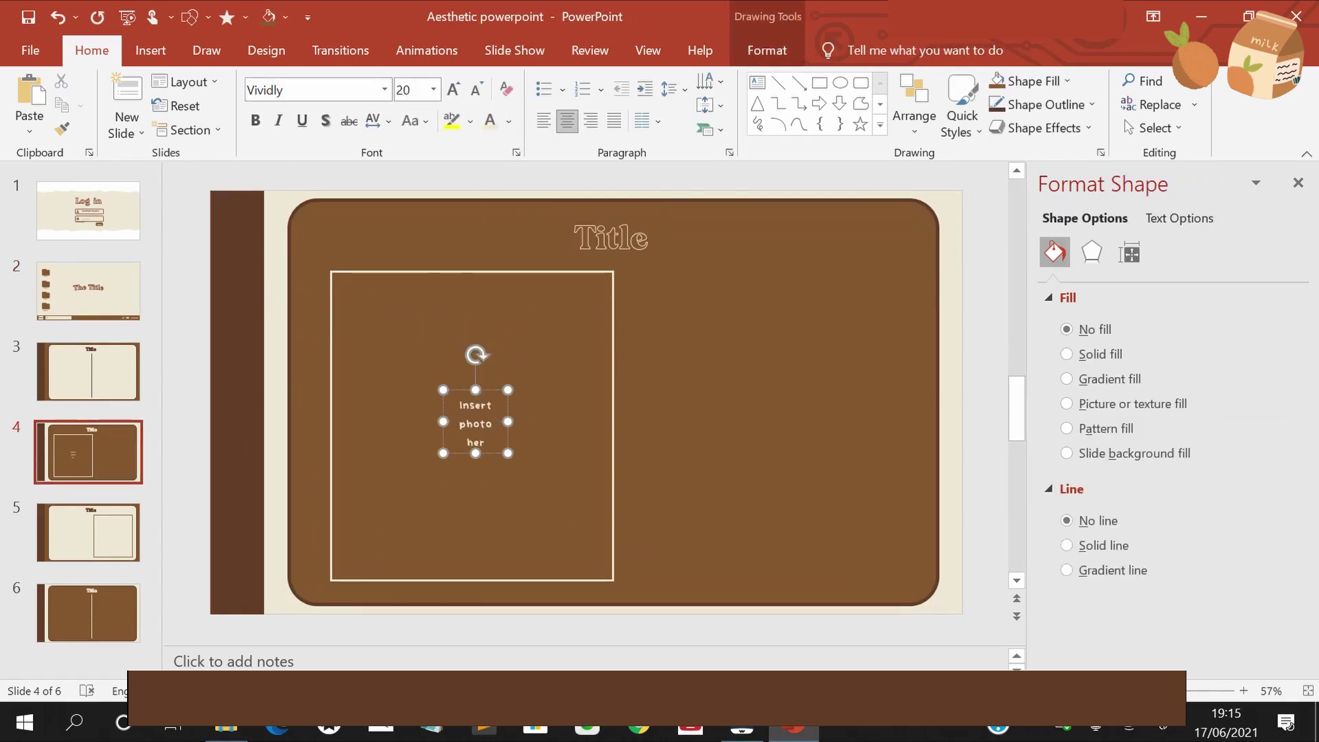
left_click_drag(508, 421, 619, 443)
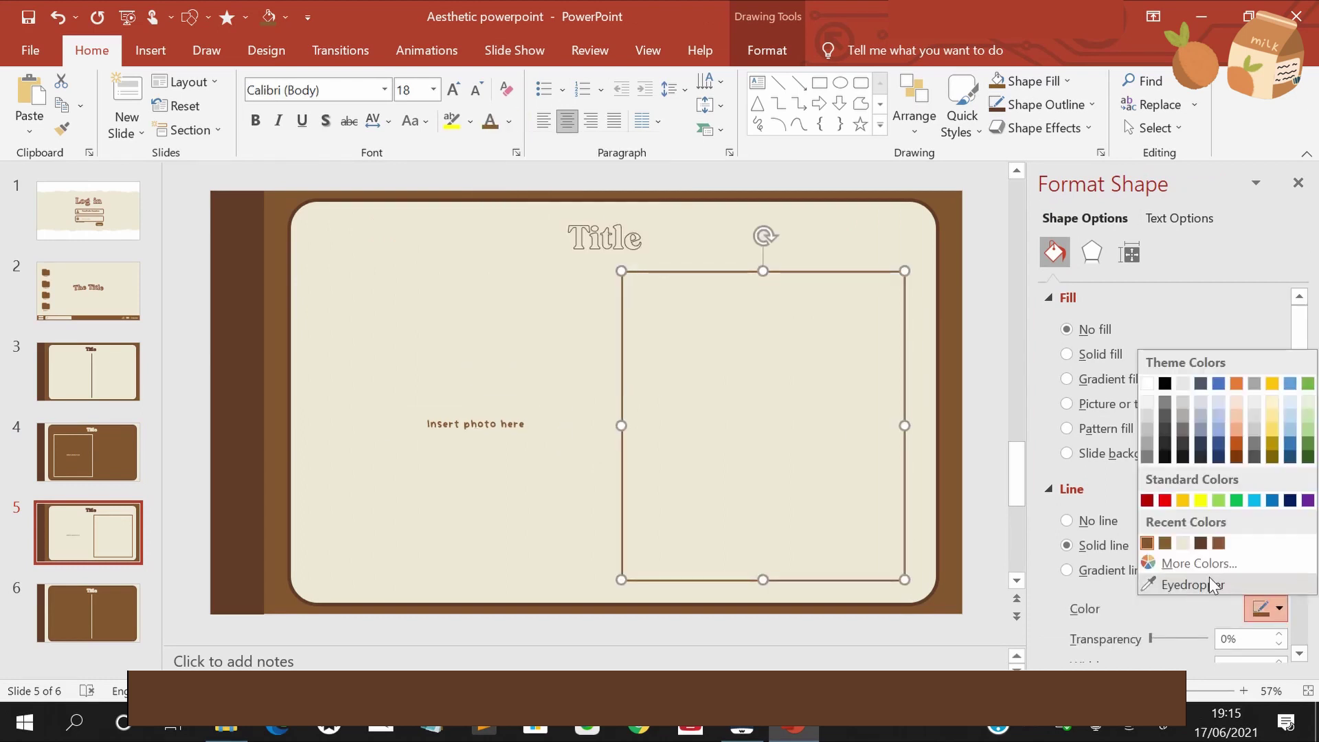
left_click_drag(516, 430, 804, 429)
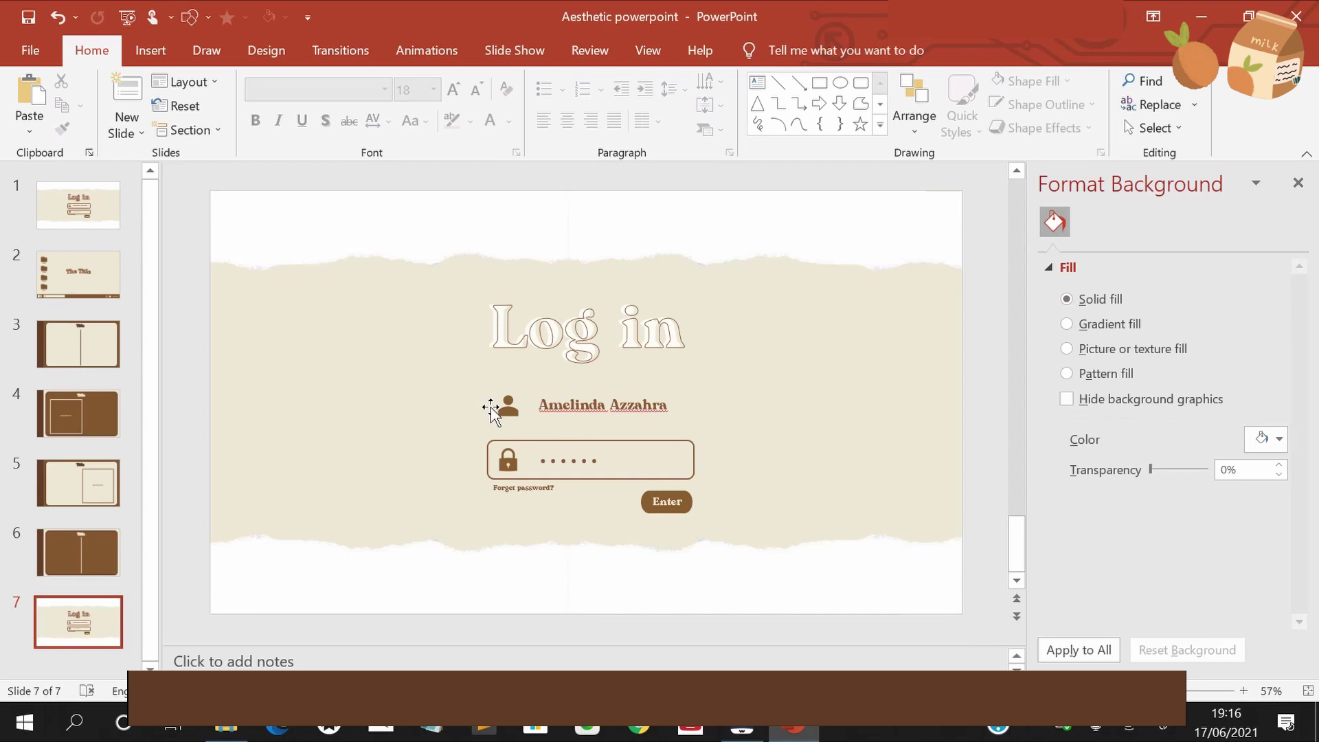
- Delete the name field, lock icon, password dots, Forget password? text and Enter button from slide 7
left_click(490, 408)
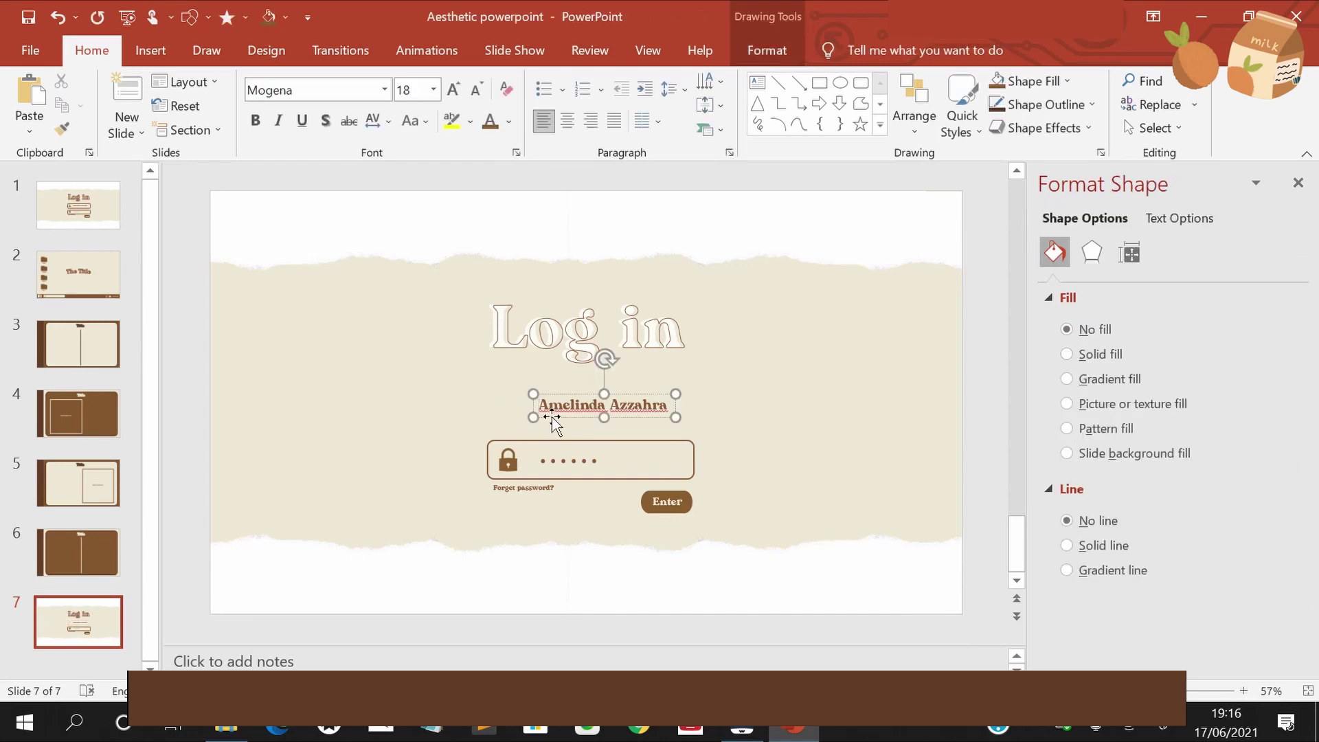
key("Delete")
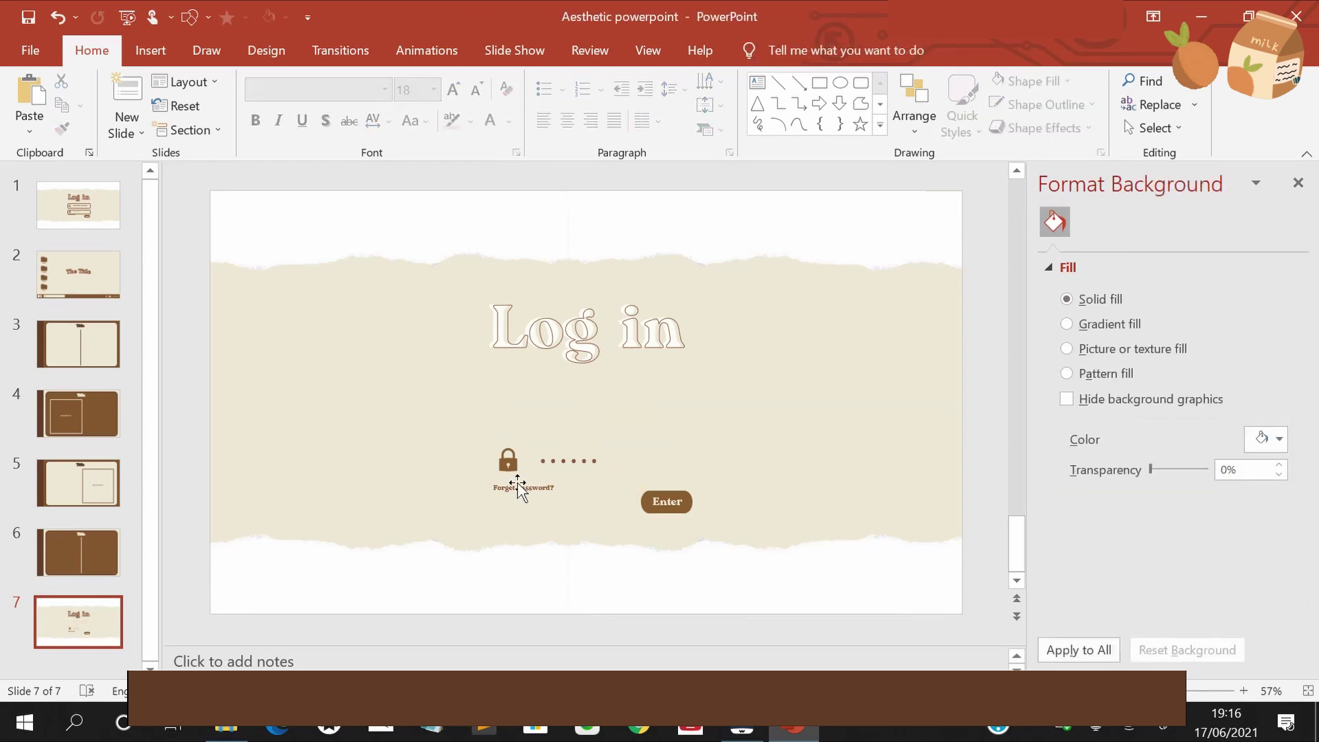
left_click(519, 487)
key("Delete")
left_click(550, 460)
key("Delete")
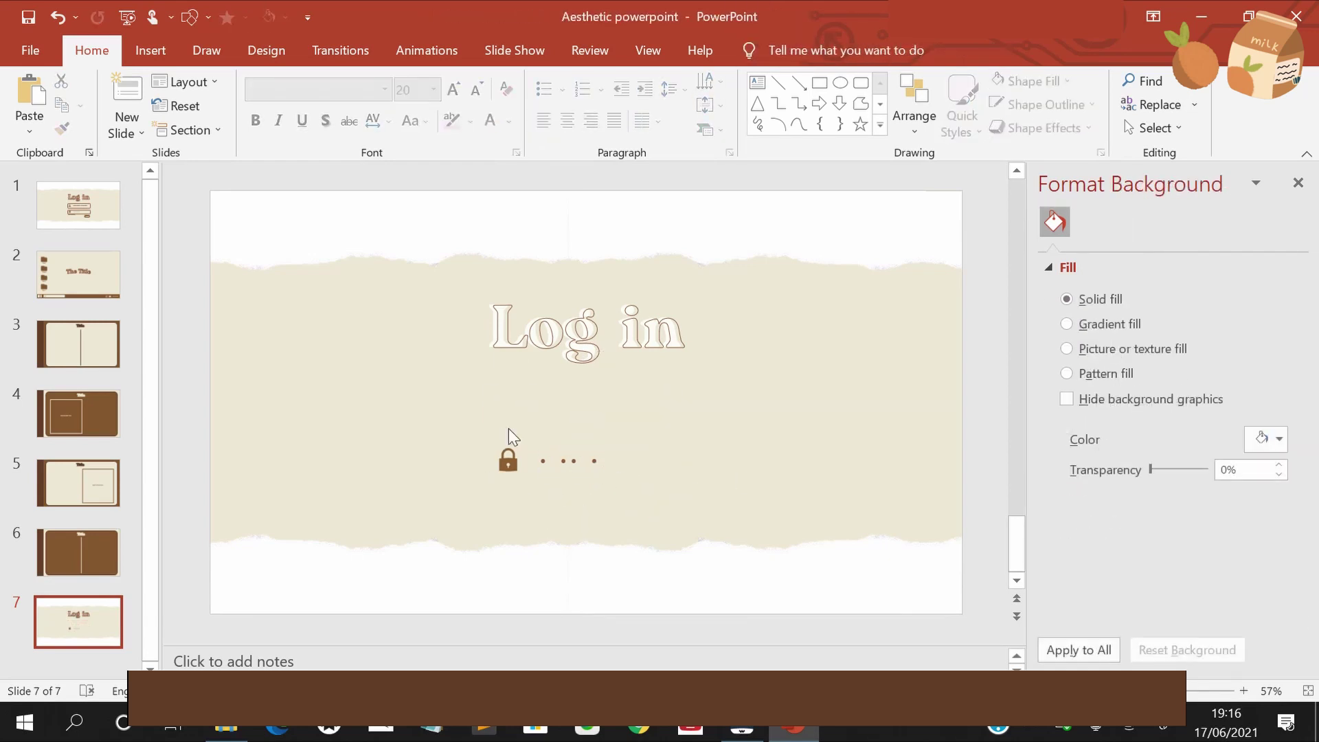
left_click(509, 459)
key("Delete")
left_click(501, 466)
key("Delete")
left_click(472, 450)
key("Delete")
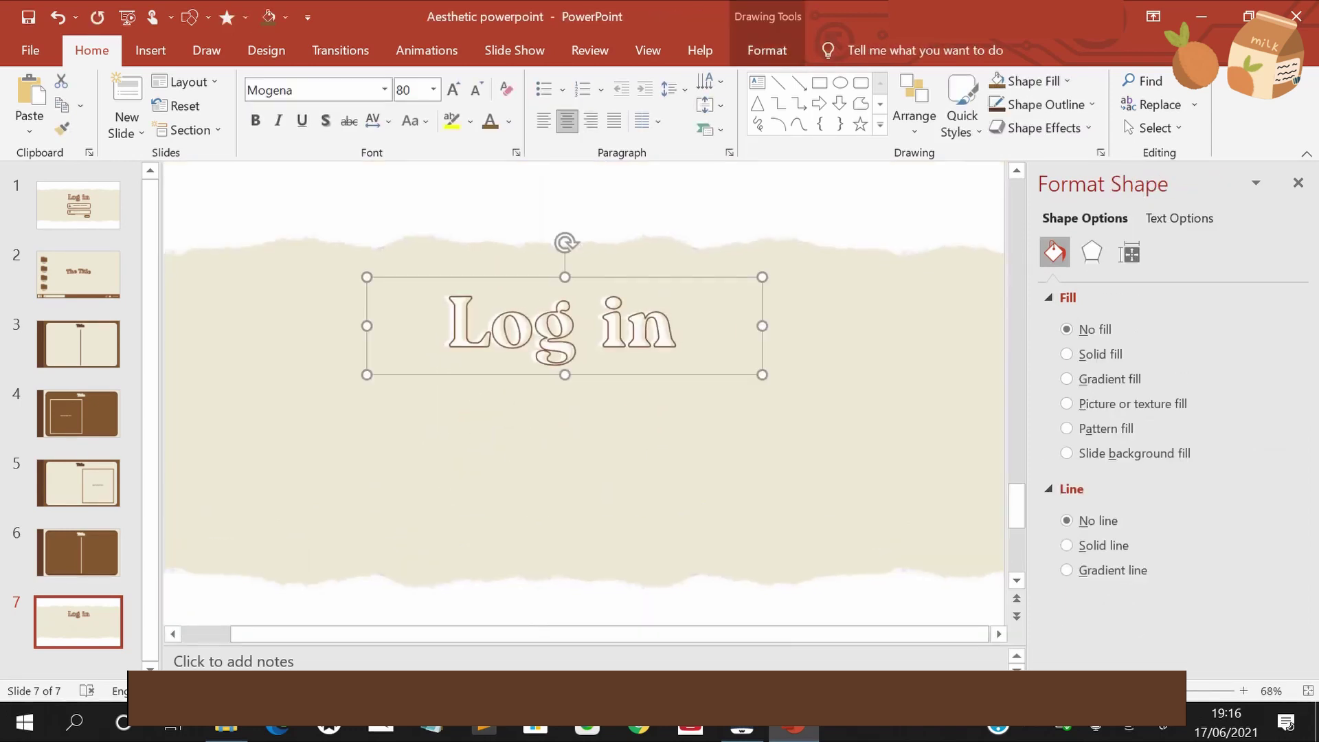
- Retype the title as 'Thank you', arch it with Transform, then present from the first slide
triple_click(598, 343)
type("Thank ")
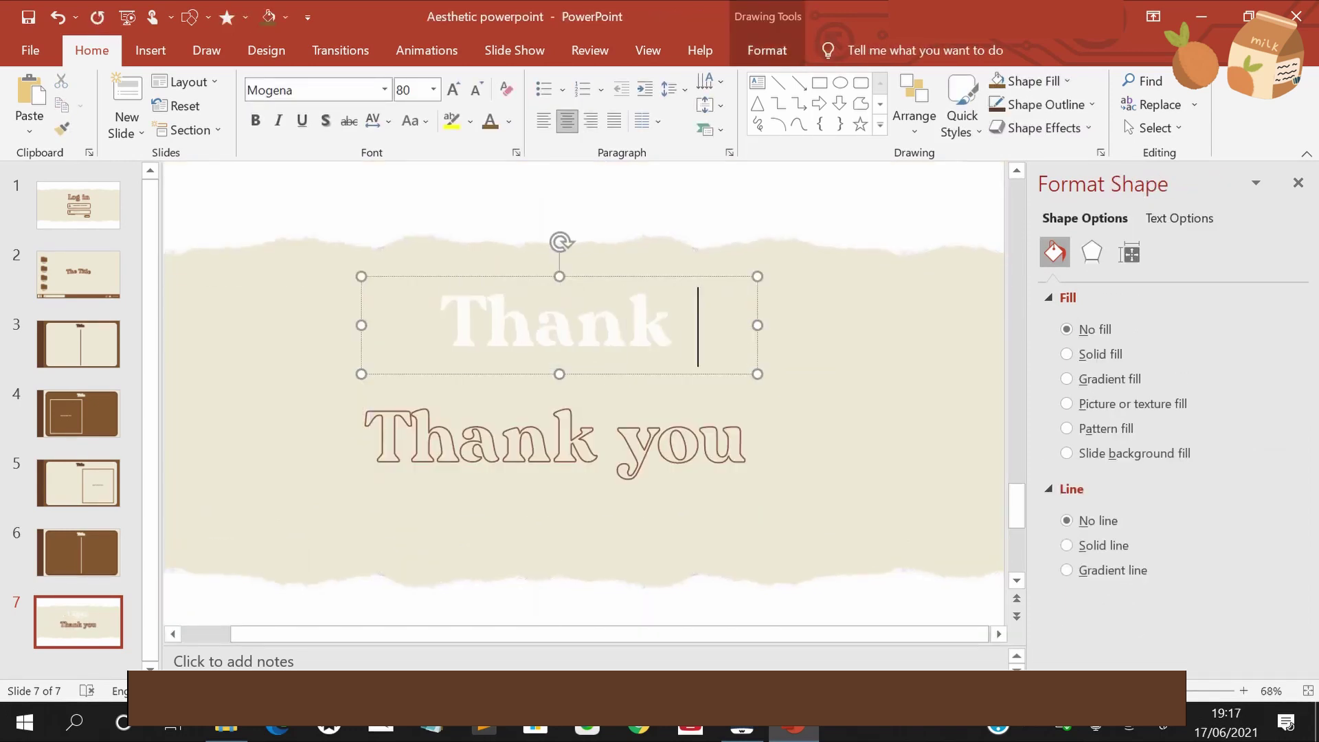
type("you")
left_click(767, 50)
left_click(825, 126)
left_click(996, 446)
left_click(824, 126)
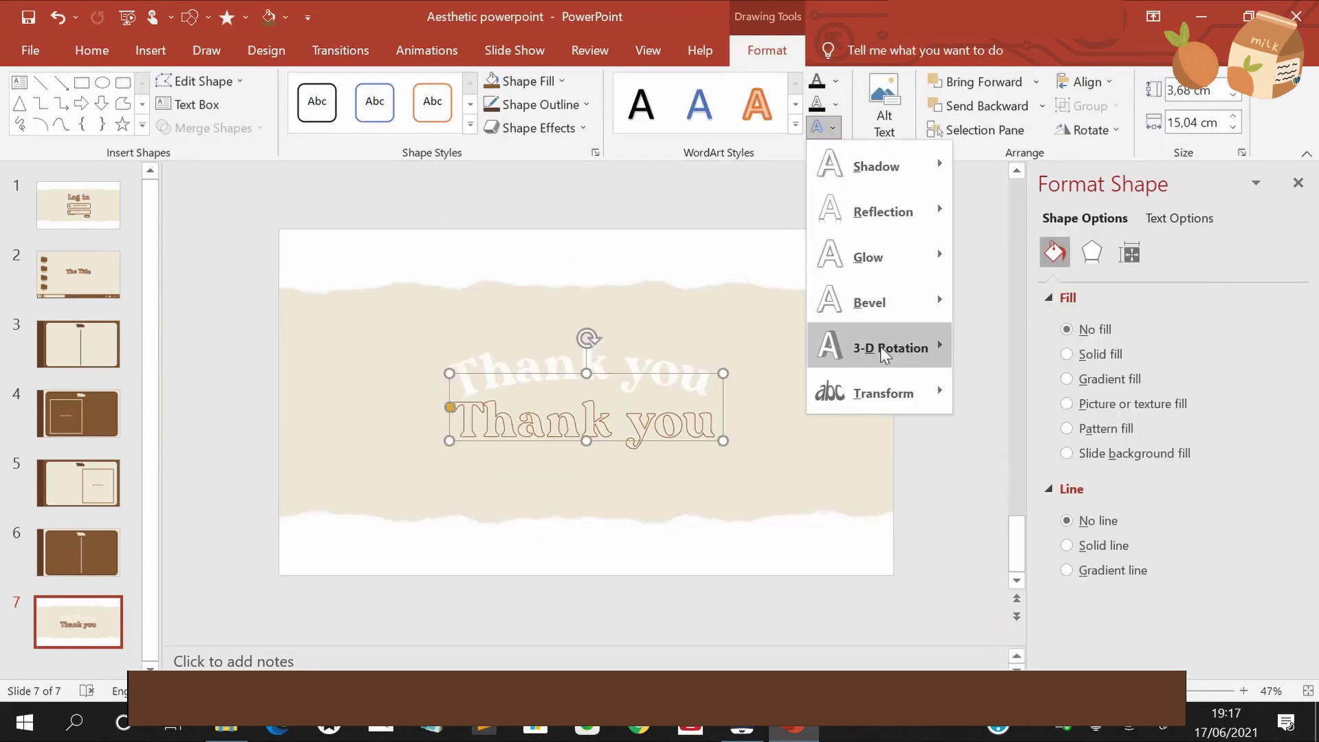
left_click_drag(660, 445, 672, 485)
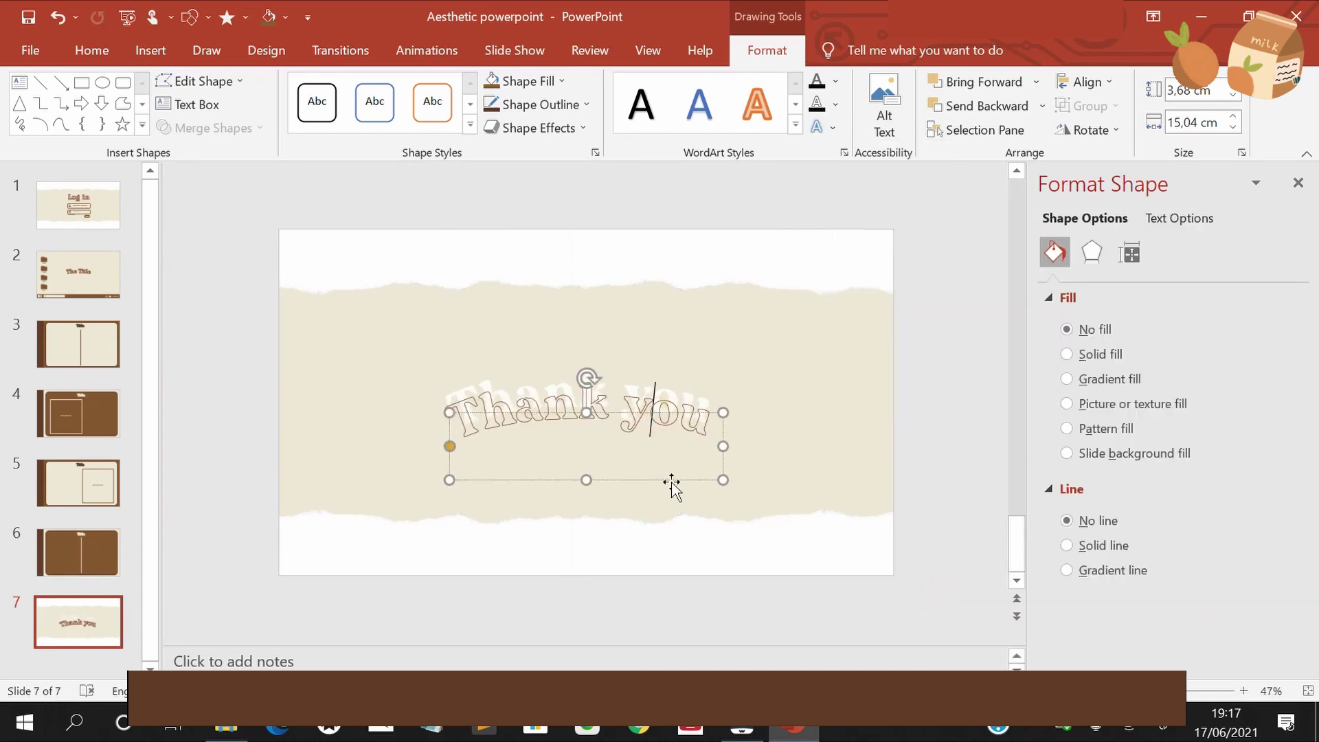
left_click(200, 447)
key("Home")
key("F5")
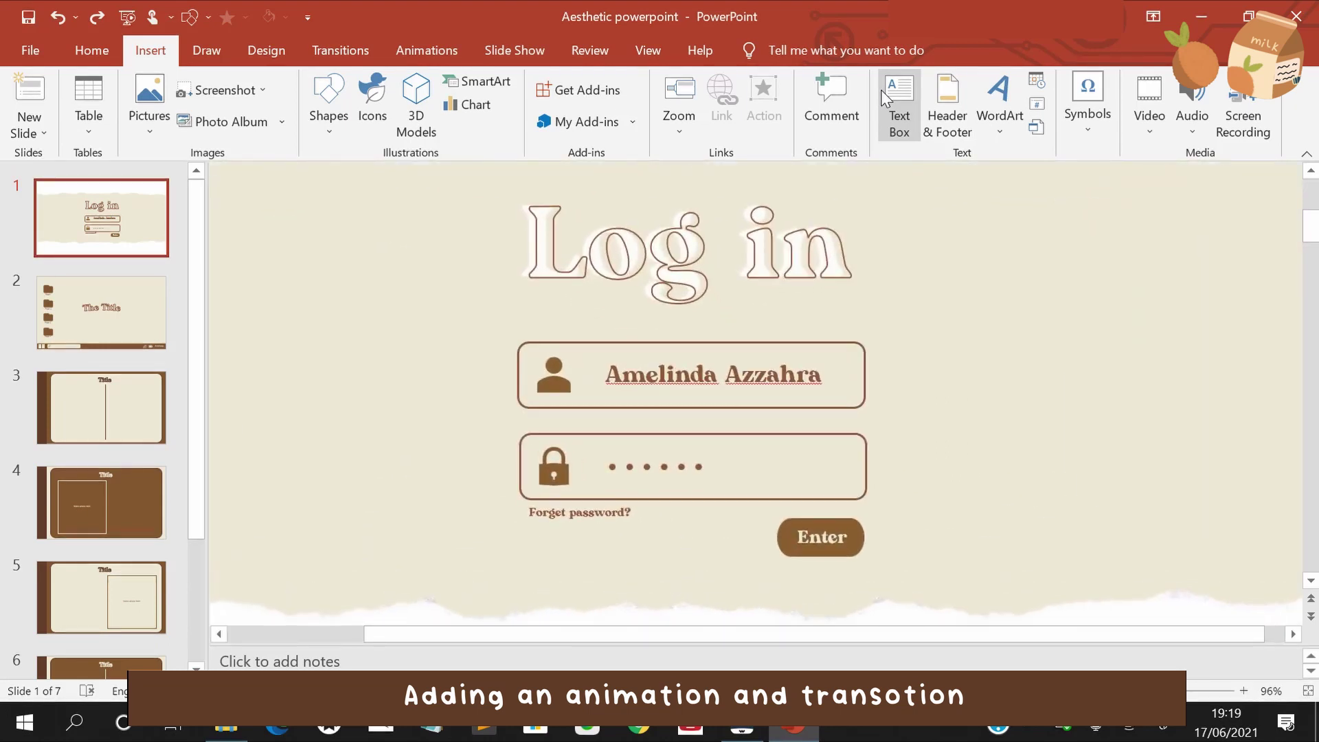
- Apply the Appear animation to the first three password dots on slide 1
scroll(885, 98, "up", 5)
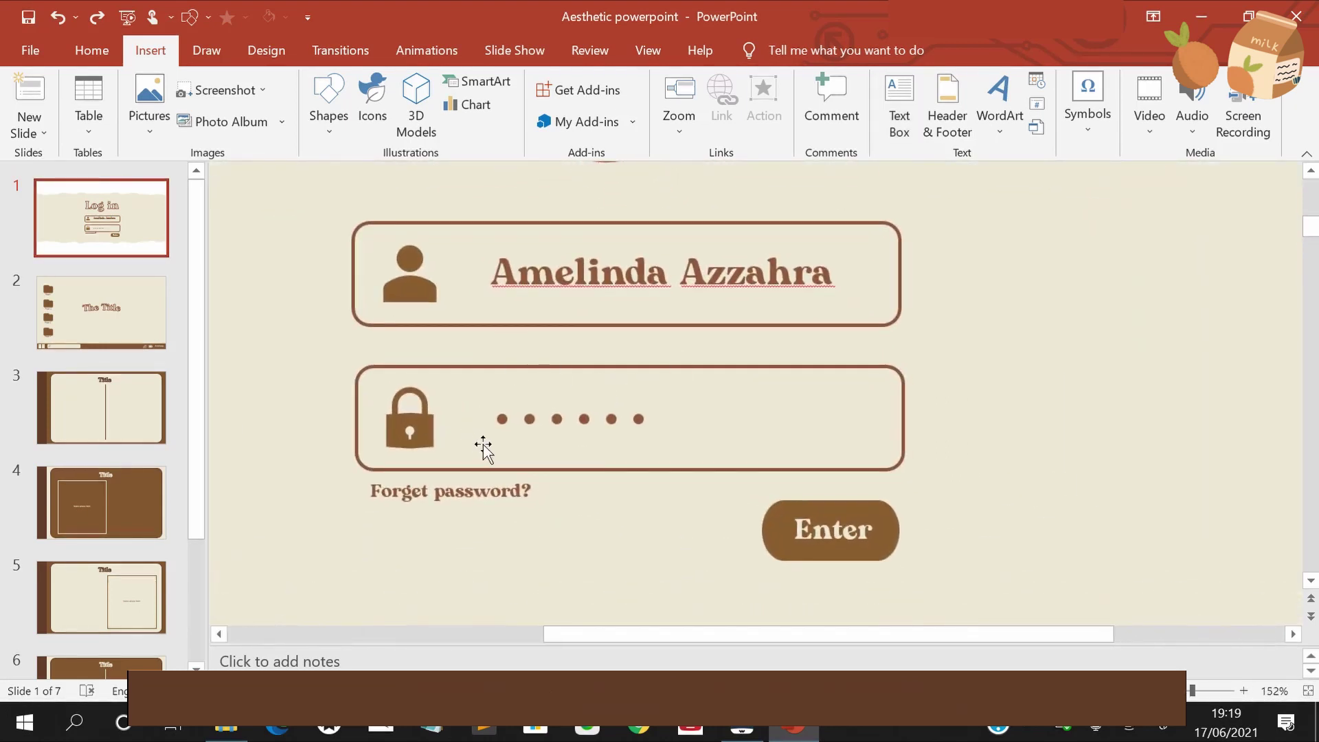
left_click_drag(483, 450, 522, 388)
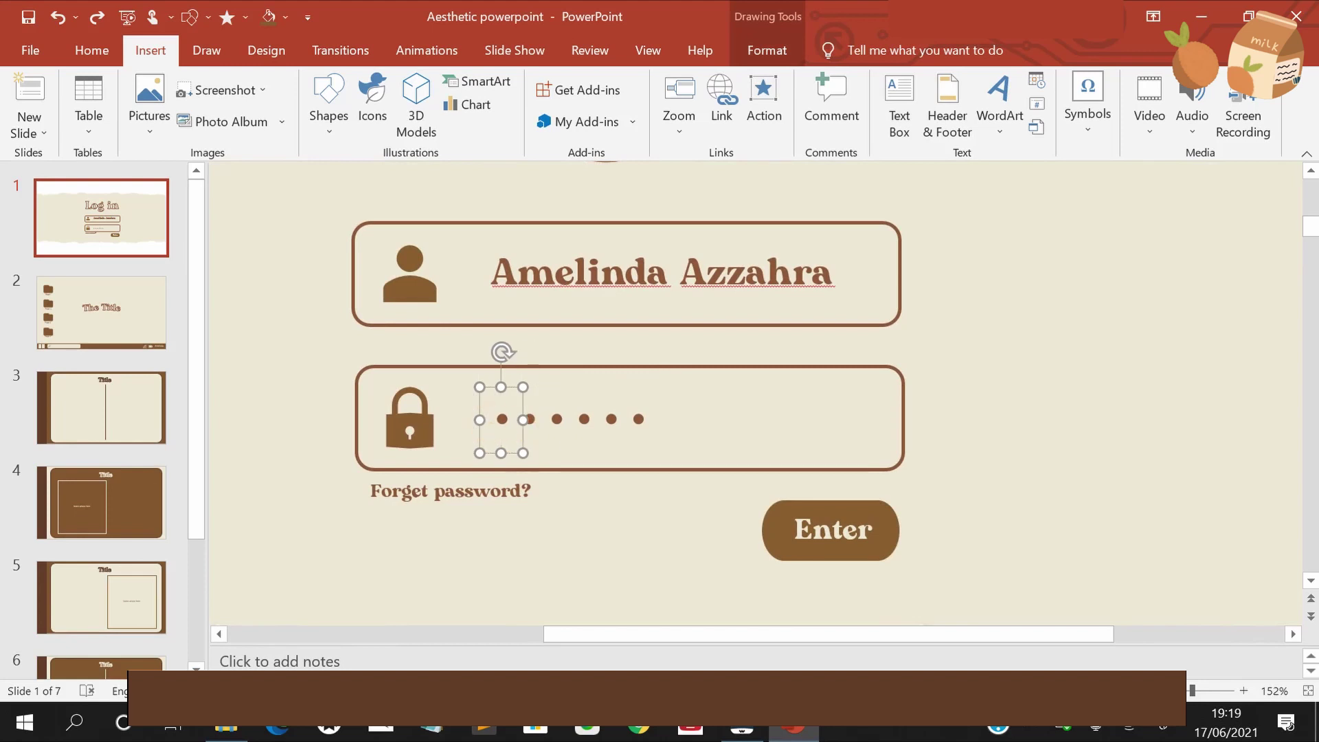
left_click(761, 53)
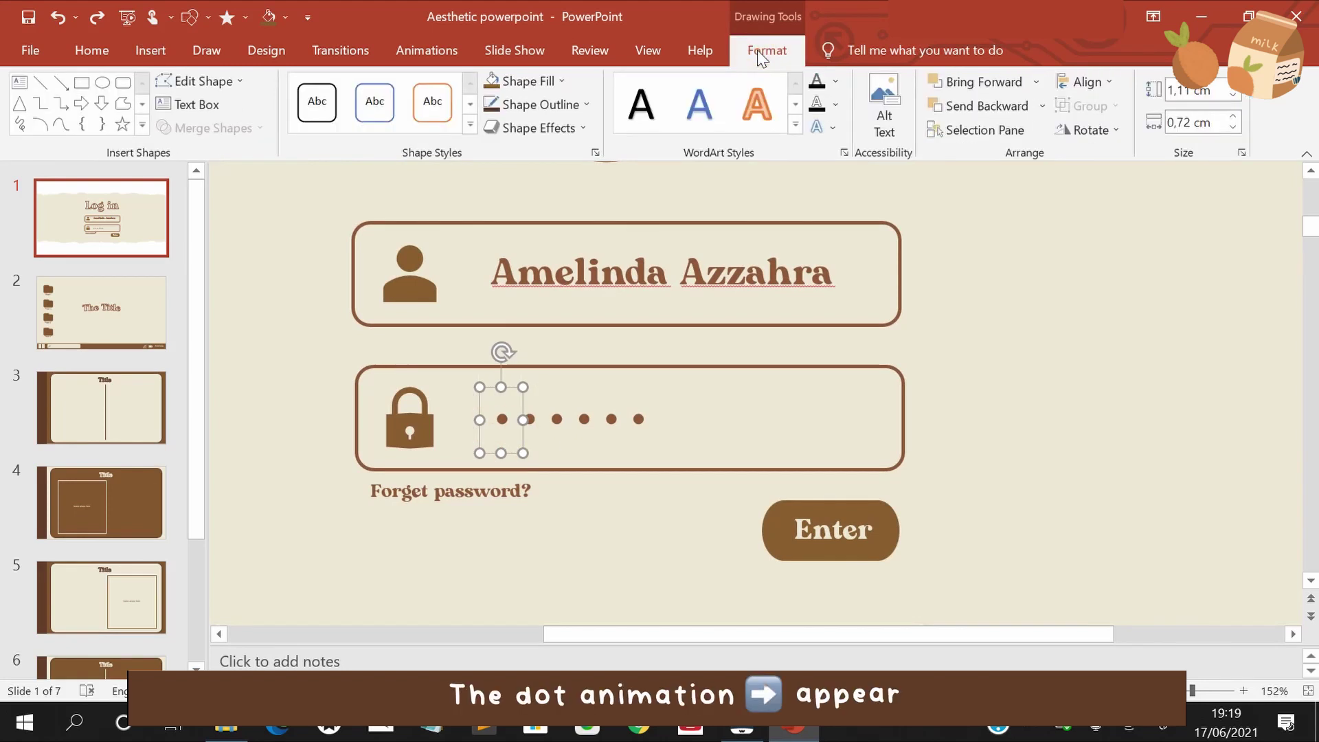
left_click(426, 50)
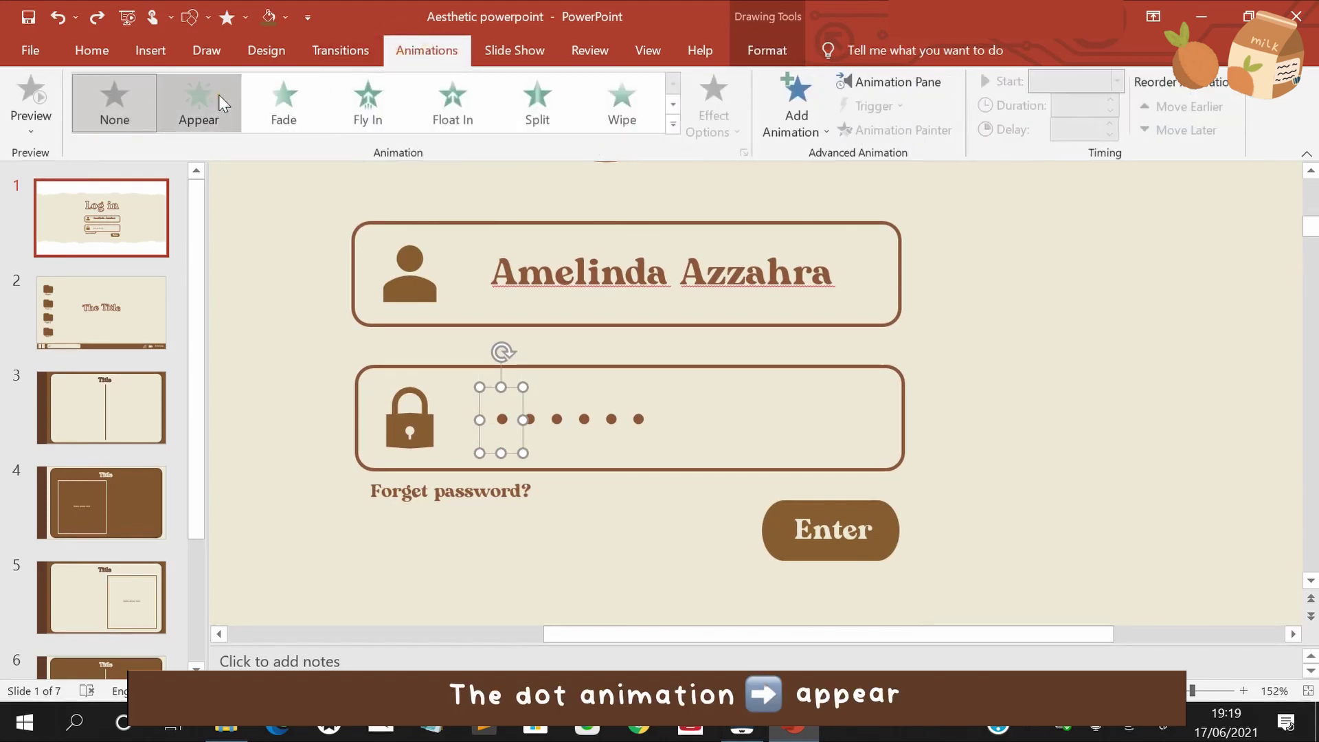
left_click(206, 102)
left_click(543, 446)
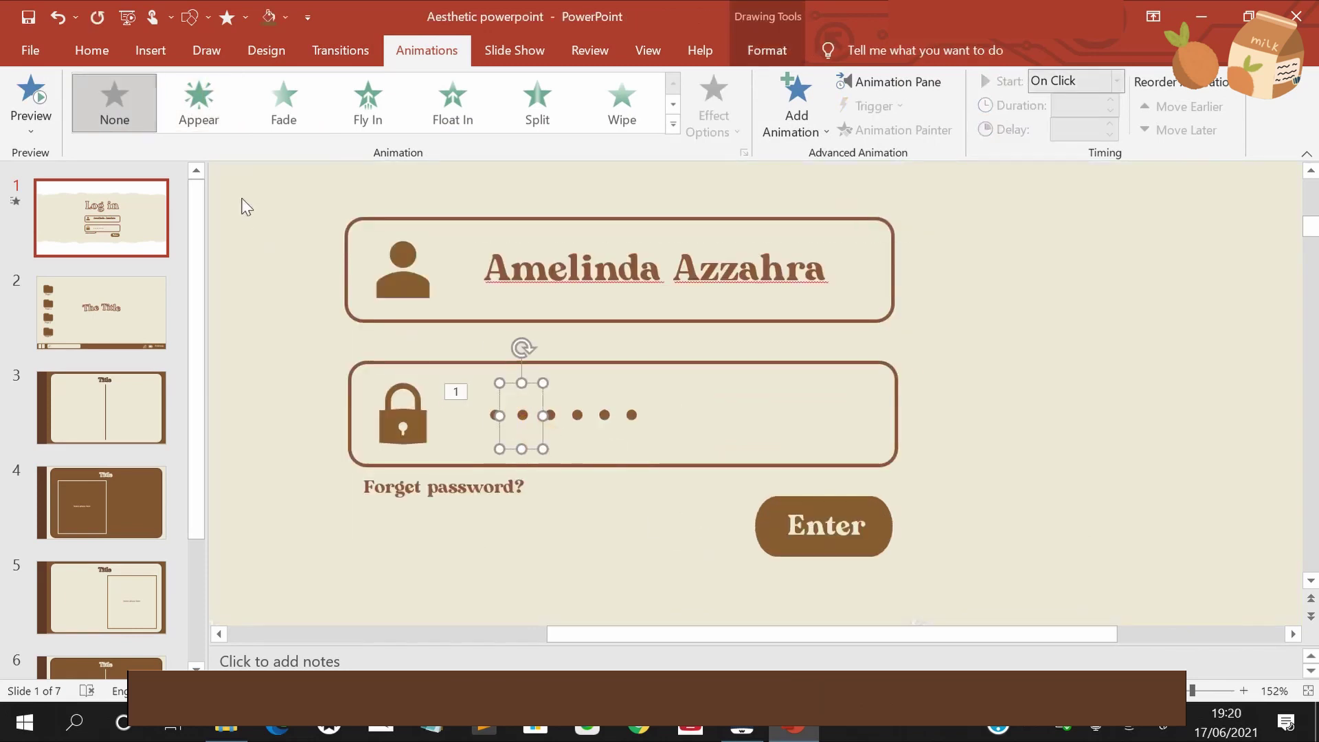
left_click(199, 102)
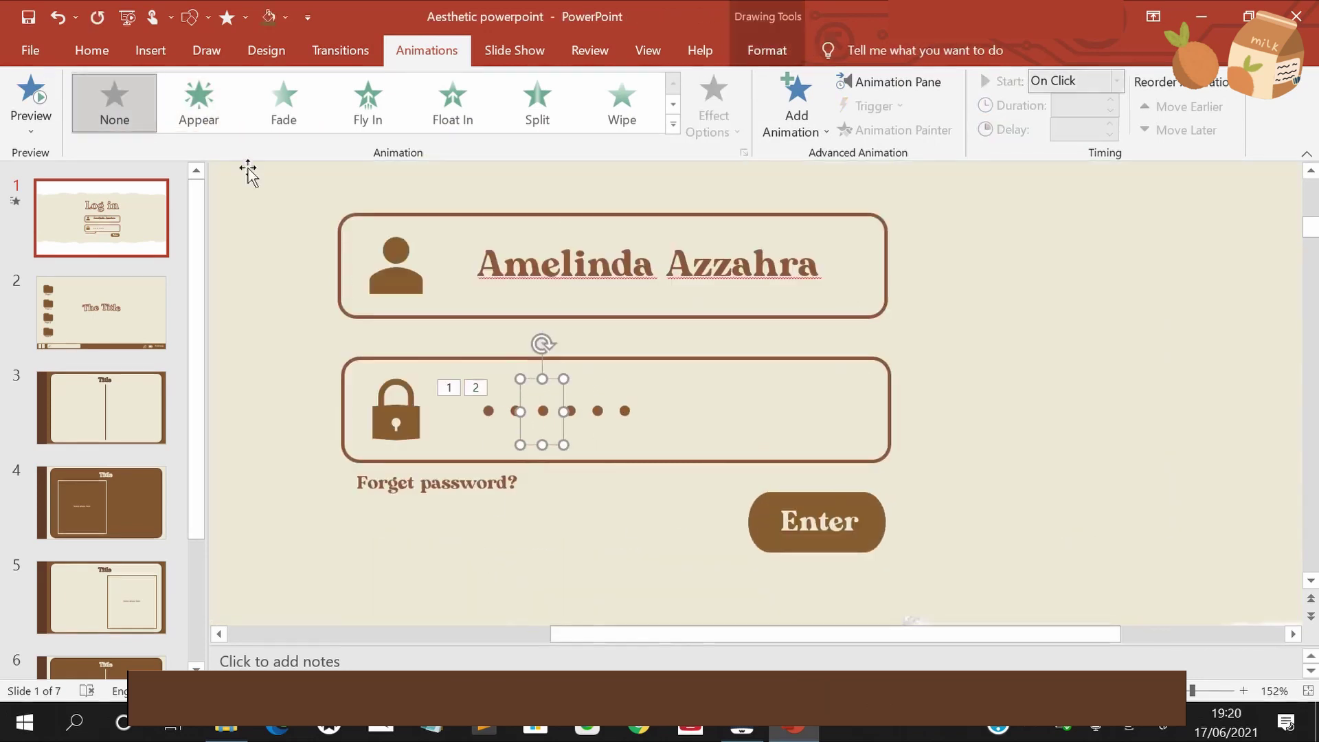
left_click(199, 102)
left_click(571, 411)
- Apply Appear to the remaining three password dots so all six show in order 1–6
left_click(198, 102)
left_click(597, 411)
left_click(199, 102)
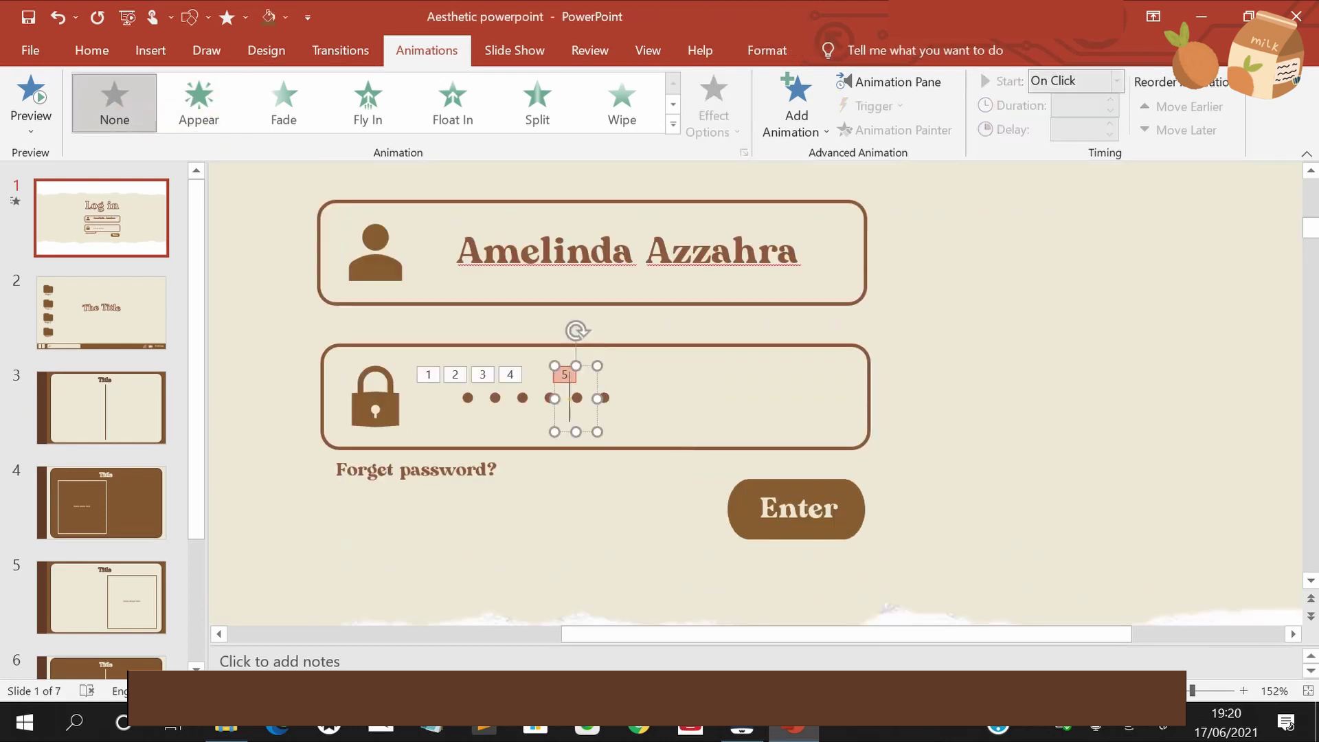
scroll(686, 403, "up", 3, "ctrl")
left_click(886, 435)
scroll(888, 440, "down", 3, "ctrl")
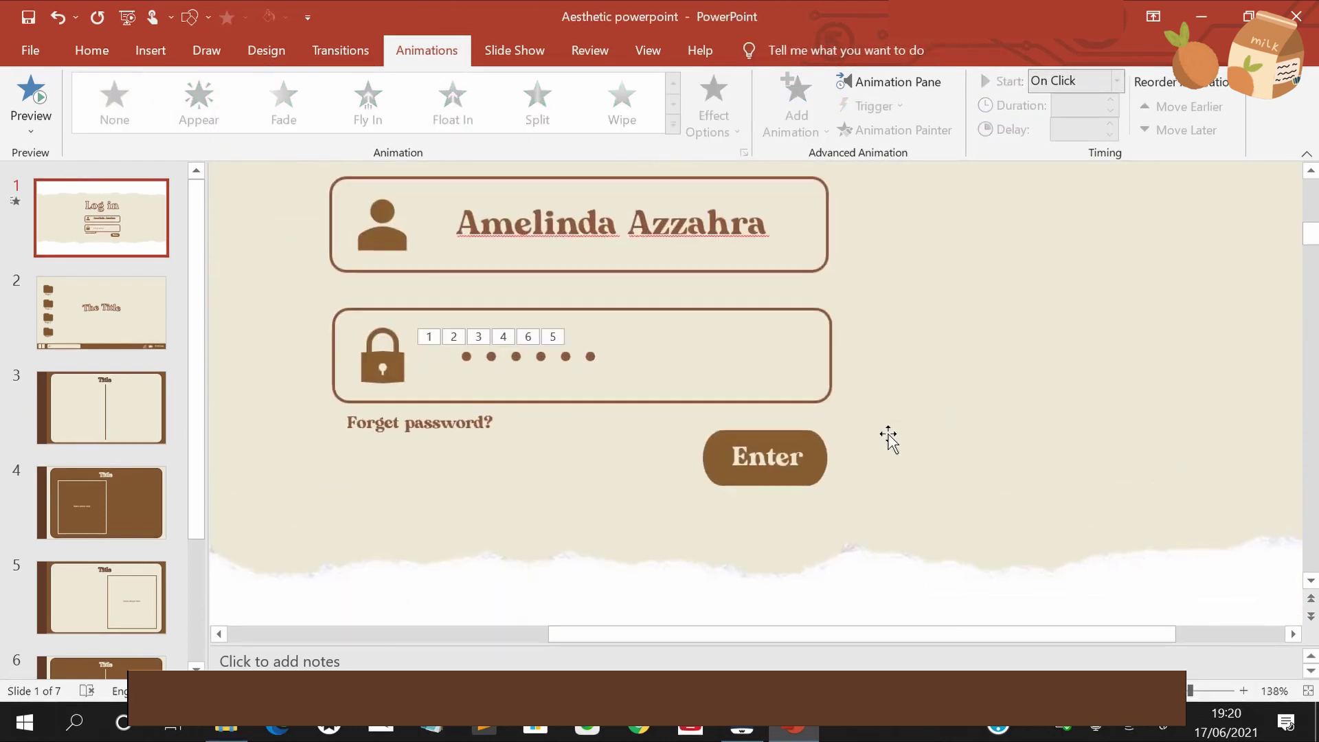
scroll(687, 385, "up", 2, "ctrl")
left_click(583, 371)
left_click(198, 117)
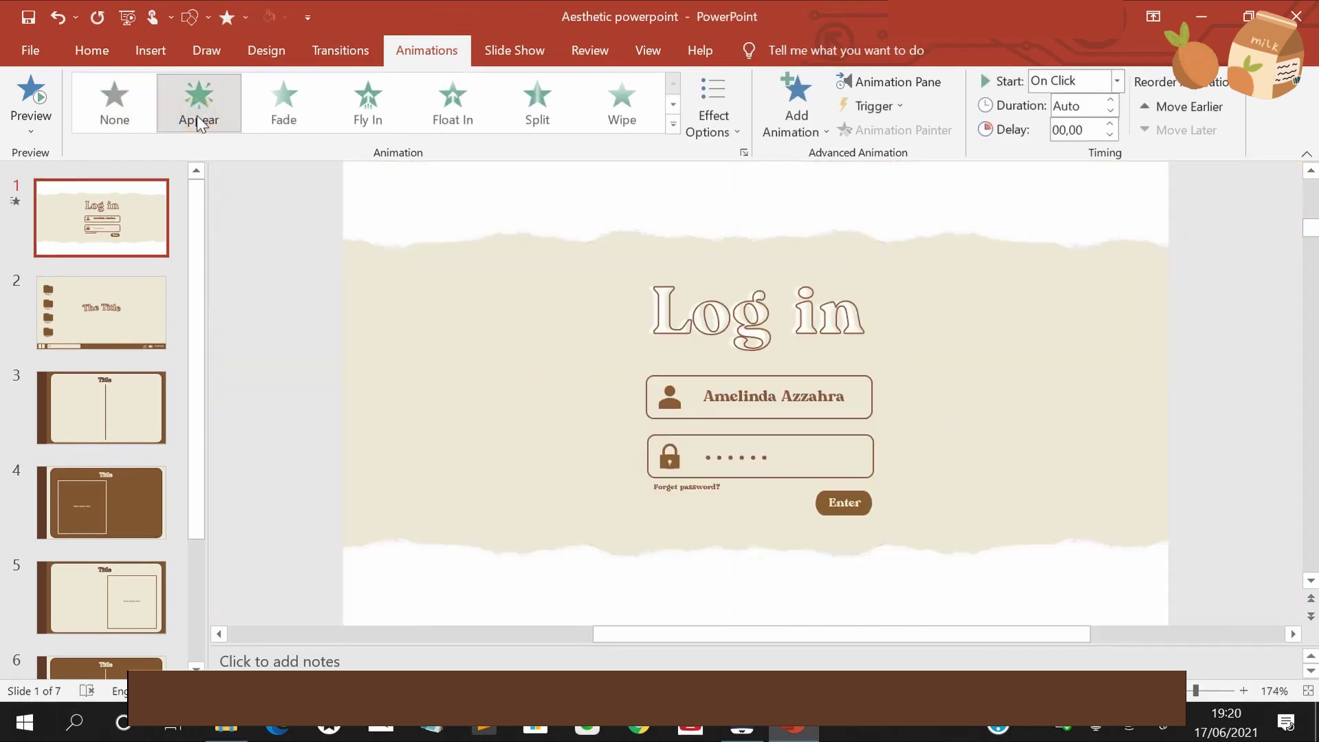
scroll(974, 536, "up", 3, "ctrl")
- Hyperlink the Enter button to Slide 2 as a place in this document
scroll(974, 536, "down", 3, "ctrl")
left_click(838, 472)
double_click(998, 481)
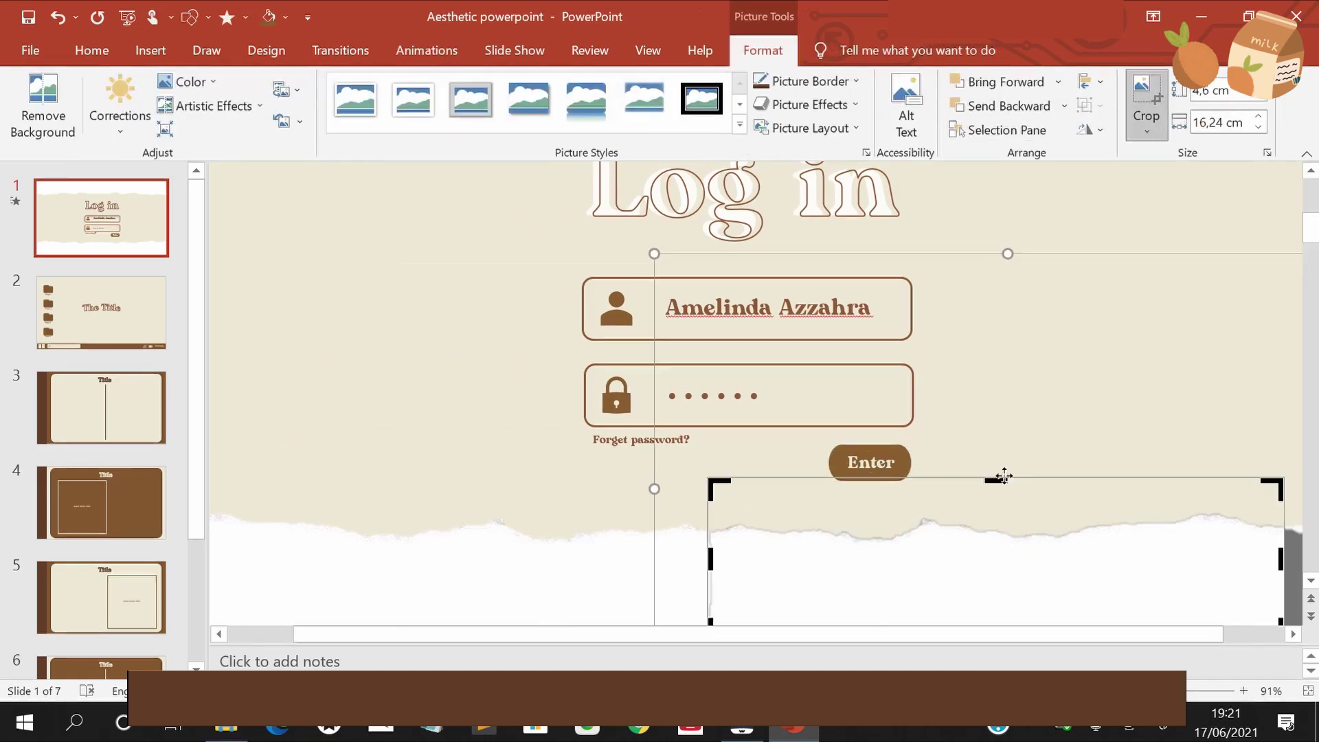
left_click_drag(846, 448, 850, 453)
scroll(839, 465, "up", 5, "ctrl")
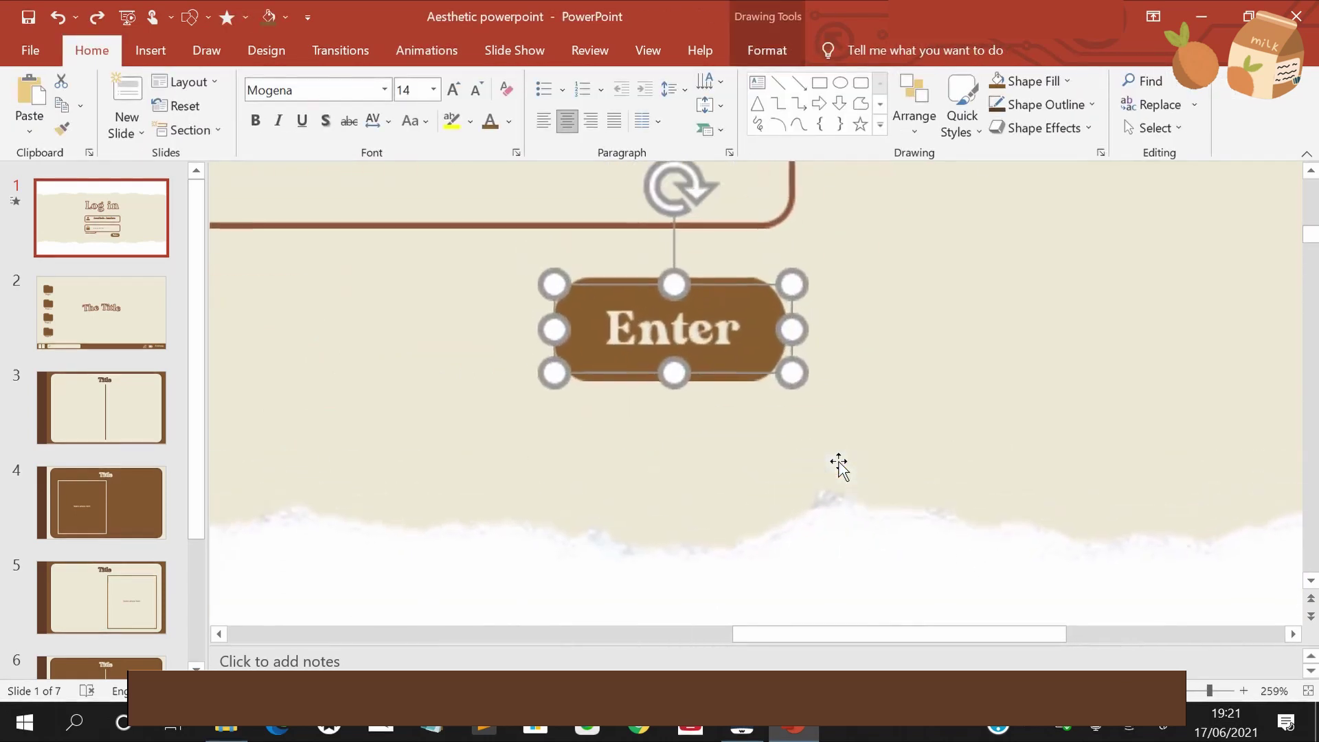
left_click(744, 386)
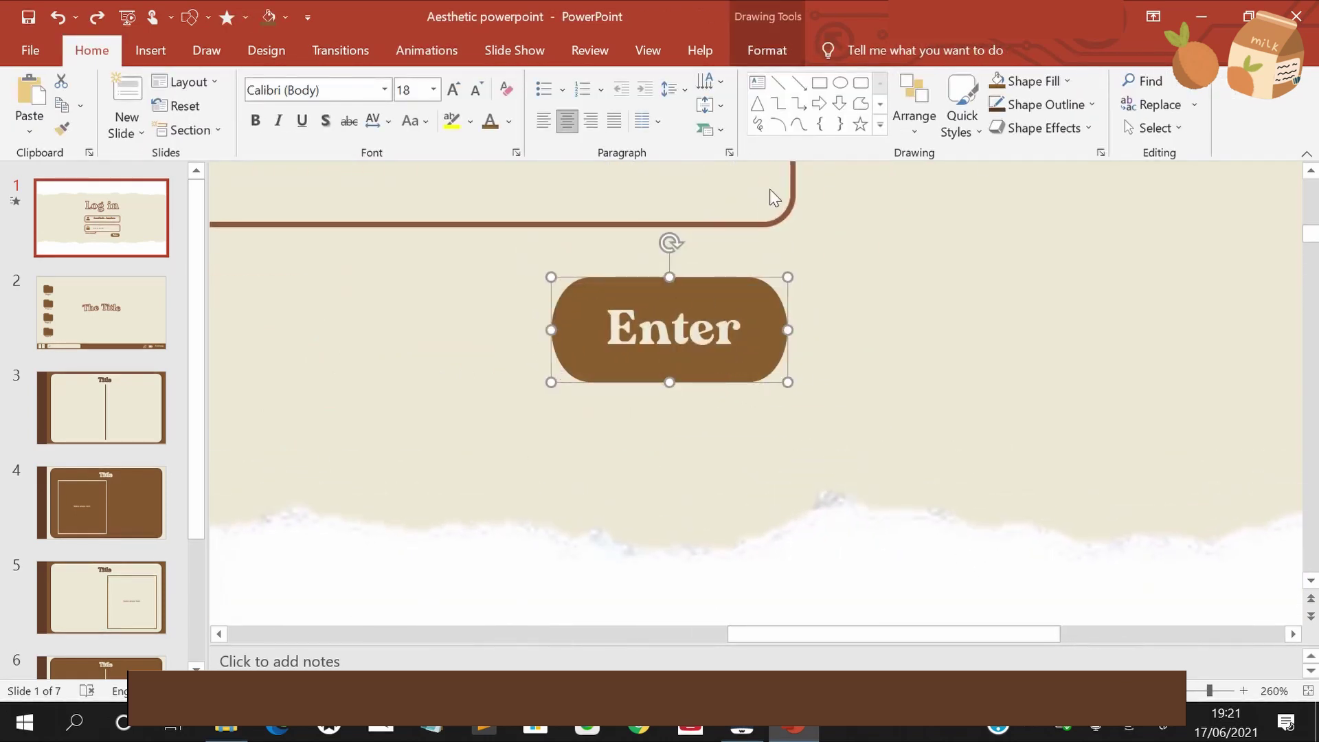
left_click(150, 59)
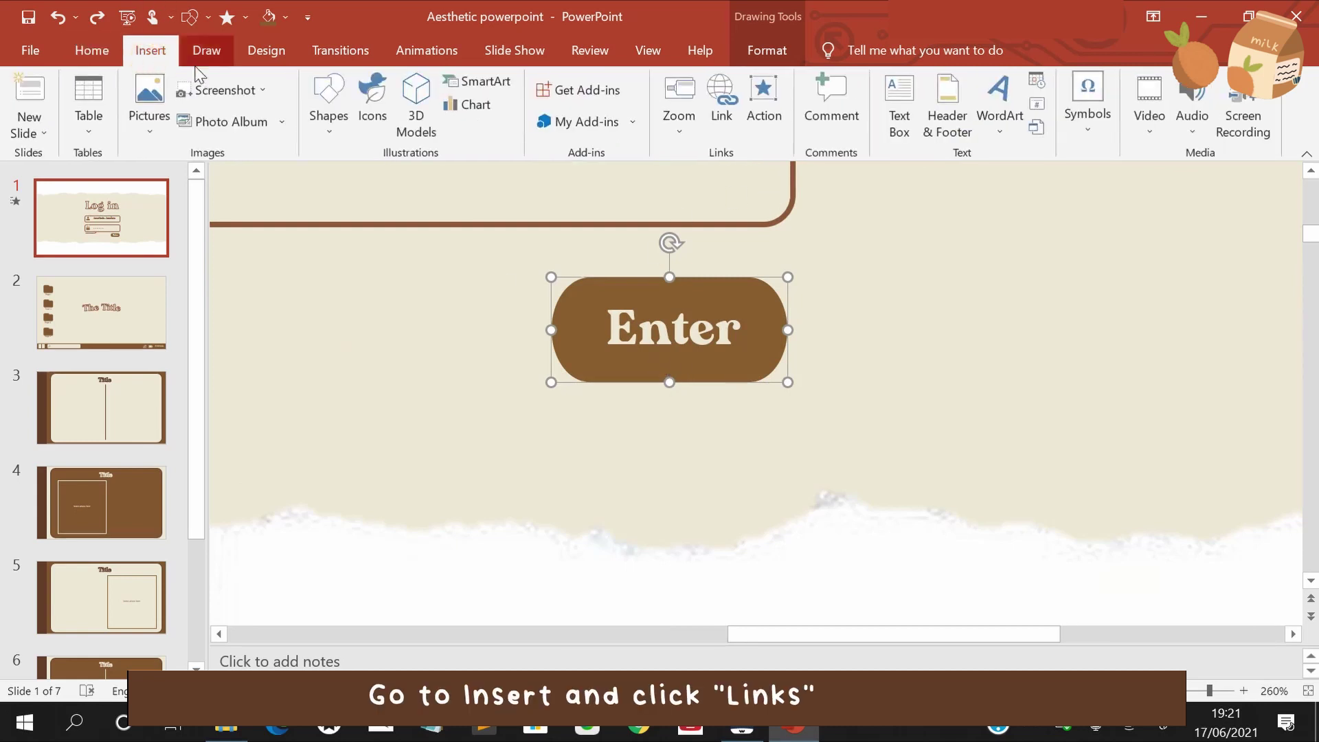
left_click(718, 122)
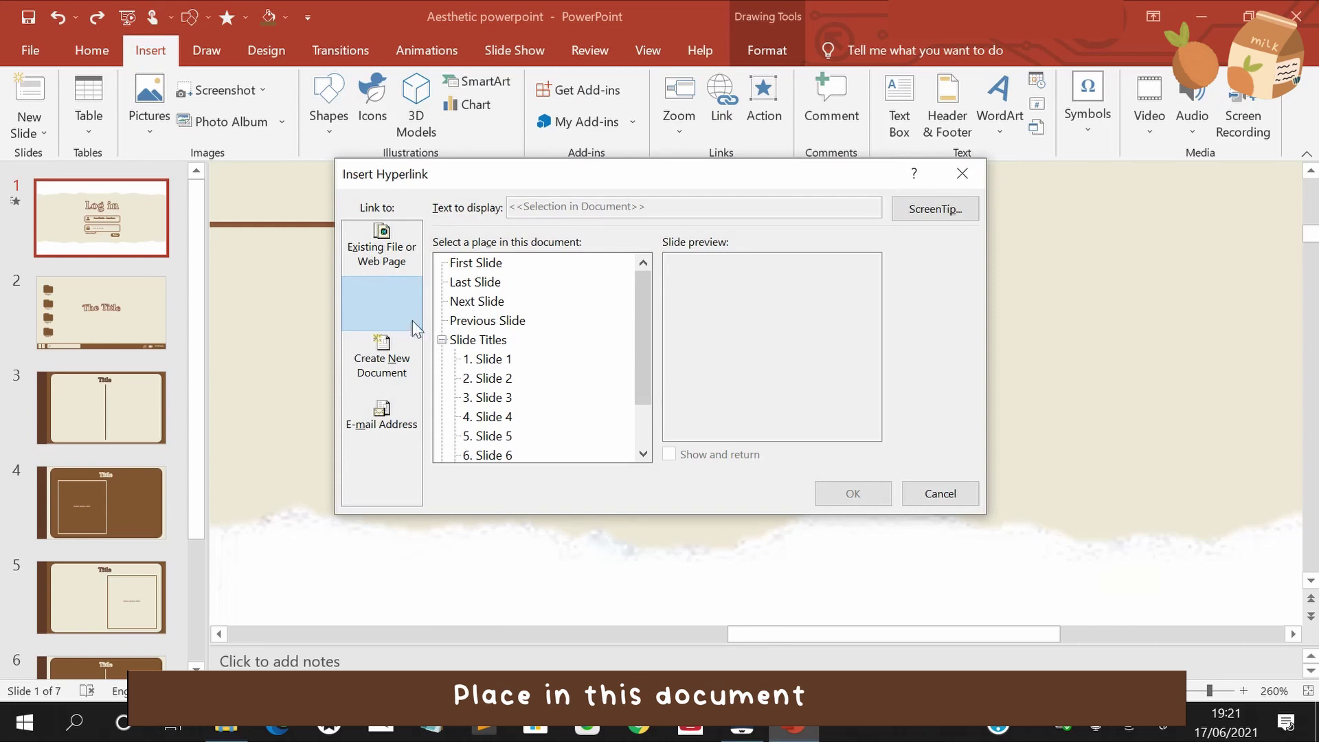
left_click(508, 379)
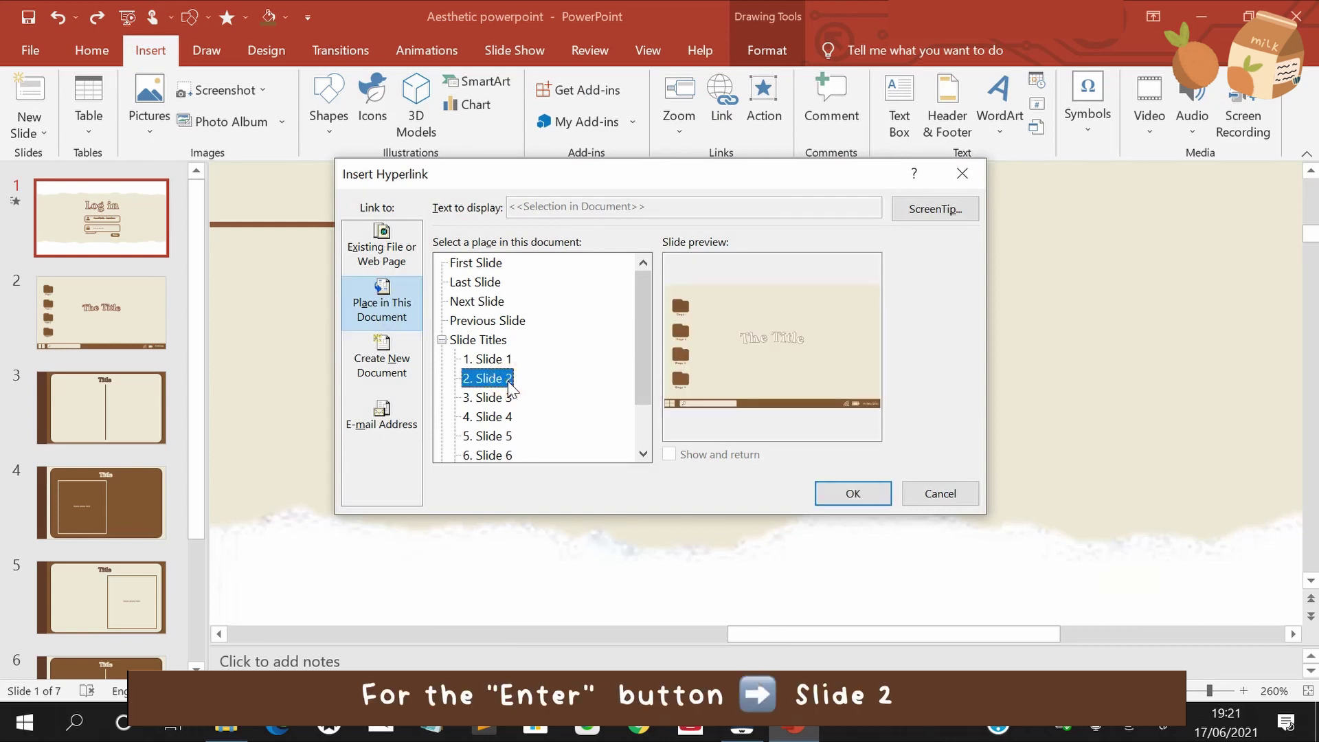
left_click(855, 496)
- Run the slide show and check that Enter jumps to slide 2, then exit
scroll(854, 492, "down", 5)
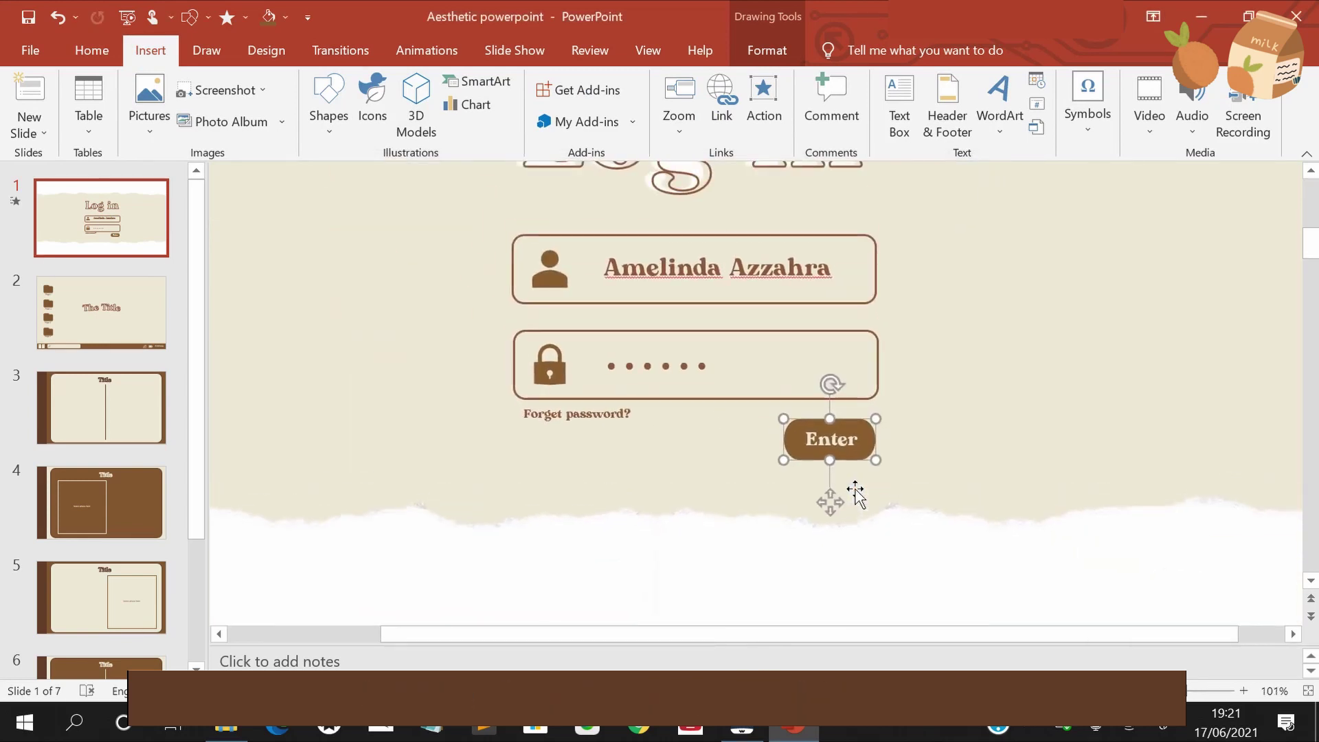
key("F5")
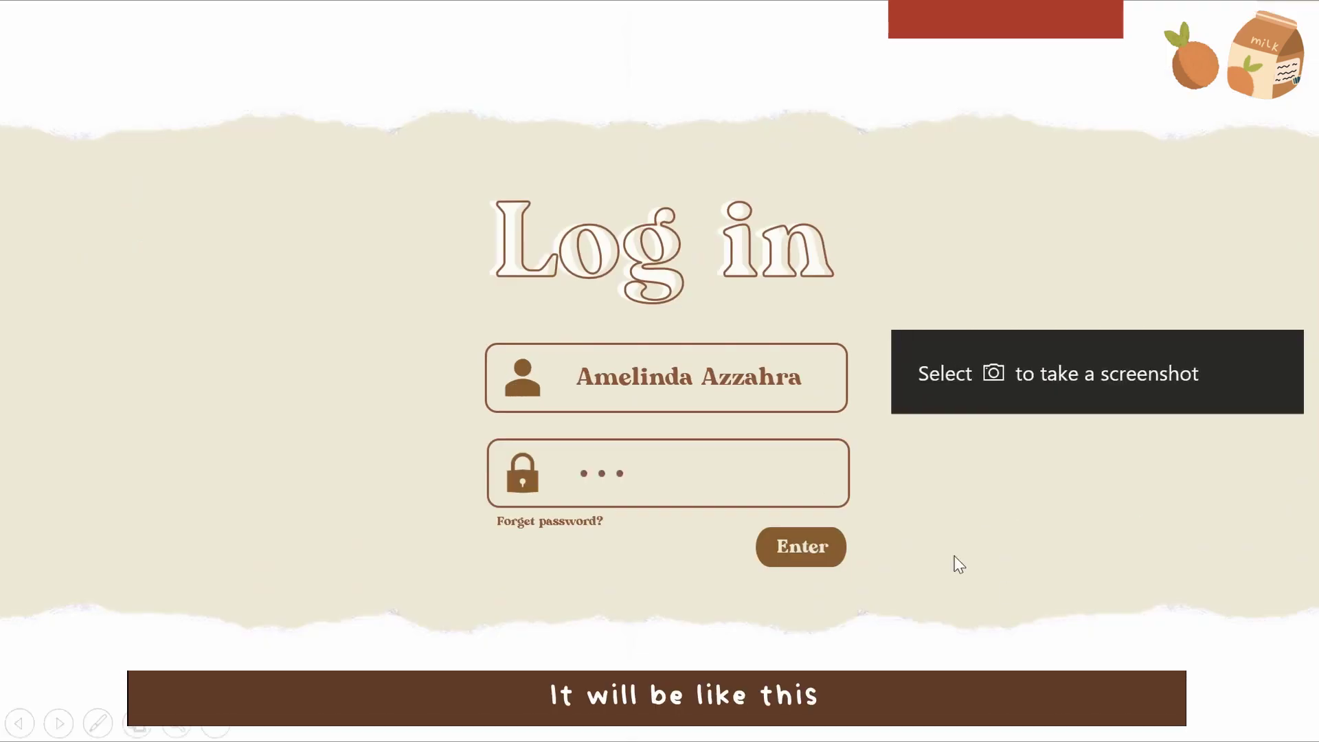
left_click(830, 557)
key("Escape")
scroll(608, 508, "up", 3)
- Apply a Fade transition to slide 2
scroll(607, 509, "down", 4)
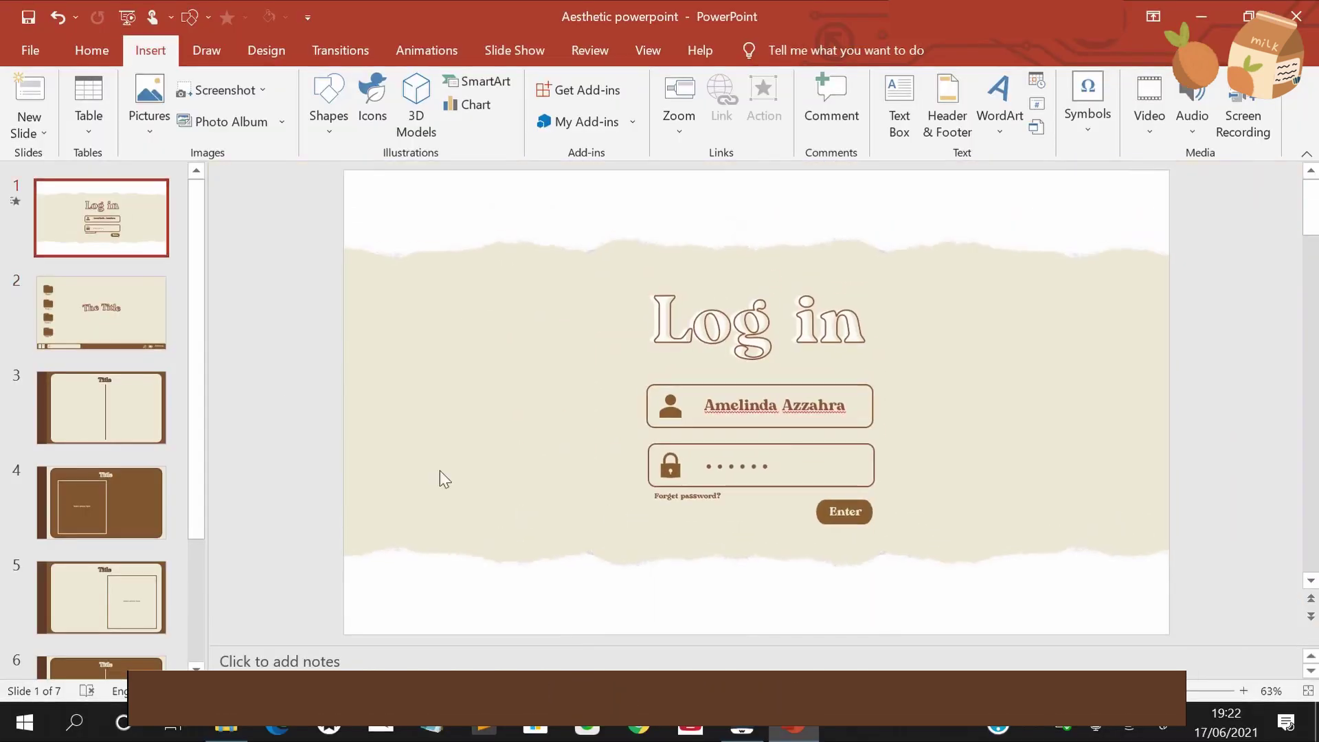
left_click(103, 311)
left_click(361, 59)
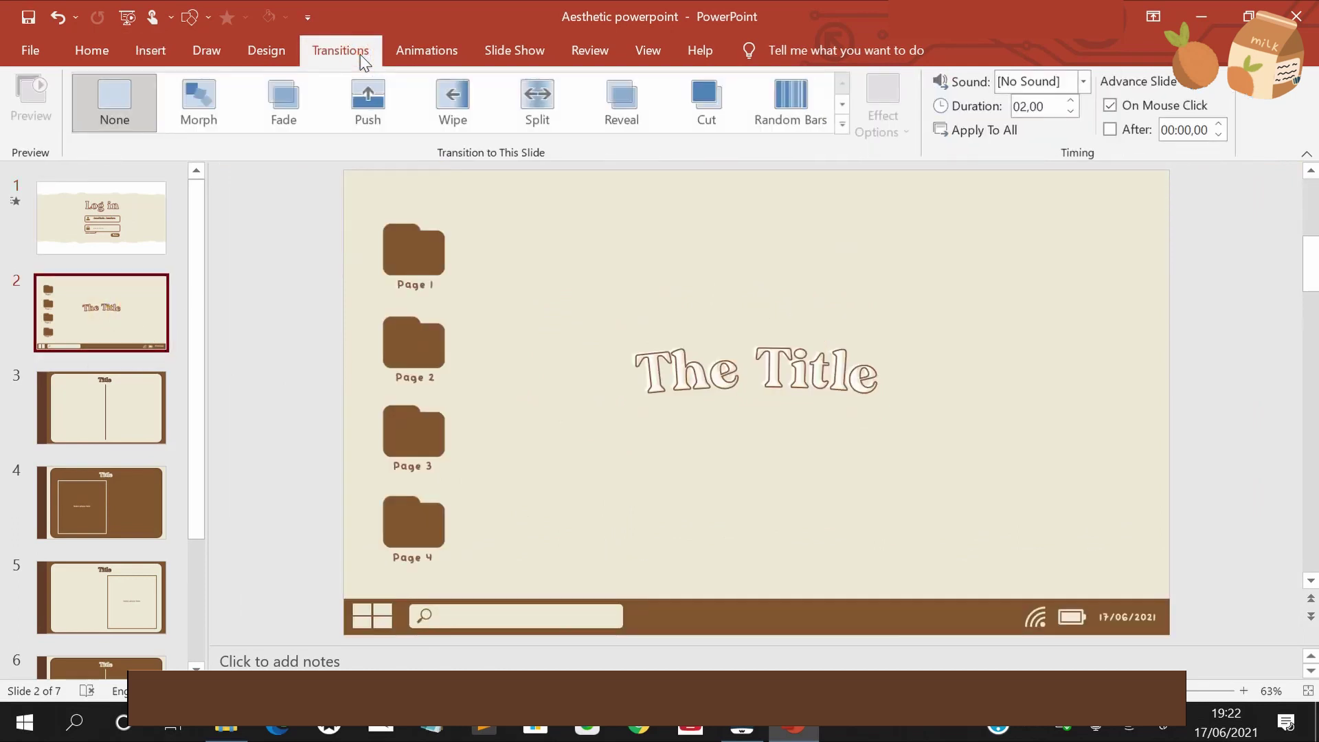
left_click(287, 109)
- Play the show from the login slide and advance to see the fade into slide 2
key("Up")
key("F5")
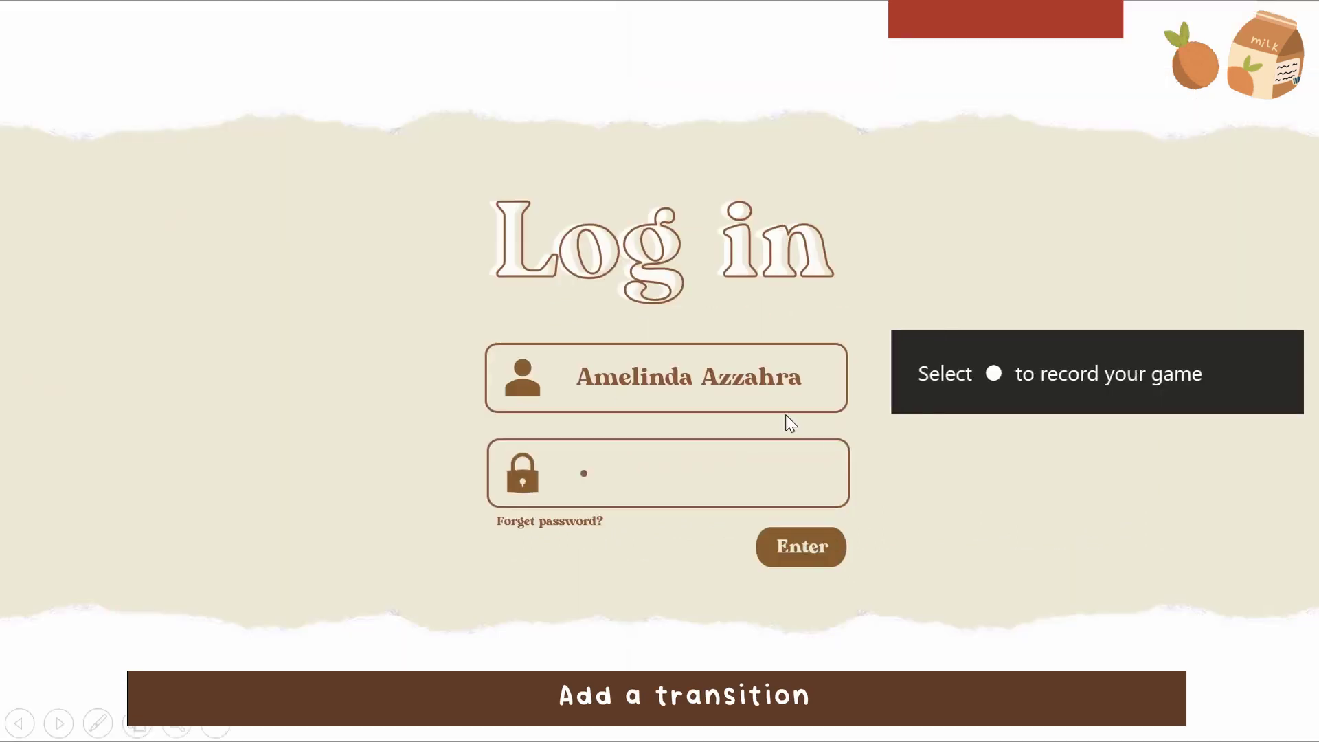
key("Escape")
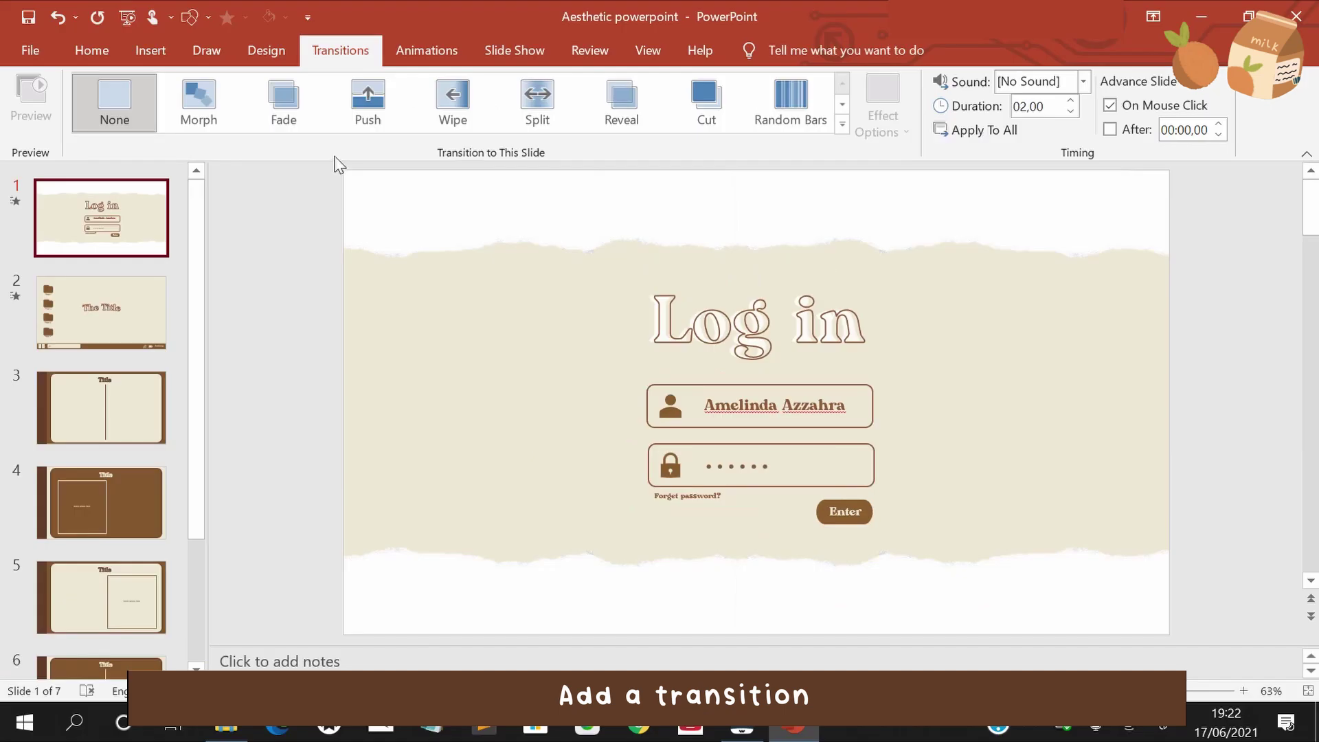
key("Down")
key("Up")
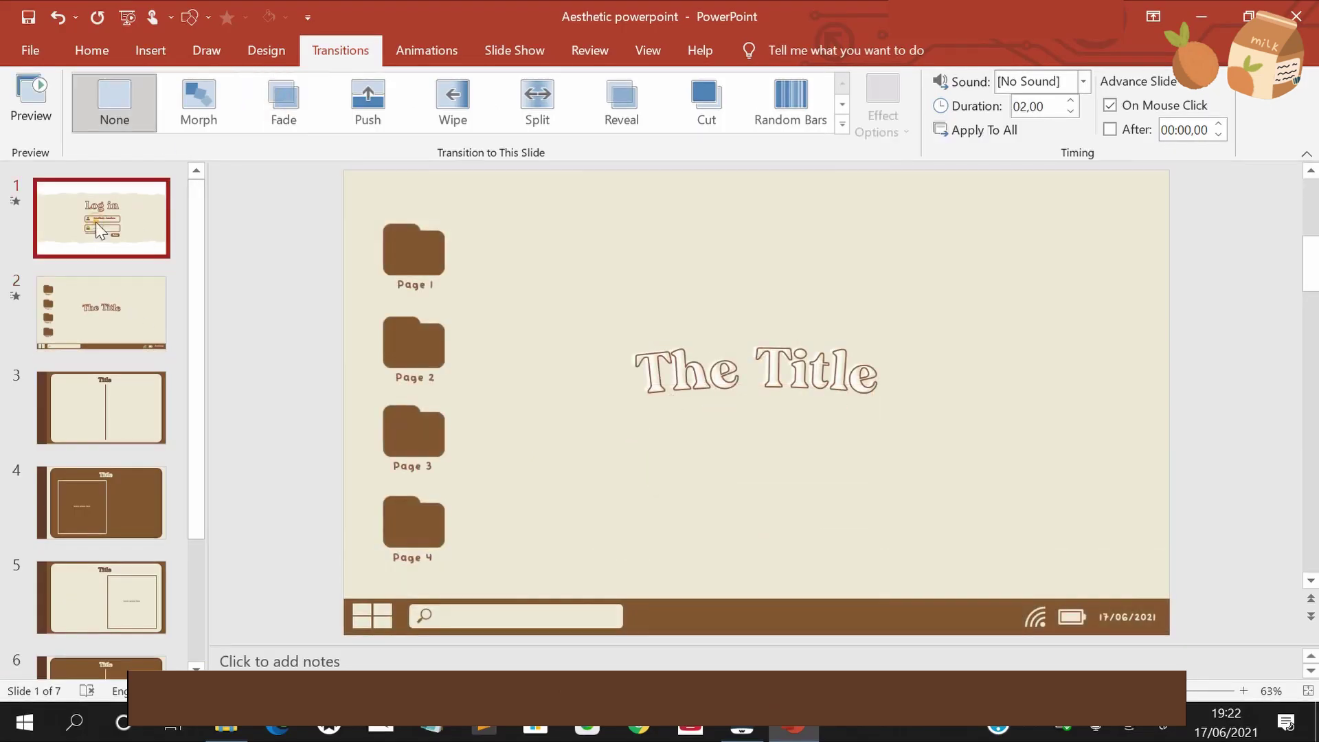
key("F5")
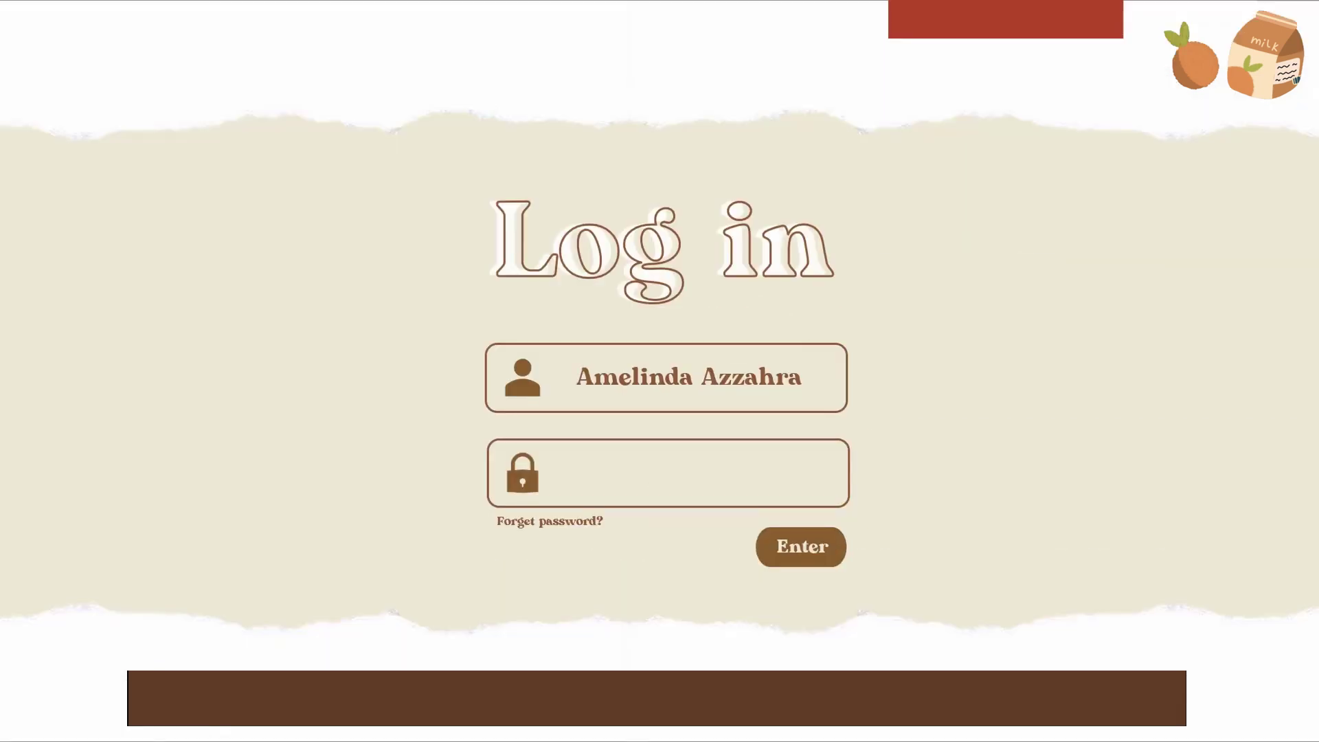
left_click(821, 559)
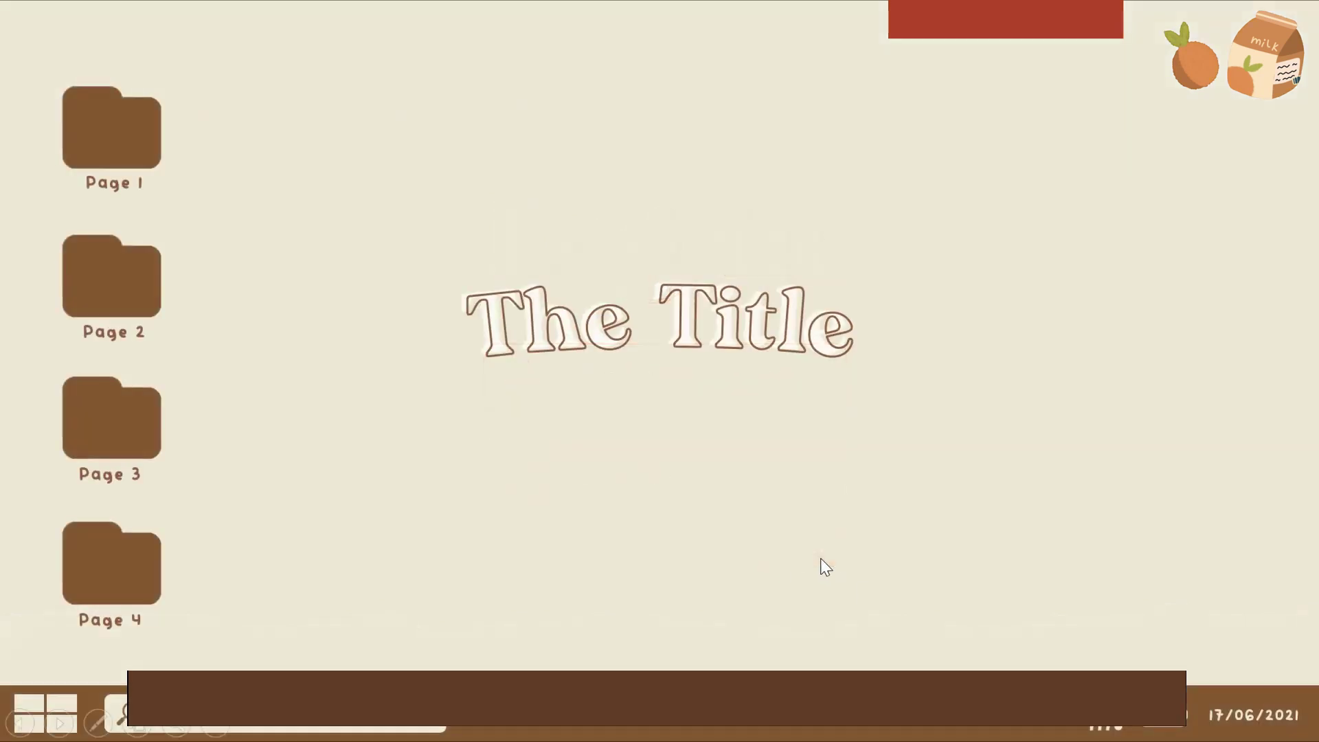
- Exit the slide show and link the Page 1 folder to slide 3
key("Escape")
left_click(426, 251)
left_click(150, 50)
left_click(721, 103)
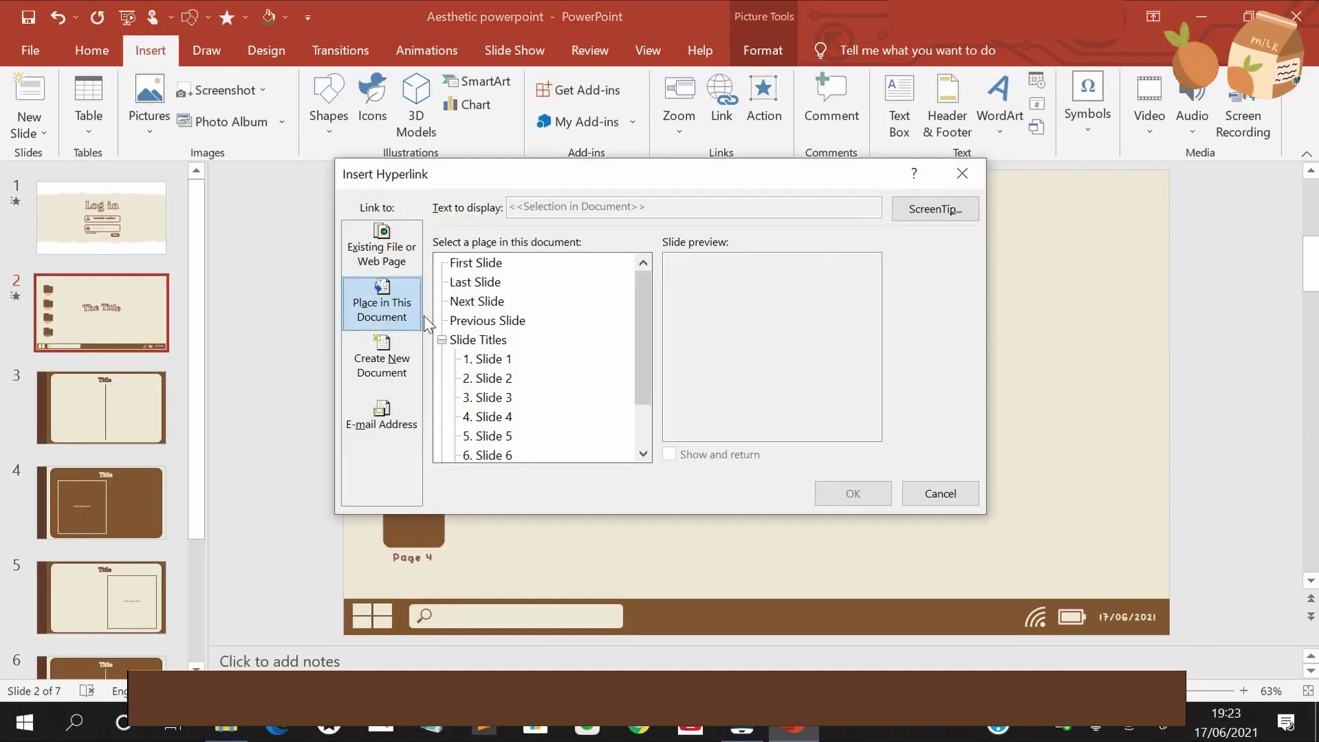
left_click(486, 398)
left_click(853, 493)
- Link the Page 2, 3 and 4 folders to slides 4, 5 and 6
left_click(413, 344)
left_click(722, 103)
left_click(852, 493)
left_click(412, 433)
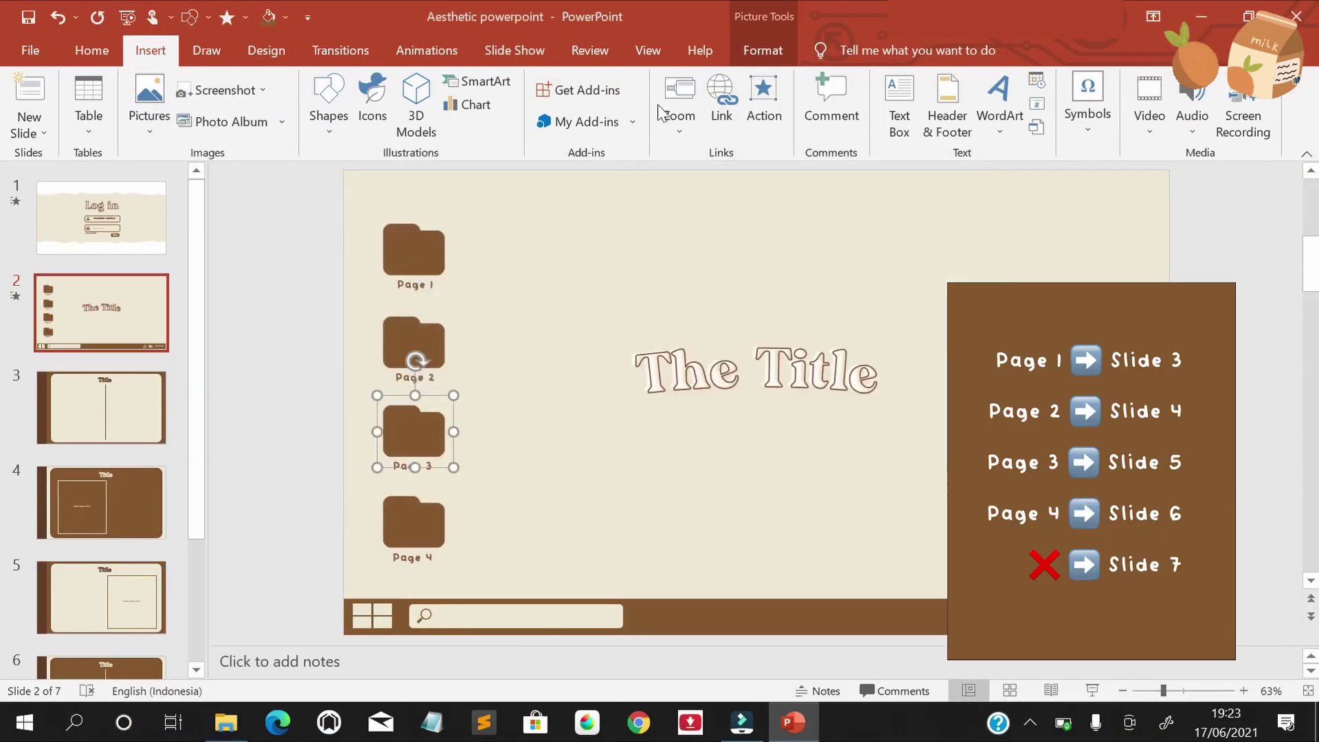
left_click(486, 435)
left_click(853, 493)
left_click(412, 529)
left_click(721, 103)
left_click(486, 455)
left_click(852, 493)
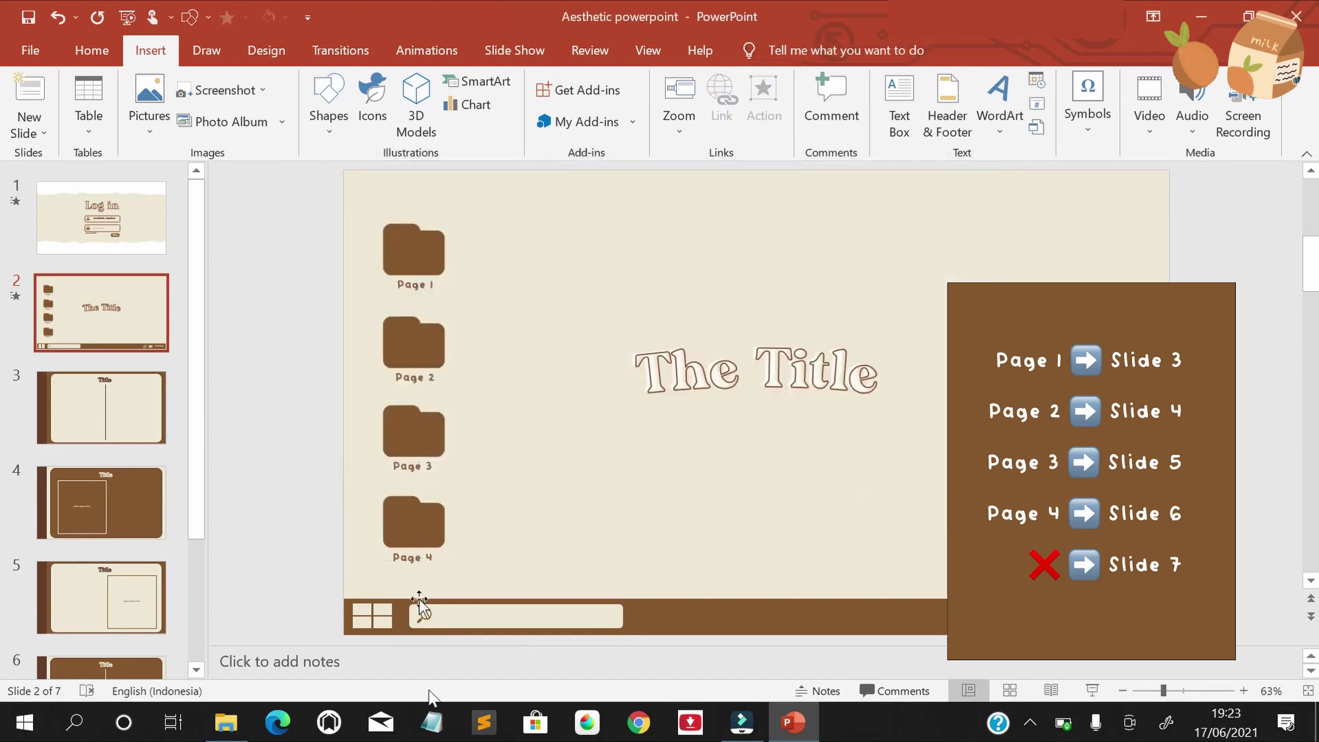
left_click(98, 406)
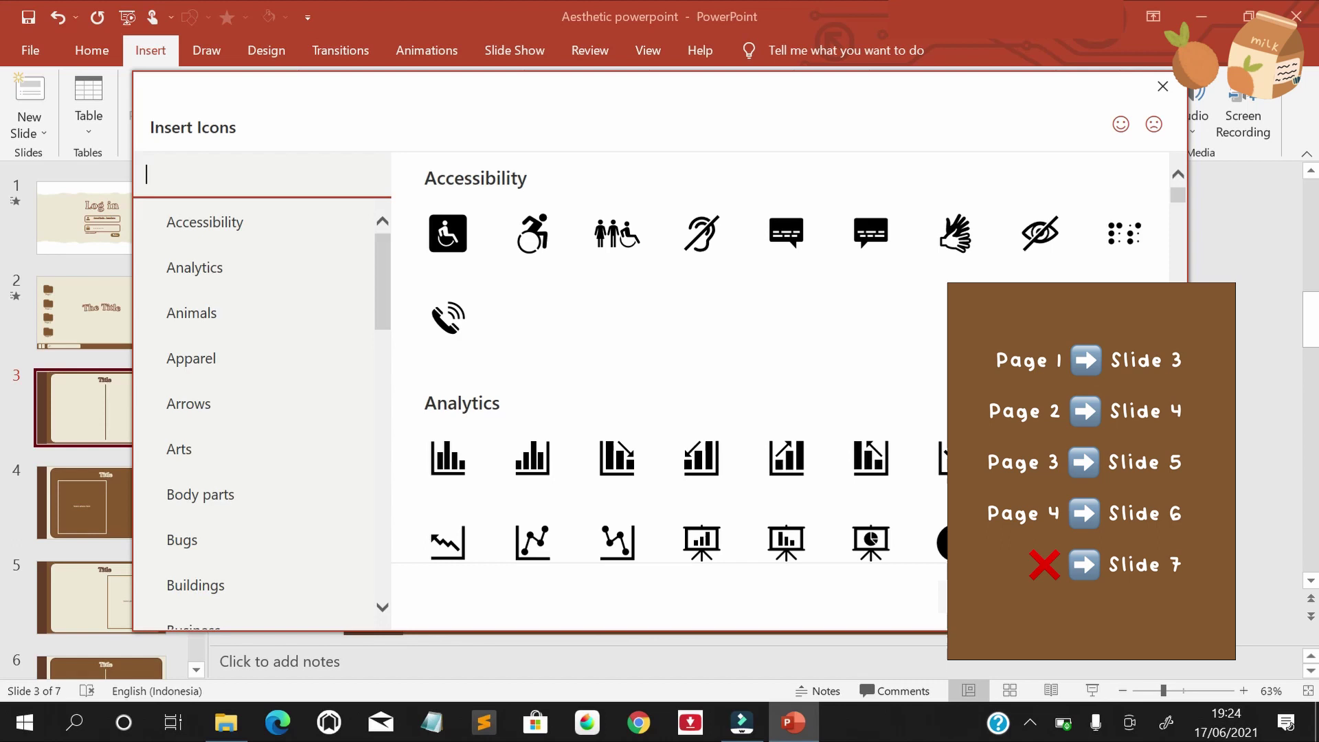
- Insert a plain house icon and place it at the top-left corner of slide 3
type("house")
left_click(444, 230)
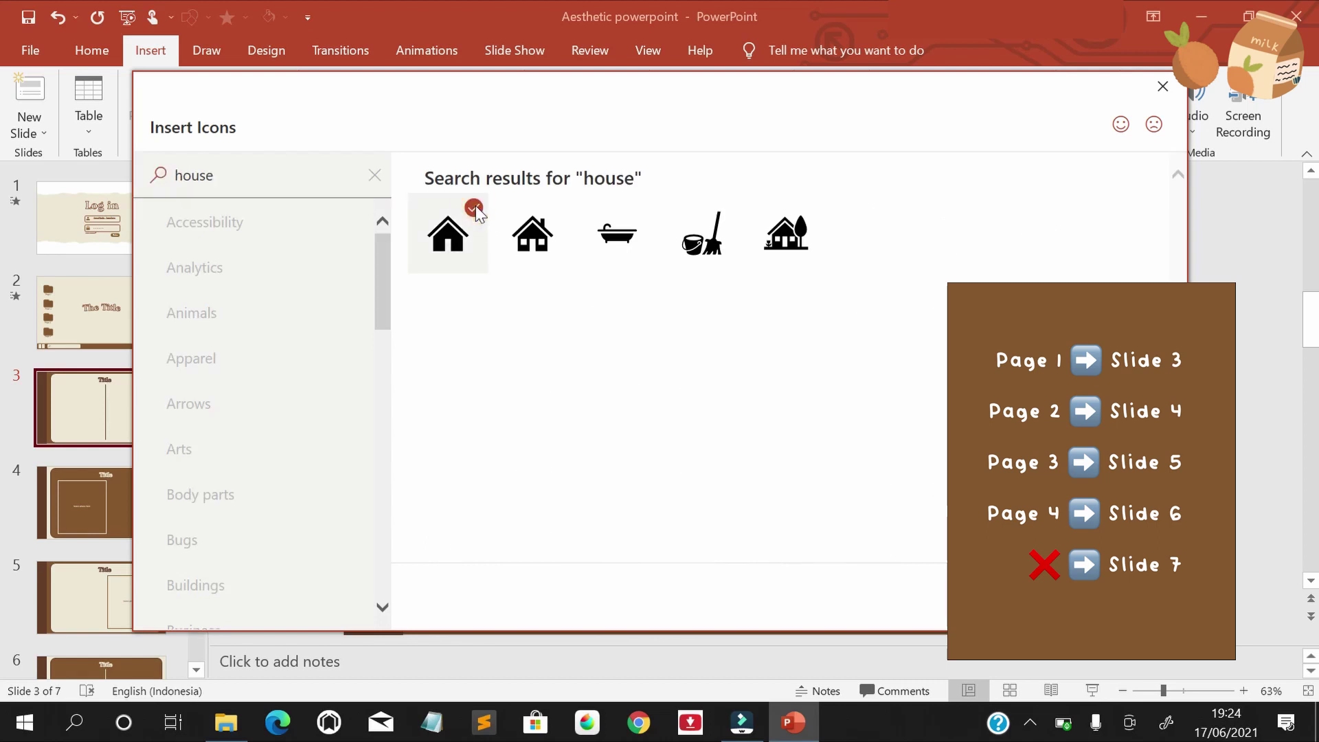
left_click(1092, 605)
left_click_drag(760, 413, 381, 220)
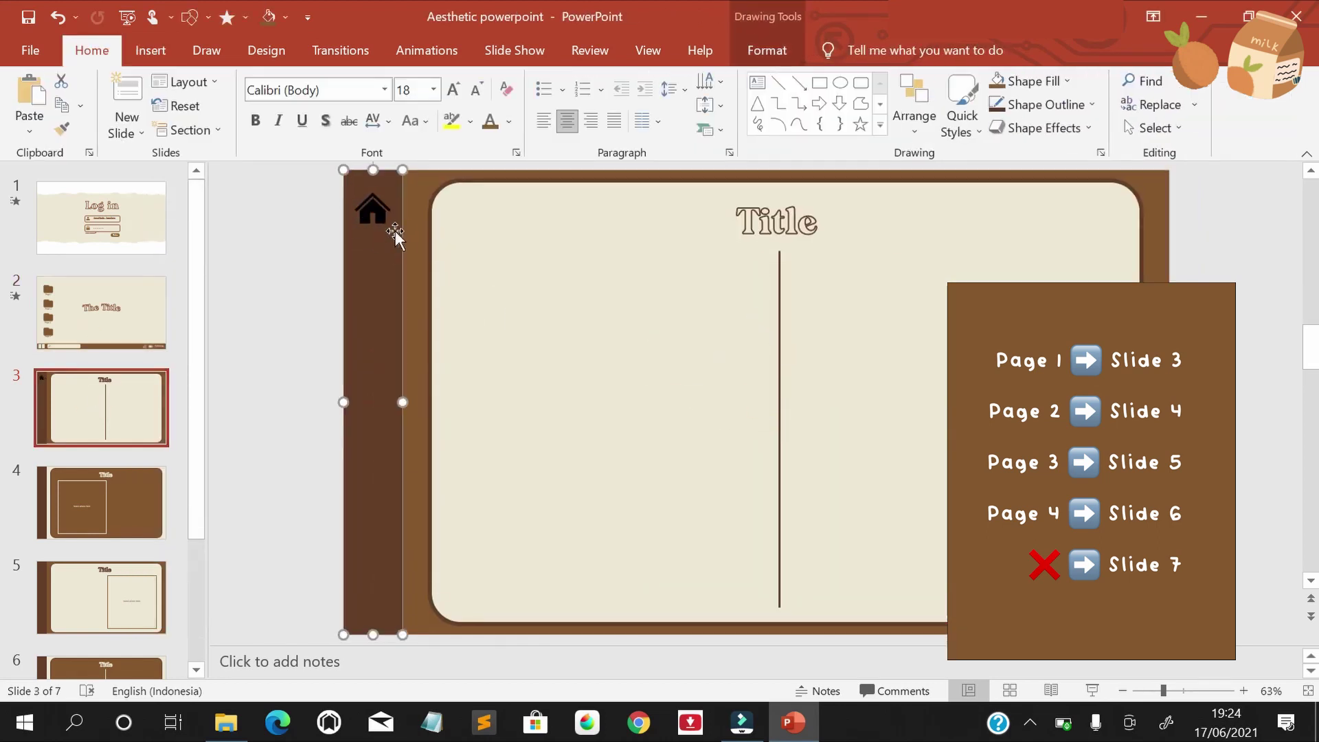
double_click(376, 216)
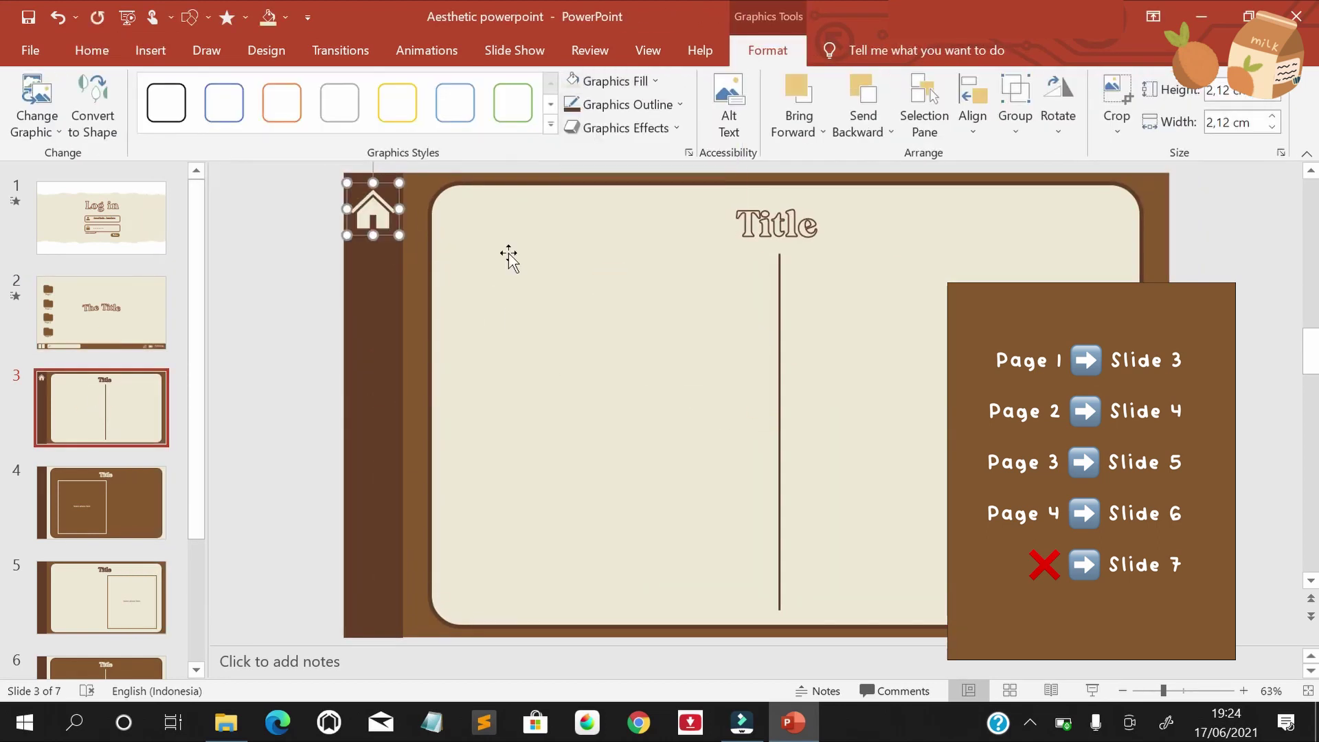
- Link the house icon to slide 2 and test the jump in the slideshow
left_click(150, 50)
left_click(722, 103)
left_click(486, 377)
key("Return")
key("shift+F5")
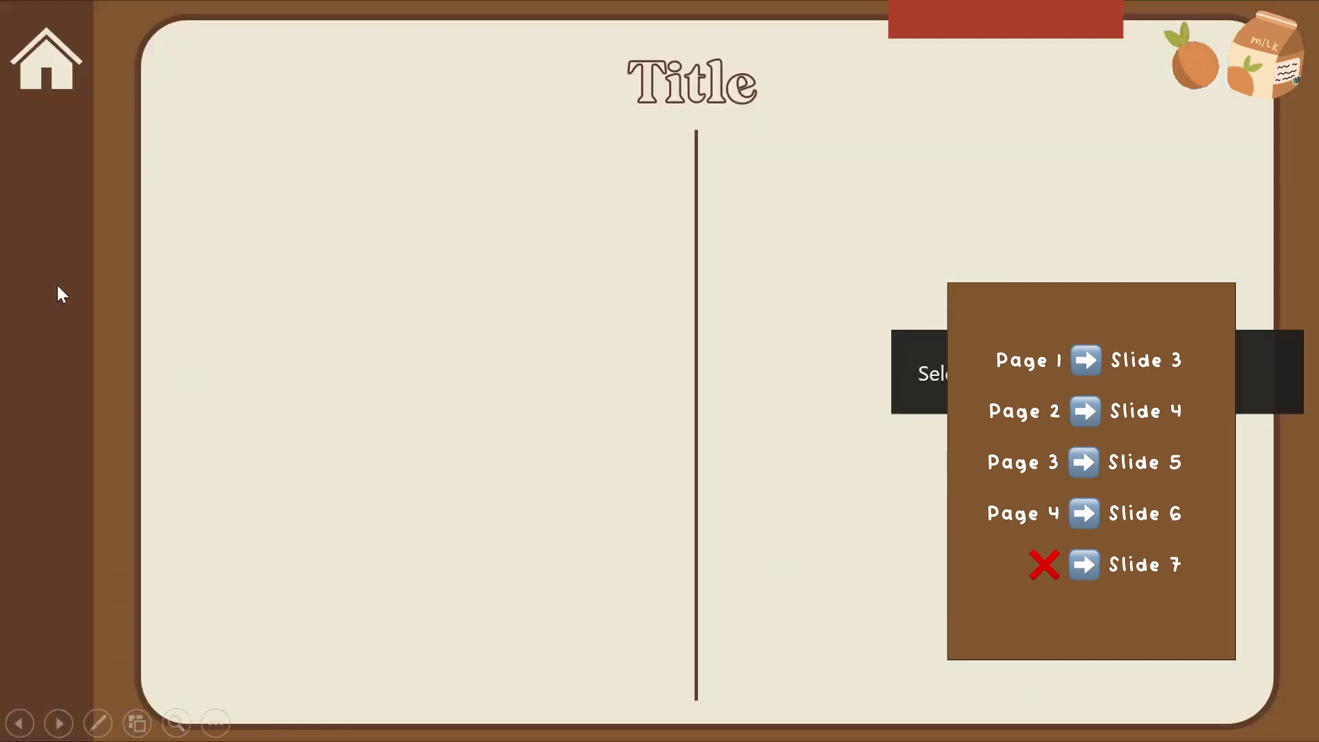
left_click(44, 58)
key("Escape")
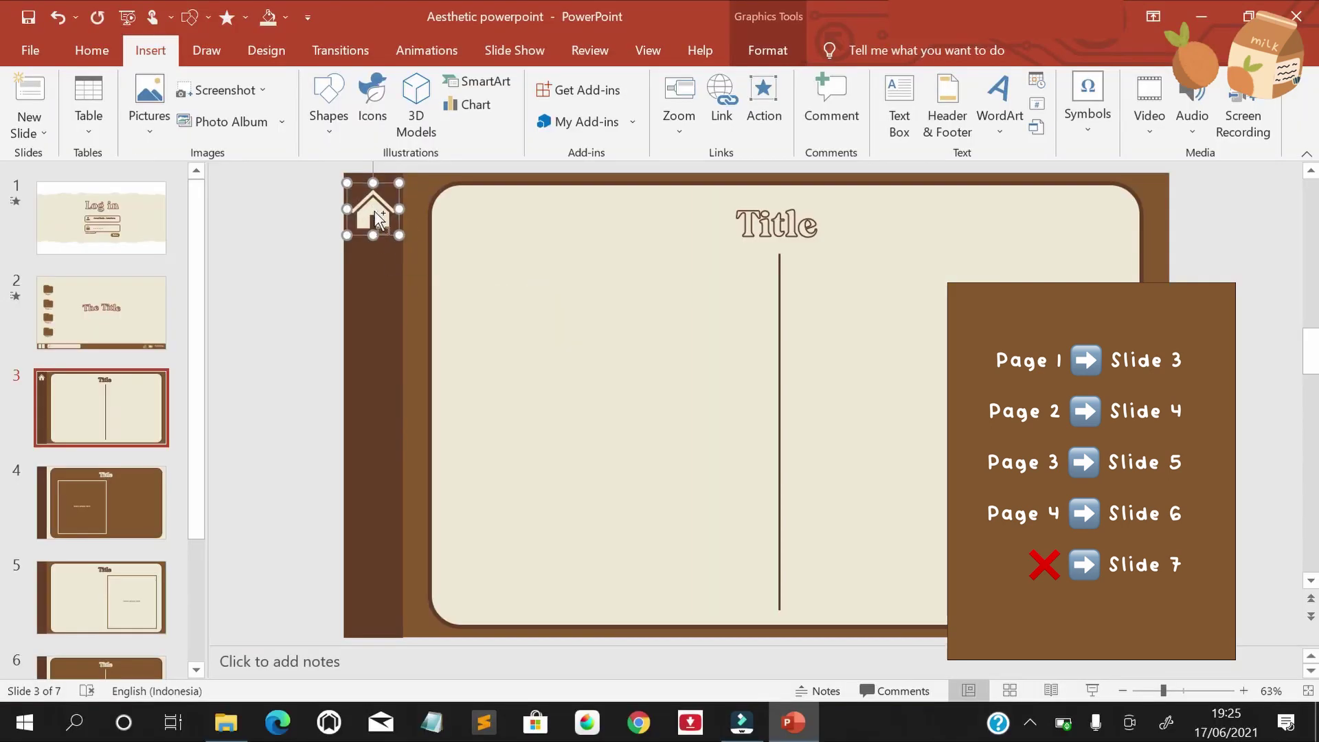
- Paste the house icon onto slides 4, 5 and 6
key("Page_Down")
key("ctrl+v")
key("Page_Down")
key("ctrl+v")
key("Page_Down")
key("ctrl+v")
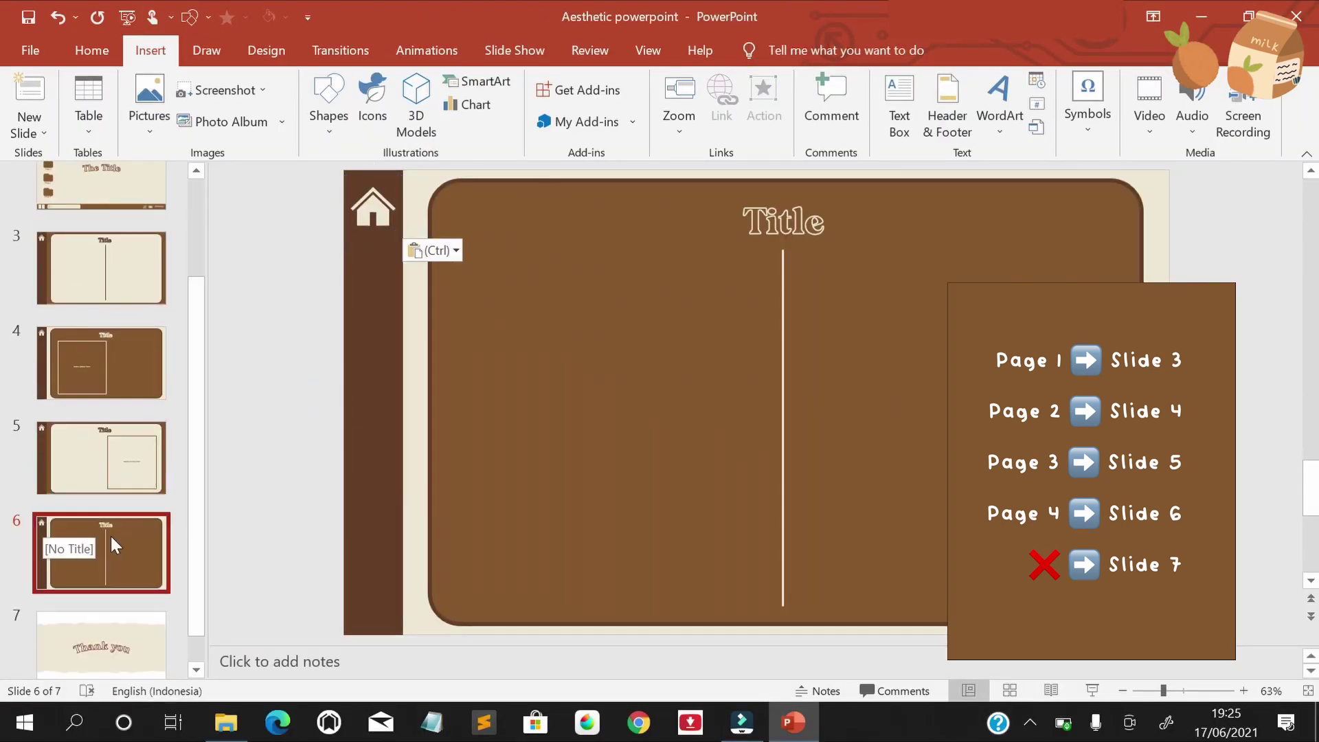
left_click(372, 103)
- Insert an X icon from a 'can' search on slide 6 and shrink it to 2.12 cm
type("can")
left_click(1037, 227)
left_click(1071, 608)
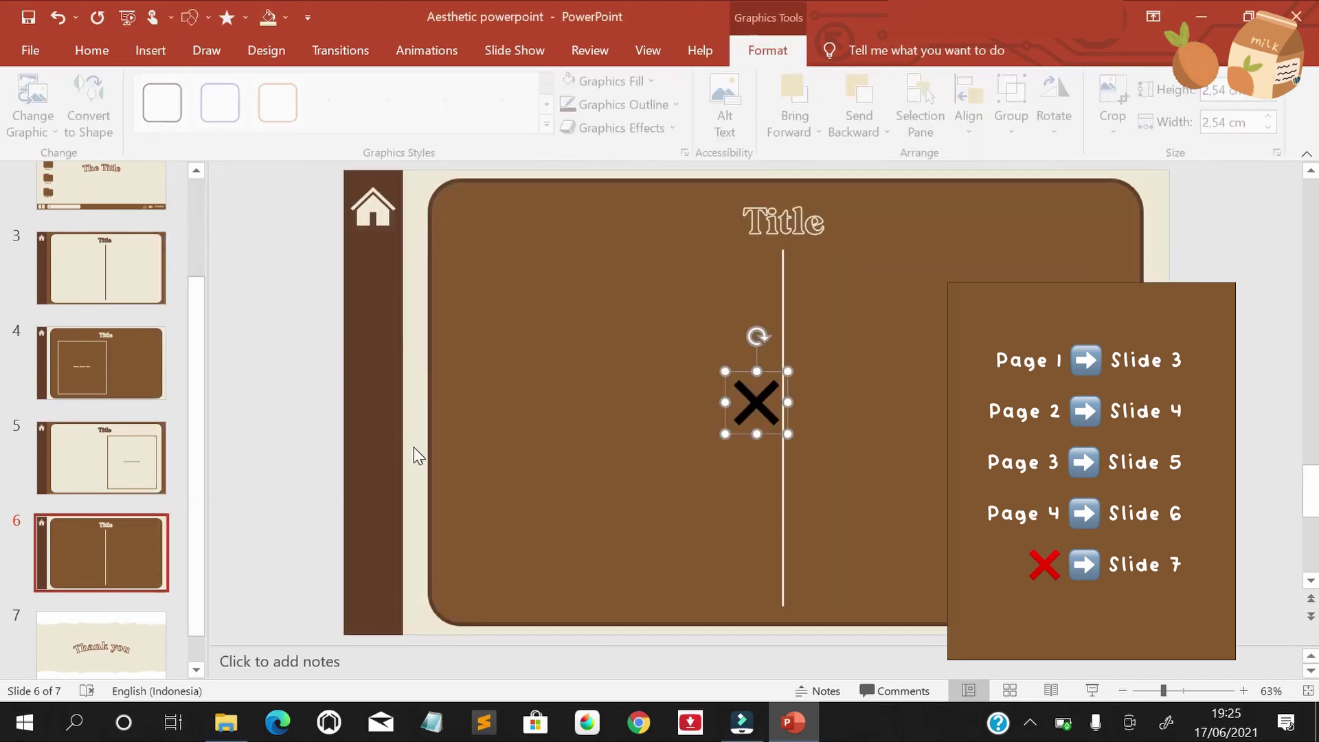
left_click_drag(788, 433, 777, 424)
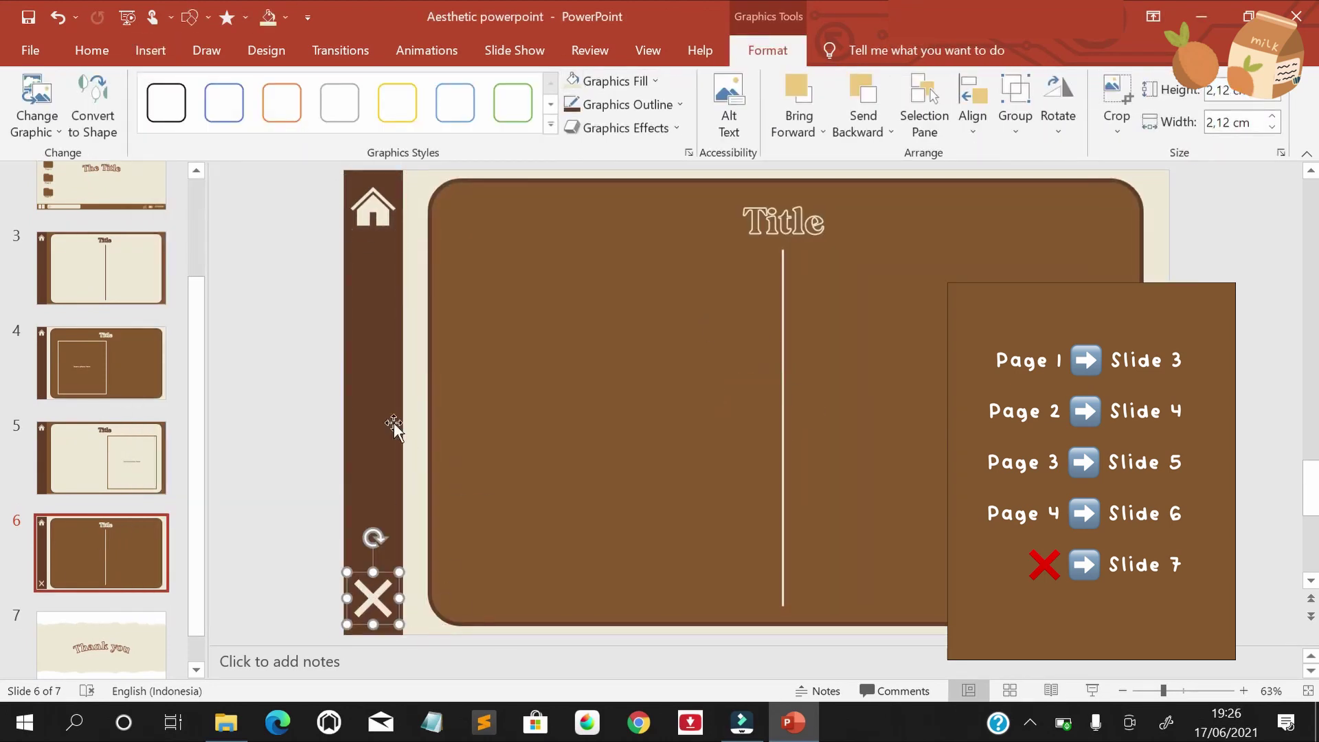
- Hyperlink the X icon to slide 7, the Thank you slide
key("ctrl+k")
left_click(874, 489)
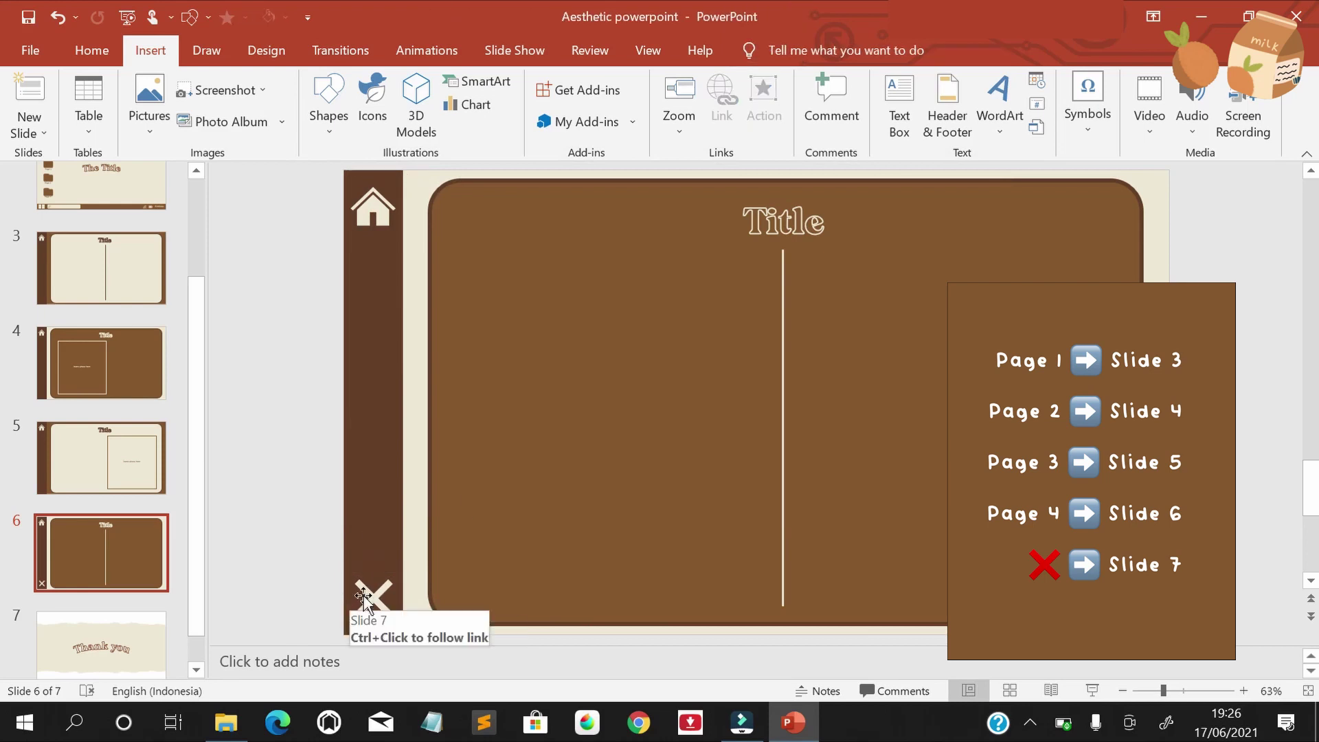
left_click(296, 325)
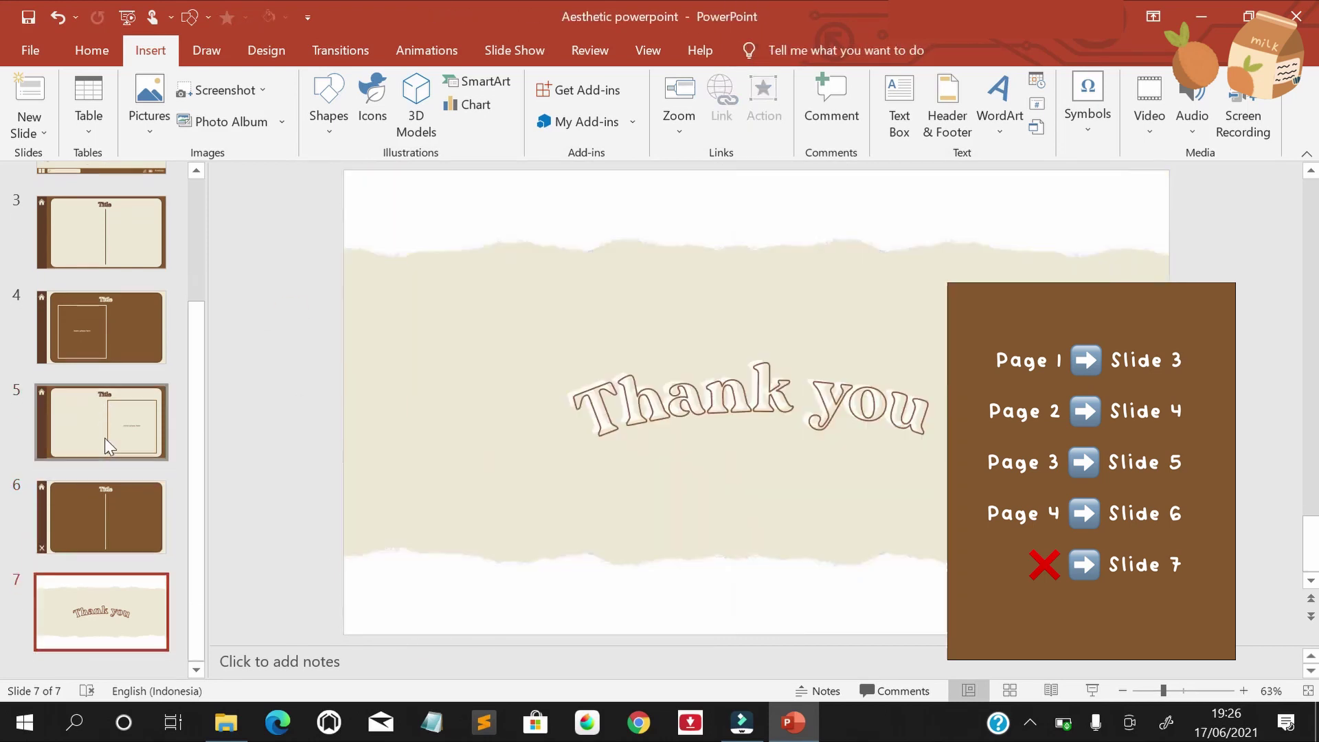
left_click(105, 412)
- Apply the Push transition to slides 3–6 and give the Thank you slide a transition
left_click(340, 50)
left_click(368, 103)
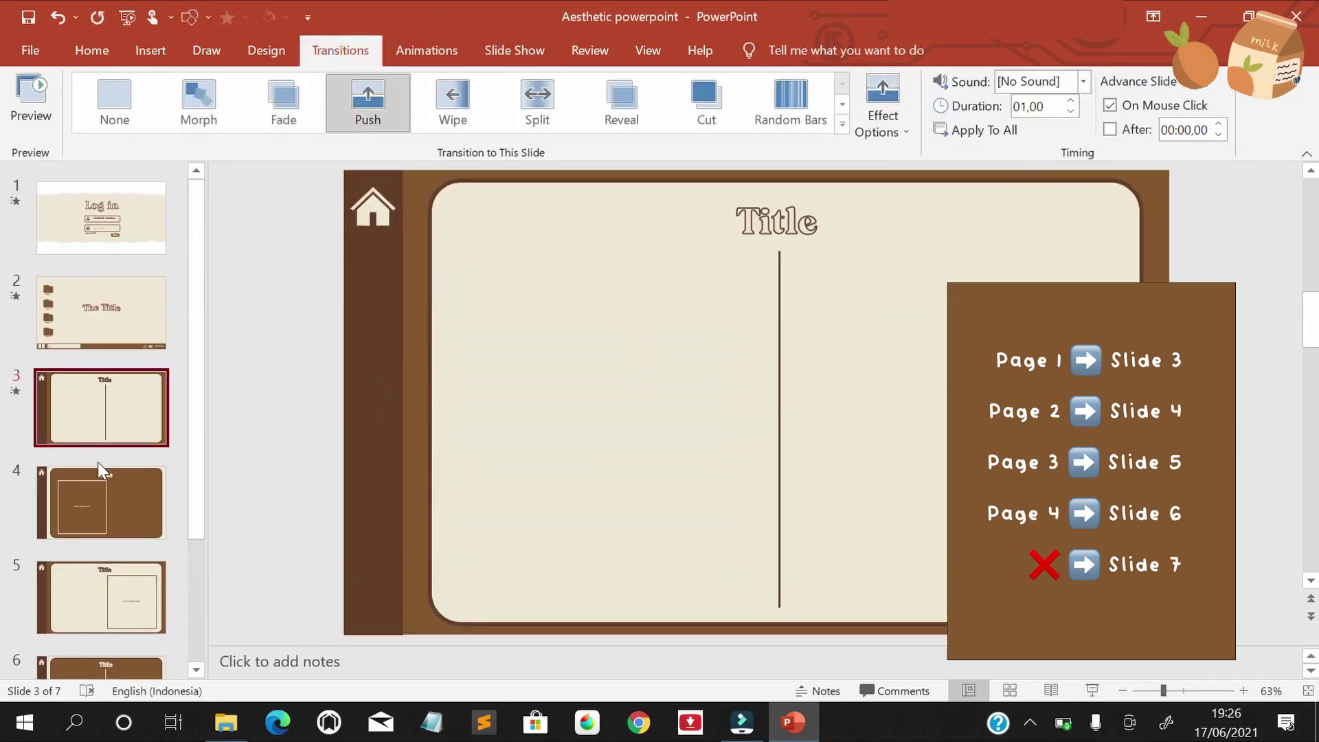
left_click(97, 465)
left_click(367, 103)
left_click(128, 597)
left_click(367, 103)
left_click(128, 465)
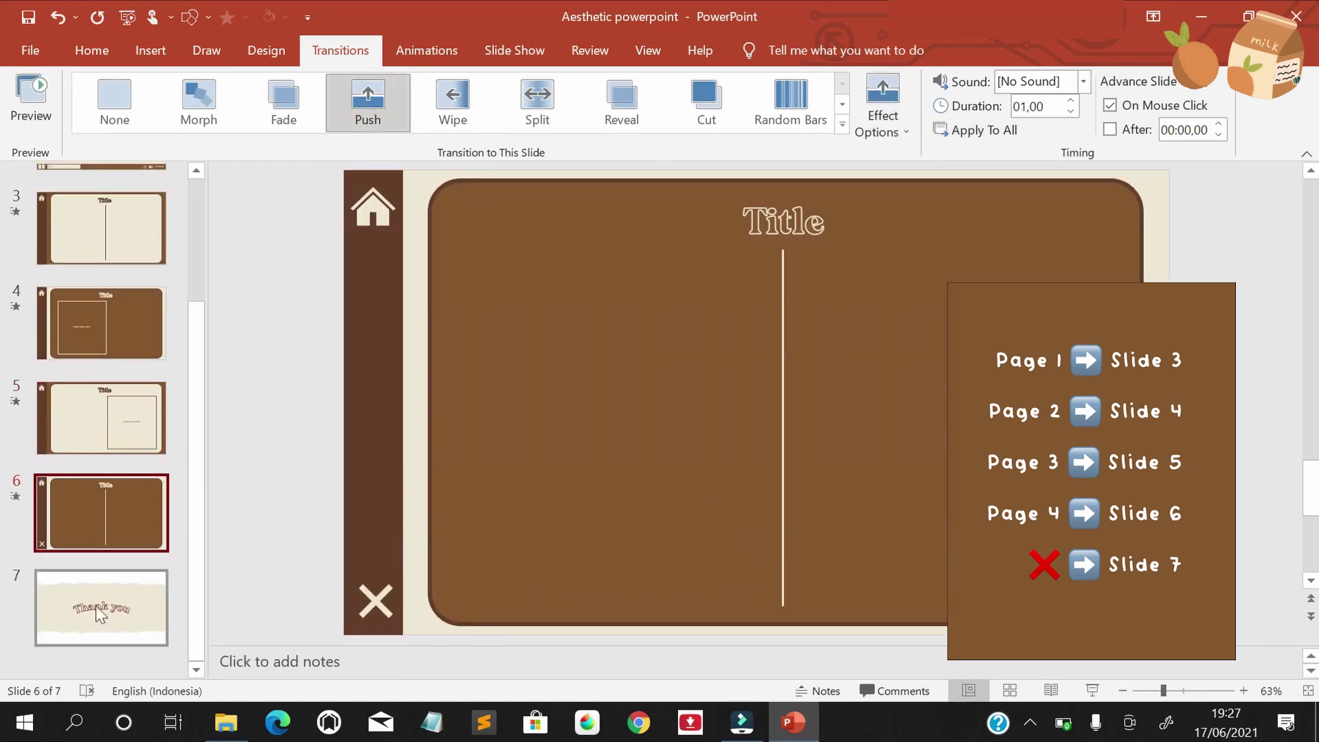
left_click(104, 608)
left_click(283, 103)
scroll(104, 412, "up", 5)
left_click(101, 313)
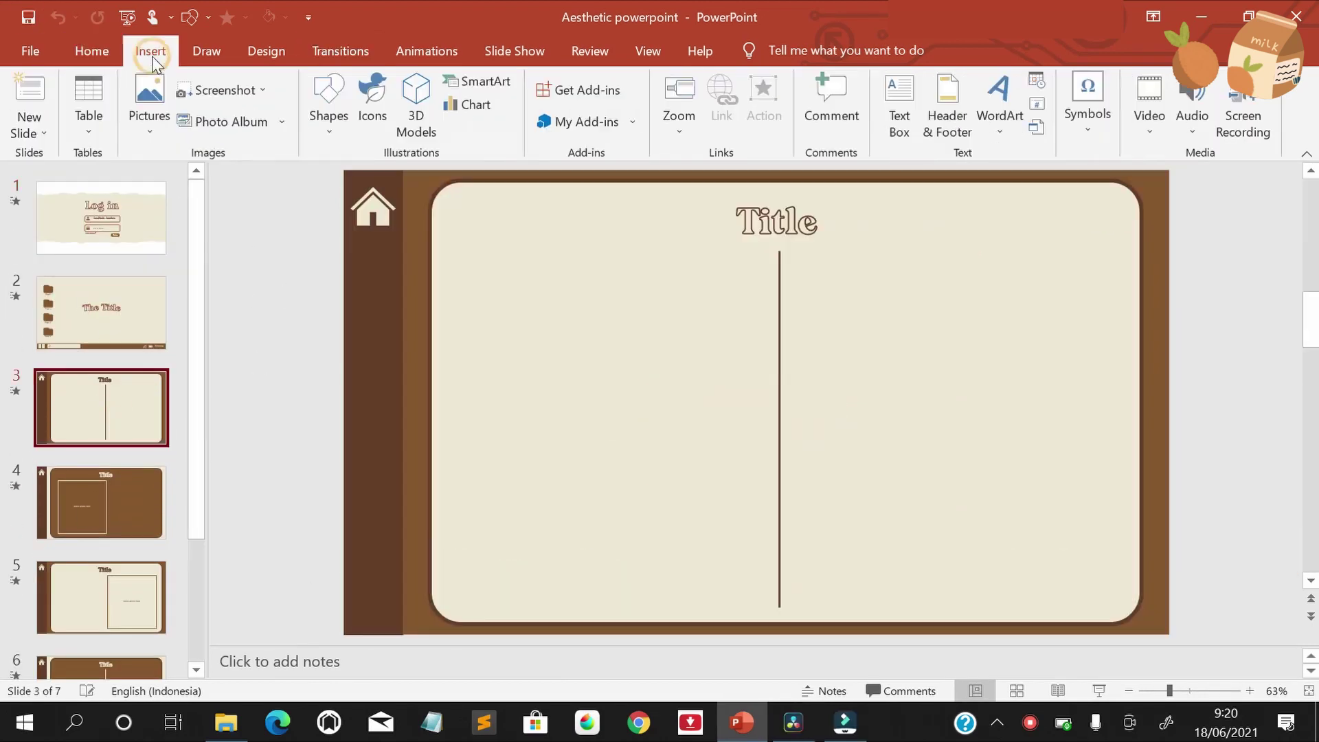
- Add page number 1 at slide 3's bottom-right in the Vividly font, enlarged and recoloured
left_click(899, 103)
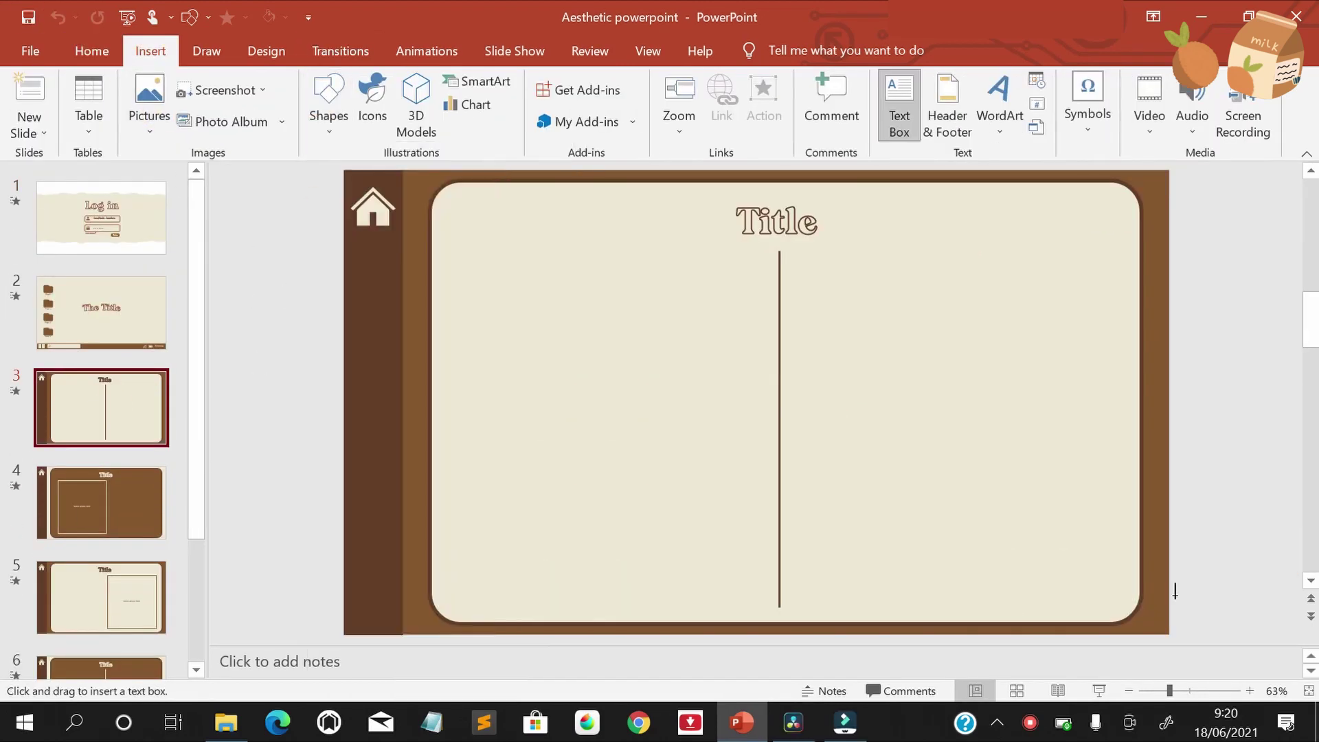
left_click_drag(1095, 588, 1118, 612)
type("1idly")
key("Return")
right_click(1107, 605)
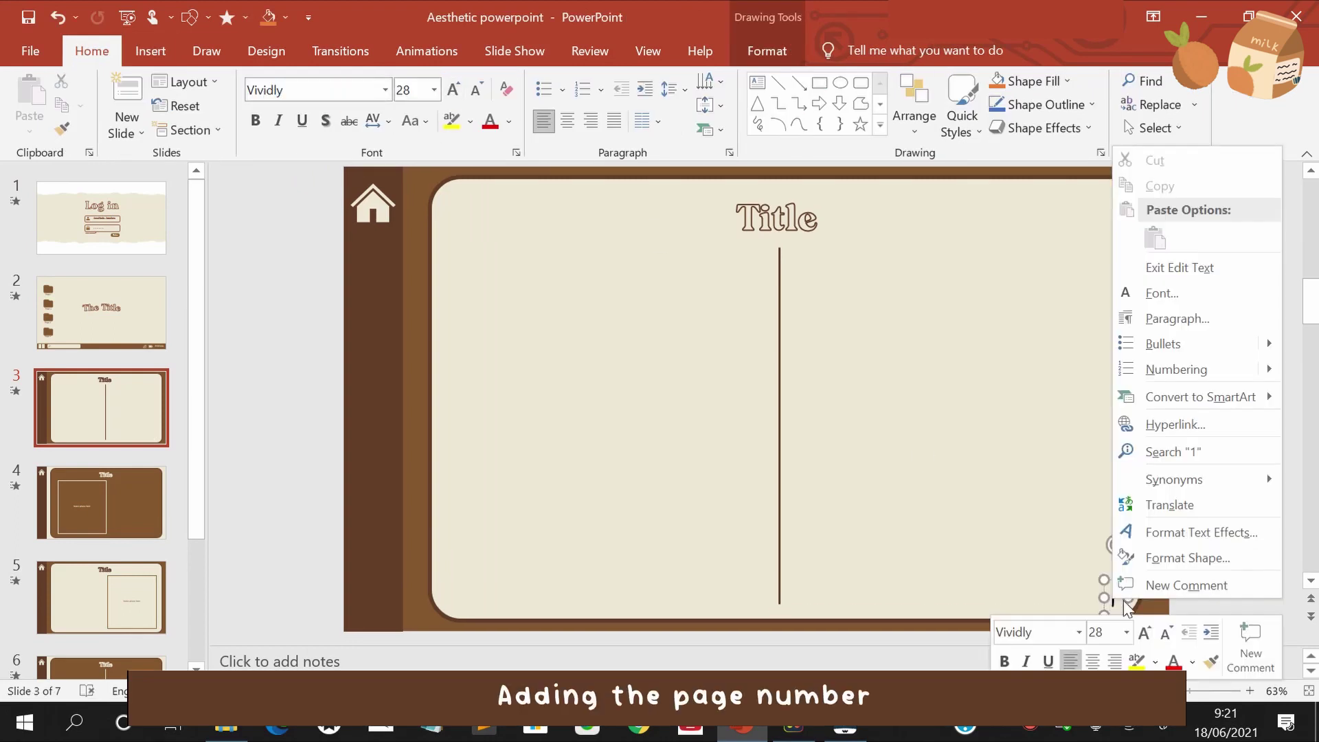
key("Escape")
left_click(1124, 604)
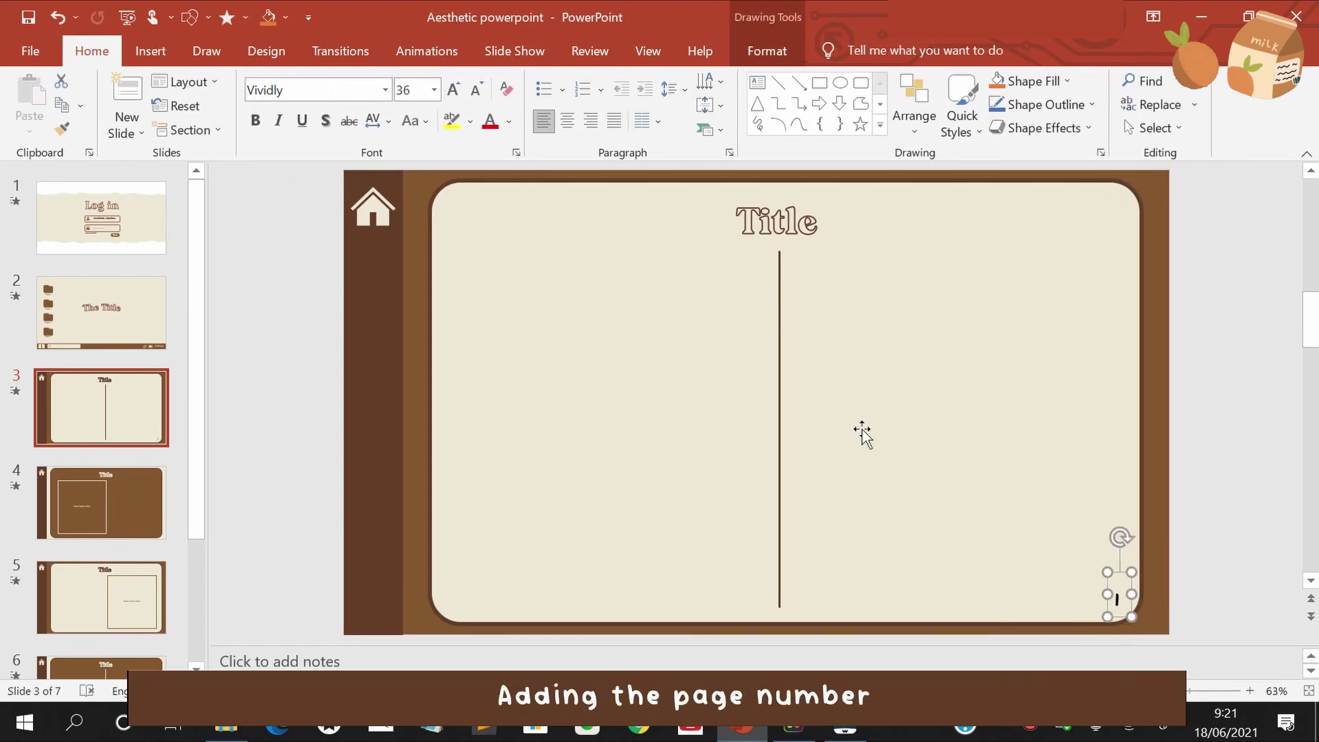
left_click(509, 122)
left_click(108, 602)
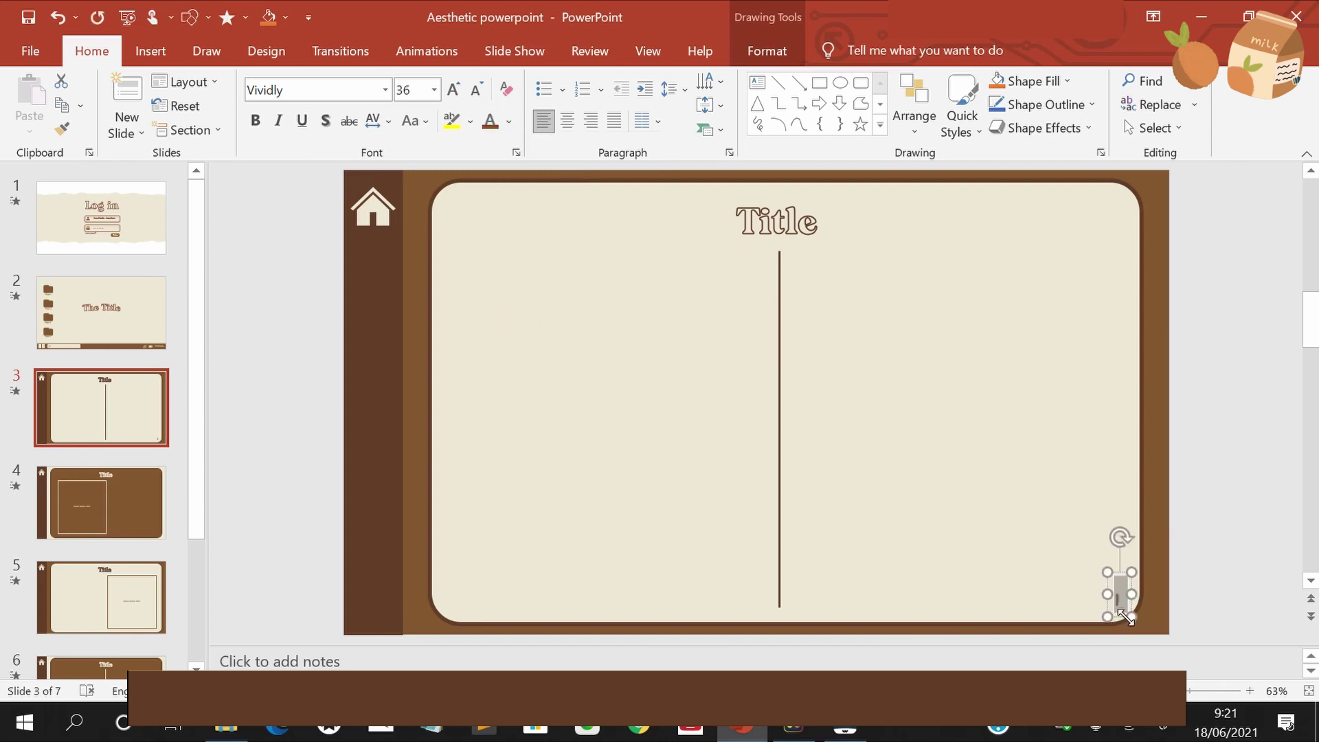
- Paste the page-number text box onto slides 5 and 4
left_click(108, 601)
left_click(1118, 614)
key("ctrl+v")
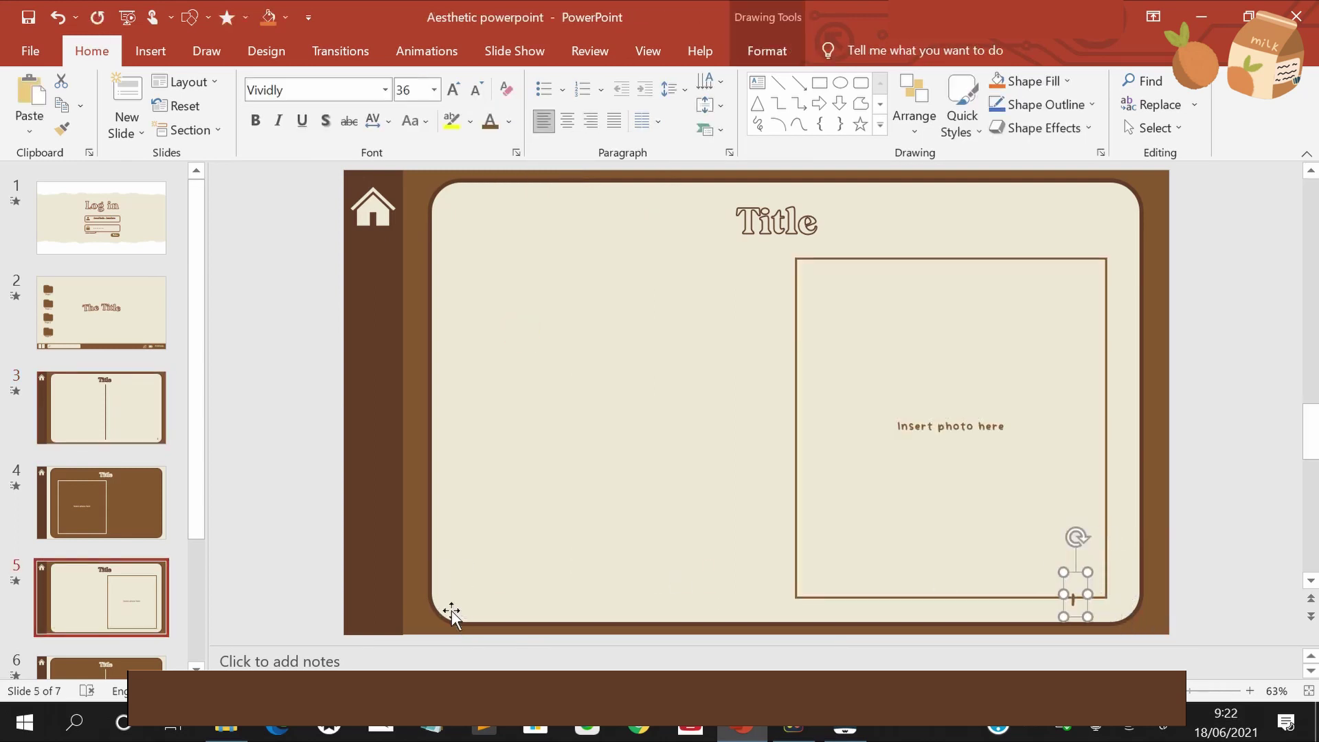
scroll(110, 412, "down", 2)
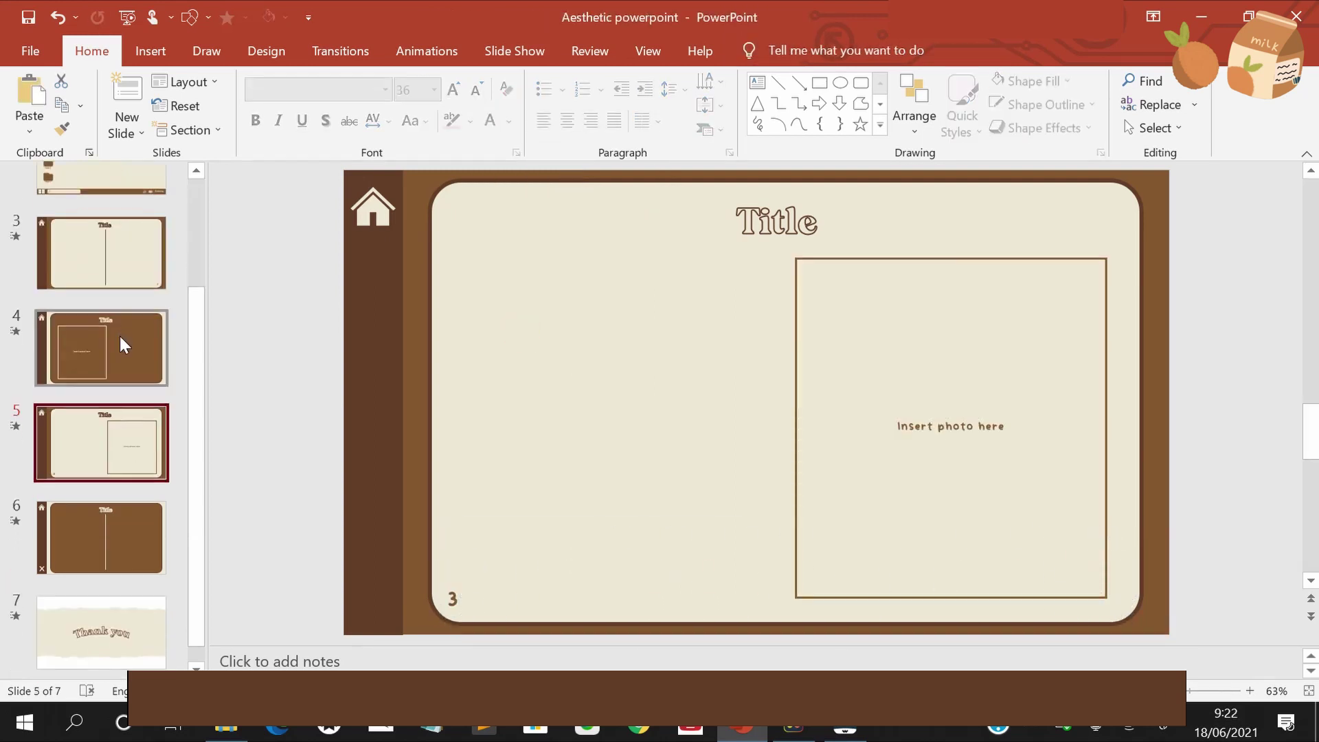
left_click(117, 341)
key("ctrl+v")
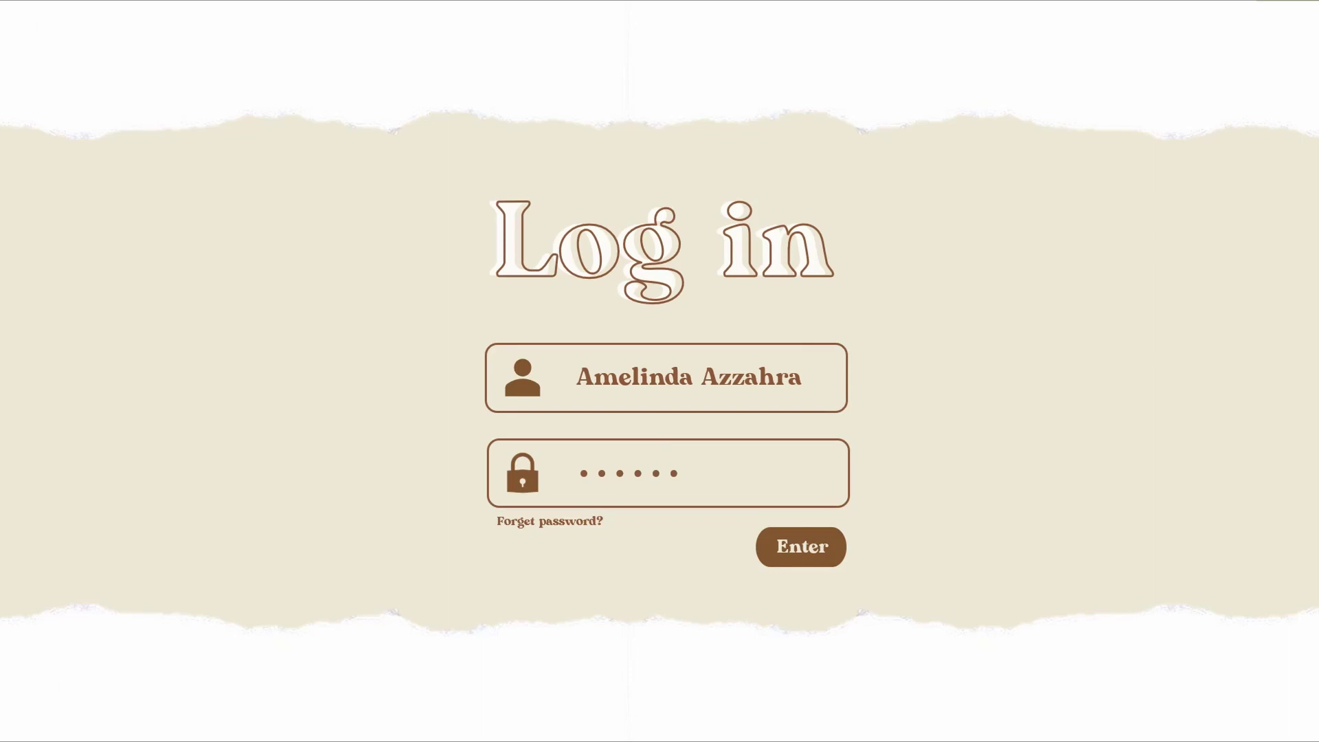
- Log in, then open Page 1 and Page 2 from their folders, returning home after each
left_click(819, 553)
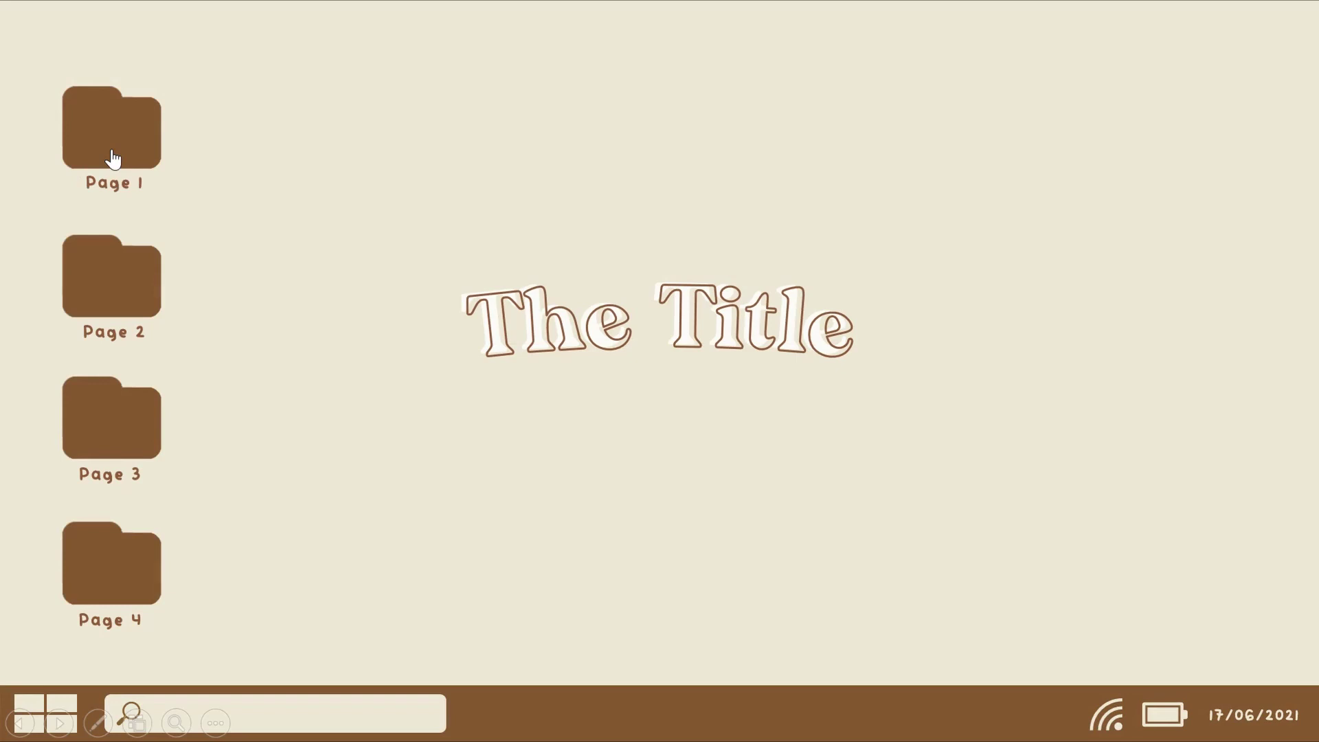
left_click(113, 151)
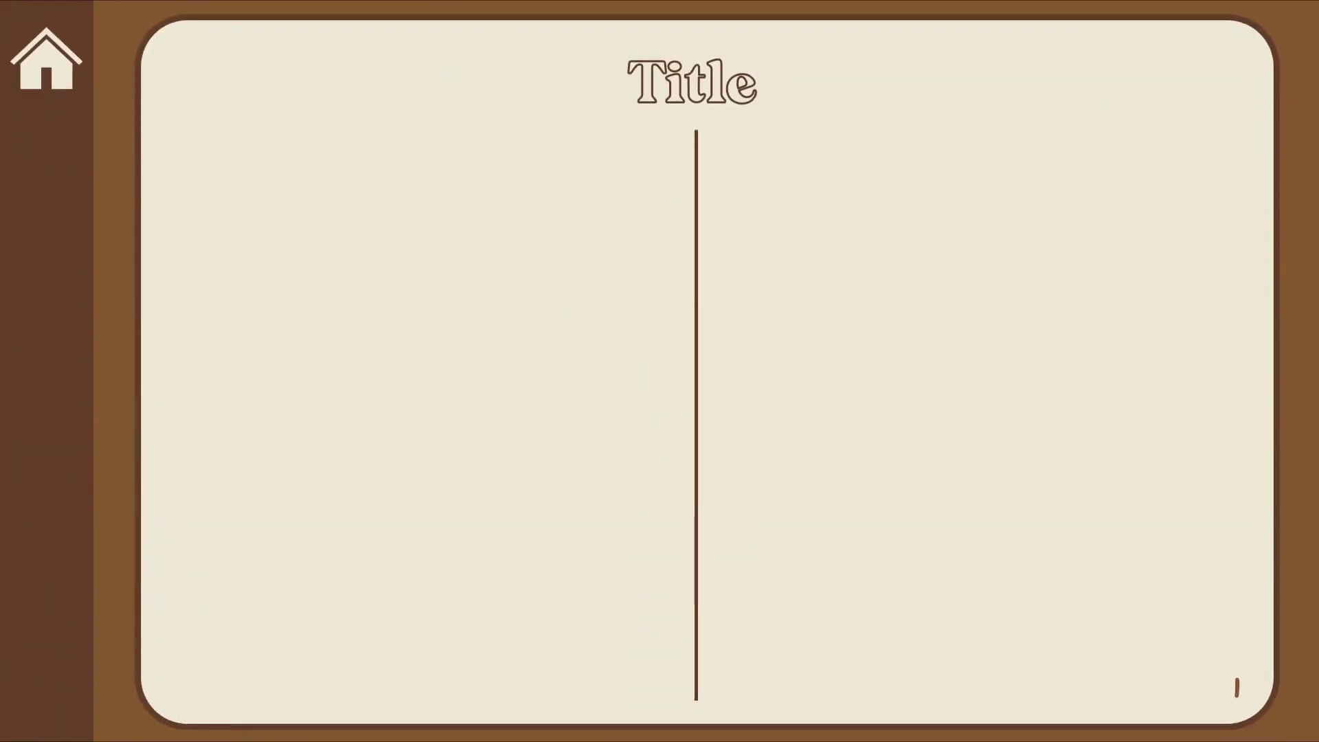
left_click(35, 72)
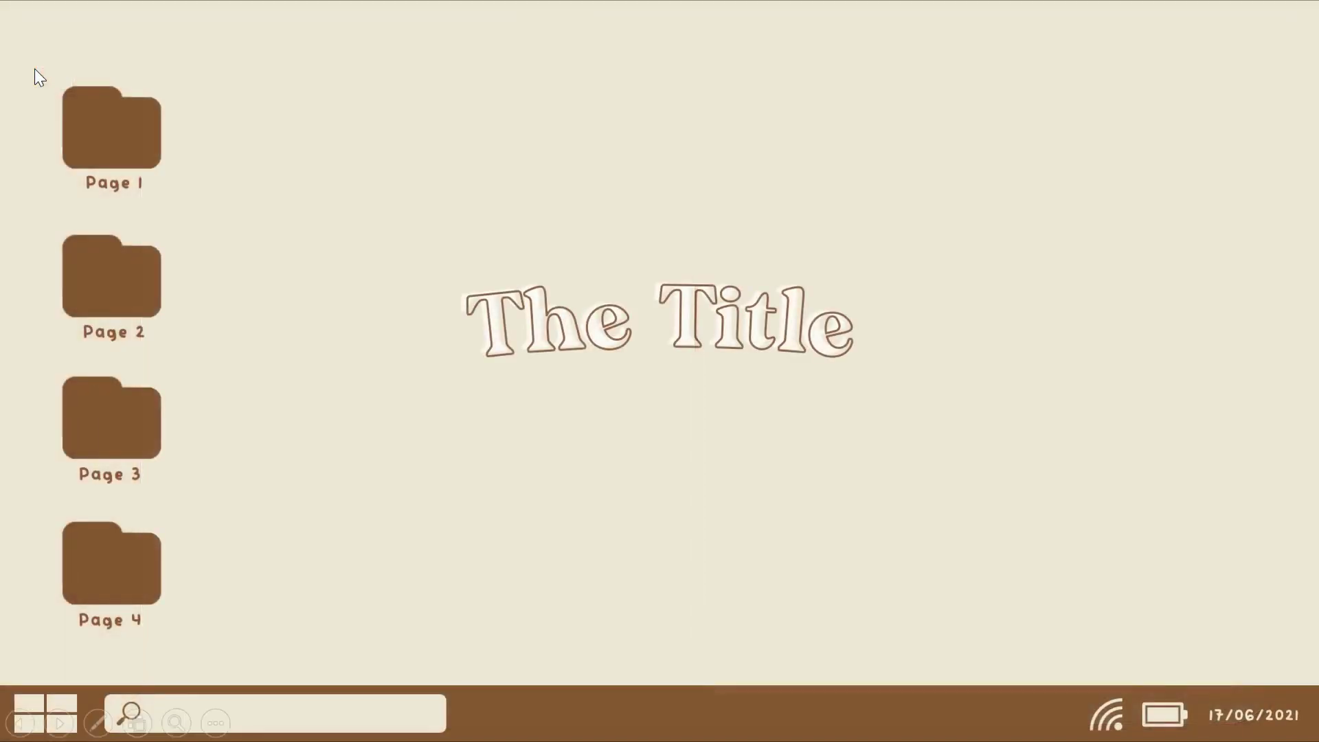
left_click(118, 282)
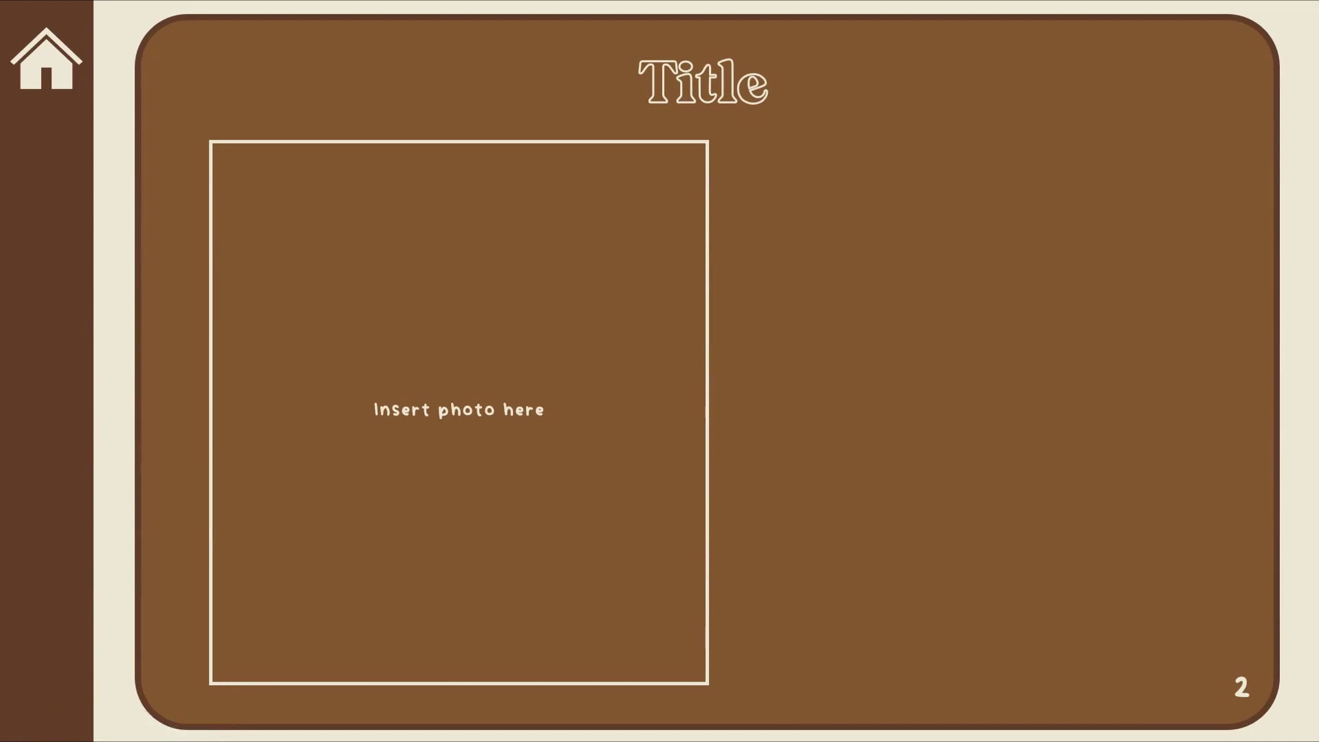
left_click(47, 51)
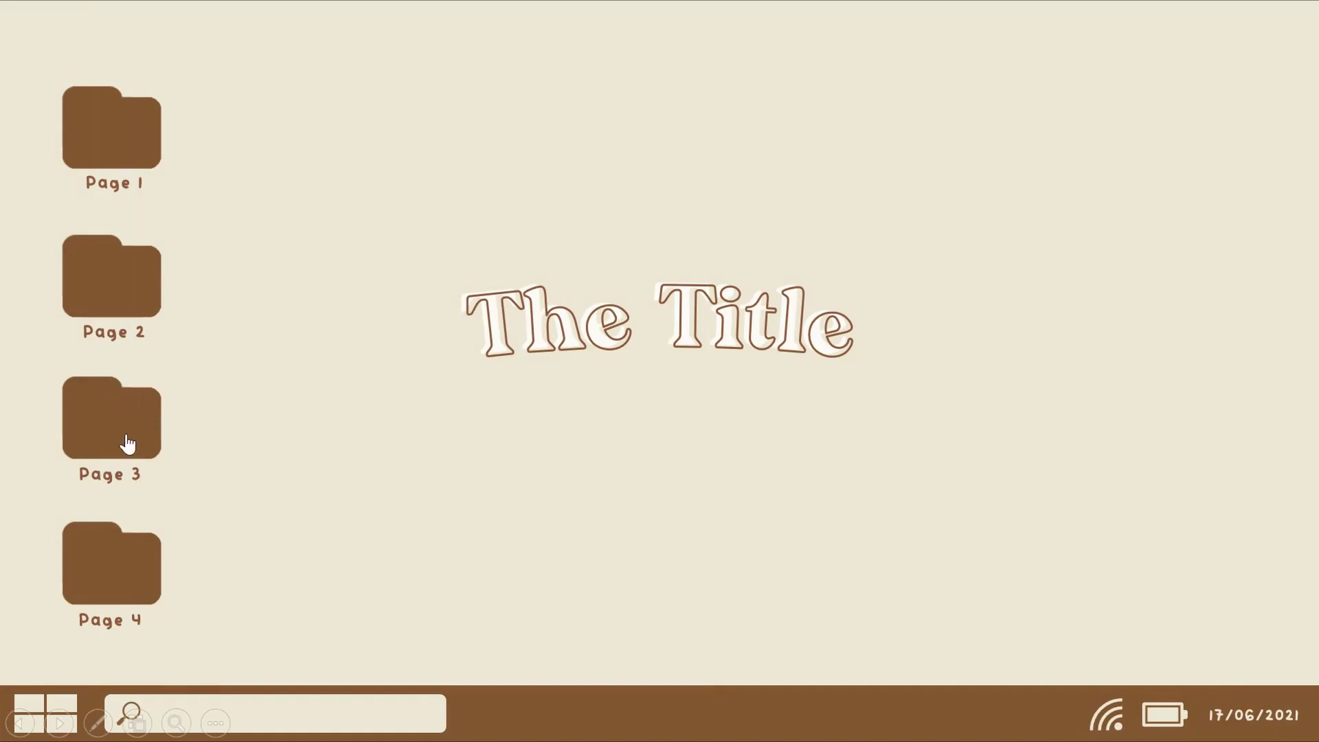
- Open Page 3 and return home, then open Page 4 and close it to the Thank you slide
left_click(128, 443)
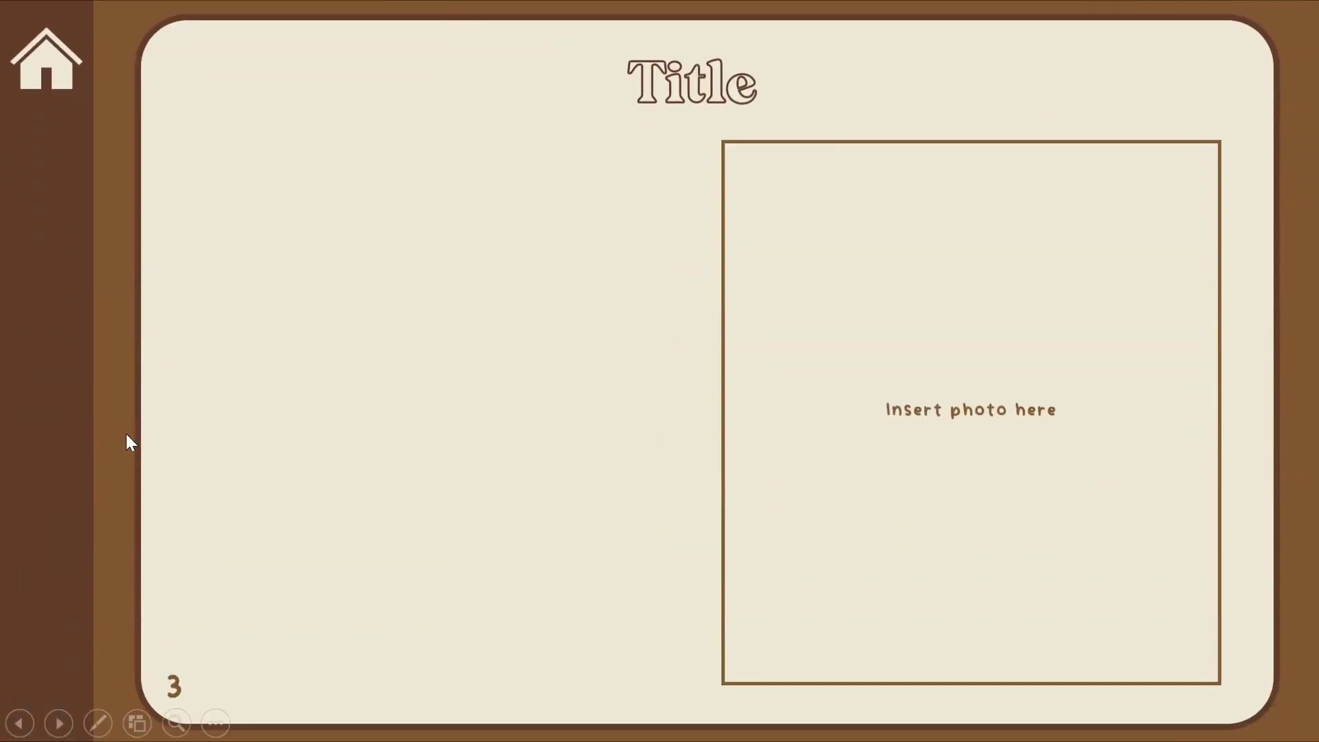
left_click(40, 81)
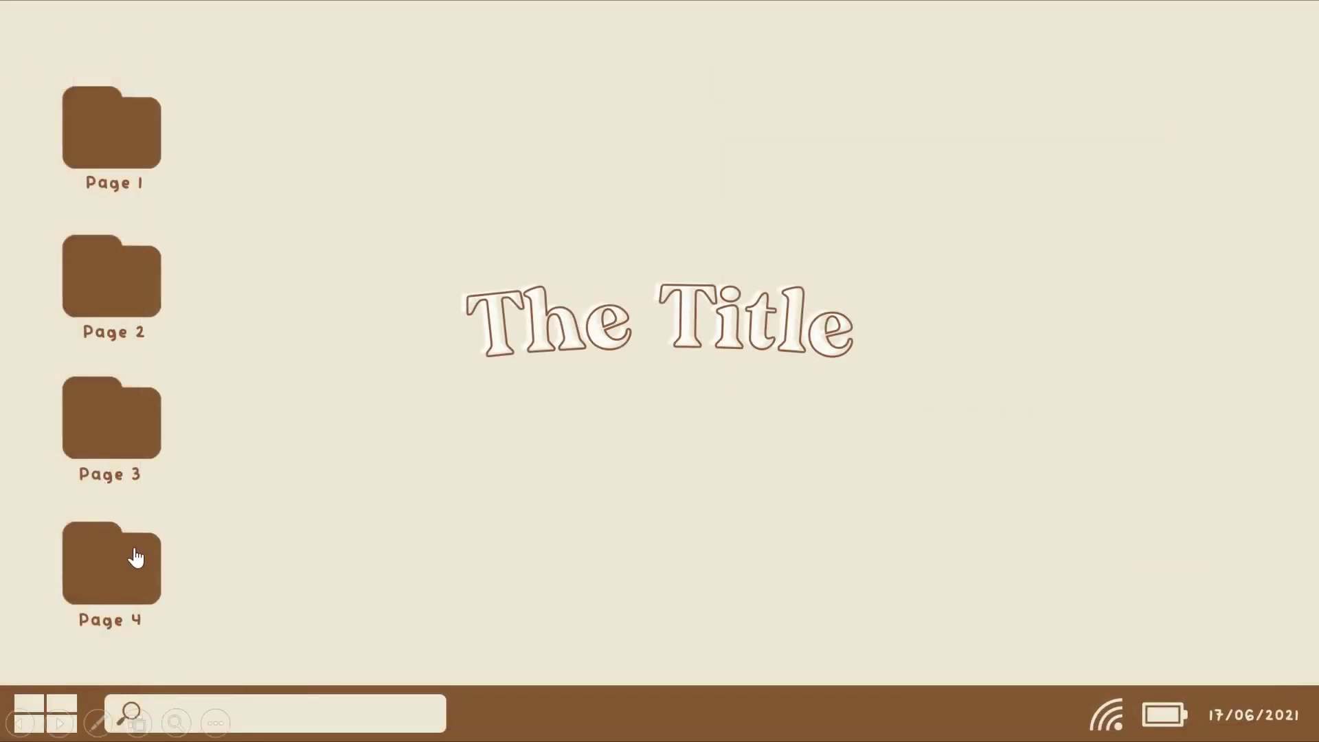
left_click(136, 558)
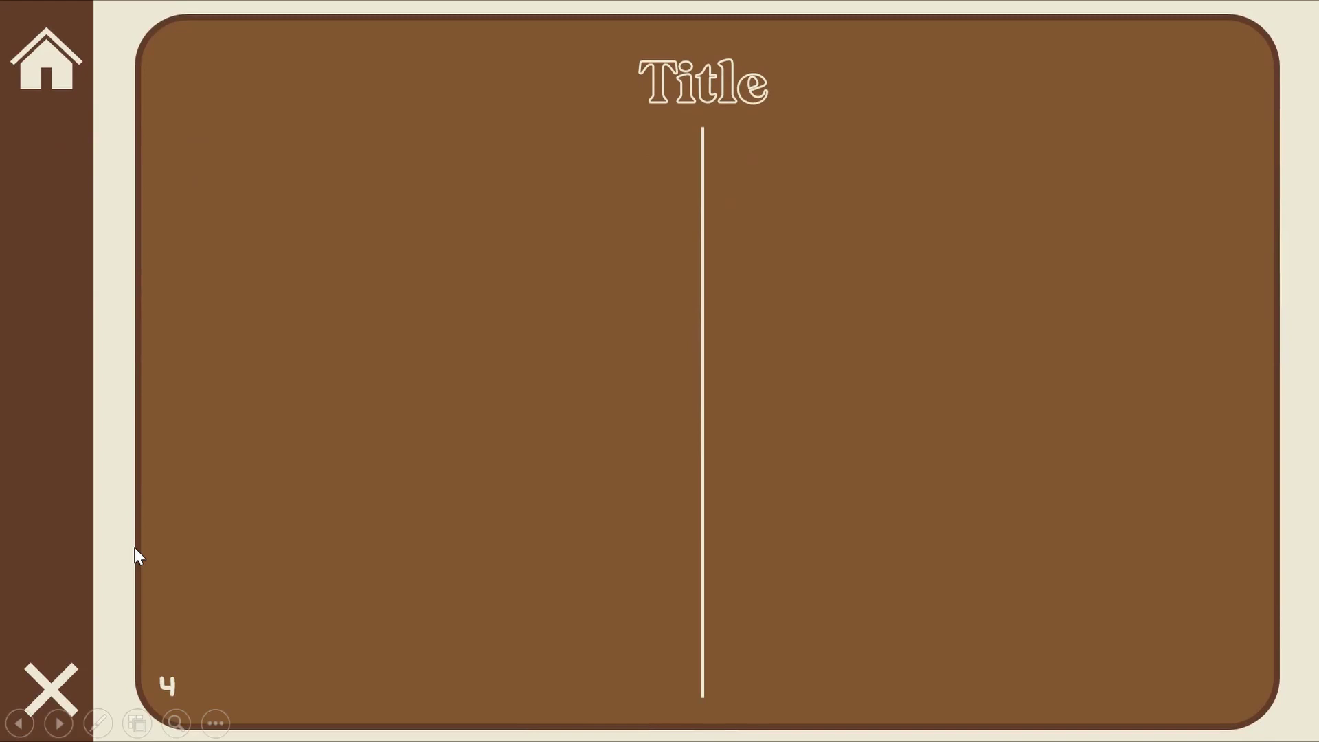
left_click(46, 681)
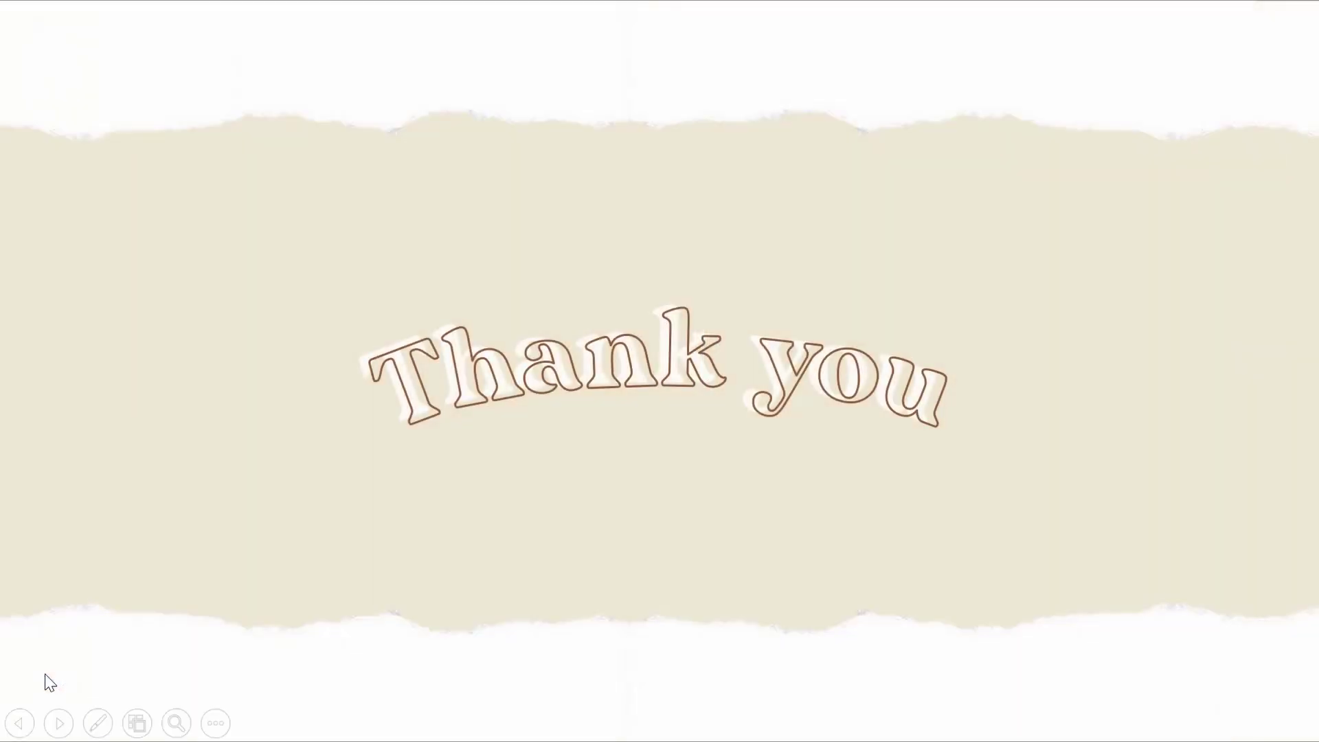